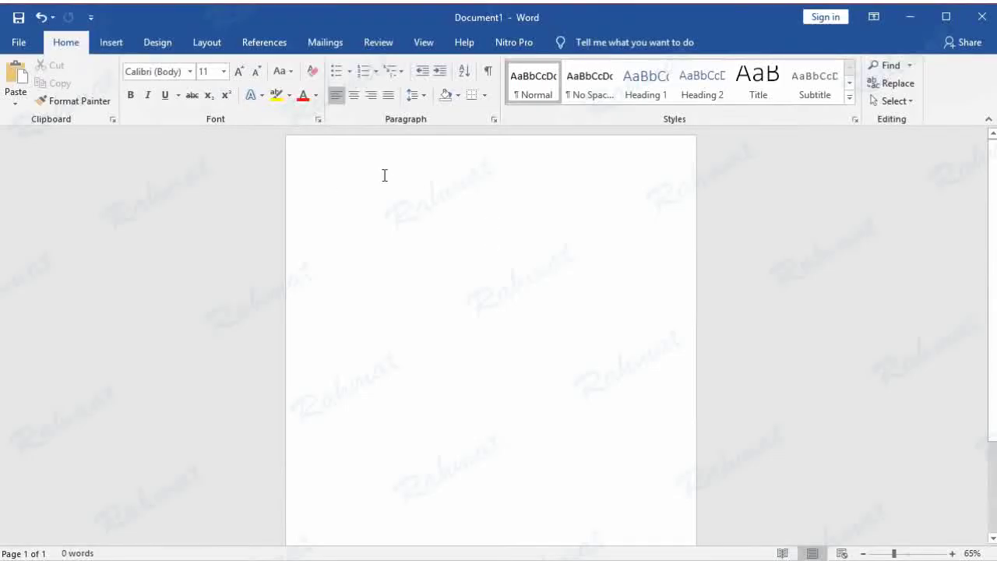
Set the blank page to A4 paper in landscape orientation.
{"action": "left_click", "coordinate": [212, 45]}
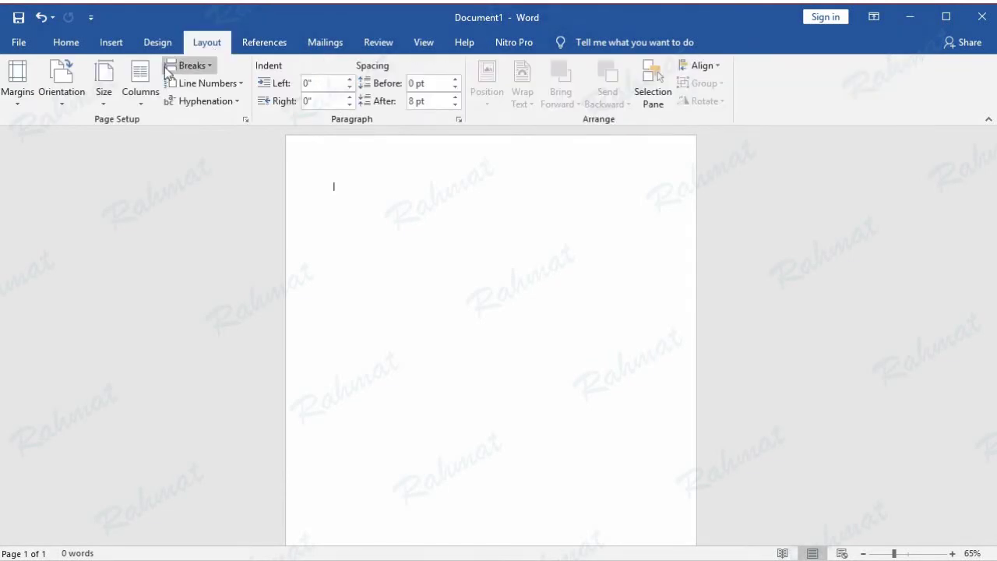
{"action": "left_click", "coordinate": [107, 94]}
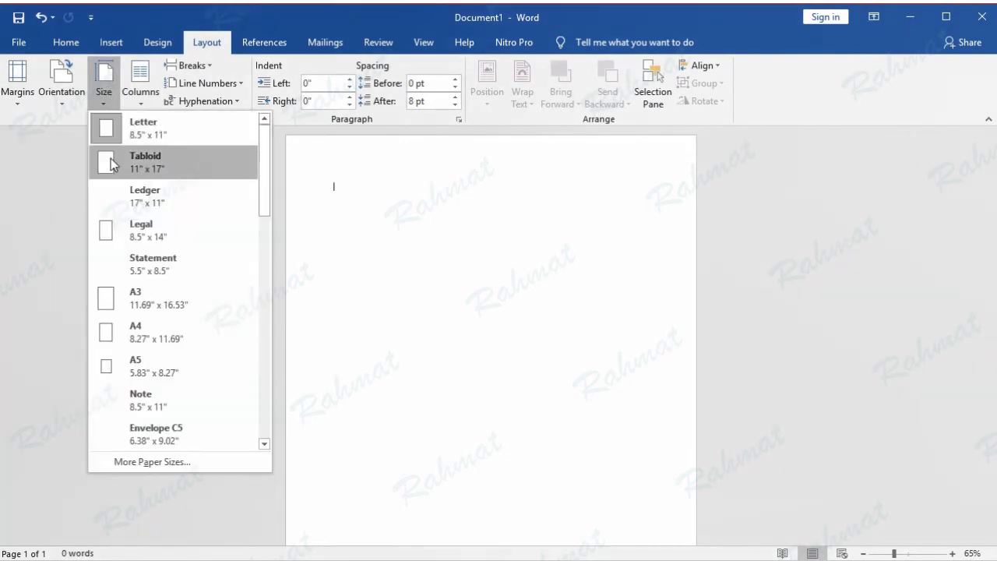
{"action": "left_click", "coordinate": [109, 333]}
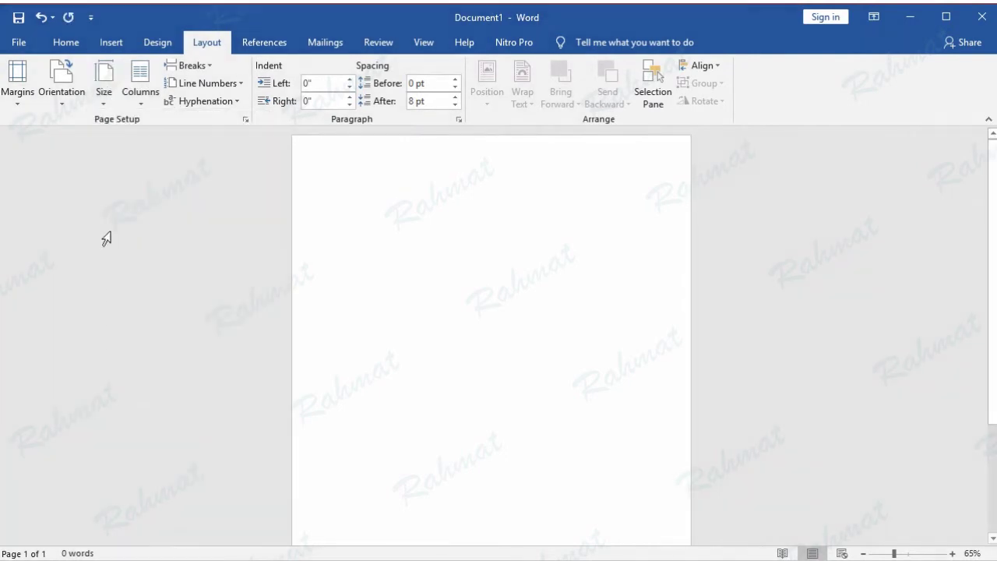
{"action": "left_click", "coordinate": [72, 101]}
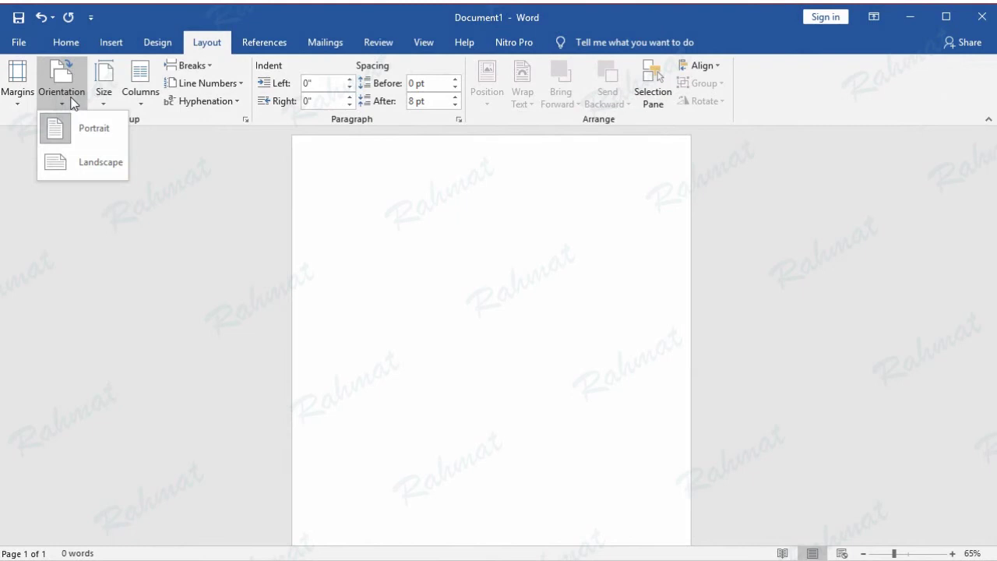
{"action": "left_click", "coordinate": [78, 160]}
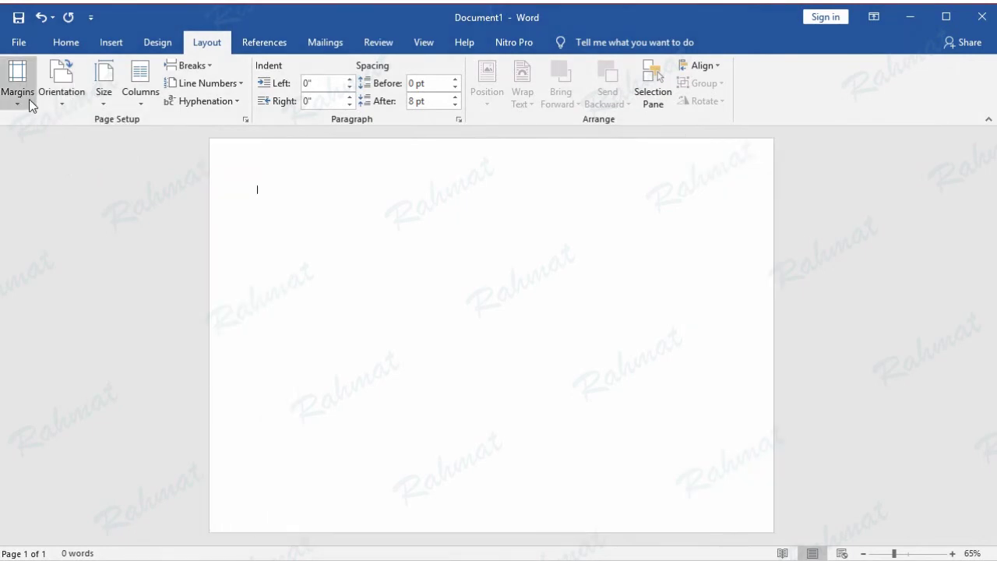
{"action": "left_click", "coordinate": [31, 100]}
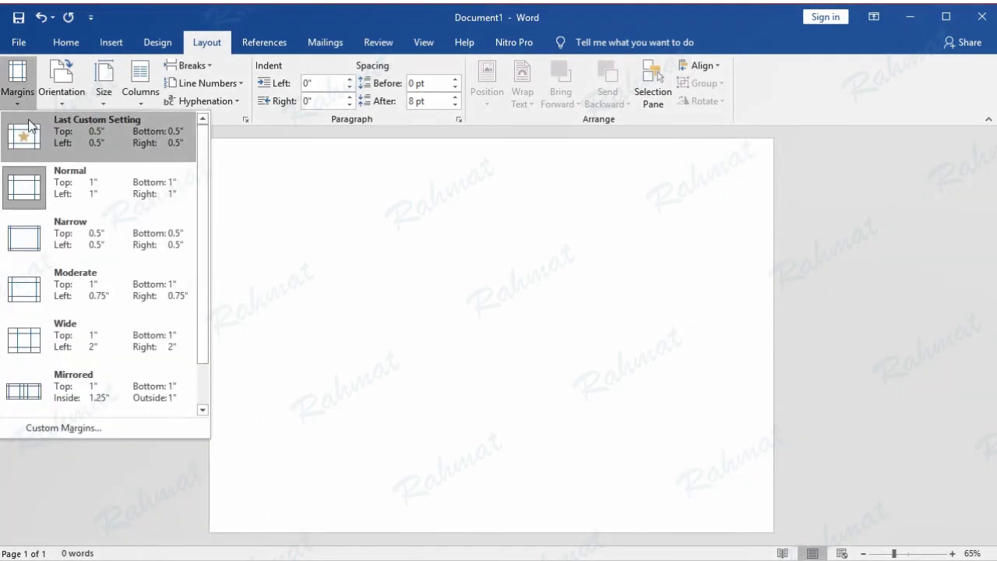
Set the top, bottom, left and right margins to 0.5 inch in Page Setup.
{"action": "left_click", "coordinate": [115, 430]}
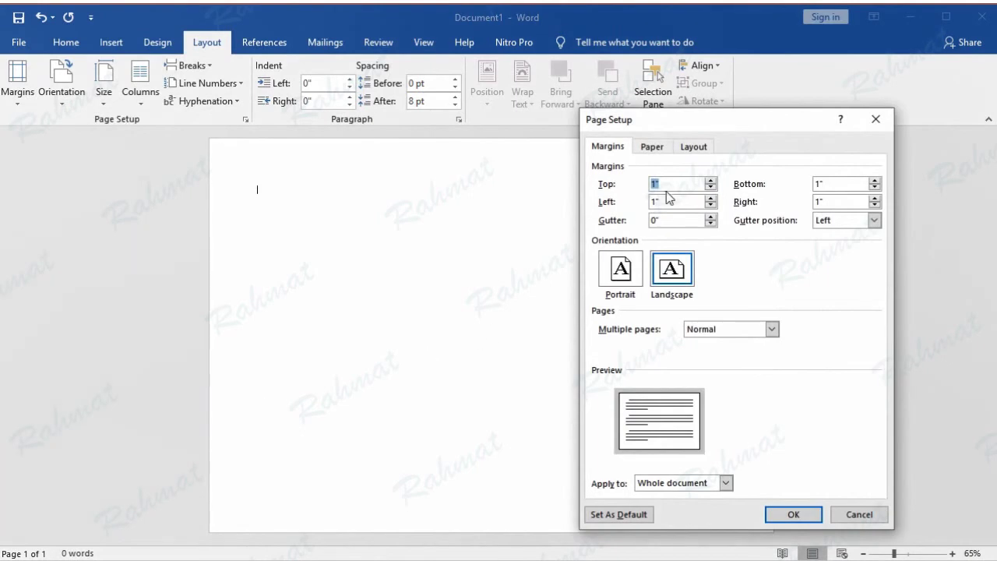
{"action": "type", "text": "0.5"}
{"action": "key", "text": "Tab"}
{"action": "type", "text": "0"}
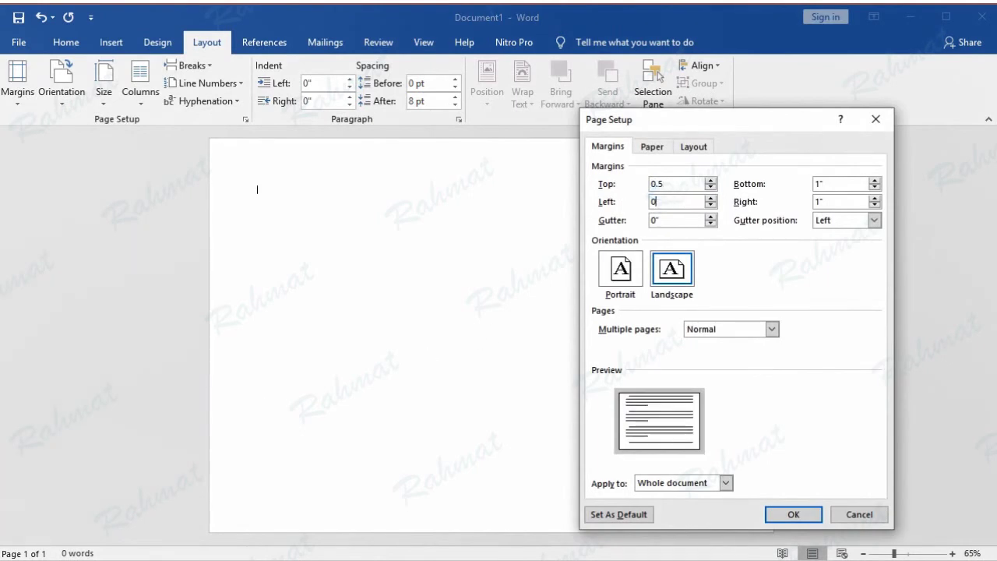
{"action": "double_click", "coordinate": [824, 184]}
{"action": "type", "text": "0.5"}
{"action": "double_click", "coordinate": [819, 202]}
{"action": "type", "text": "0."}
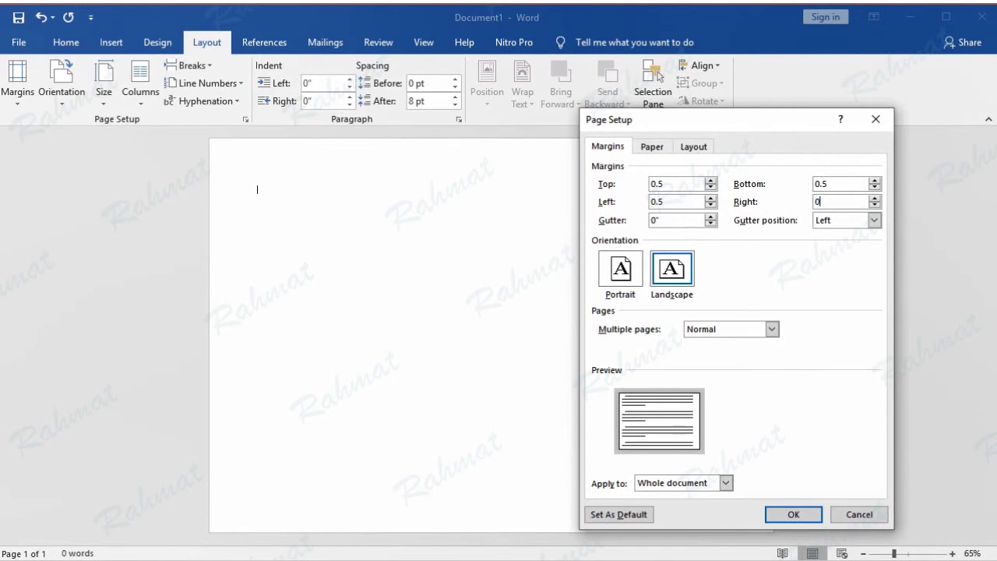
{"action": "type", "text": "5"}
{"action": "left_click", "coordinate": [791, 514]}
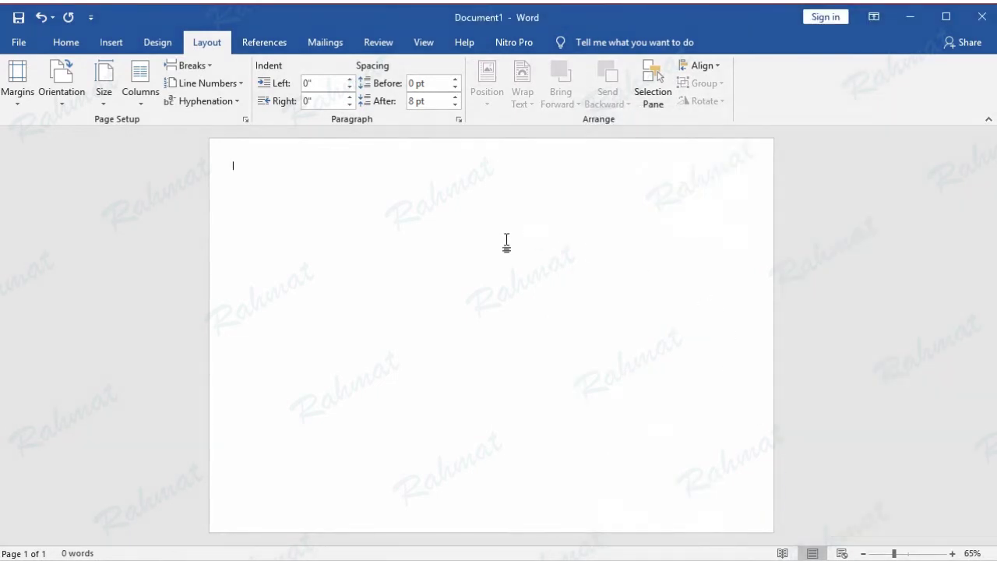
{"action": "left_click", "coordinate": [428, 47]}
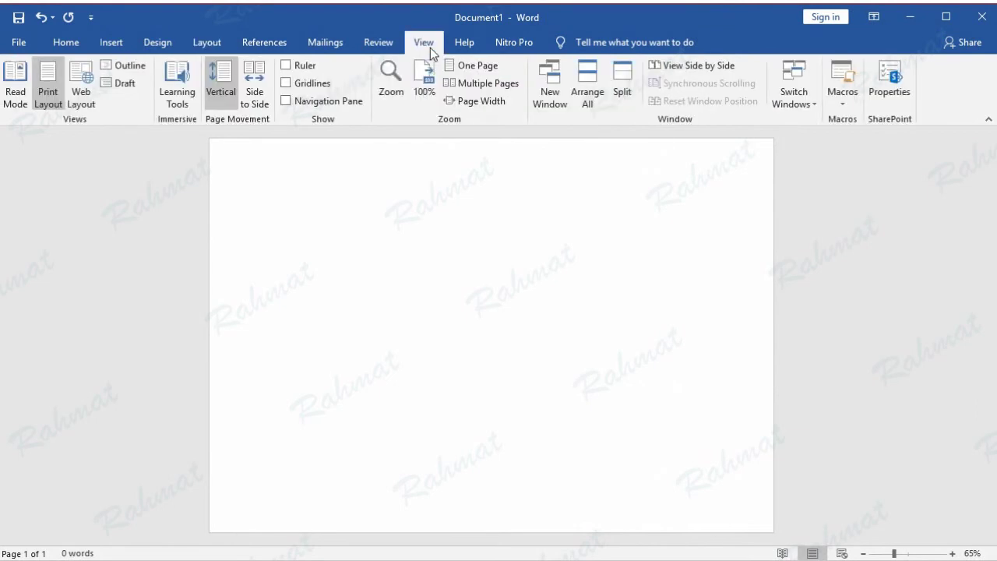
{"action": "left_click", "coordinate": [394, 90]}
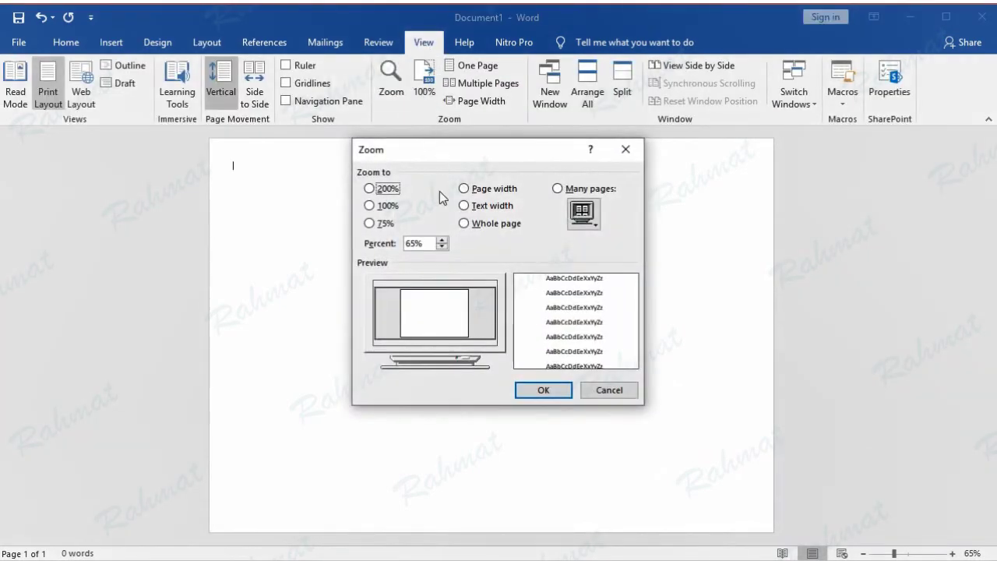
{"action": "left_click", "coordinate": [535, 389]}
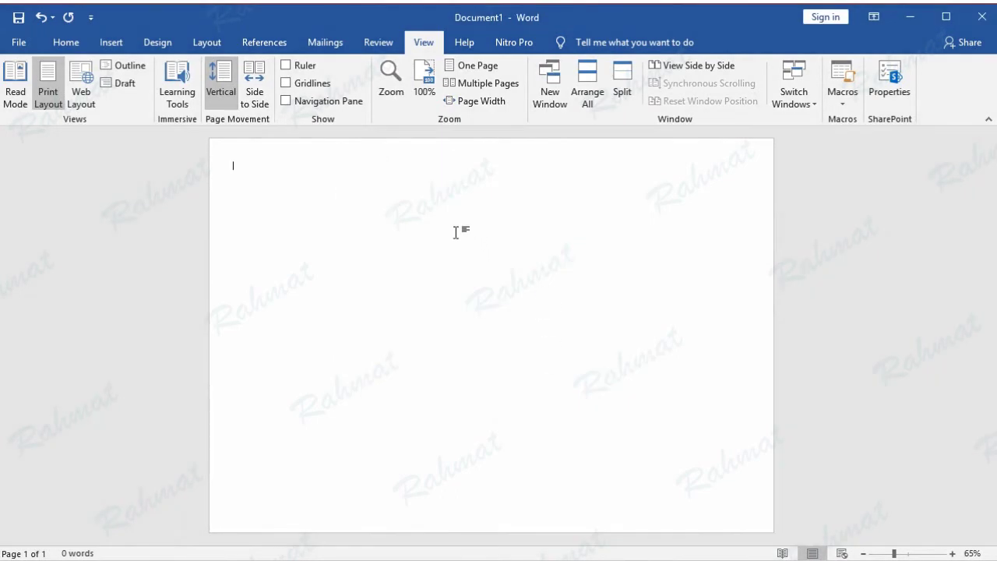
Insert a 6-column by 7-row table at the top of the page and select it.
{"action": "left_click", "coordinate": [127, 47]}
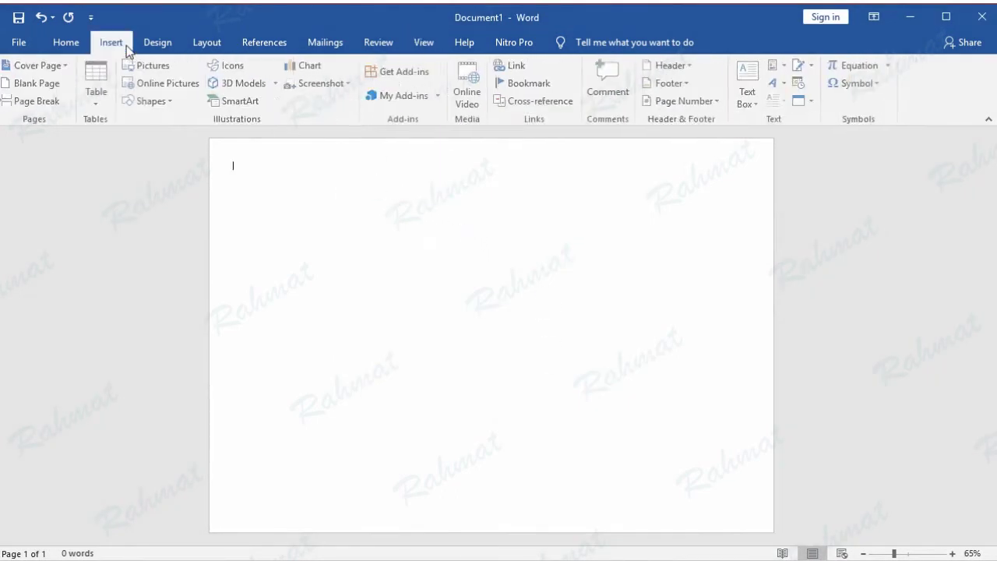
{"action": "left_click", "coordinate": [100, 98]}
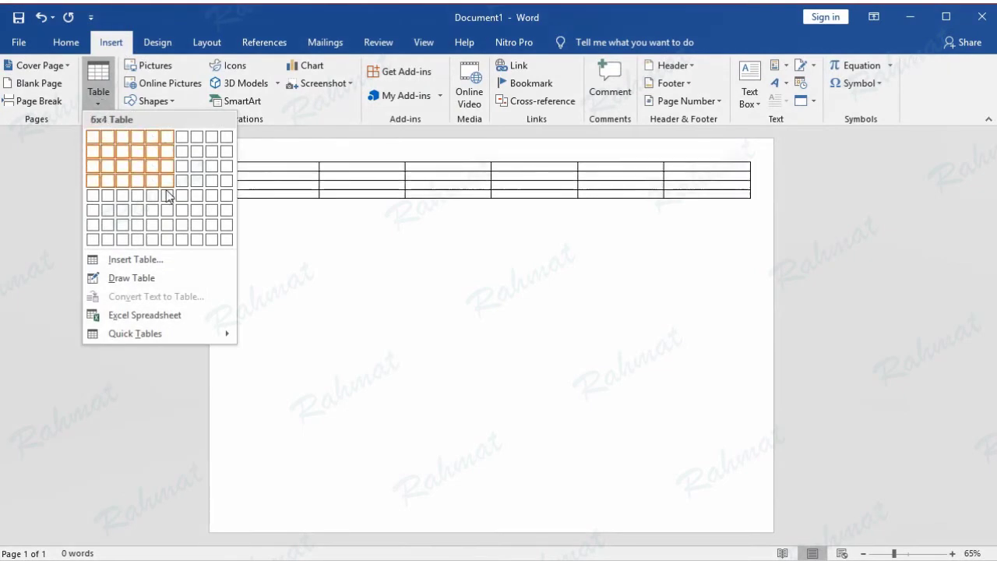
{"action": "left_click", "coordinate": [169, 223]}
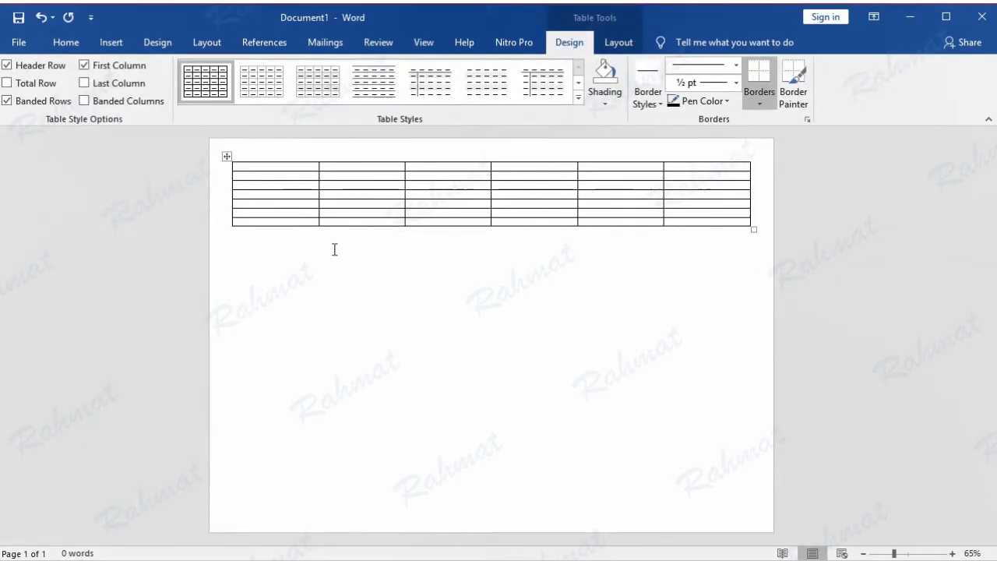
{"action": "left_click", "coordinate": [226, 157]}
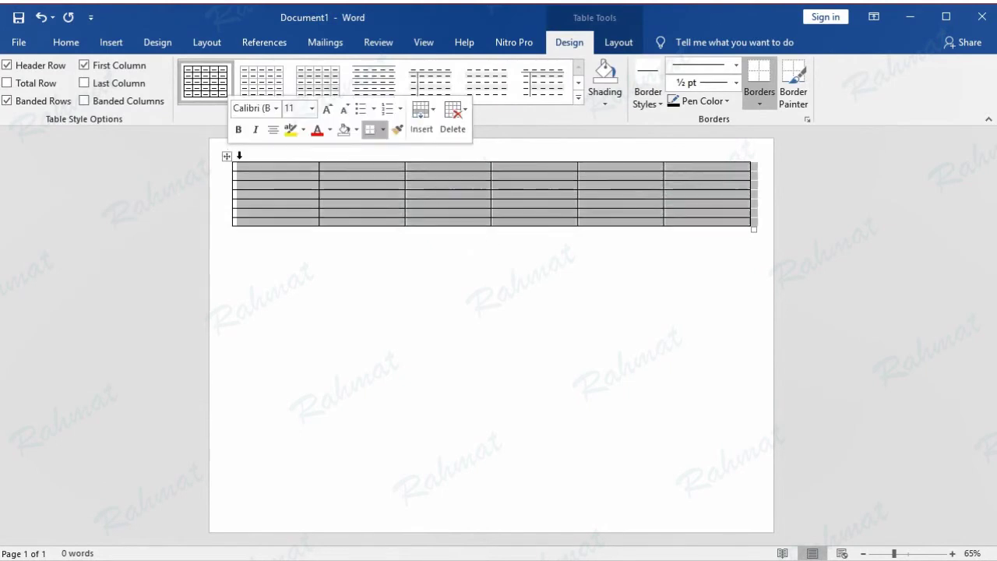
Make the table rows 0.8 inch tall and the columns 1.4 inches wide.
{"action": "left_click", "coordinate": [618, 42]}
{"action": "left_click", "coordinate": [543, 70]}
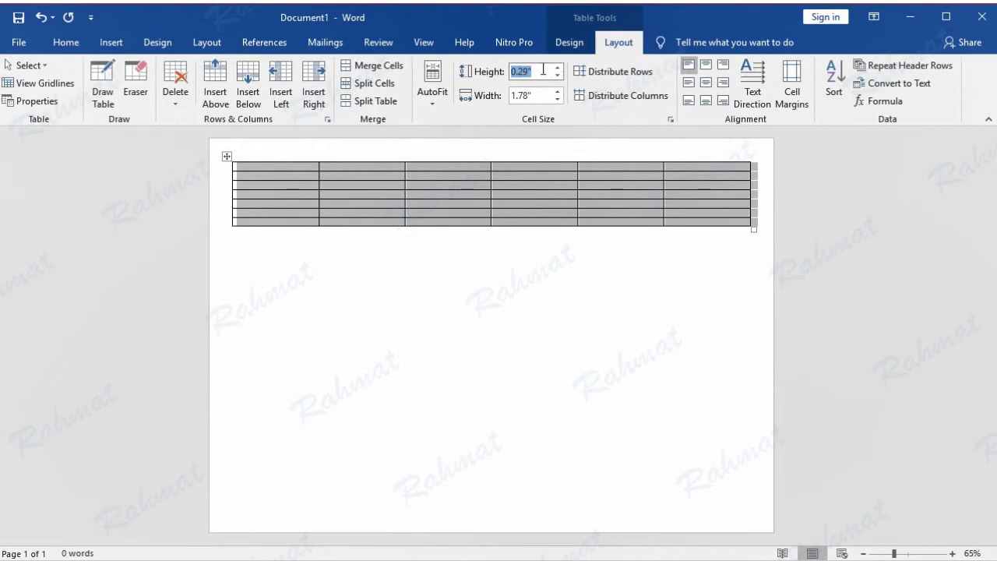
{"action": "type", "text": "0.8"}
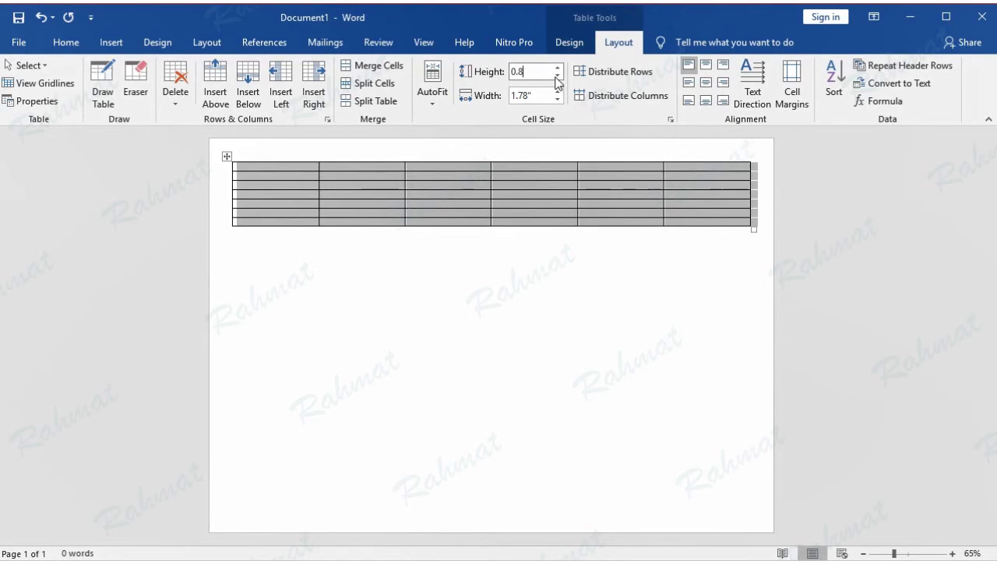
{"action": "left_click", "coordinate": [544, 95]}
{"action": "type", "text": "1.4"}
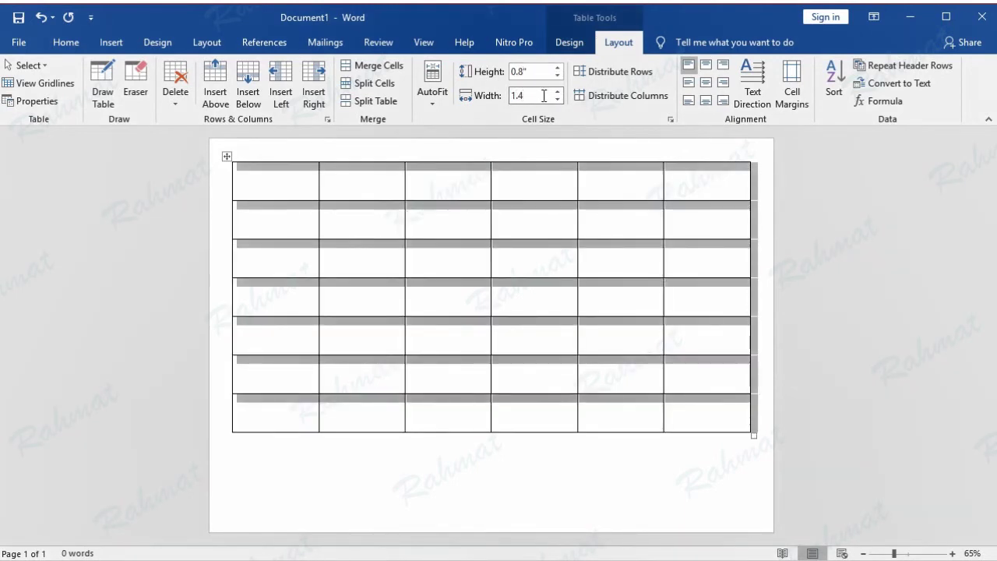
{"action": "key", "text": "Return"}
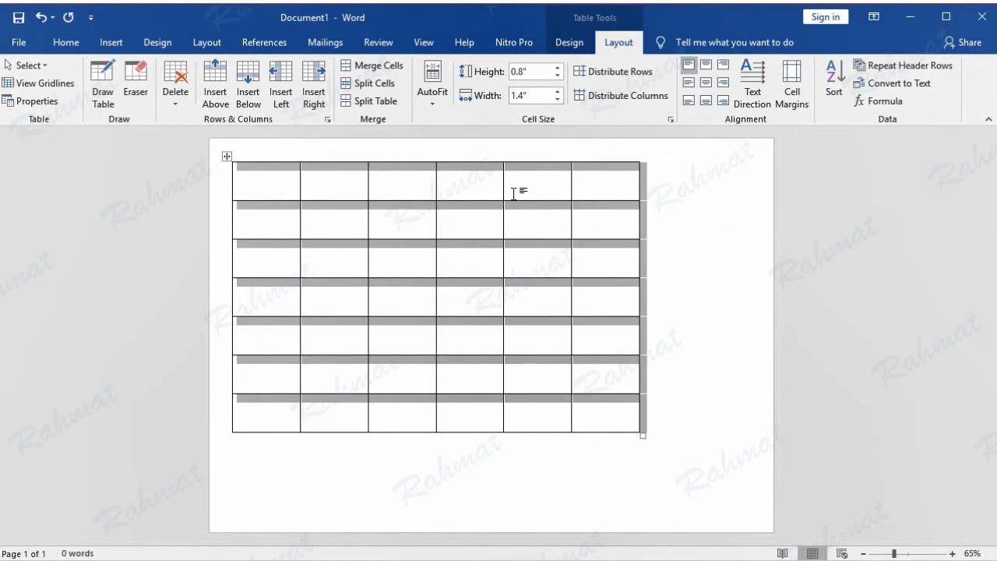
{"action": "left_click", "coordinate": [265, 181]}
{"action": "left_click_drag", "start_coordinate": [266, 181], "coordinate": [578, 437]}
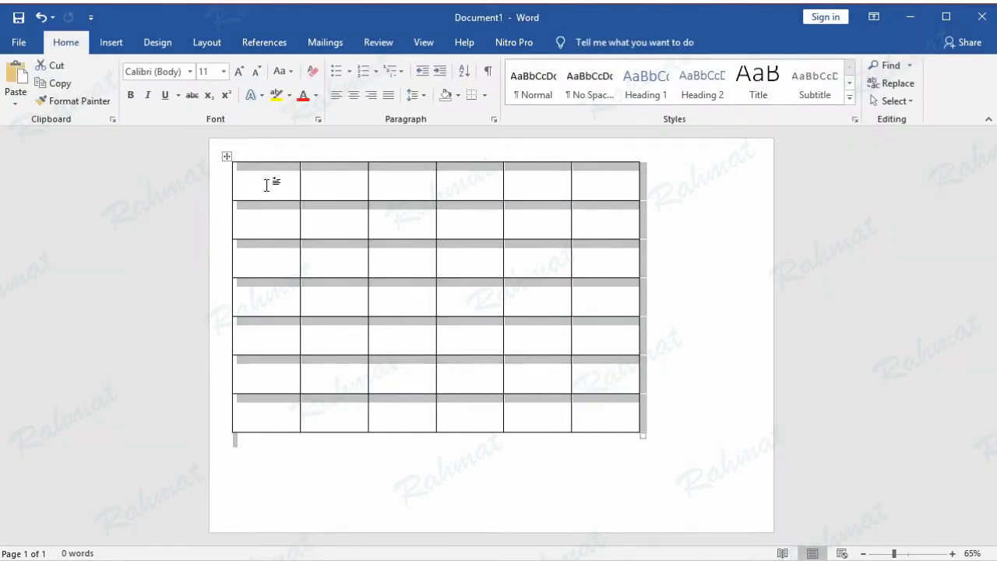
Set the table's font size to 24 point.
{"action": "left_click", "coordinate": [225, 71]}
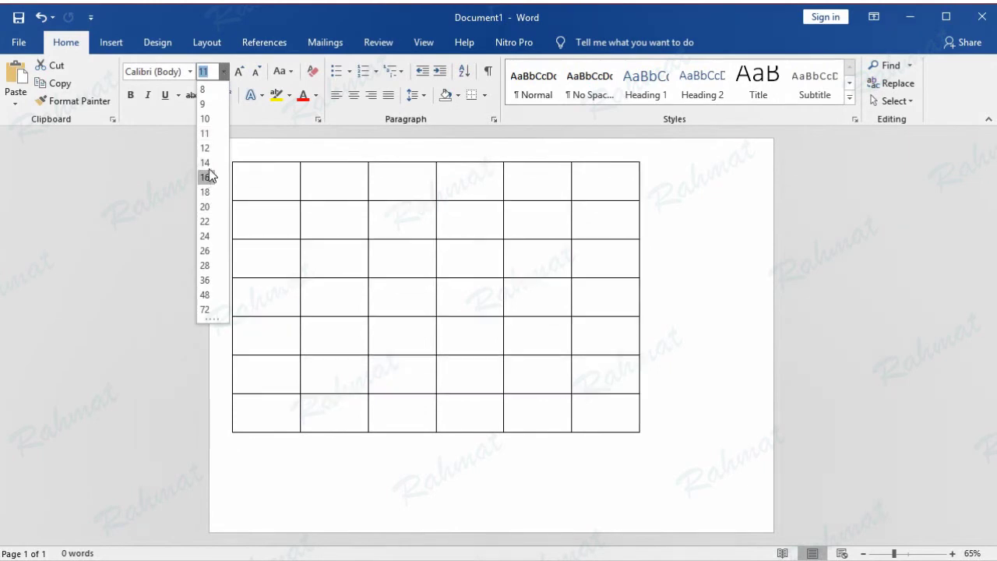
{"action": "left_click", "coordinate": [206, 236]}
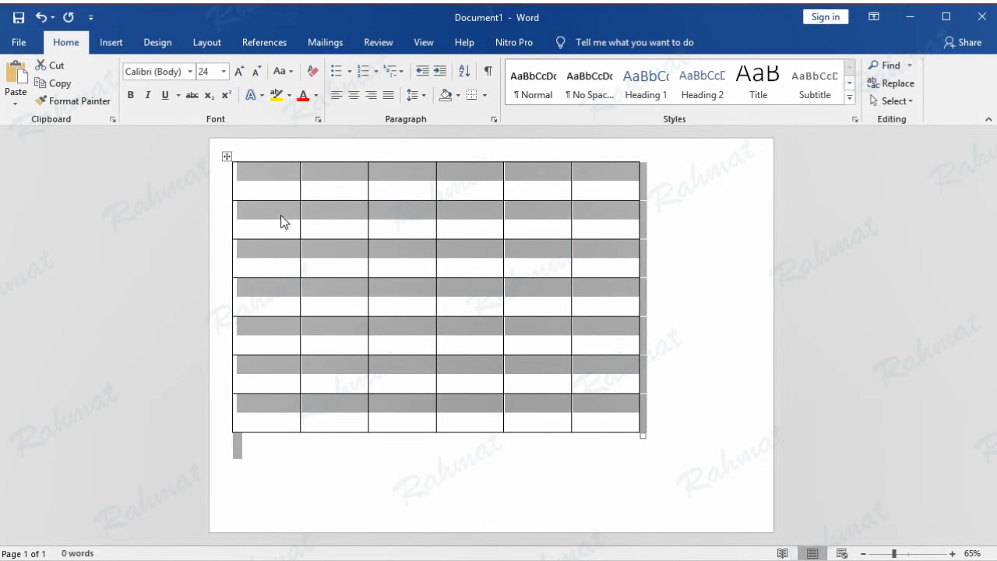
{"action": "left_click", "coordinate": [360, 191]}
{"action": "left_click", "coordinate": [271, 179]}
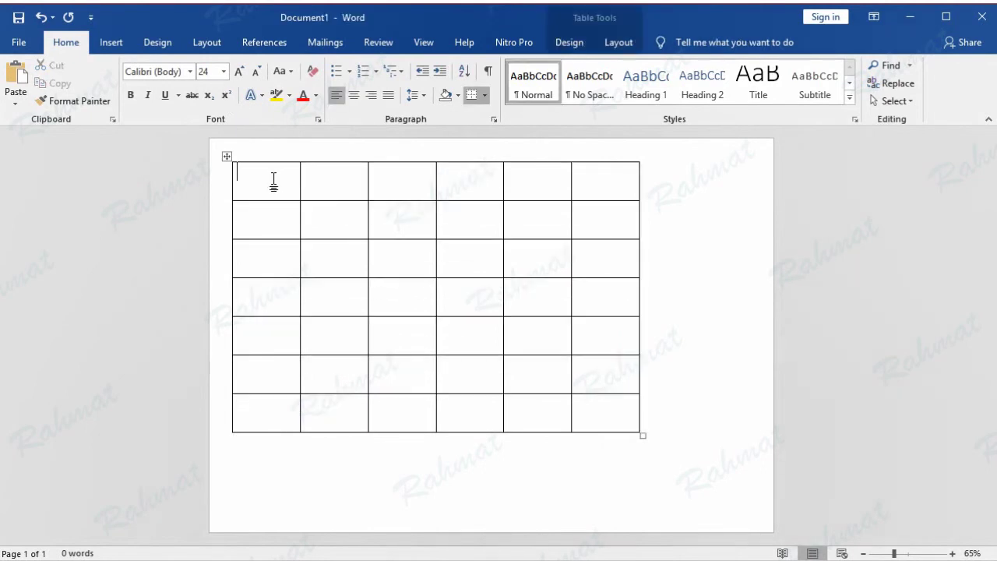
Type Sunday and Monday into the first header cells, and Wednesday into the third.
{"action": "type", "text": "Sunday"}
{"action": "key", "text": "Tab"}
{"action": "type", "text": "Monday"}
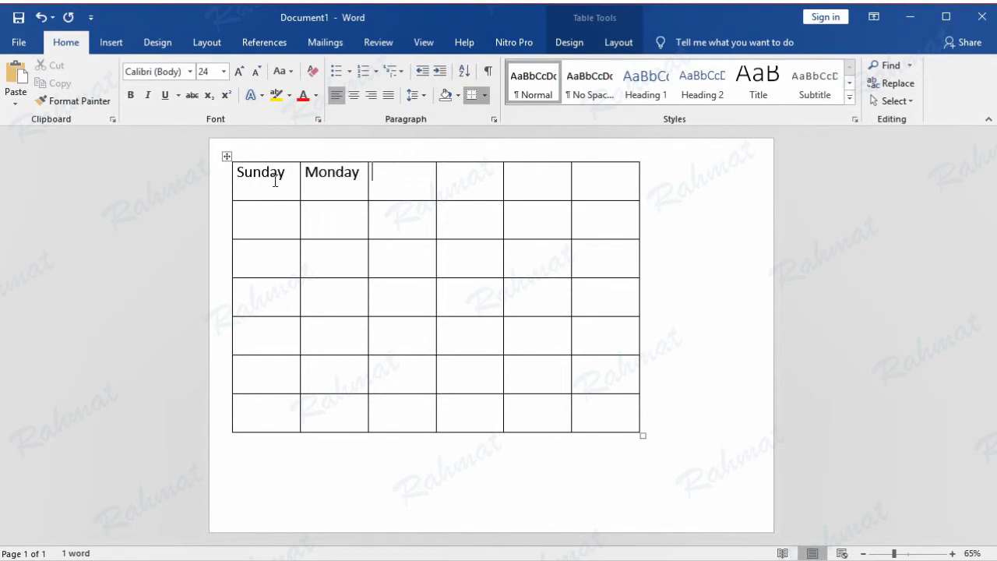
{"action": "key", "text": "Tab"}
{"action": "type", "text": "Wednes"}
{"action": "key", "text": "Return"}
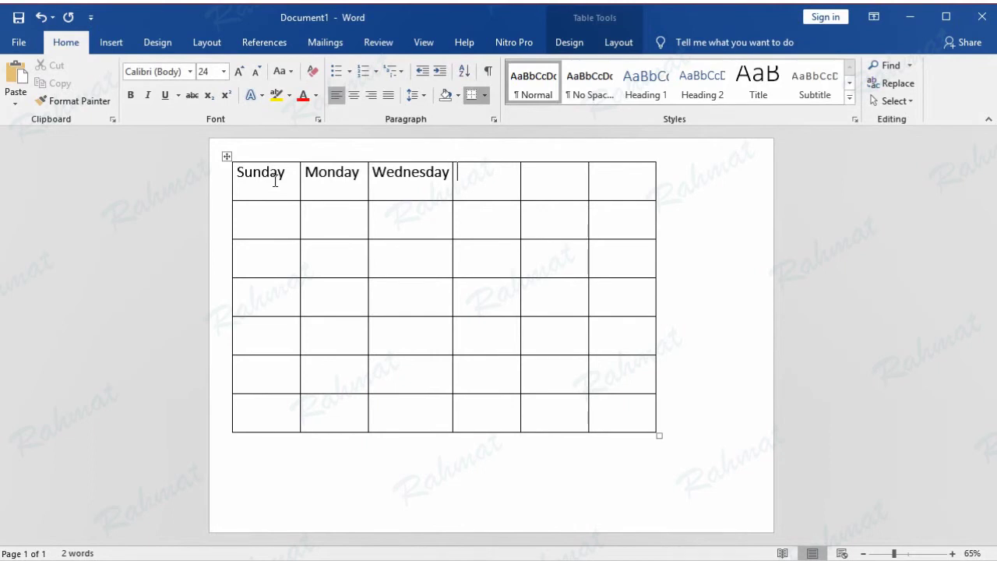
Change the third header to Tuesday and begin typing Wednesday in the fourth cell.
{"action": "type", "text": "Th"}
{"action": "double_click", "coordinate": [426, 173]}
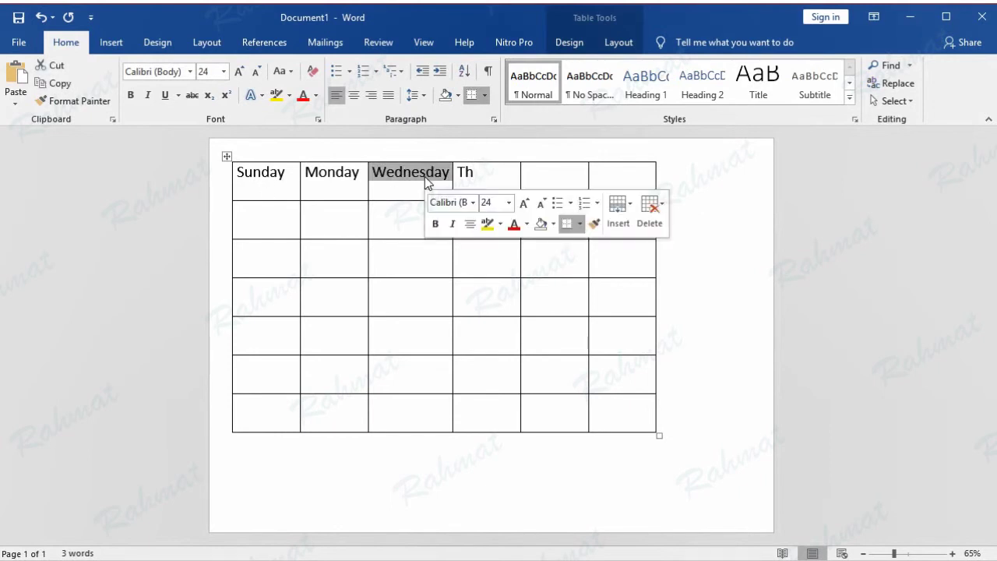
{"action": "type", "text": "Tur"}
{"action": "type", "text": "sday"}
{"action": "left_click_drag", "start_coordinate": [468, 172], "coordinate": [457, 174]}
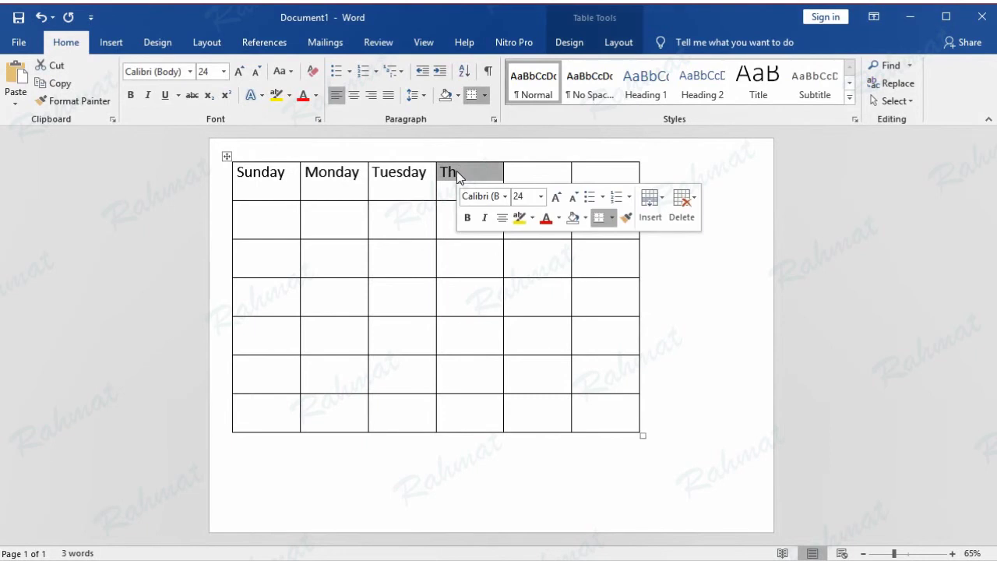
{"action": "type", "text": "Wedb"}
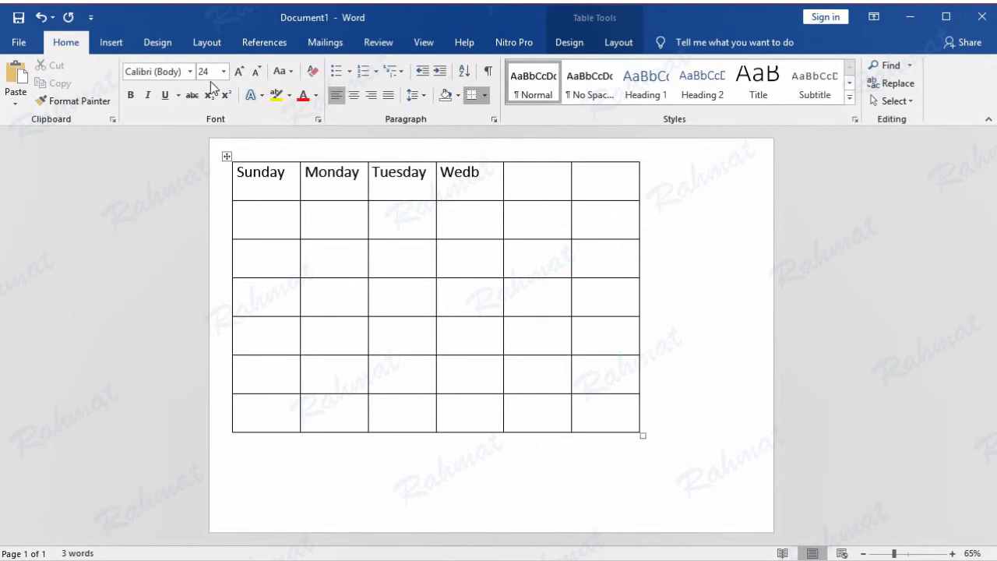
Undo the mistyped headers and retype Tuesday in the third header cell.
{"action": "left_click", "coordinate": [41, 18]}
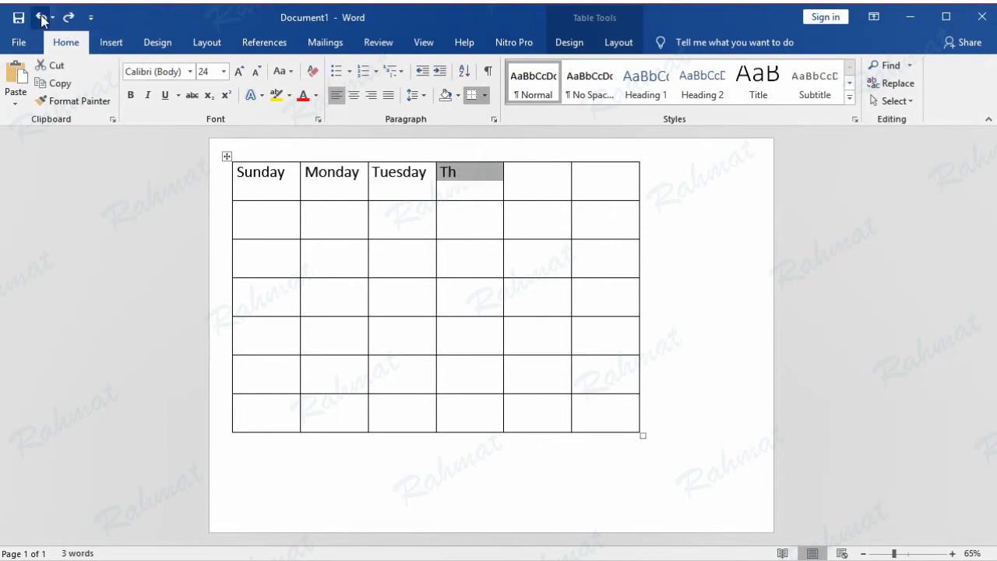
{"action": "left_click", "coordinate": [42, 18]}
{"action": "left_click", "coordinate": [42, 18]}
{"action": "left_click", "coordinate": [41, 18]}
{"action": "left_click", "coordinate": [41, 18]}
{"action": "type", "text": "Tuesday"}
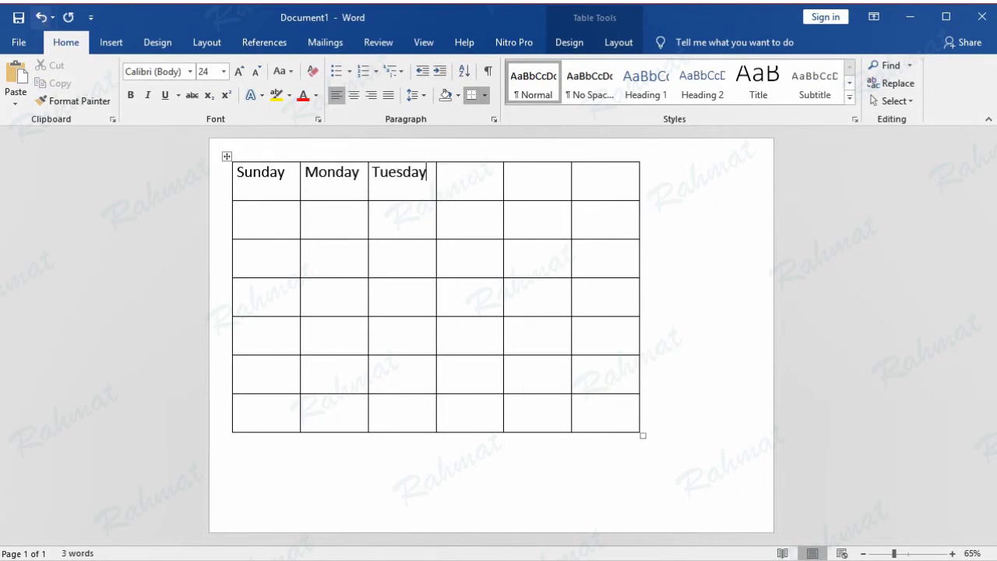
Fill the next header cells with Wednesday, Thursday and Friday.
{"action": "left_click", "coordinate": [464, 181]}
{"action": "type", "text": "Wednesday"}
{"action": "left_click", "coordinate": [552, 180]}
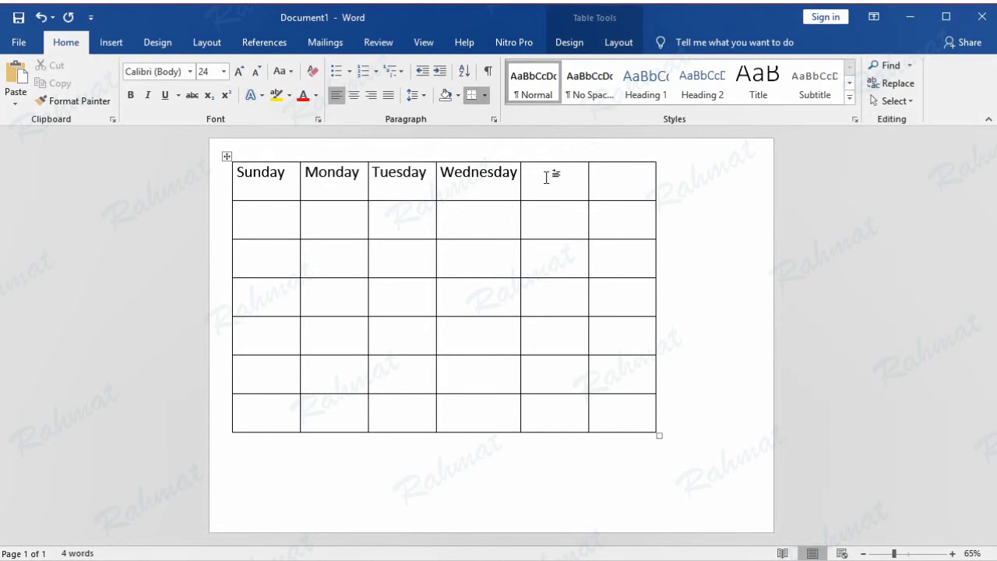
{"action": "type", "text": "Thu"}
{"action": "type", "text": "rsday"}
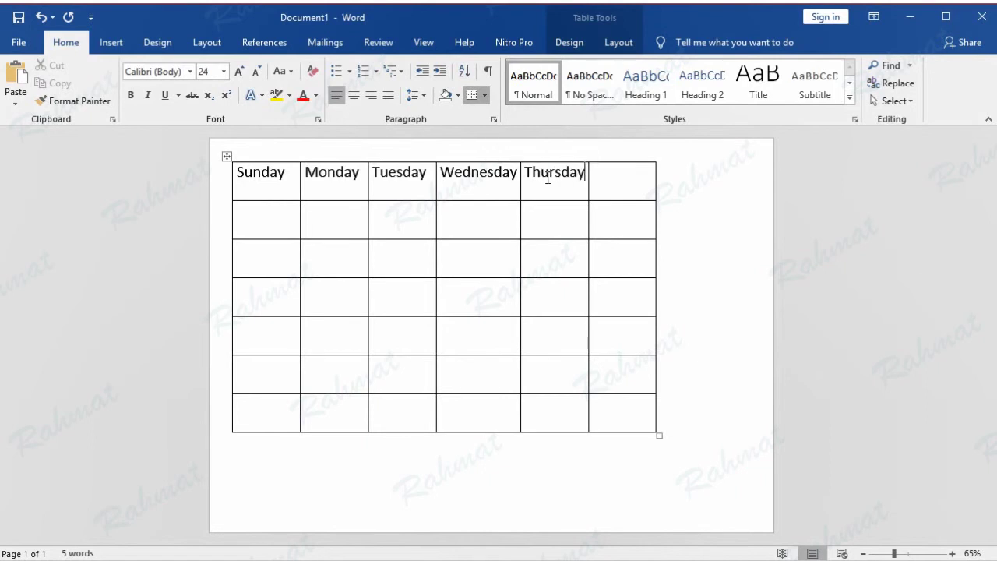
{"action": "left_click", "coordinate": [638, 177]}
{"action": "type", "text": "riday"}
Add a seventh column to the right of Friday and head it Saturday.
{"action": "left_click", "coordinate": [612, 44]}
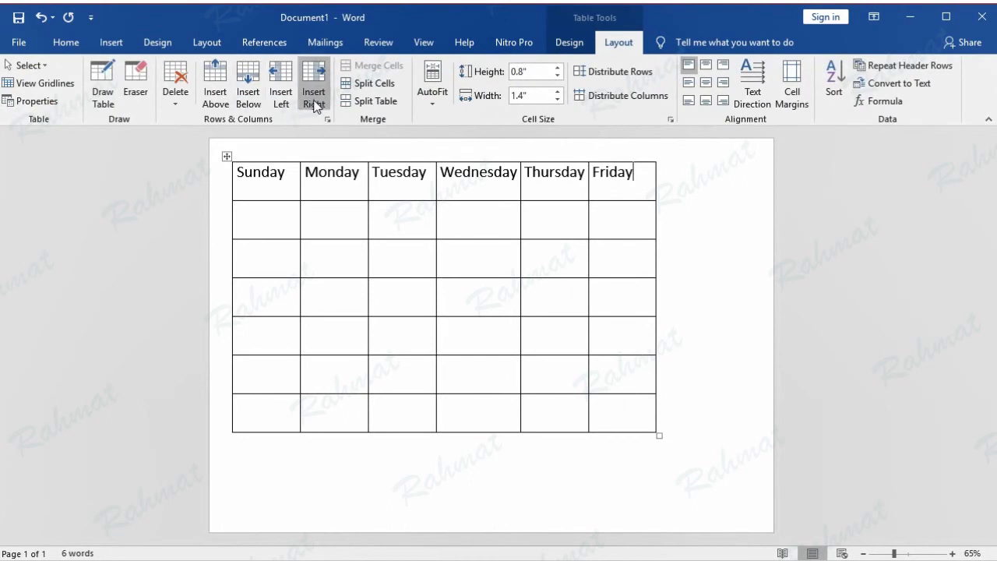
{"action": "left_click", "coordinate": [314, 92]}
{"action": "left_click", "coordinate": [688, 187]}
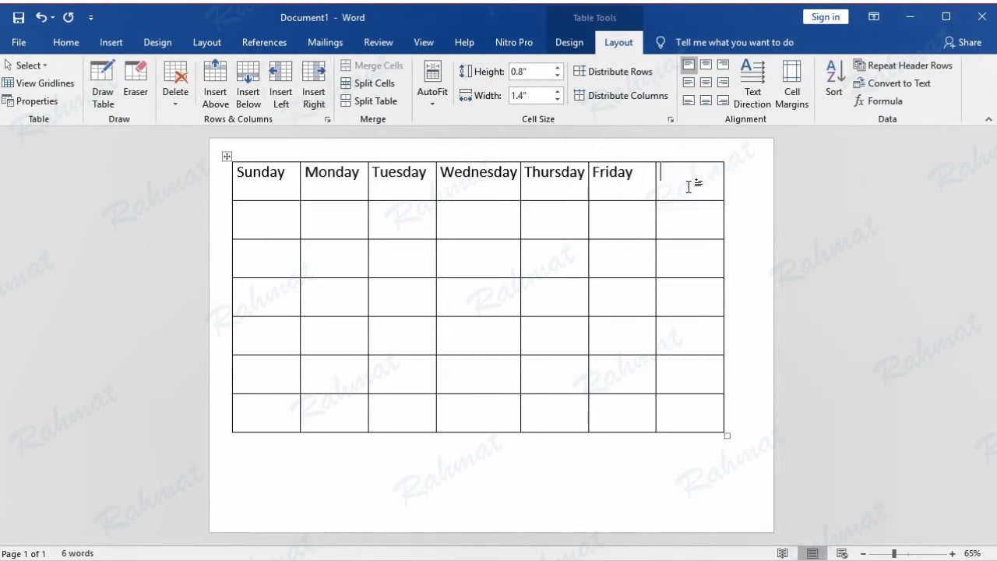
{"action": "type", "text": "Sar"}
{"action": "type", "text": "ur"}
{"action": "type", "text": "day"}
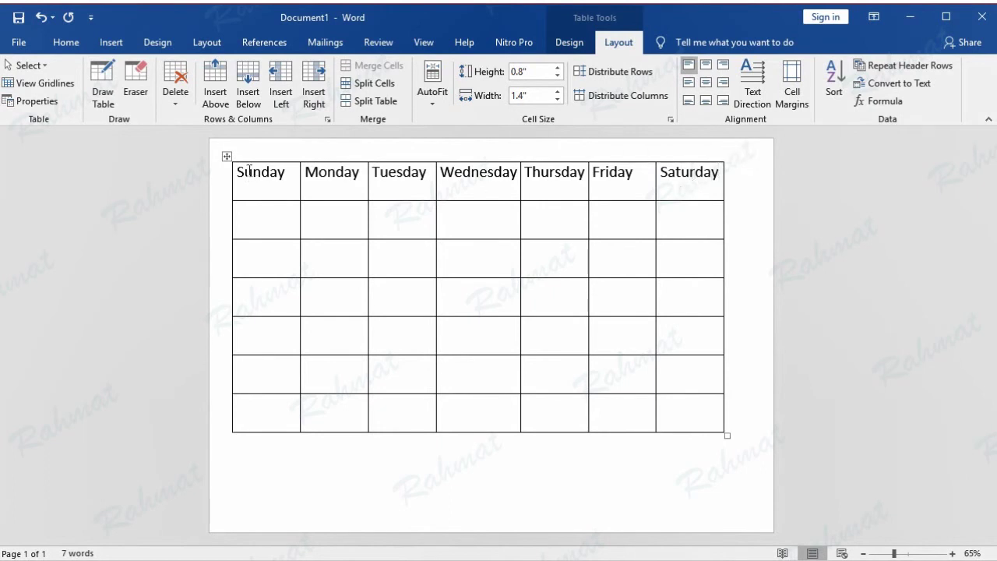
{"action": "left_click_drag", "start_coordinate": [239, 170], "coordinate": [703, 176]}
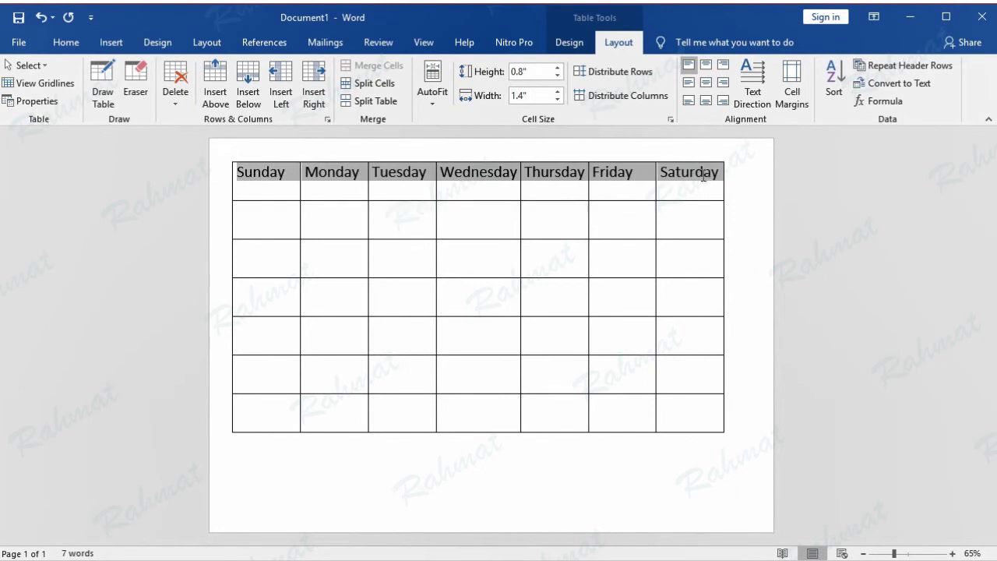
Make the Sunday-to-Saturday header row bold at 20-point size.
{"action": "left_click", "coordinate": [65, 42]}
{"action": "left_click", "coordinate": [223, 72]}
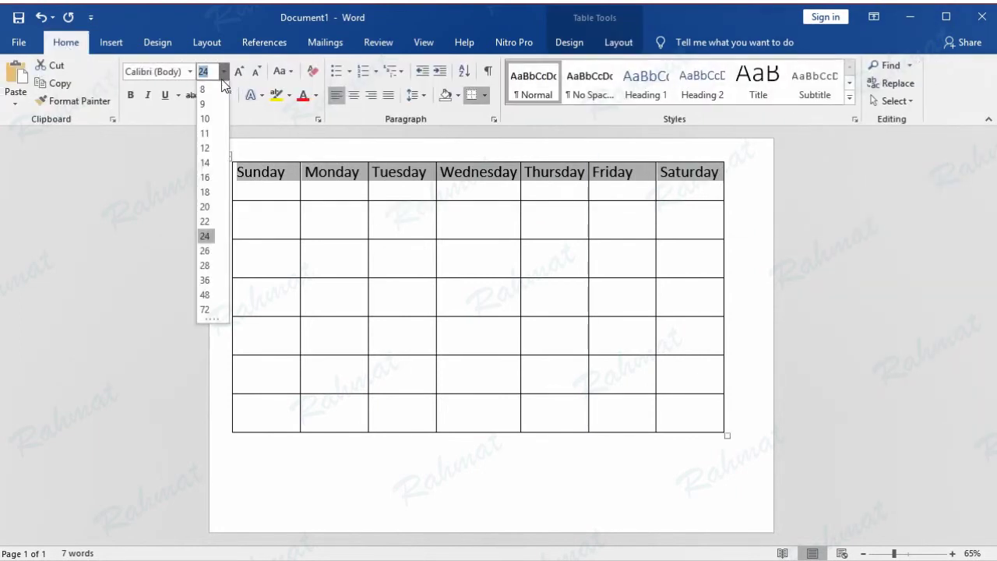
{"action": "left_click", "coordinate": [213, 209]}
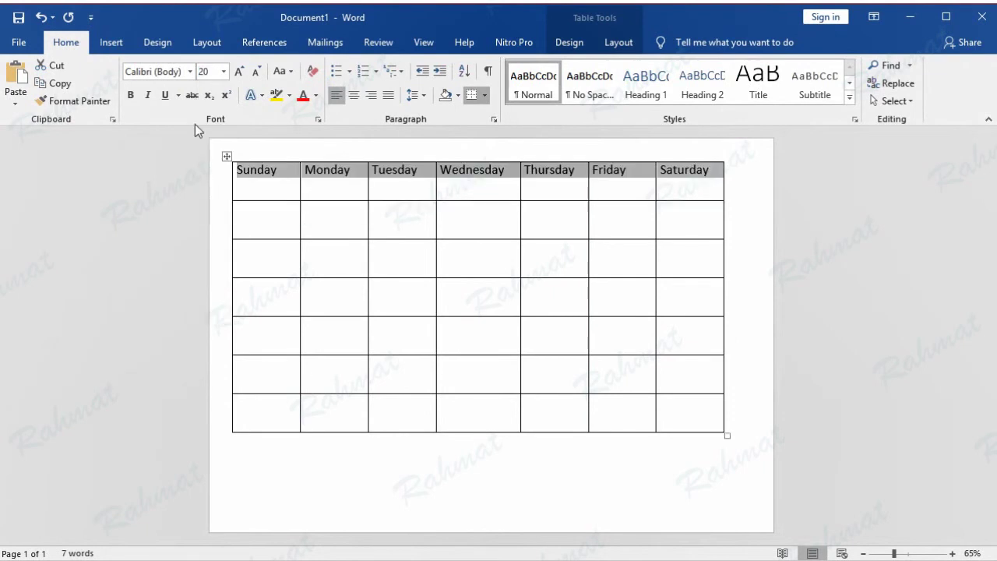
{"action": "left_click", "coordinate": [131, 95]}
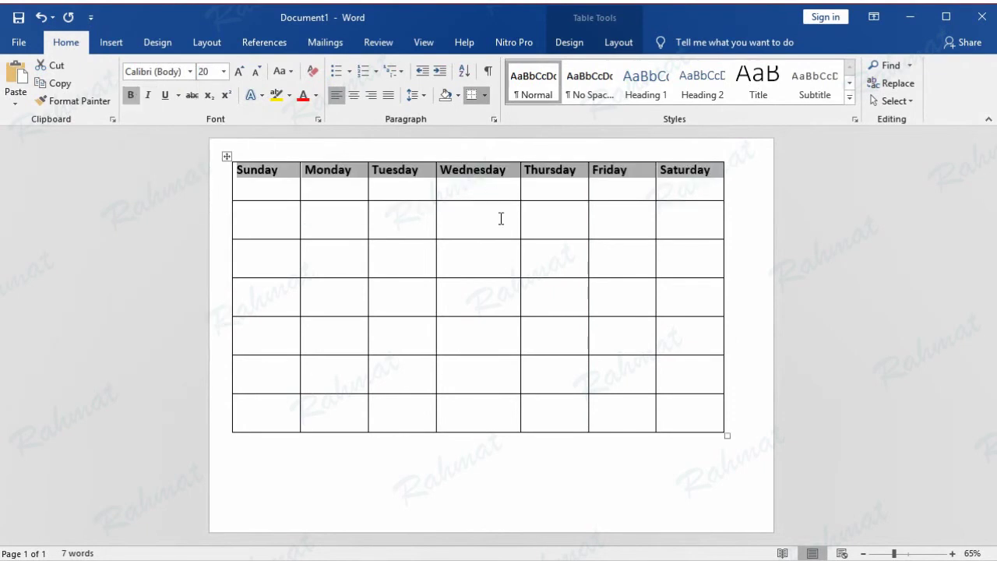
{"action": "left_click", "coordinate": [500, 193]}
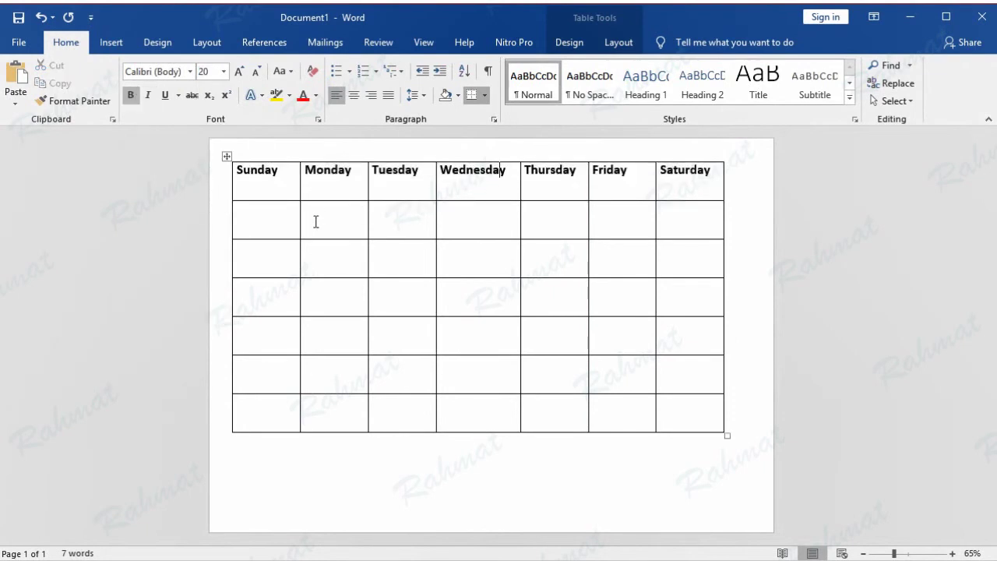
Enter the first week's dates 1 to 5 in row 2, starting under Tuesday.
{"action": "left_click", "coordinate": [409, 216]}
{"action": "type", "text": "1"}
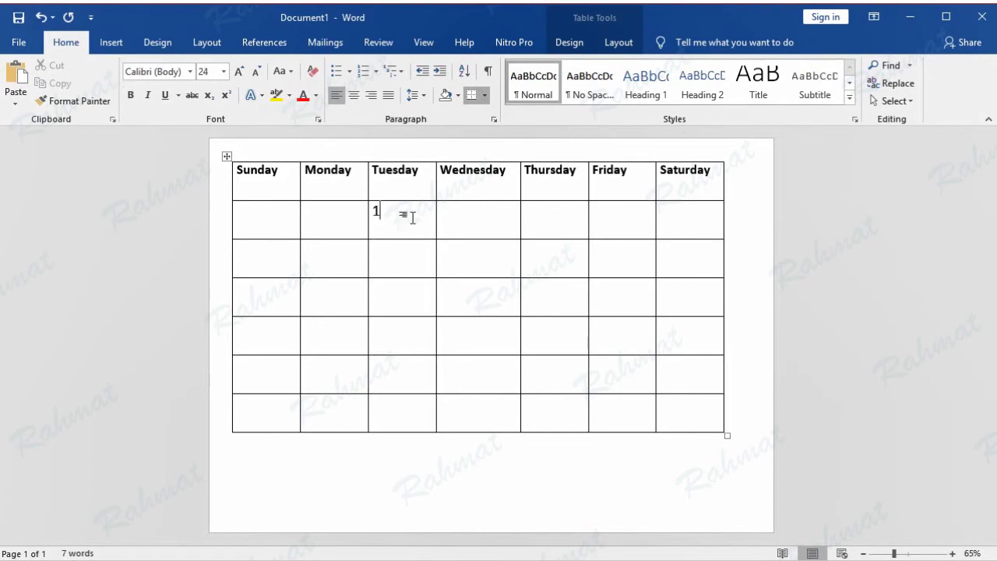
{"action": "key", "text": "Tab"}
{"action": "type", "text": "2"}
{"action": "left_click", "coordinate": [545, 217]}
{"action": "type", "text": "3"}
{"action": "left_click", "coordinate": [596, 217]}
{"action": "type", "text": "4"}
{"action": "type", "text": "5"}
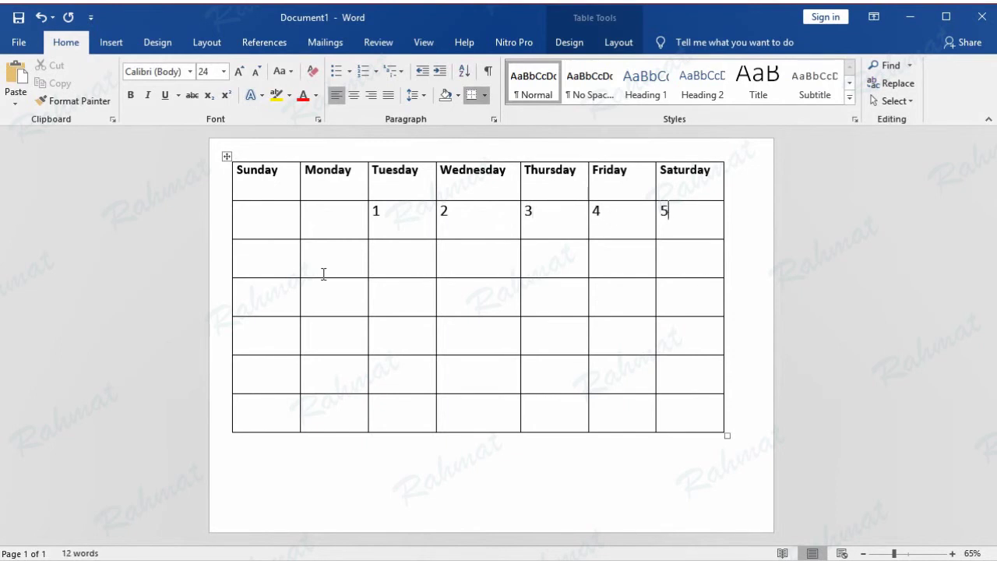
Start the second week in row 3 with dates 6 and 7 onward.
{"action": "left_click", "coordinate": [281, 257]}
{"action": "type", "text": "6"}
{"action": "key", "text": "Tab"}
{"action": "type", "text": "7"}
{"action": "type", "text": "1"}
{"action": "key", "text": "Tab"}
Fill the remaining week rows with dates, ending at 30 under Wednesday.
{"action": "left_click", "coordinate": [267, 303]}
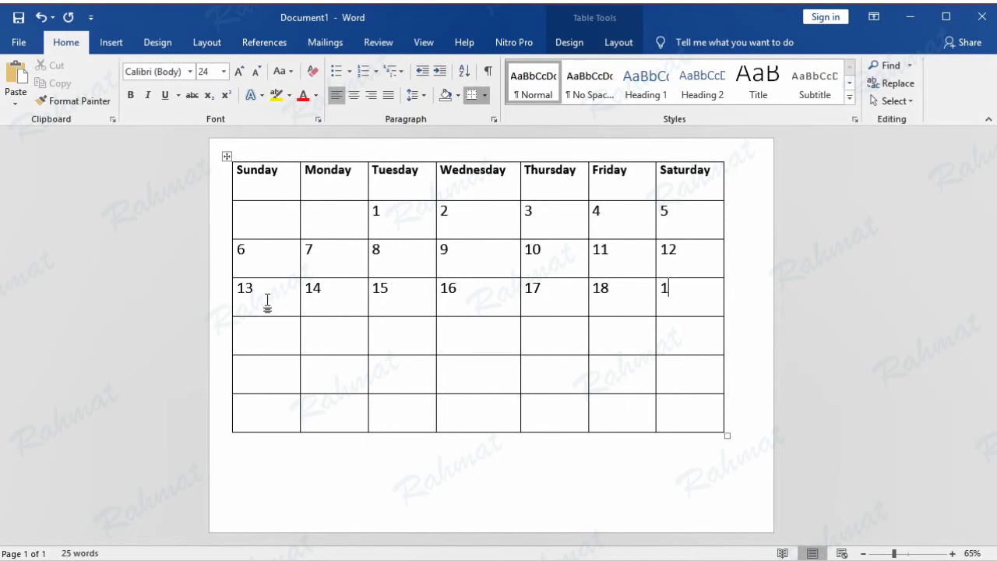
{"action": "left_click", "coordinate": [266, 332]}
{"action": "type", "text": "21"}
{"action": "key", "text": "Tab"}
{"action": "type", "text": "11"}
{"action": "key", "text": "BackSpace"}
{"action": "key", "text": "BackSpace"}
{"action": "type", "text": "2"}
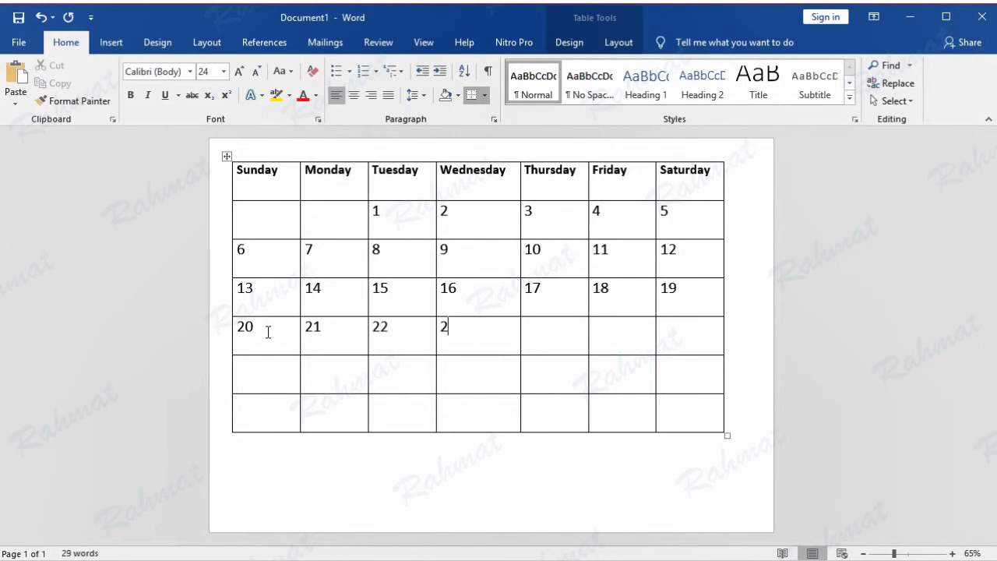
{"action": "type", "text": "3 24"}
{"action": "key", "text": "Tab"}
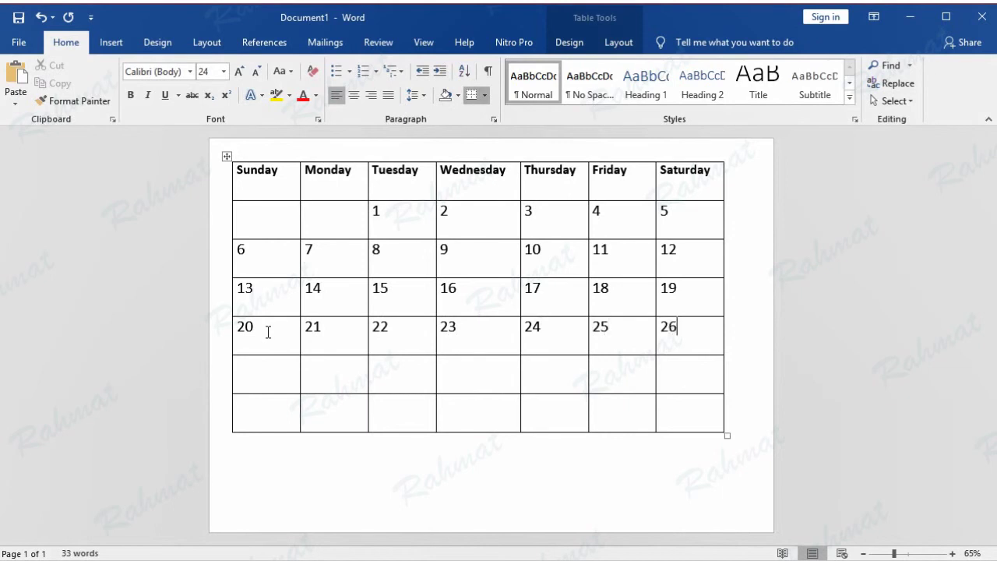
{"action": "left_click", "coordinate": [256, 373]}
{"action": "type", "text": "29"}
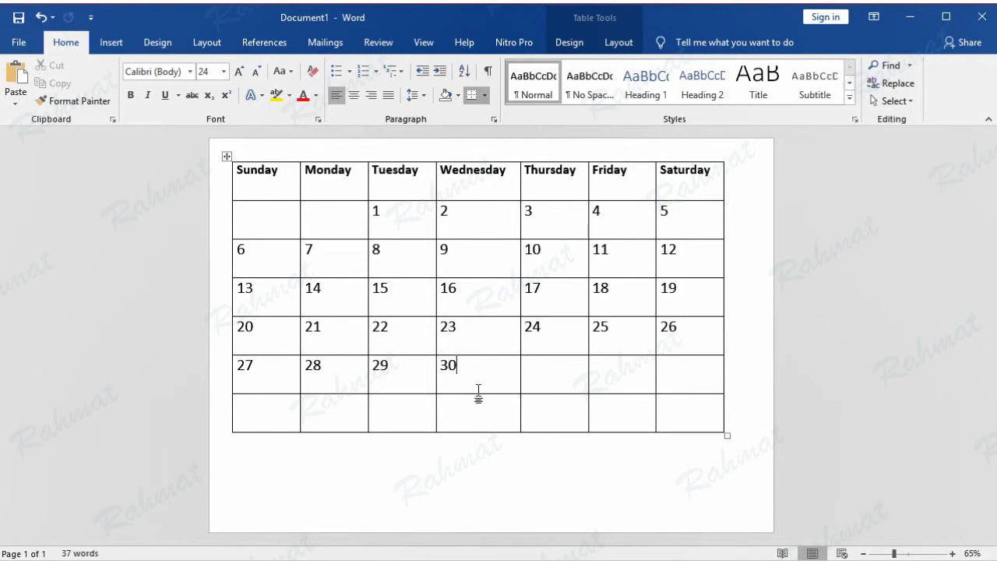
Delete the empty bottom row of the calendar table.
{"action": "left_click_drag", "start_coordinate": [262, 414], "coordinate": [692, 403]}
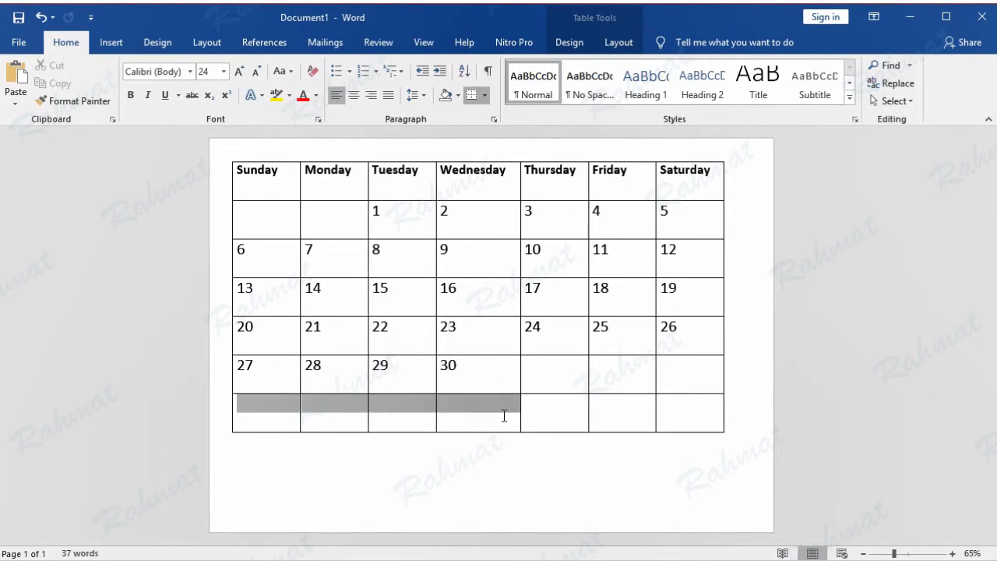
{"action": "left_click", "coordinate": [609, 43]}
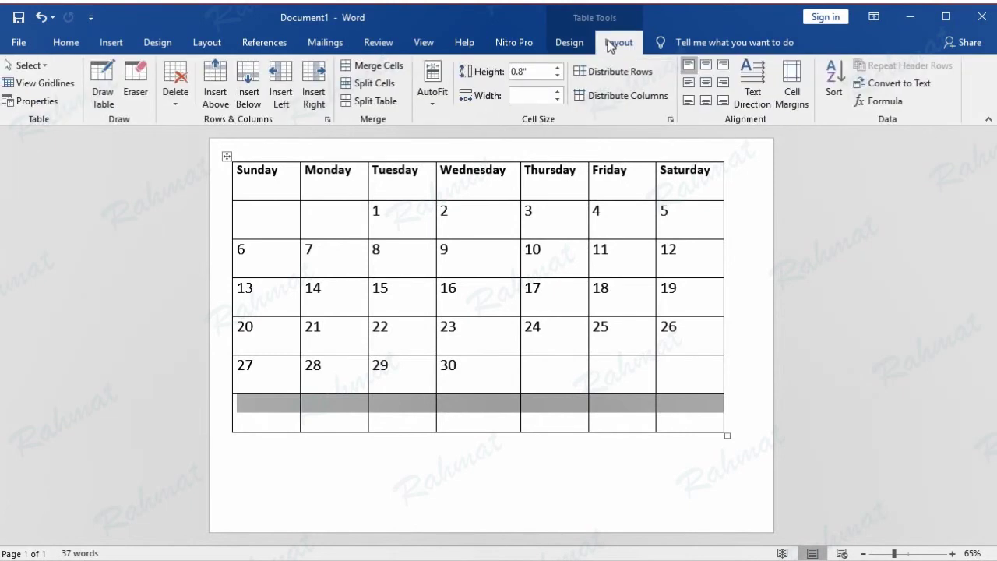
{"action": "left_click", "coordinate": [175, 87]}
{"action": "left_click", "coordinate": [204, 158]}
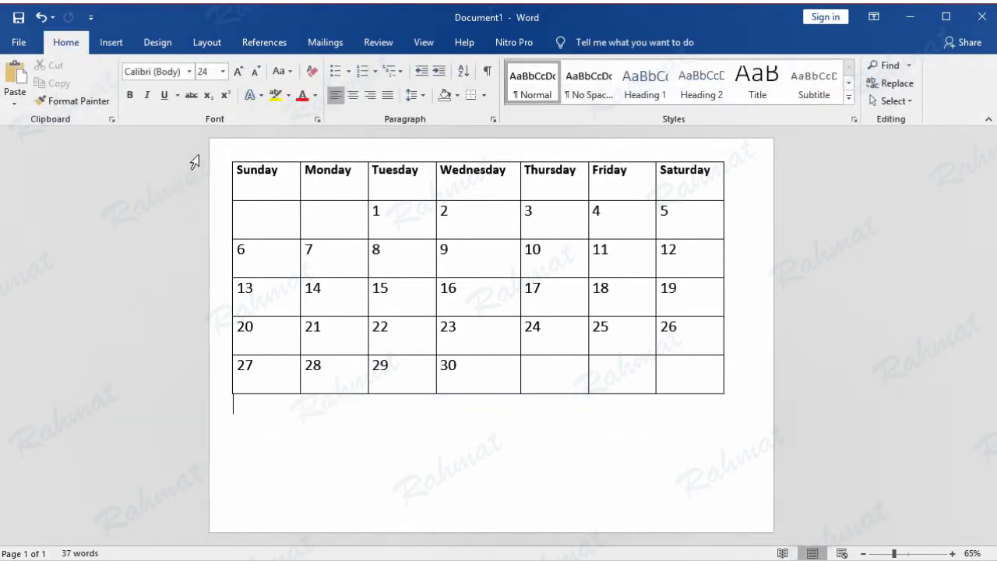
Centre all weekday names and dates in their cells with Align Center.
{"action": "left_click", "coordinate": [884, 289]}
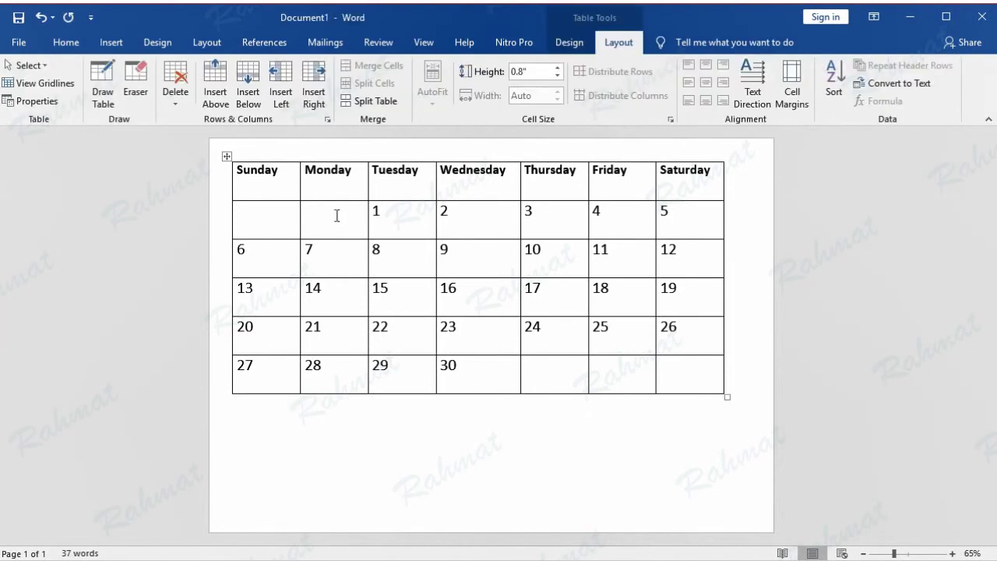
{"action": "left_click", "coordinate": [225, 157]}
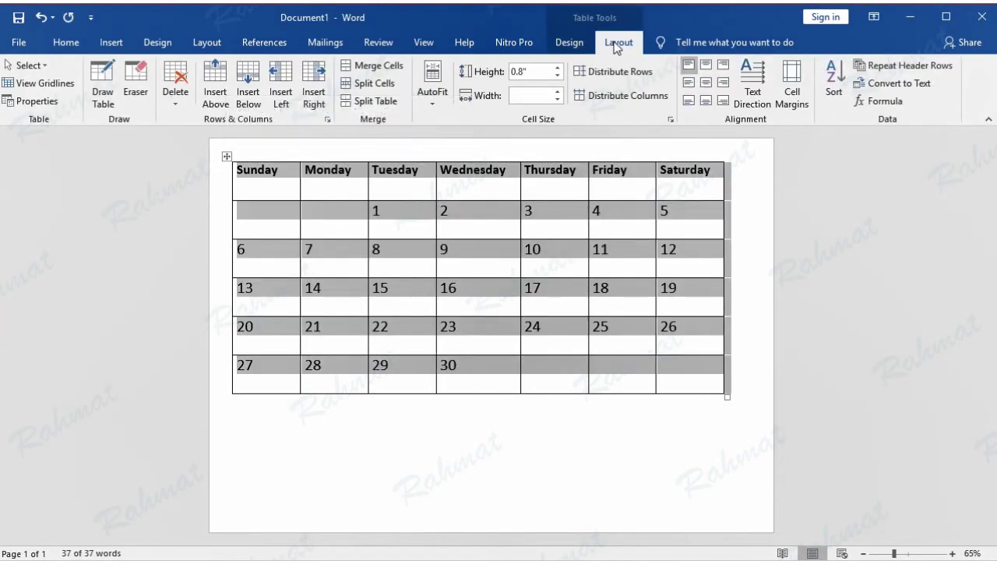
{"action": "left_click", "coordinate": [706, 82]}
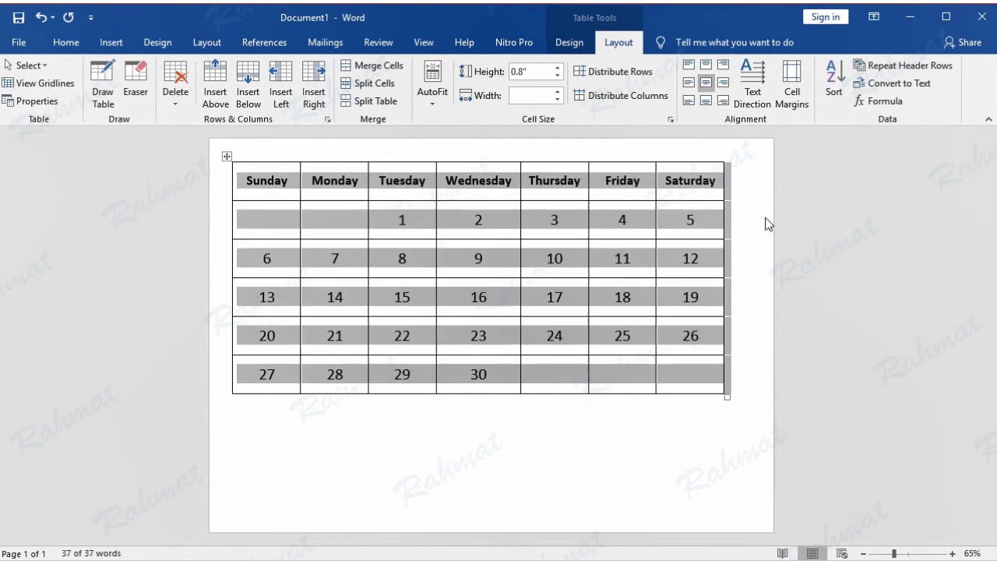
{"action": "left_click", "coordinate": [835, 282]}
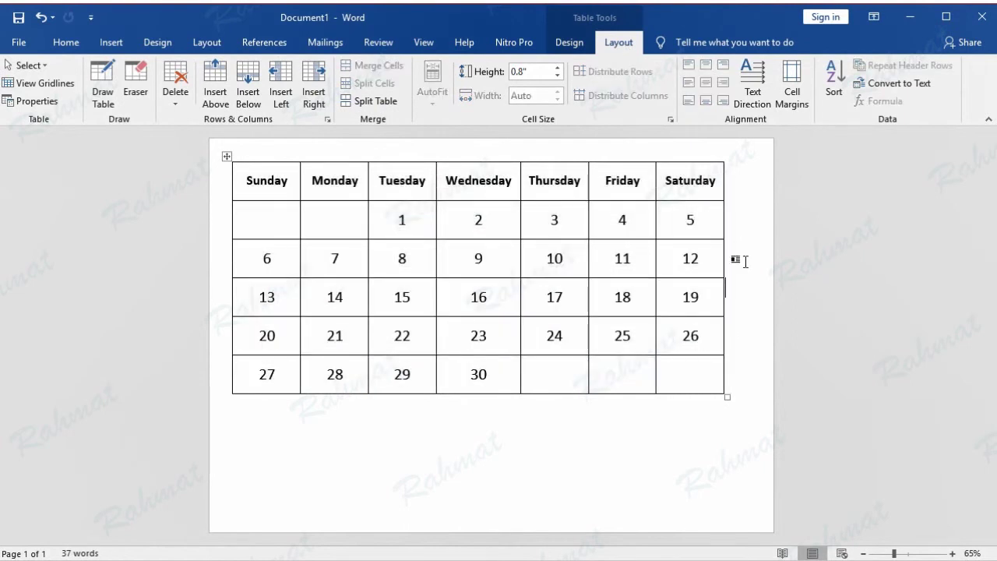
{"action": "left_click", "coordinate": [247, 180]}
{"action": "left_click", "coordinate": [937, 282]}
{"action": "left_click", "coordinate": [227, 157]}
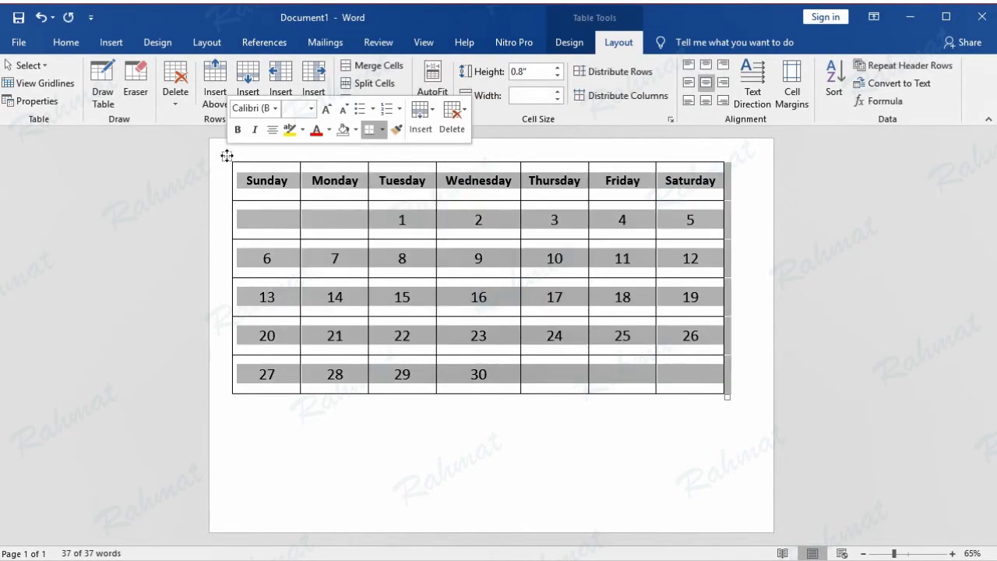
{"action": "left_click", "coordinate": [771, 254]}
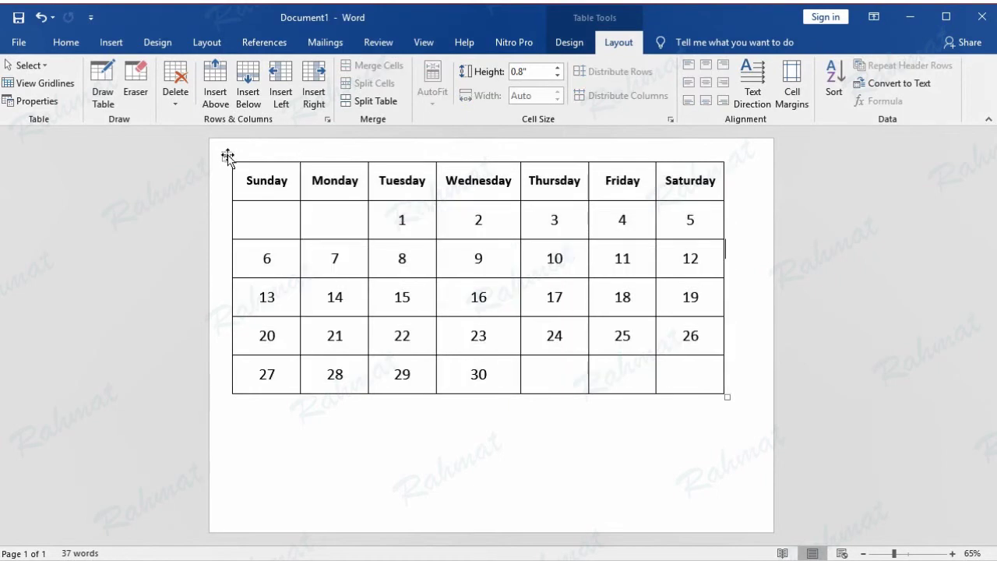
{"action": "left_click", "coordinate": [226, 156]}
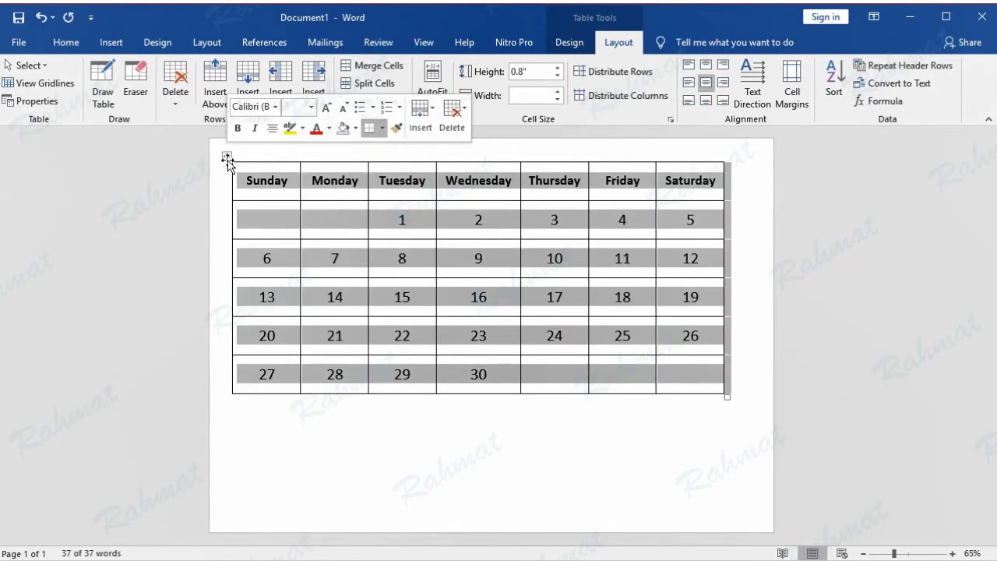
In Table Properties, centre the table and set text wrapping to Around.
{"action": "right_click", "coordinate": [226, 156]}
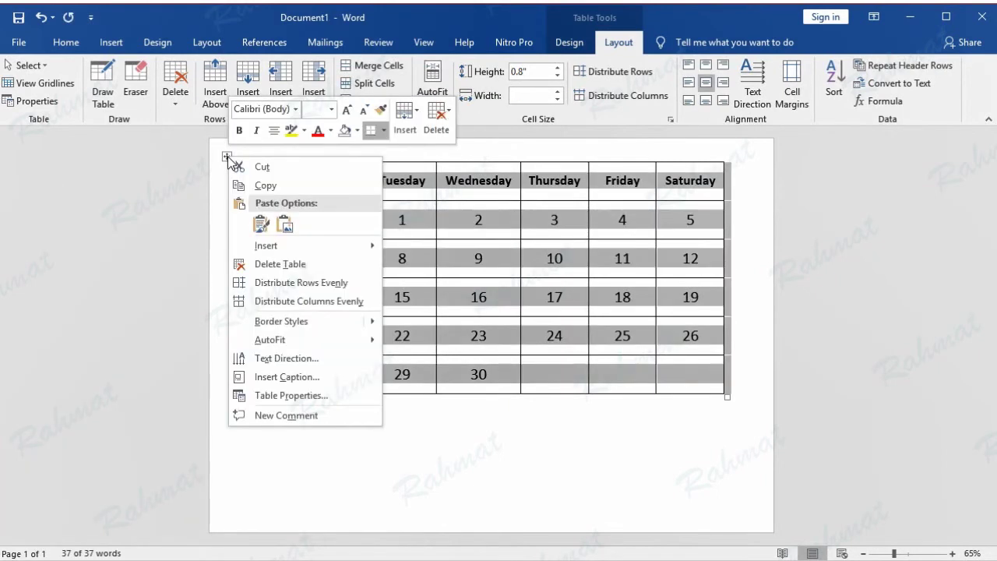
{"action": "left_click", "coordinate": [310, 396]}
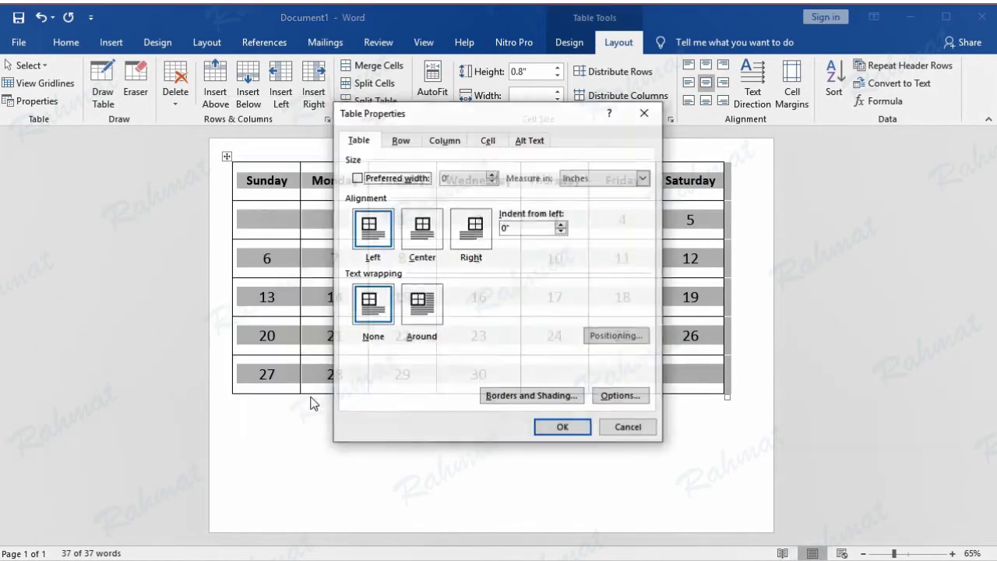
{"action": "left_click", "coordinate": [429, 236]}
{"action": "left_click", "coordinate": [426, 320]}
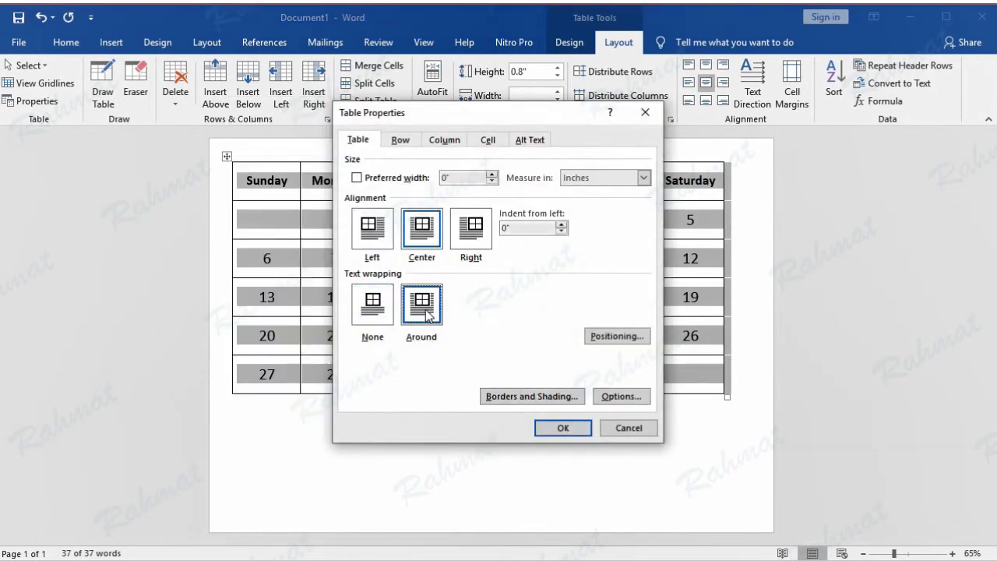
Position the table at Center horizontally and vertically, then apply the properties.
{"action": "left_click", "coordinate": [623, 343]}
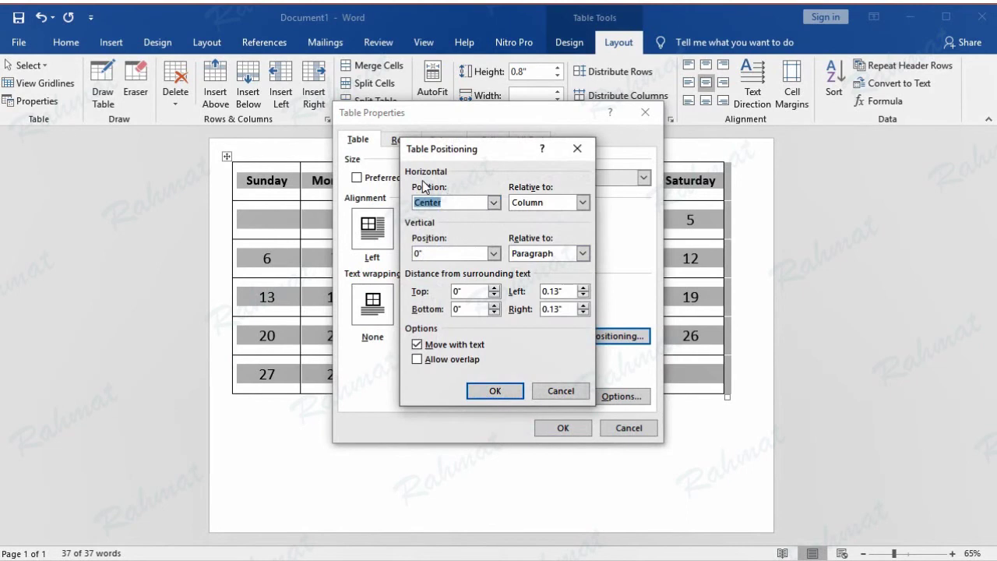
{"action": "left_click", "coordinate": [494, 203]}
{"action": "left_click", "coordinate": [460, 236]}
{"action": "left_click", "coordinate": [494, 254]}
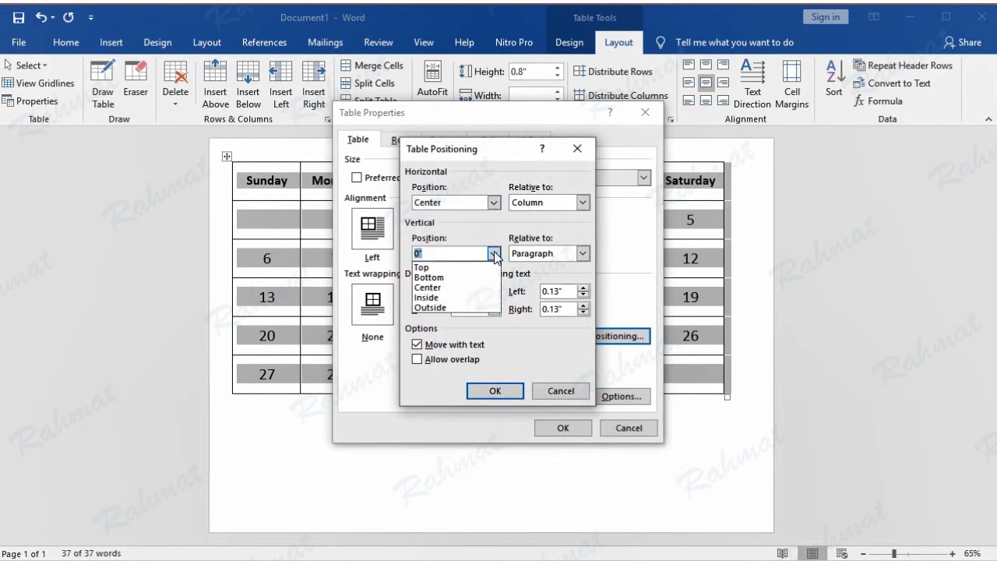
{"action": "left_click", "coordinate": [440, 289]}
{"action": "left_click", "coordinate": [488, 392]}
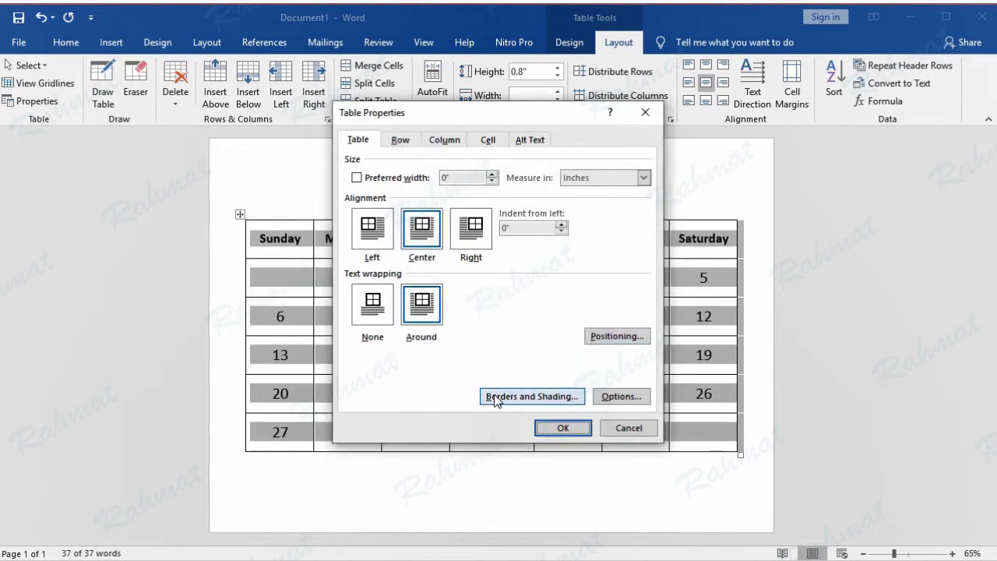
{"action": "left_click", "coordinate": [564, 426]}
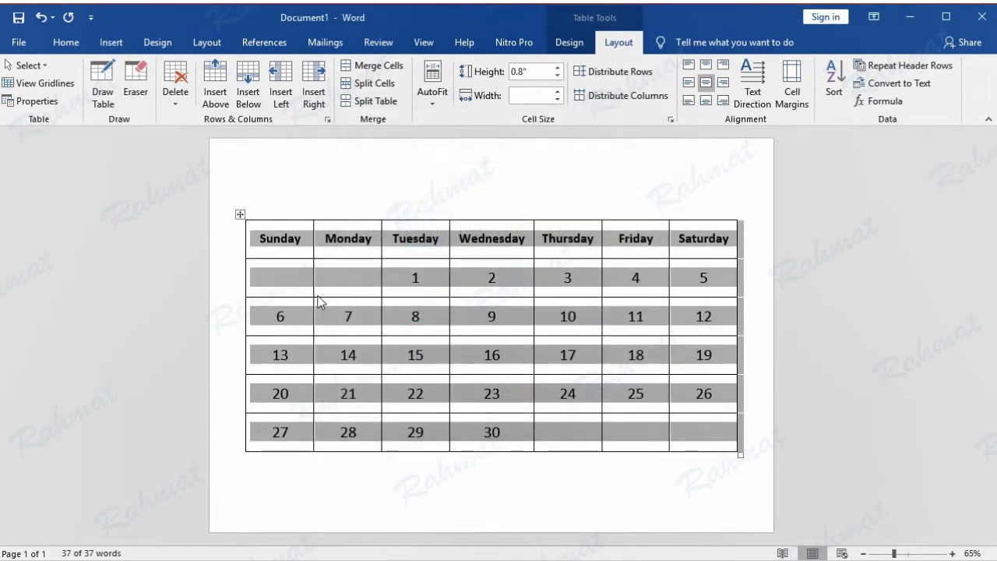
{"action": "left_click", "coordinate": [863, 302]}
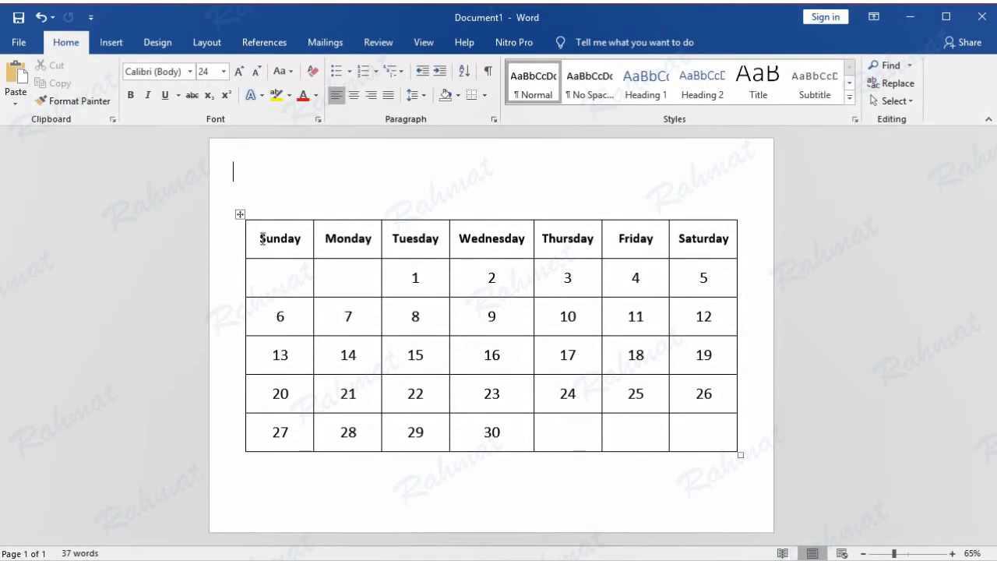
Colour the Sunday heading red.
{"action": "left_click_drag", "start_coordinate": [261, 237], "coordinate": [303, 238]}
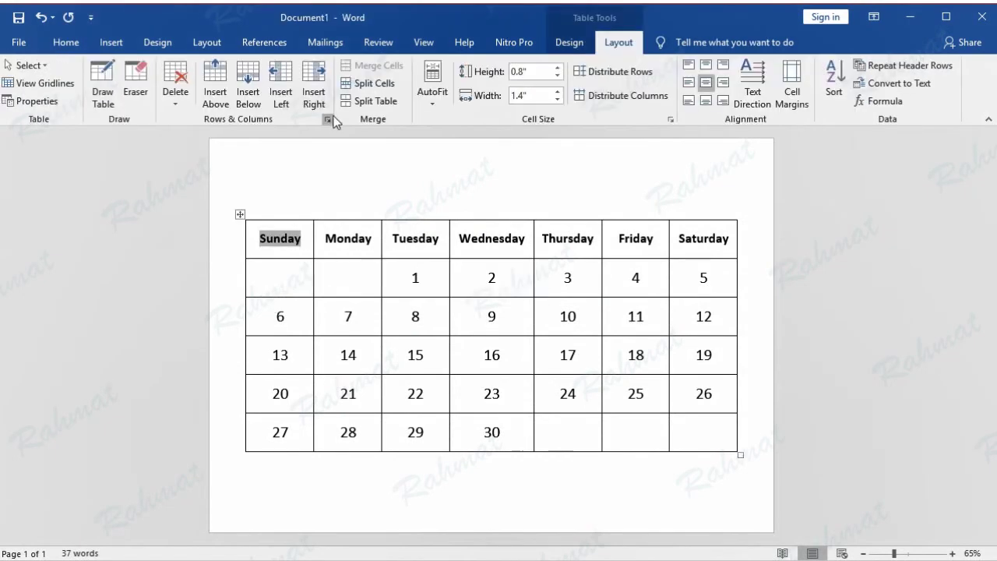
{"action": "left_click", "coordinate": [64, 41]}
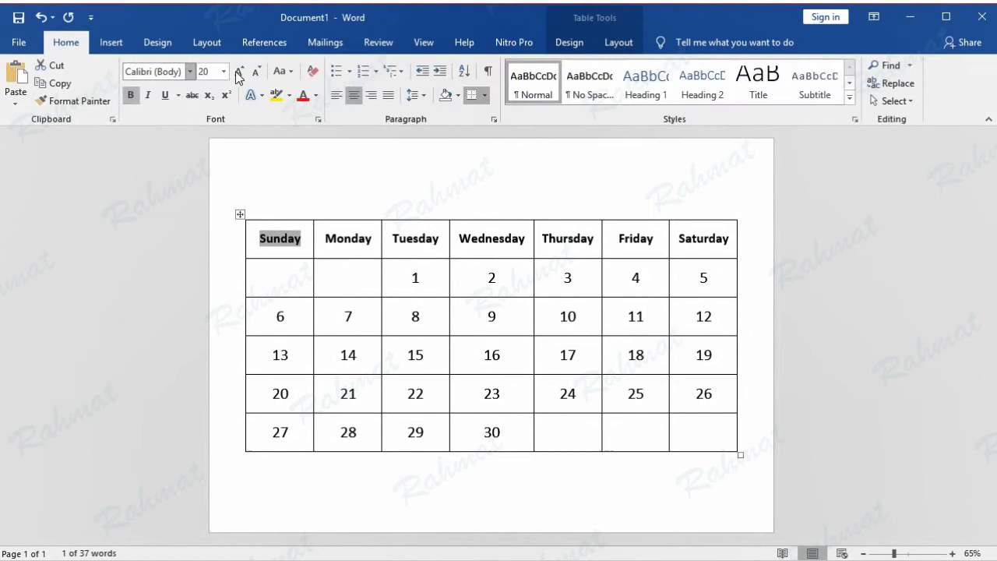
{"action": "left_click", "coordinate": [316, 95]}
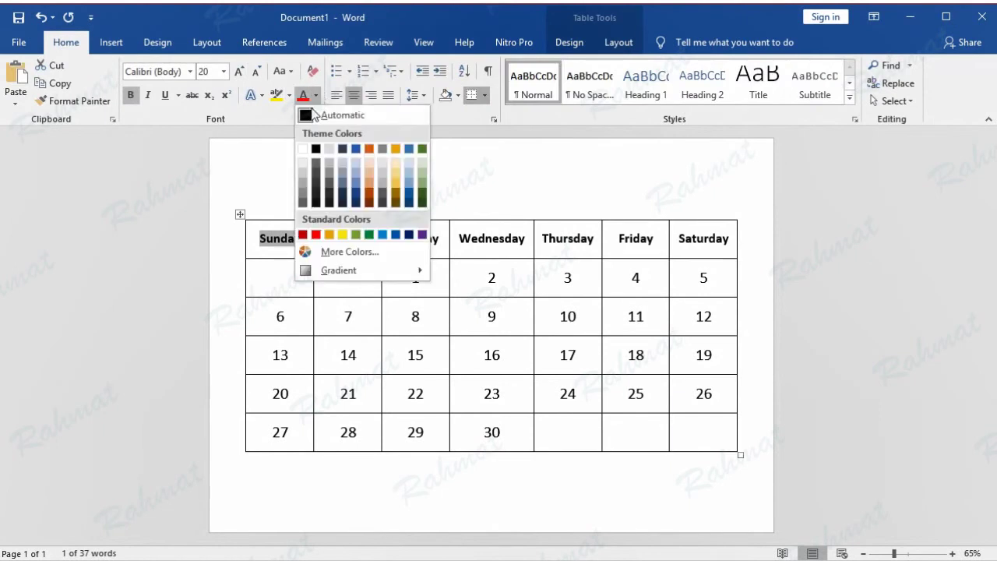
{"action": "left_click", "coordinate": [314, 237]}
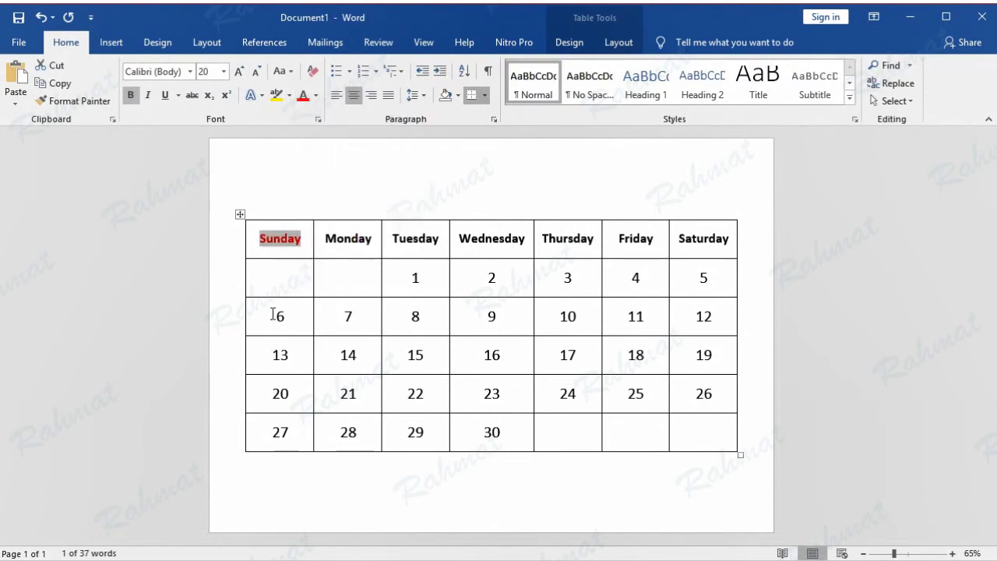
Make the Sunday dates 6, 13, 20 and 27 red and bold.
{"action": "left_click_drag", "start_coordinate": [273, 314], "coordinate": [285, 438]}
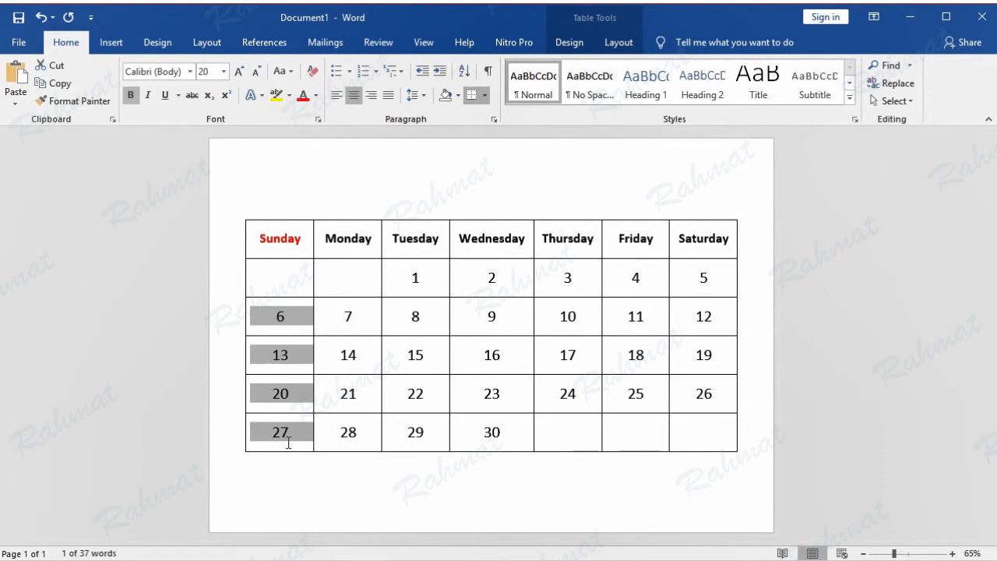
{"action": "left_click", "coordinate": [314, 97]}
{"action": "left_click", "coordinate": [313, 235]}
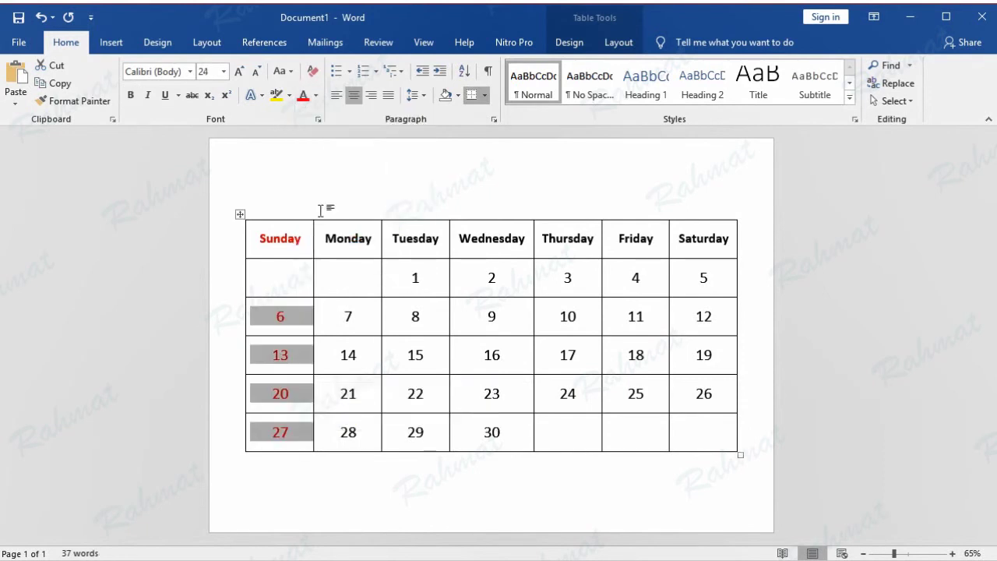
{"action": "left_click", "coordinate": [130, 94]}
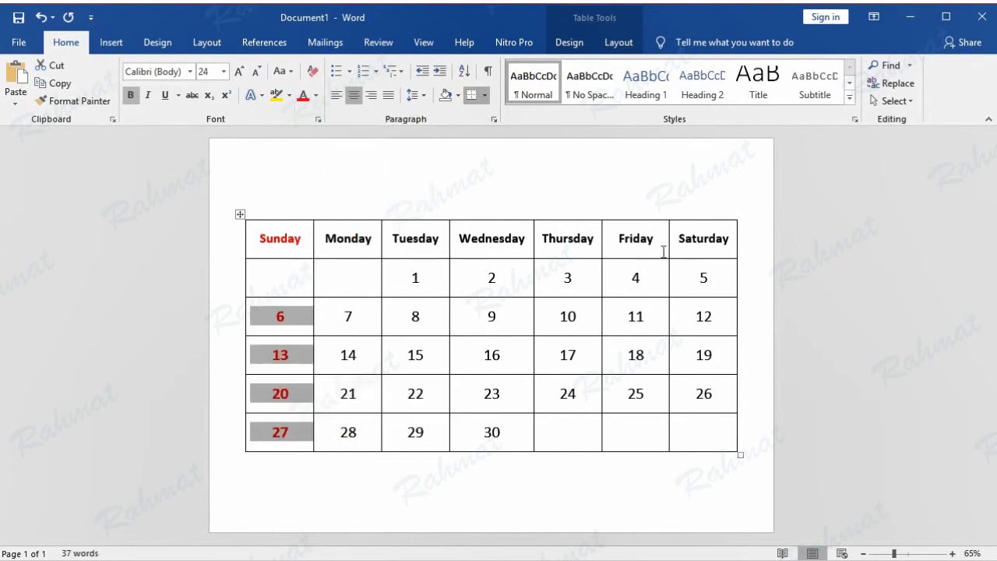
{"action": "left_click", "coordinate": [912, 288]}
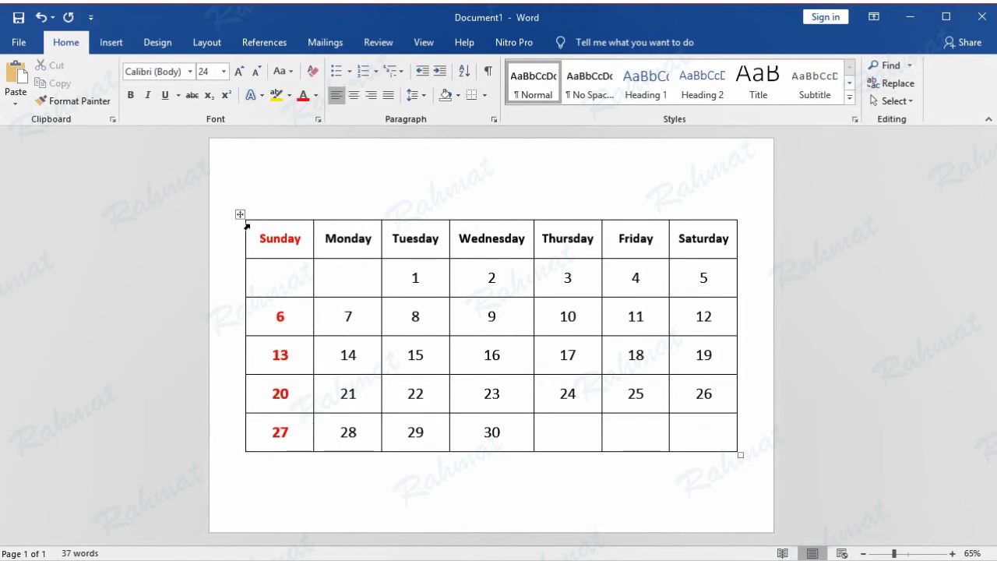
{"action": "left_click_drag", "start_coordinate": [246, 225], "coordinate": [729, 259]}
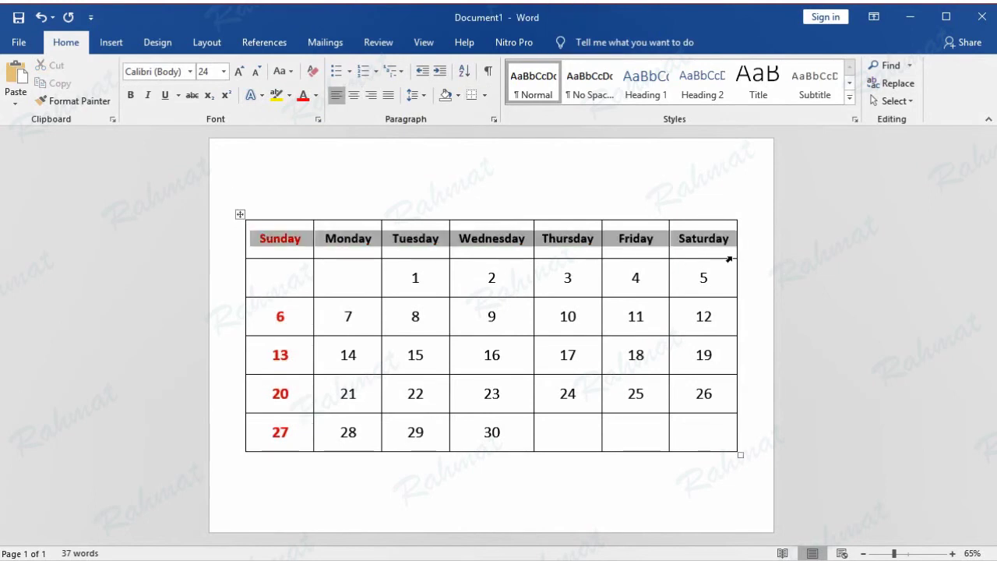
Shade the weekday header row green.
{"action": "left_click", "coordinate": [459, 97]}
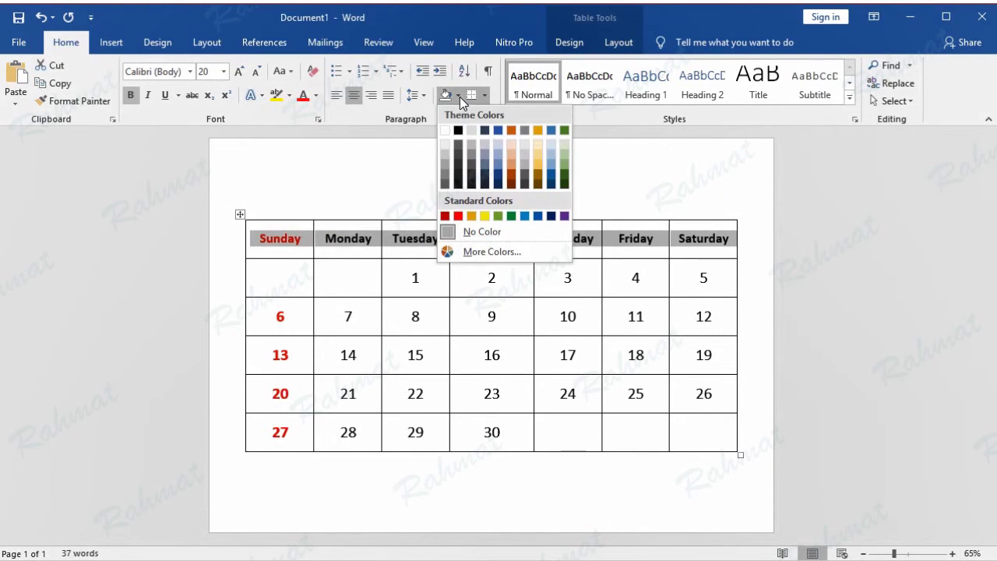
{"action": "left_click", "coordinate": [511, 216]}
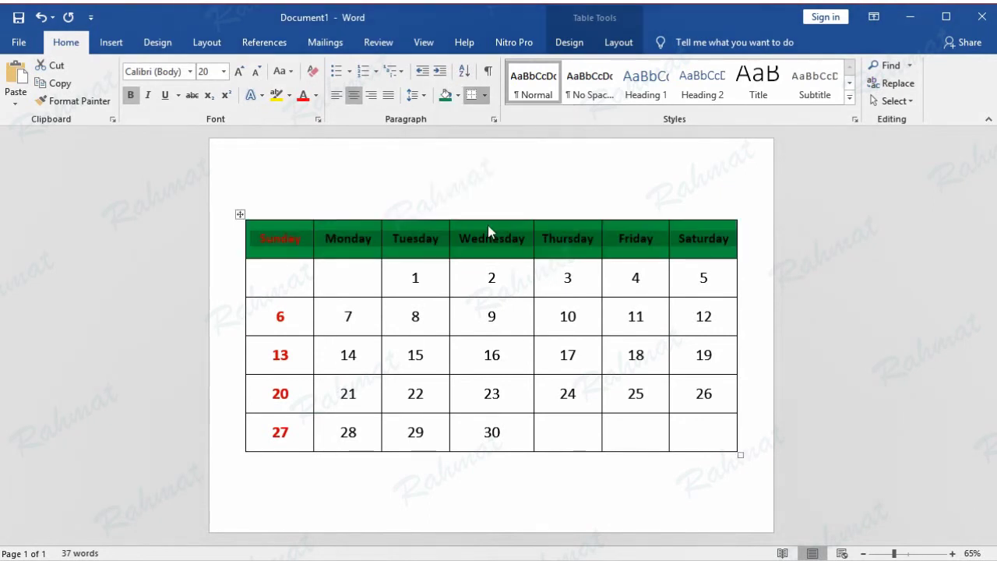
{"action": "left_click", "coordinate": [792, 243]}
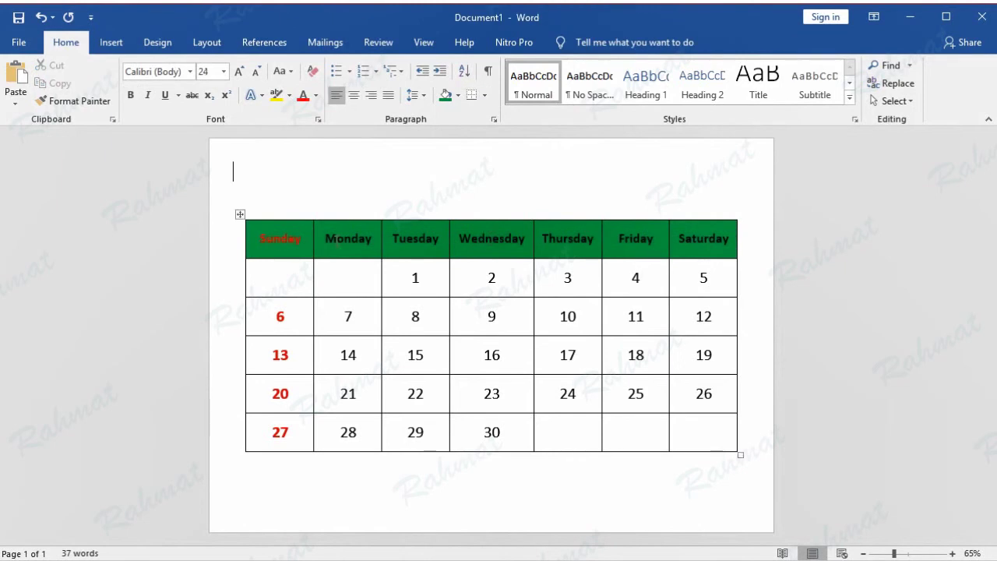
Make the Monday to Saturday header names white.
{"action": "left_click_drag", "start_coordinate": [329, 239], "coordinate": [710, 242]}
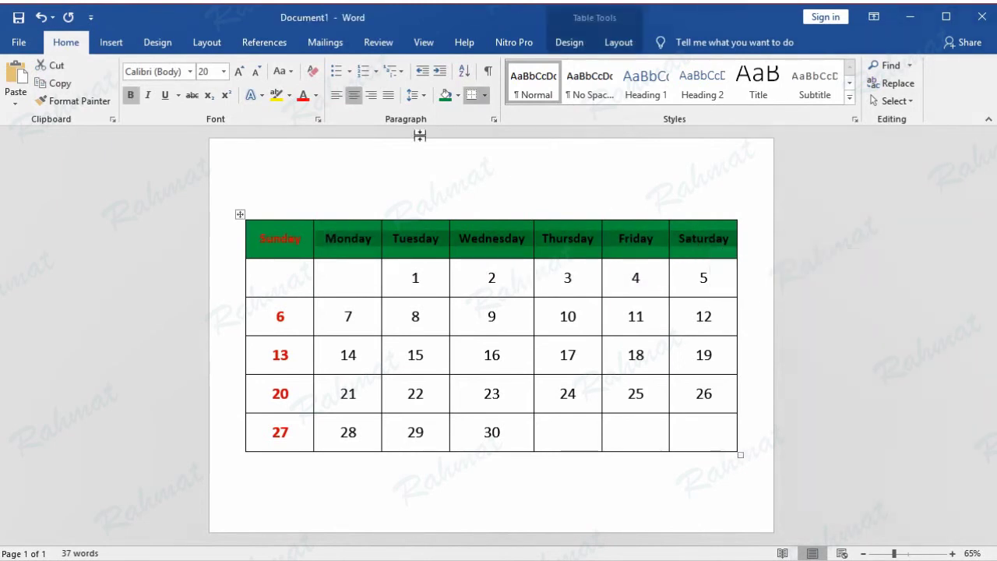
{"action": "left_click", "coordinate": [316, 95]}
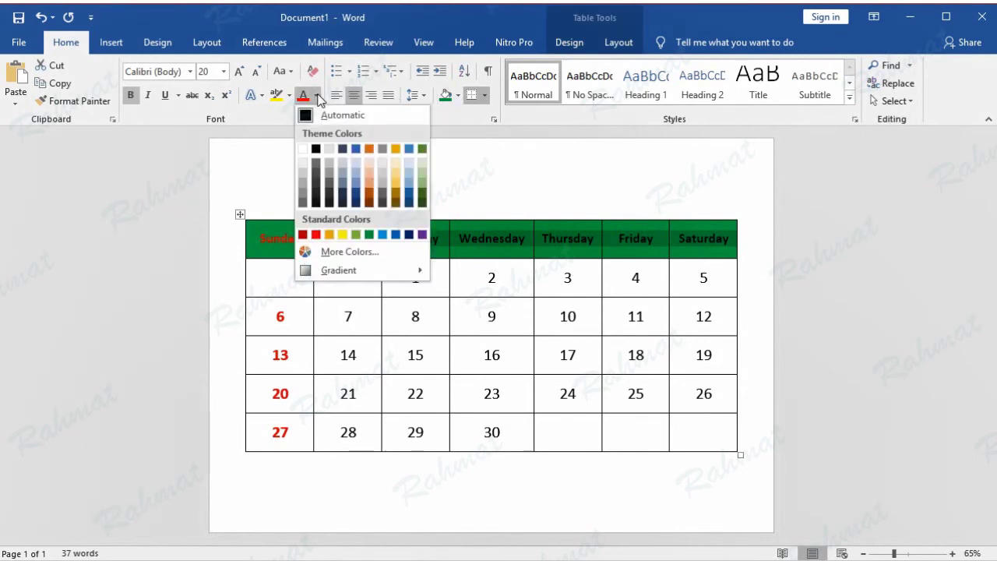
{"action": "left_click", "coordinate": [303, 148]}
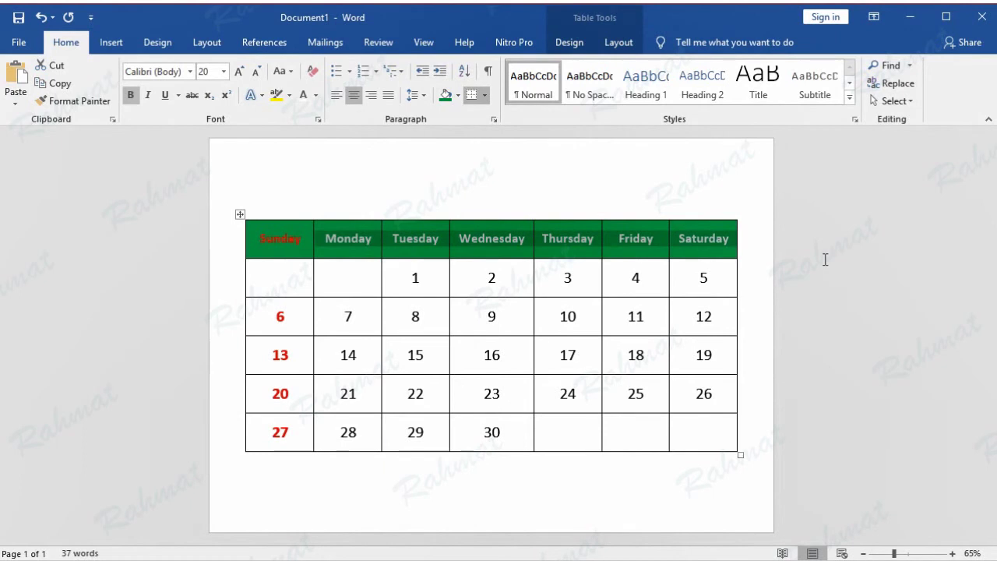
{"action": "key", "text": "ctrl+Home"}
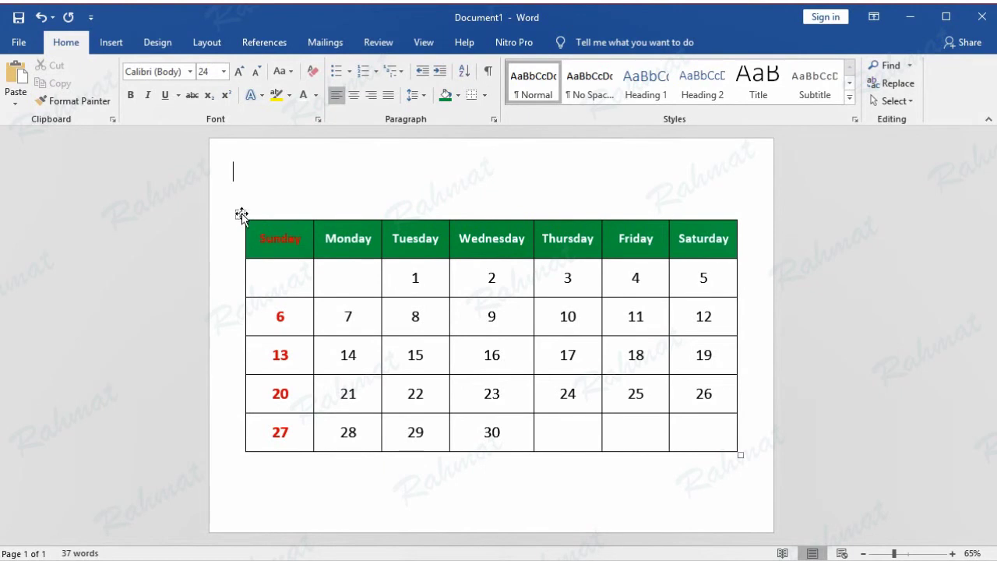
Remove all borders from the calendar table with No Border.
{"action": "left_click", "coordinate": [241, 215]}
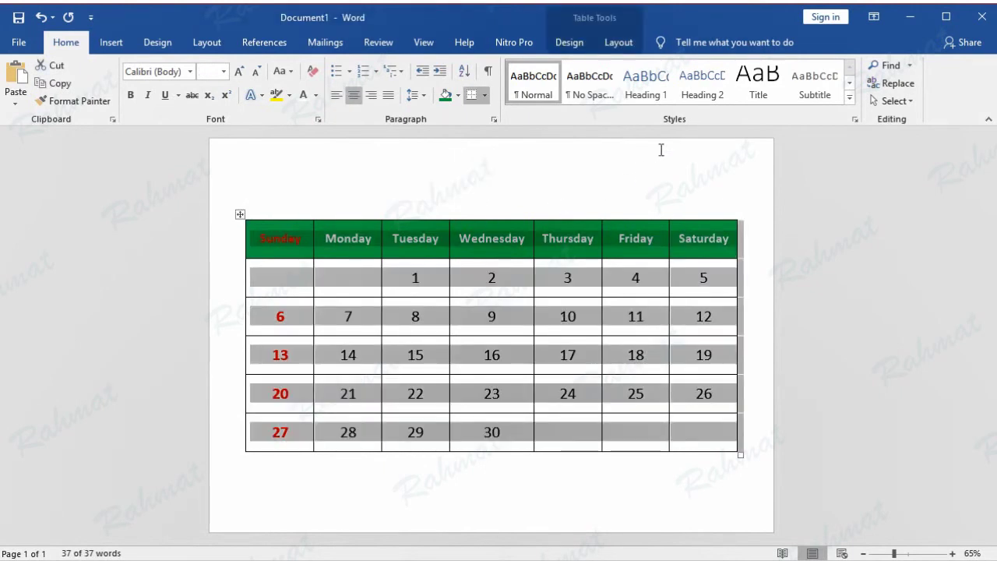
{"action": "left_click", "coordinate": [586, 43]}
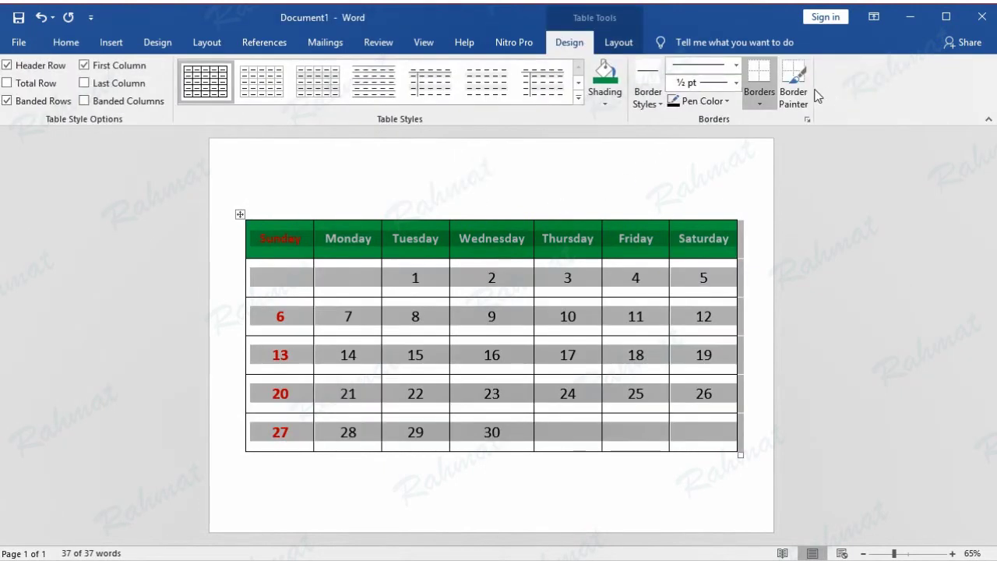
{"action": "left_click", "coordinate": [760, 105]}
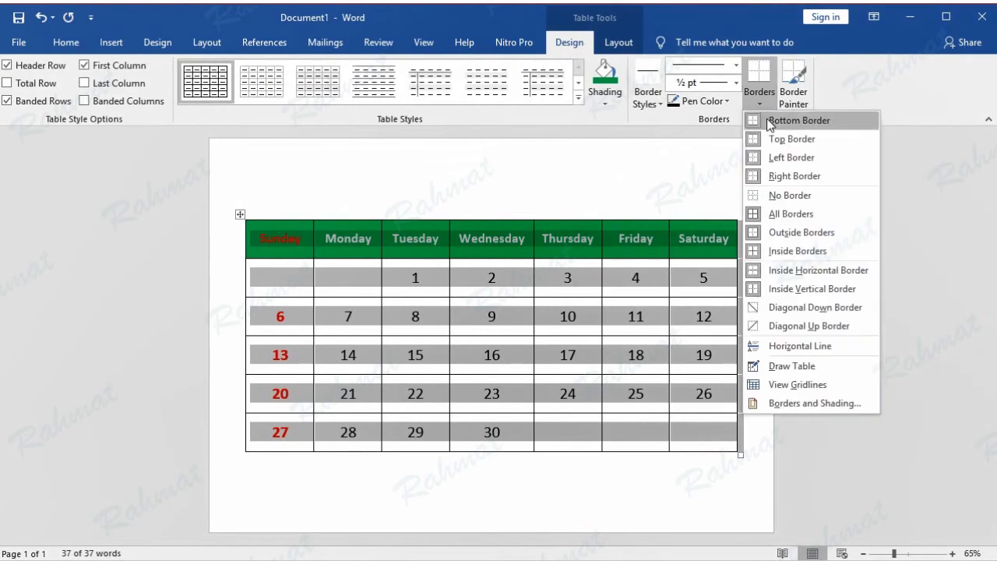
{"action": "left_click", "coordinate": [779, 195]}
{"action": "key", "text": "ctrl+Home"}
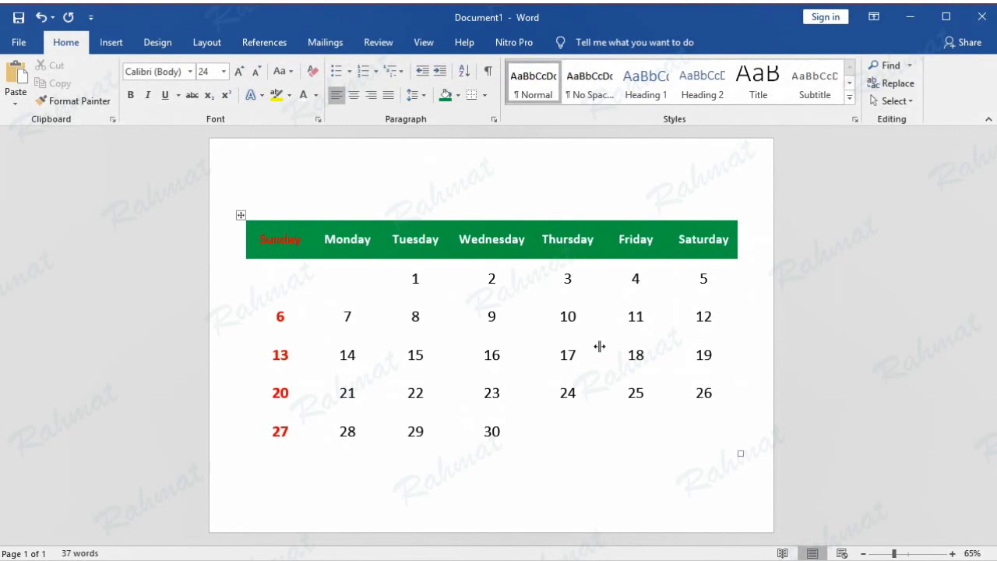
Draw a straight horizontal line above the weekday header and make it 8.23" wide.
{"action": "left_click", "coordinate": [112, 43]}
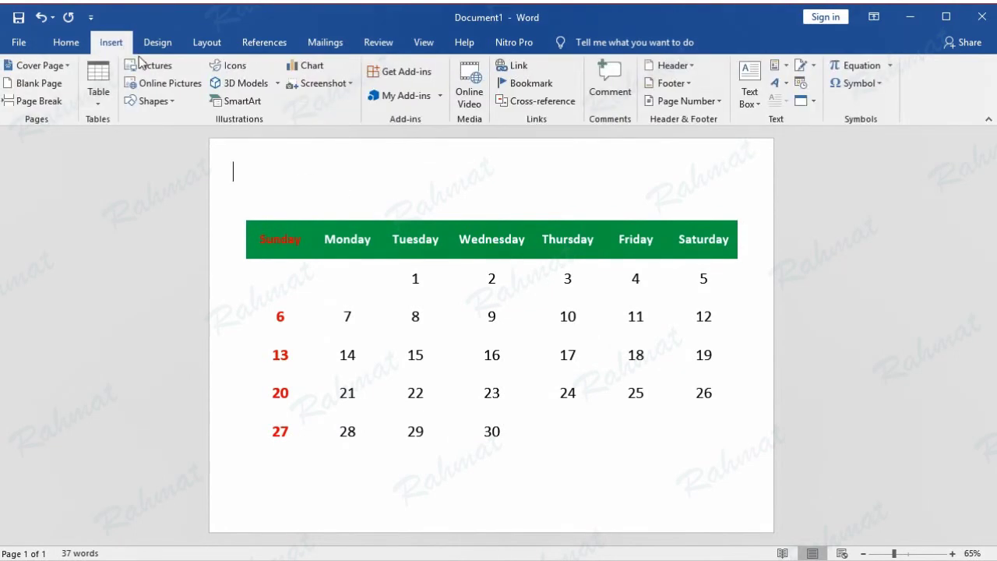
{"action": "left_click", "coordinate": [171, 100]}
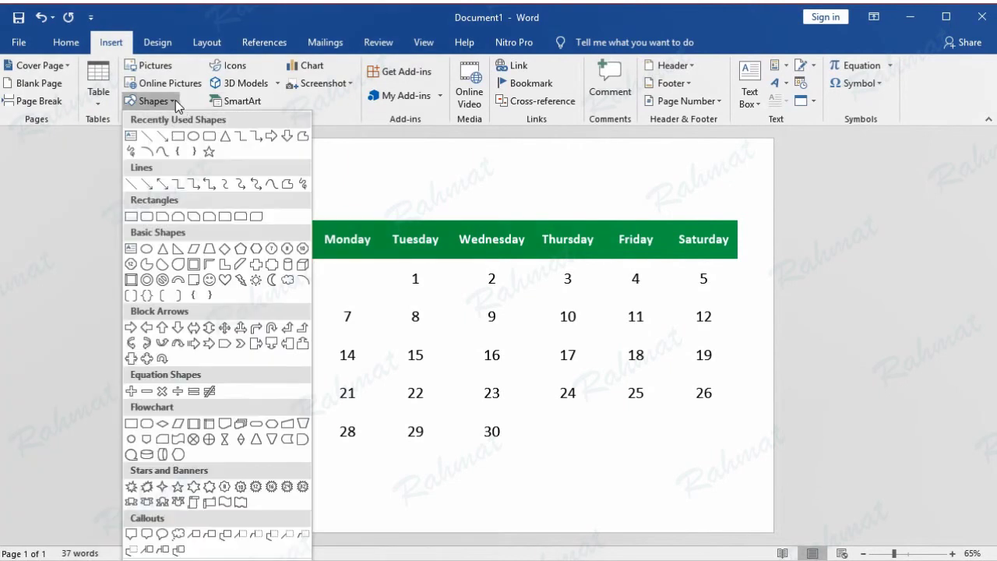
{"action": "left_click", "coordinate": [145, 141]}
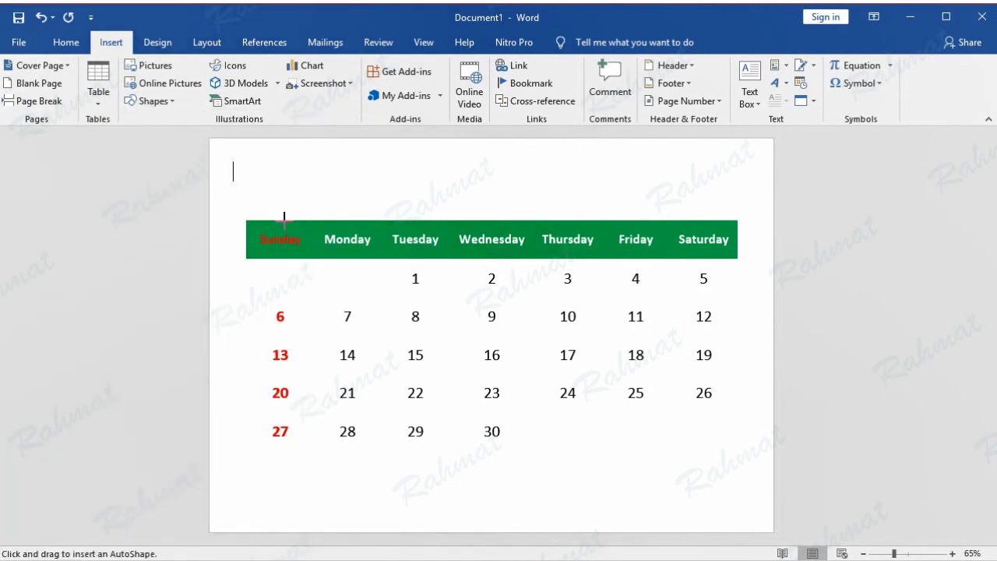
{"action": "left_click_drag", "start_coordinate": [254, 204], "coordinate": [353, 205]}
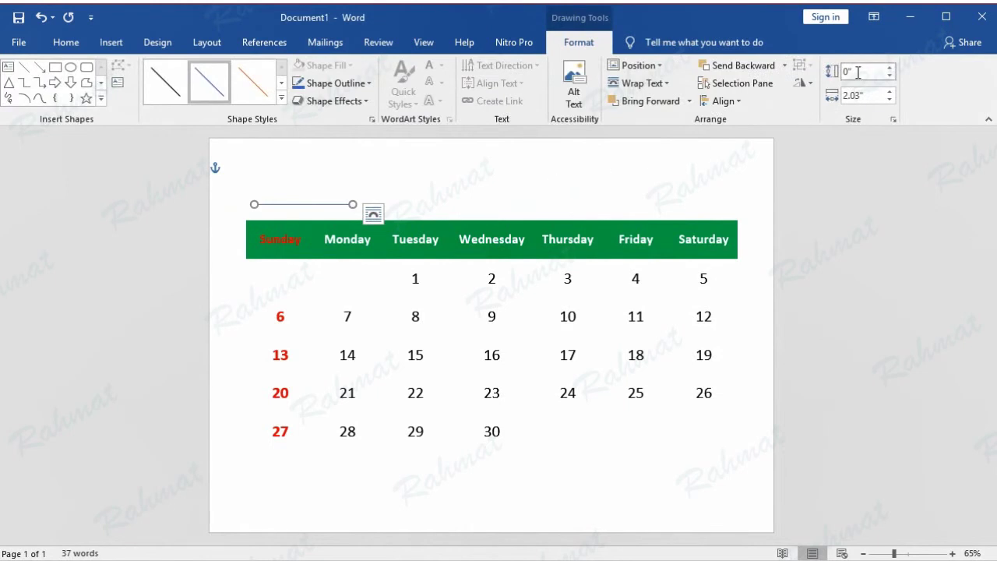
{"action": "left_click", "coordinate": [868, 96]}
{"action": "type", "text": "8.23"}
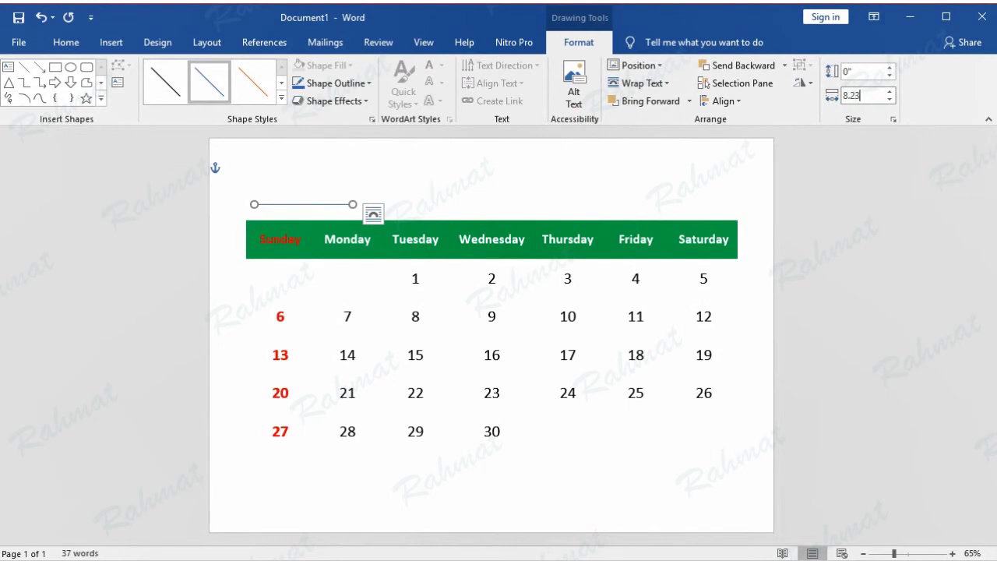
{"action": "key", "text": "Return"}
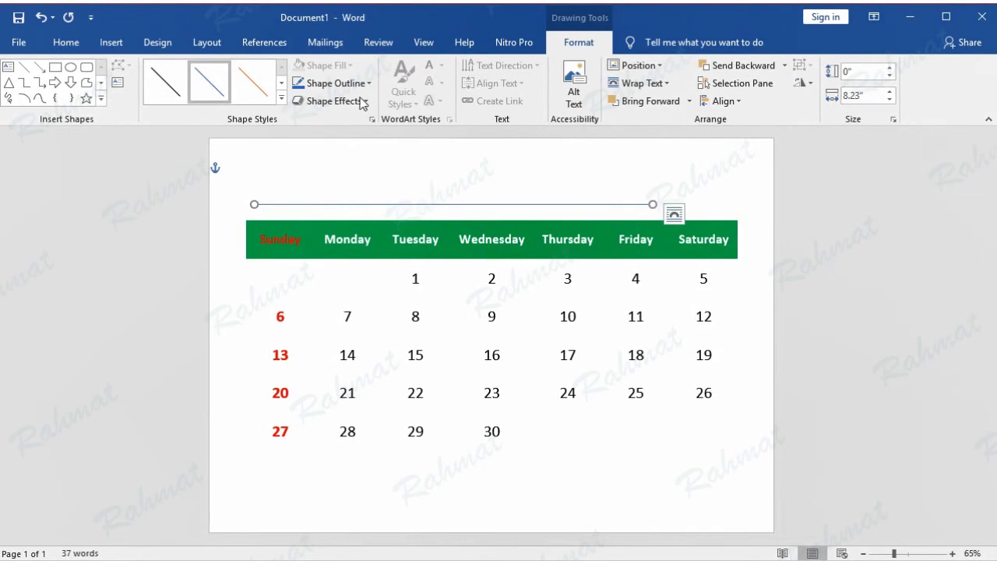
Open the Format Shape pane from the Shape Outline weight options.
{"action": "left_click", "coordinate": [370, 82]}
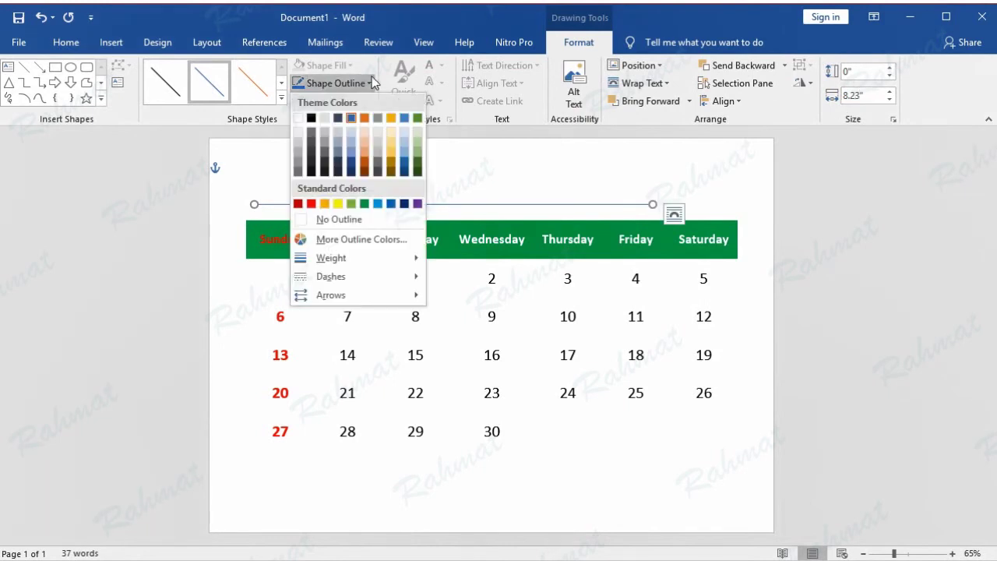
{"action": "mouse_move", "coordinate": [384, 286]}
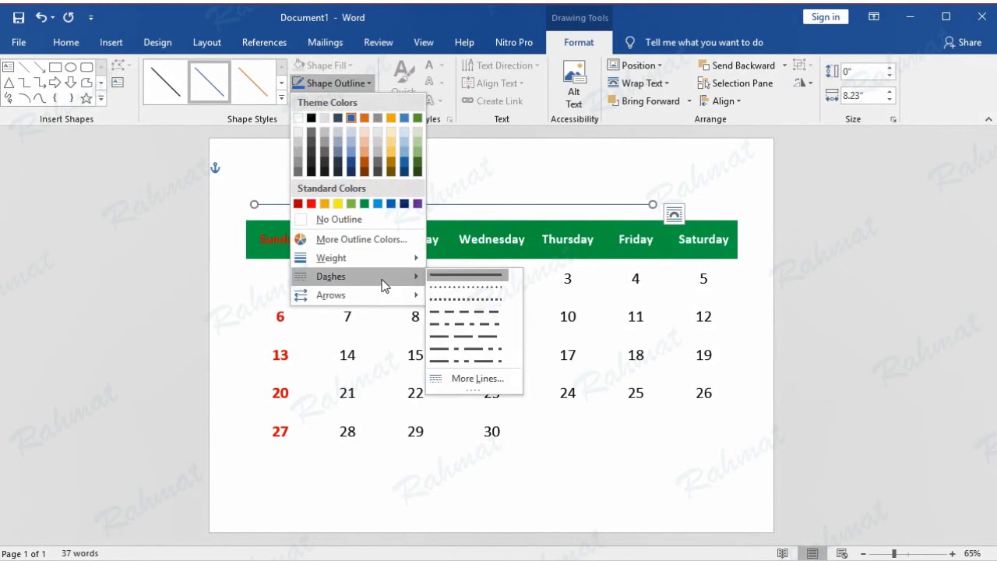
{"action": "mouse_move", "coordinate": [385, 269]}
{"action": "left_click", "coordinate": [506, 417]}
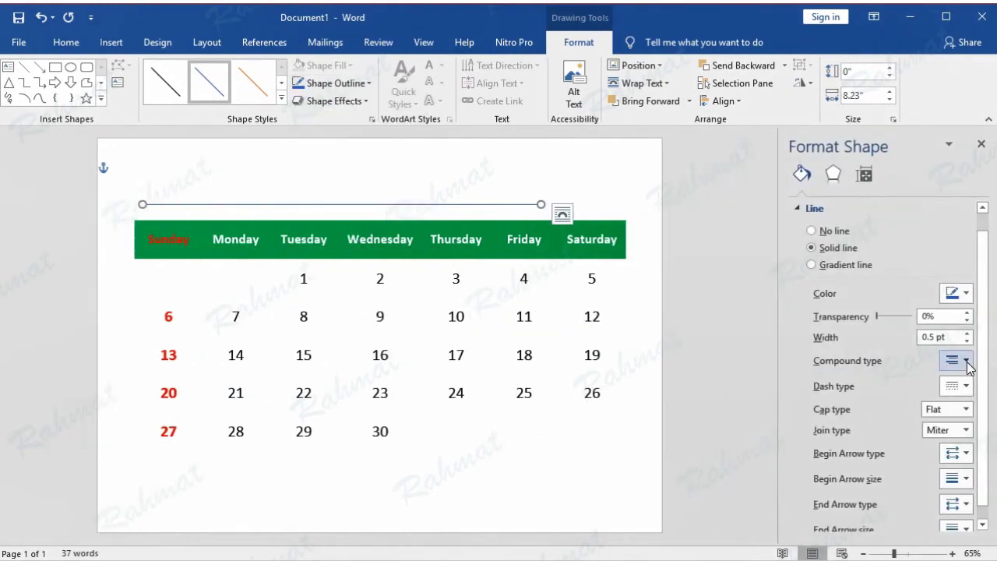
Make the line a Thin Thick compound line 14.75 pt wide.
{"action": "left_click", "coordinate": [967, 362]}
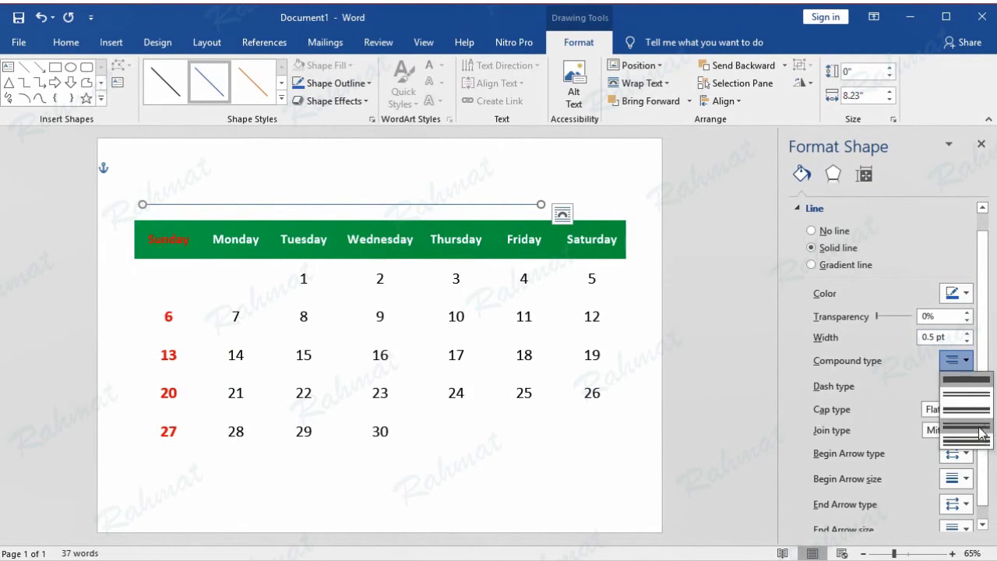
{"action": "left_click", "coordinate": [979, 440]}
{"action": "left_click", "coordinate": [956, 359]}
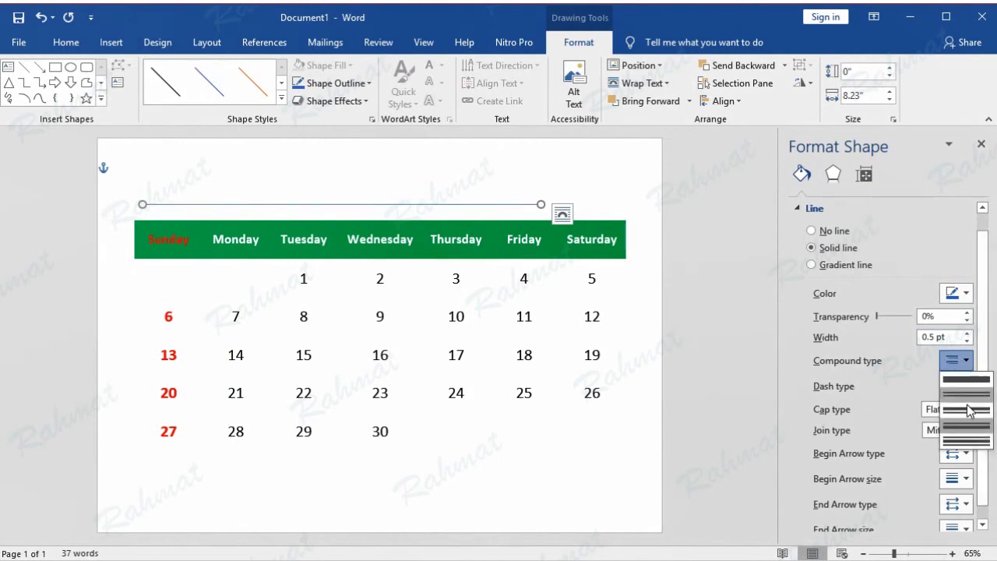
{"action": "left_click", "coordinate": [966, 435]}
{"action": "left_click", "coordinate": [932, 337]}
{"action": "left_click_drag", "start_coordinate": [937, 336], "coordinate": [907, 336]}
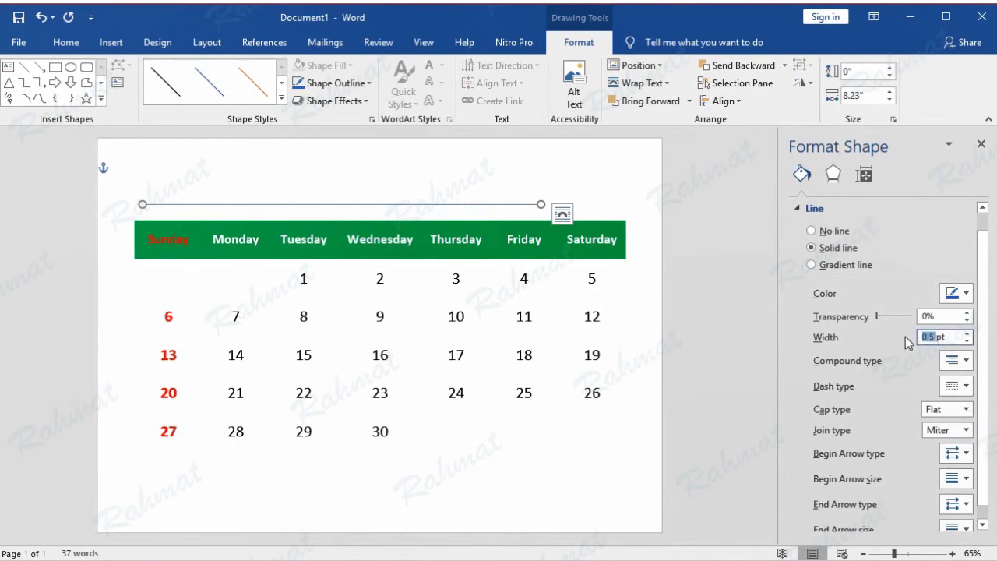
{"action": "type", "text": "14"}
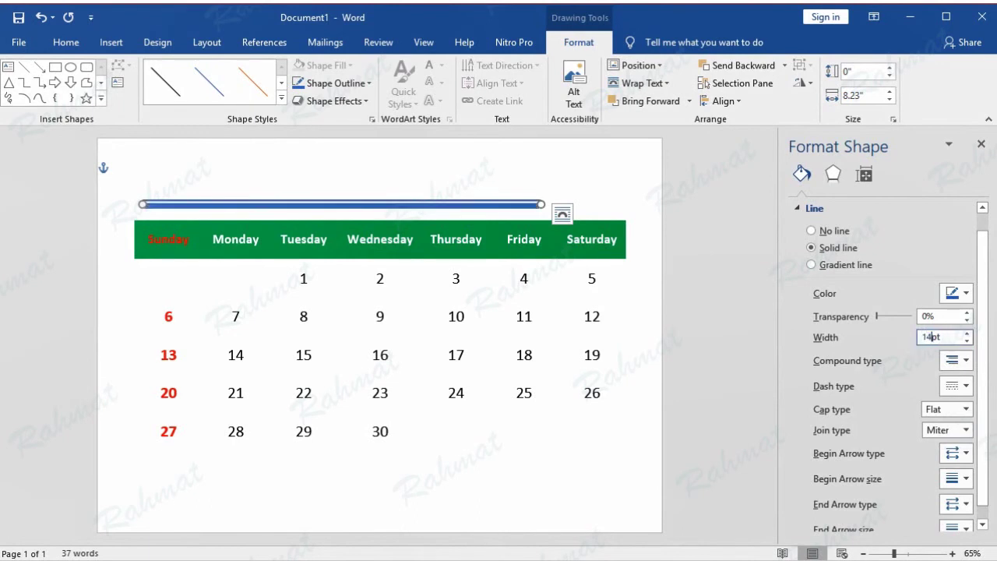
{"action": "type", "text": ".75"}
{"action": "key", "text": "Return"}
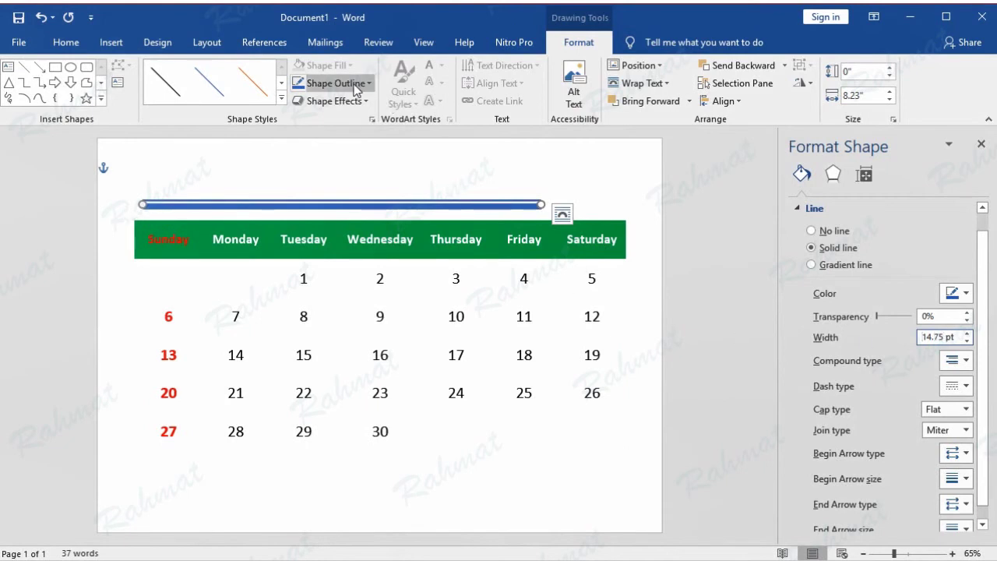
Colour the line green and move it just above the weekday header.
{"action": "left_click", "coordinate": [358, 90]}
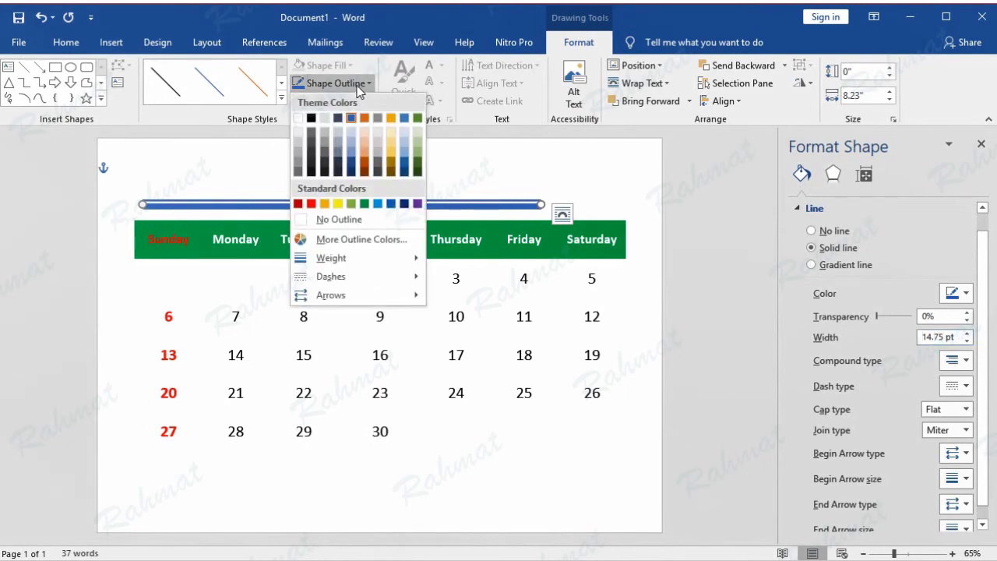
{"action": "left_click", "coordinate": [364, 204]}
{"action": "left_click_drag", "start_coordinate": [304, 205], "coordinate": [296, 214]}
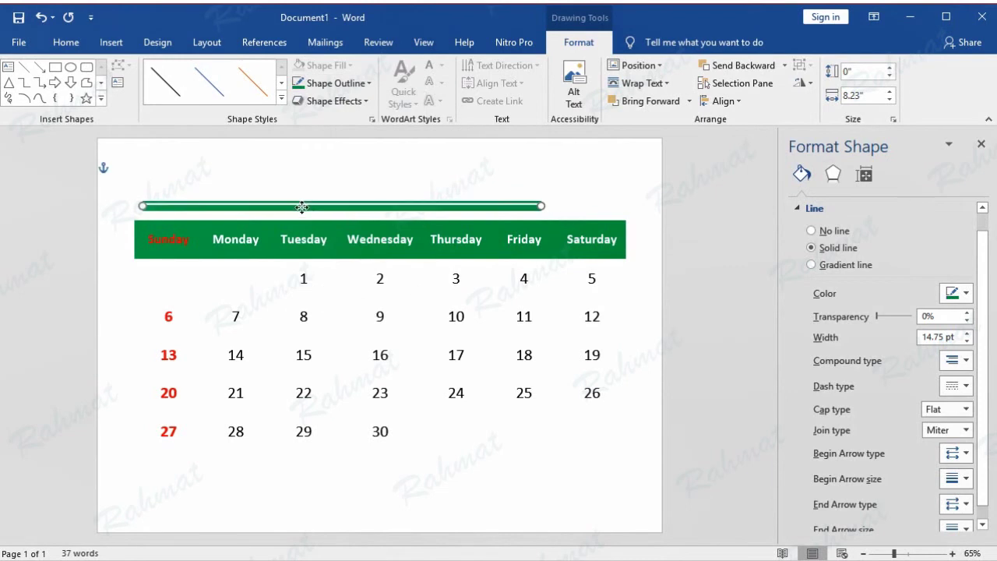
{"action": "left_click", "coordinate": [690, 244]}
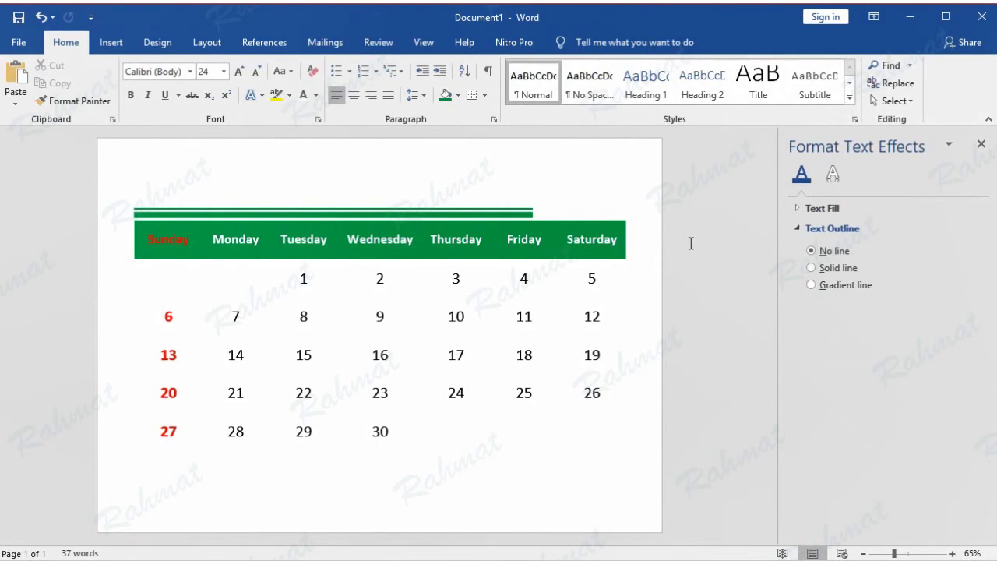
Insert a WordArt title reading 2020 above the calendar.
{"action": "left_click", "coordinate": [117, 45]}
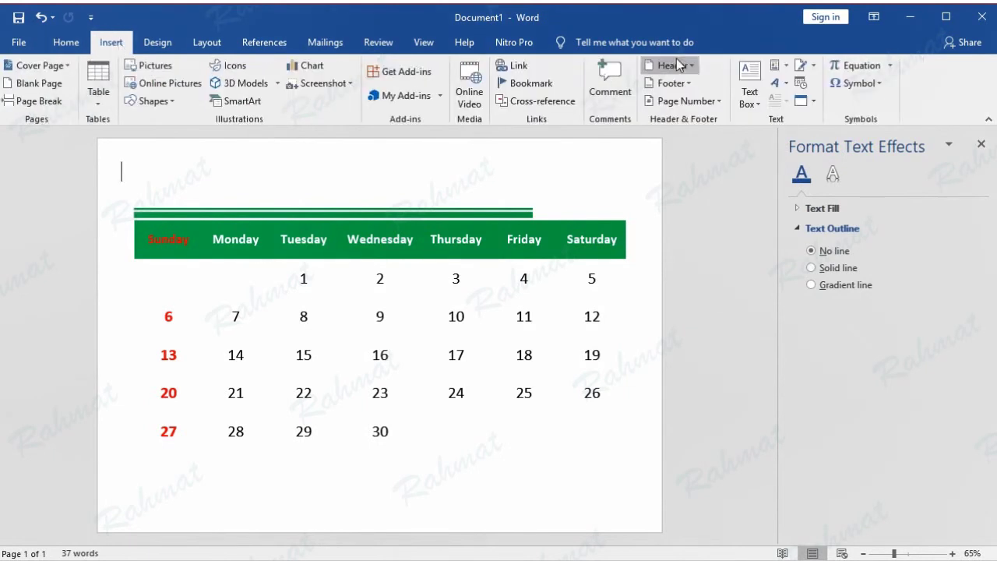
{"action": "left_click", "coordinate": [785, 84]}
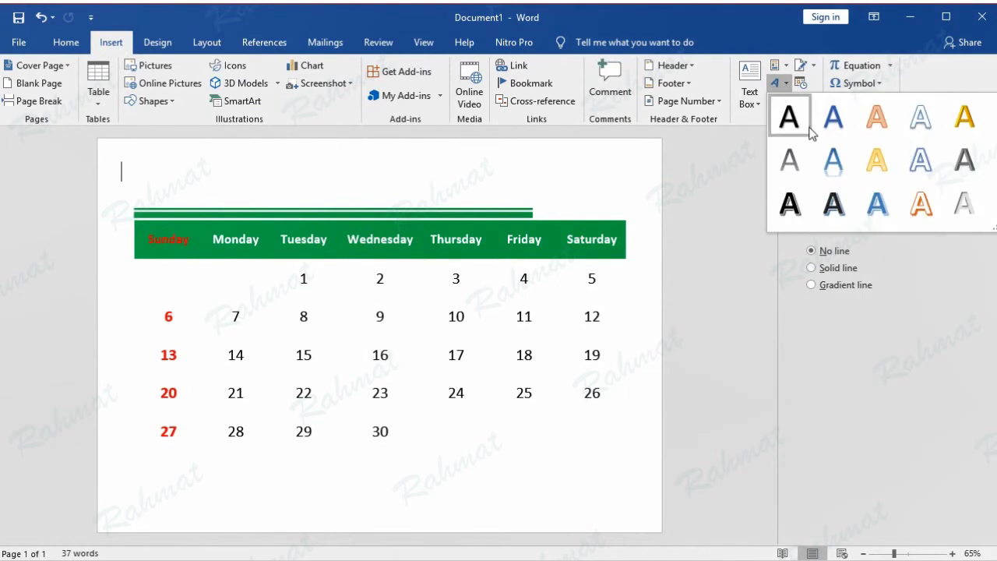
{"action": "left_click", "coordinate": [927, 122]}
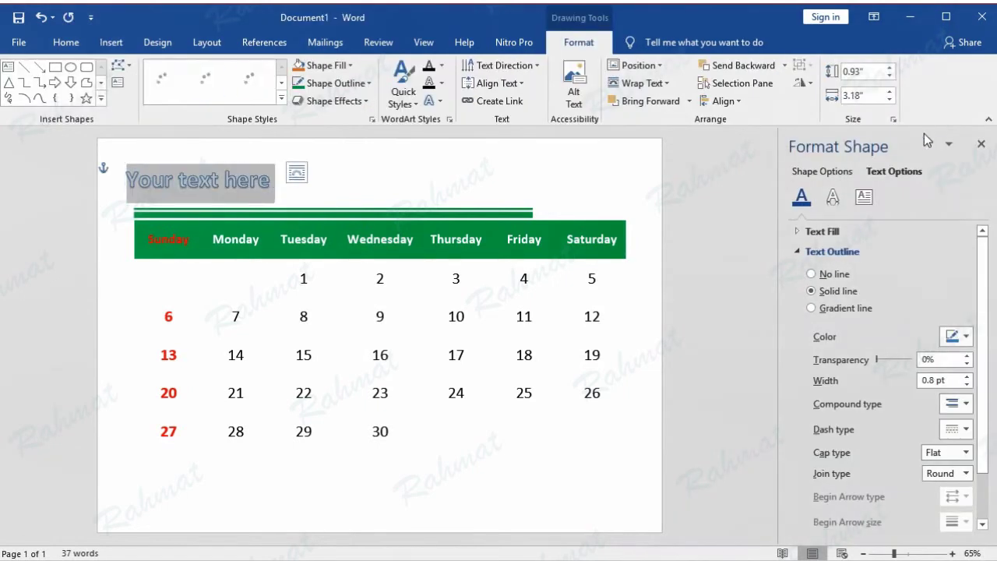
{"action": "type", "text": "2020"}
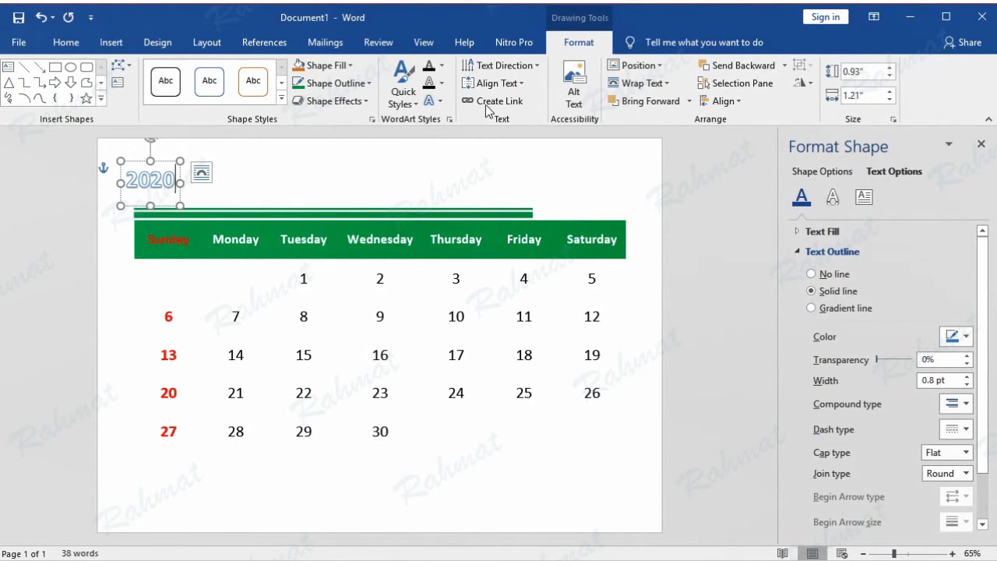
{"action": "left_click_drag", "start_coordinate": [170, 164], "coordinate": [521, 174]}
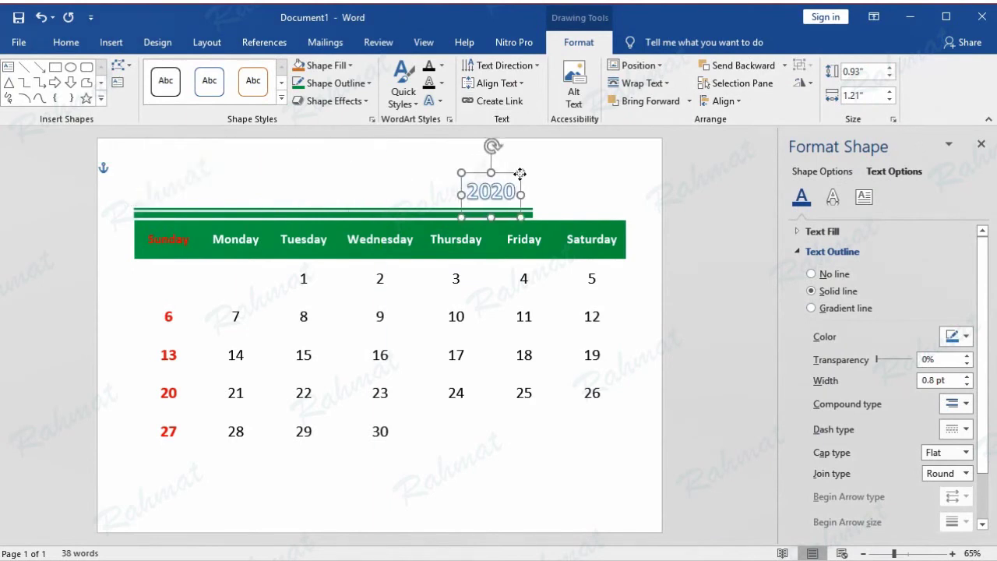
Set 2020 to Bernard MT Condensed, size 50, and place it above Friday and Saturday.
{"action": "left_click_drag", "start_coordinate": [524, 189], "coordinate": [531, 191]}
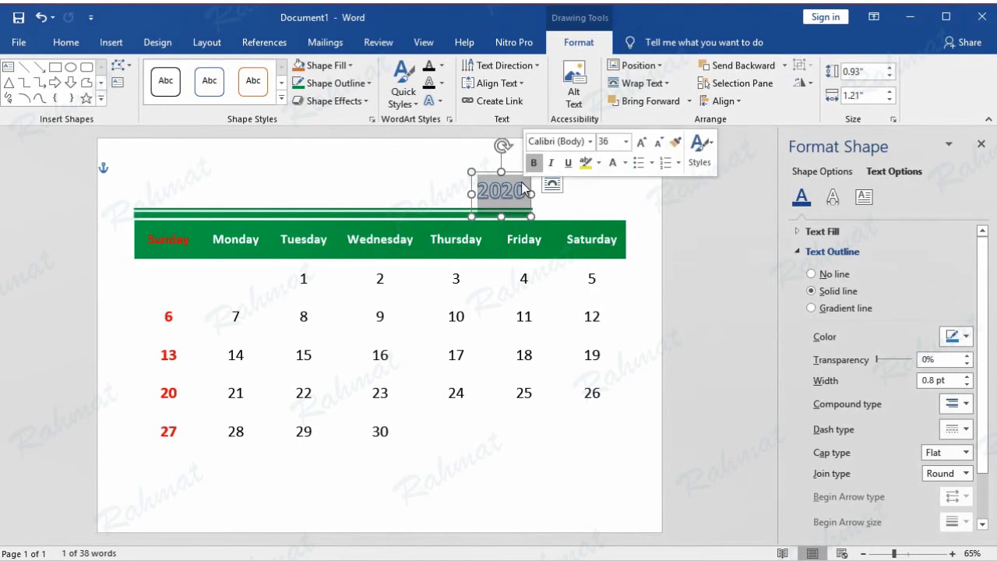
{"action": "left_click", "coordinate": [71, 44]}
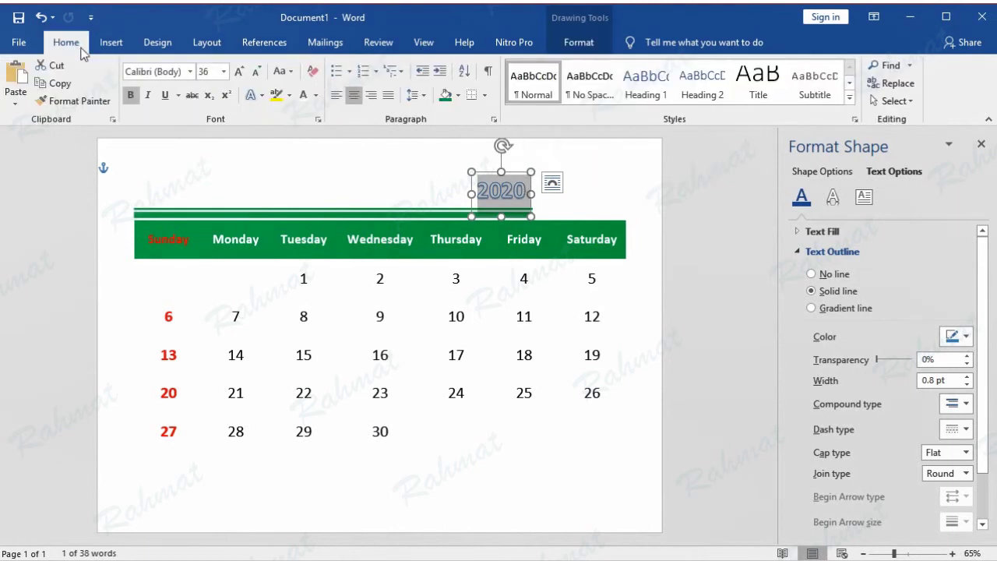
{"action": "left_click", "coordinate": [190, 72]}
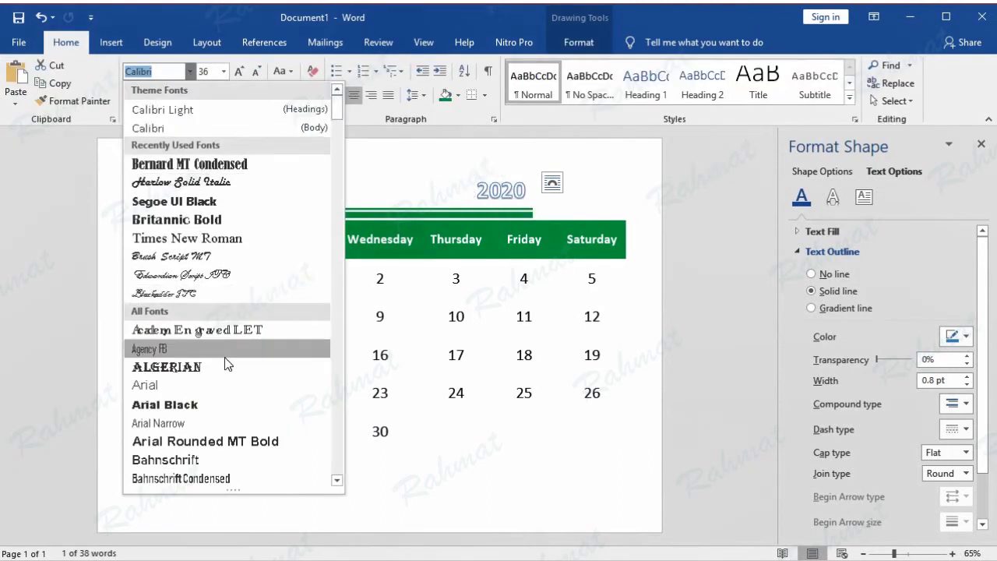
{"action": "scroll", "coordinate": [227, 354], "scroll_direction": "down", "scroll_amount": 2}
{"action": "scroll", "coordinate": [225, 372], "scroll_direction": "down", "scroll_amount": 2}
{"action": "scroll", "coordinate": [224, 374], "scroll_direction": "down", "scroll_amount": 2}
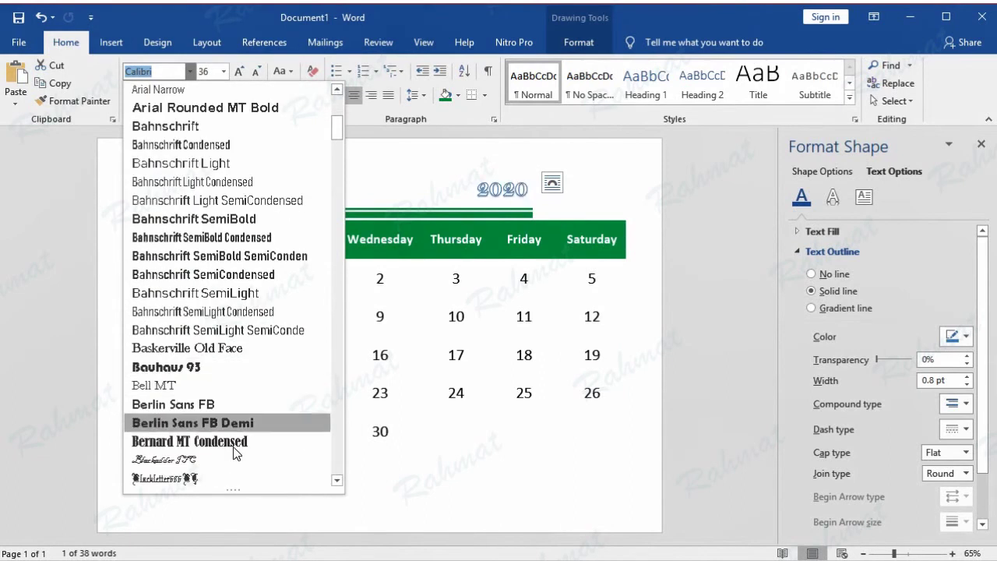
{"action": "scroll", "coordinate": [234, 440], "scroll_direction": "down", "scroll_amount": 2}
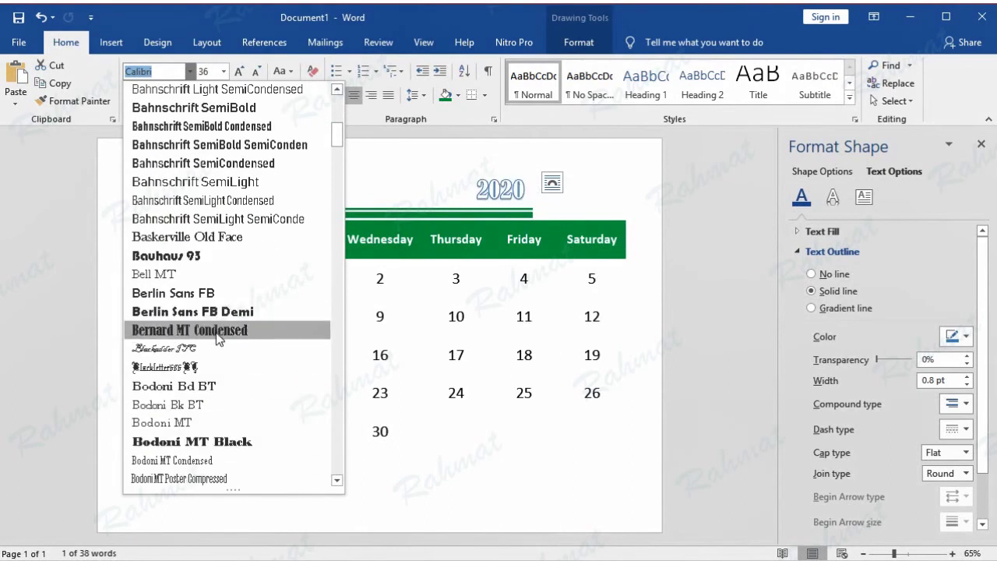
{"action": "left_click", "coordinate": [217, 337]}
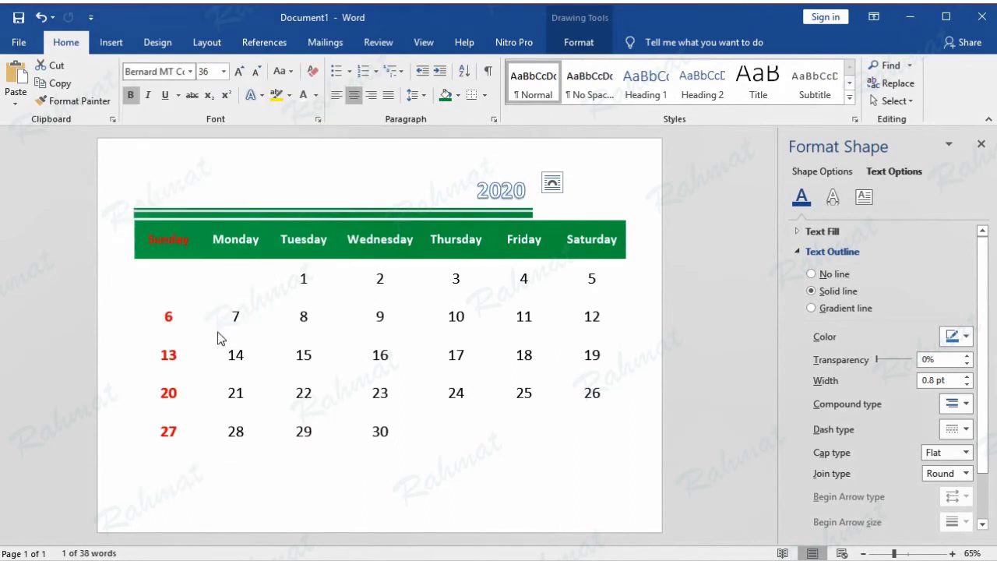
{"action": "left_click", "coordinate": [226, 74]}
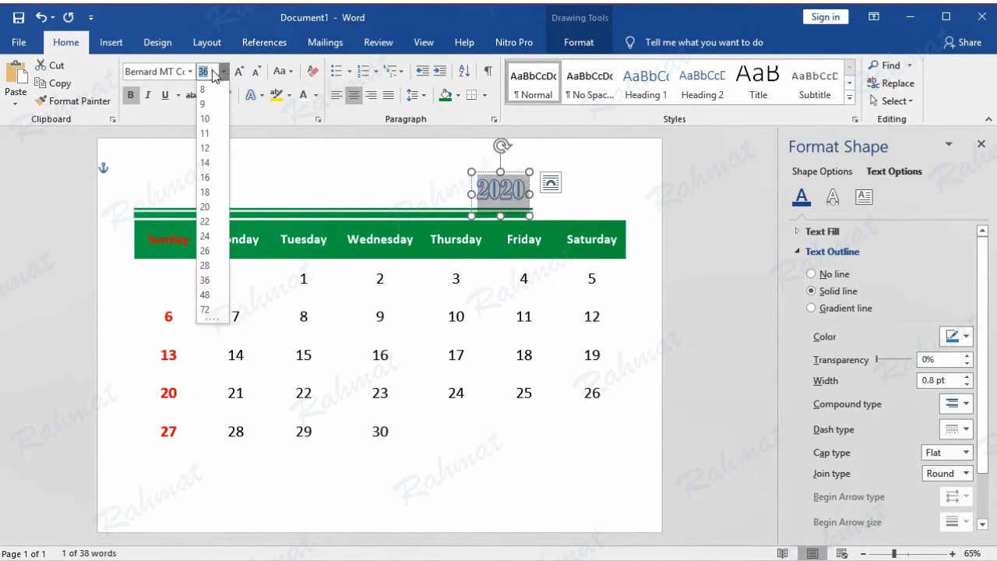
{"action": "key", "text": "Return"}
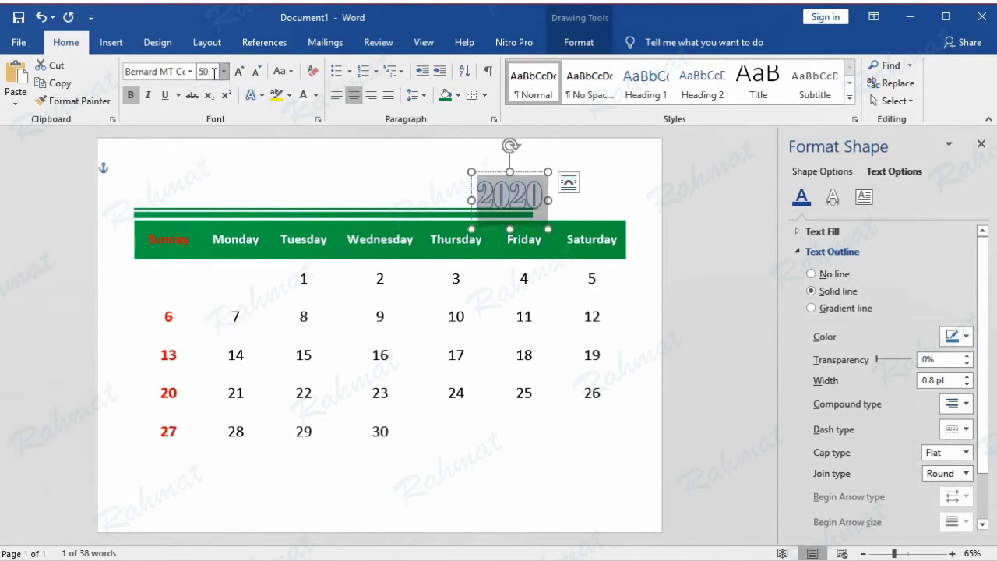
{"action": "left_click_drag", "start_coordinate": [533, 176], "coordinate": [603, 176]}
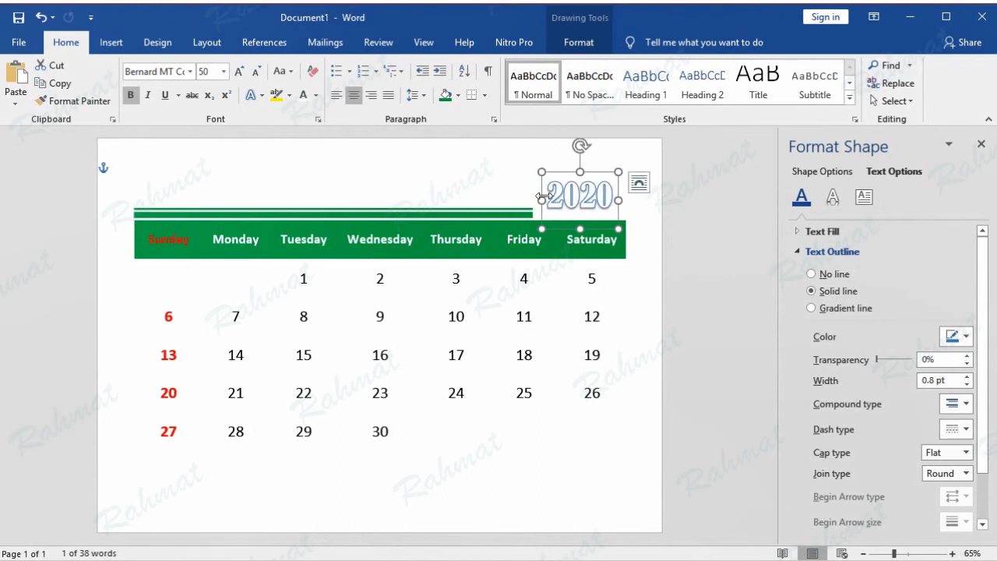
{"action": "left_click_drag", "start_coordinate": [550, 193], "coordinate": [617, 196]}
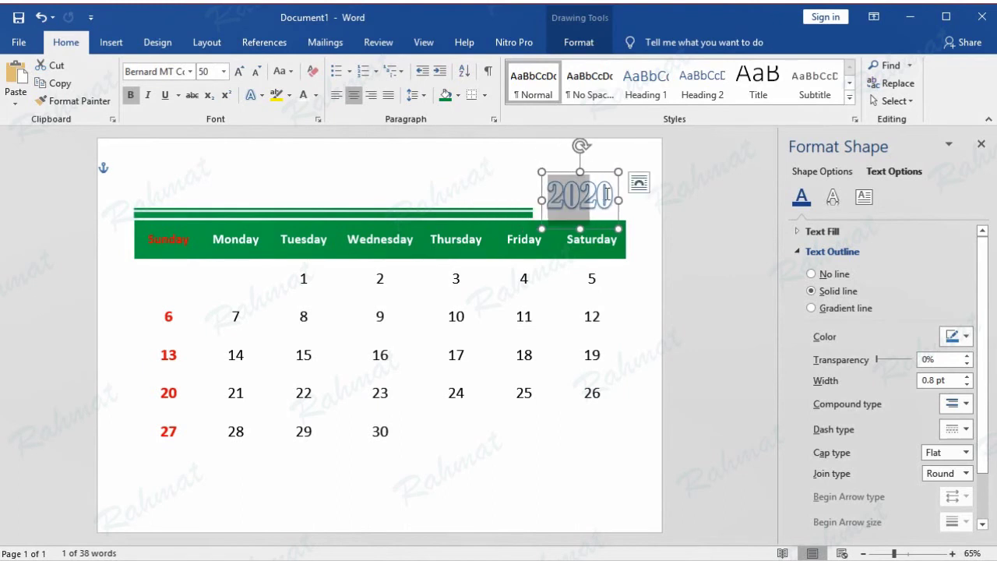
Fill the 2020 WordArt green, outline it in white, and nudge it slightly down-right.
{"action": "left_click", "coordinate": [579, 42]}
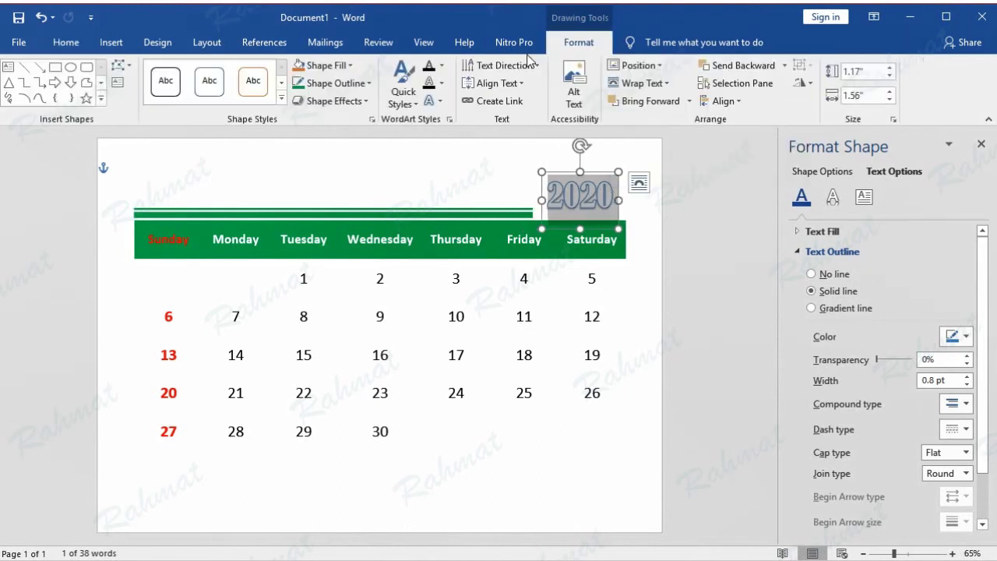
{"action": "left_click", "coordinate": [441, 66]}
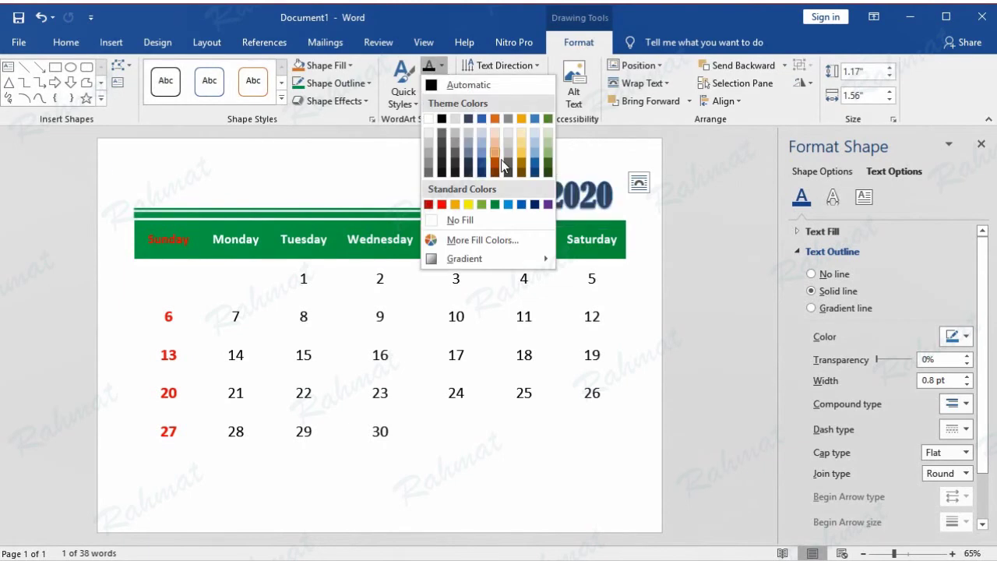
{"action": "left_click", "coordinate": [495, 205]}
{"action": "left_click", "coordinate": [440, 83]}
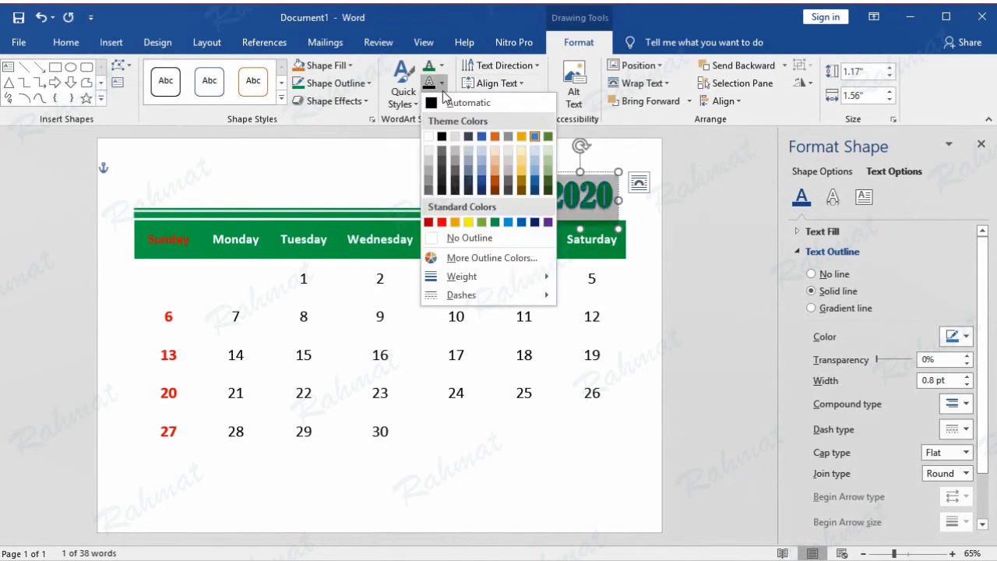
{"action": "left_click", "coordinate": [428, 137]}
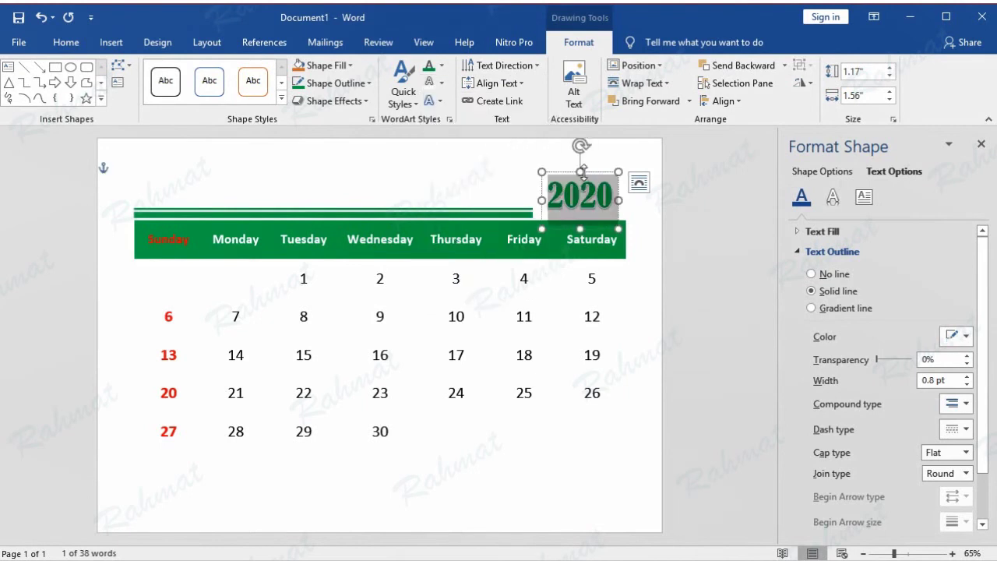
{"action": "left_click_drag", "start_coordinate": [582, 173], "coordinate": [592, 182]}
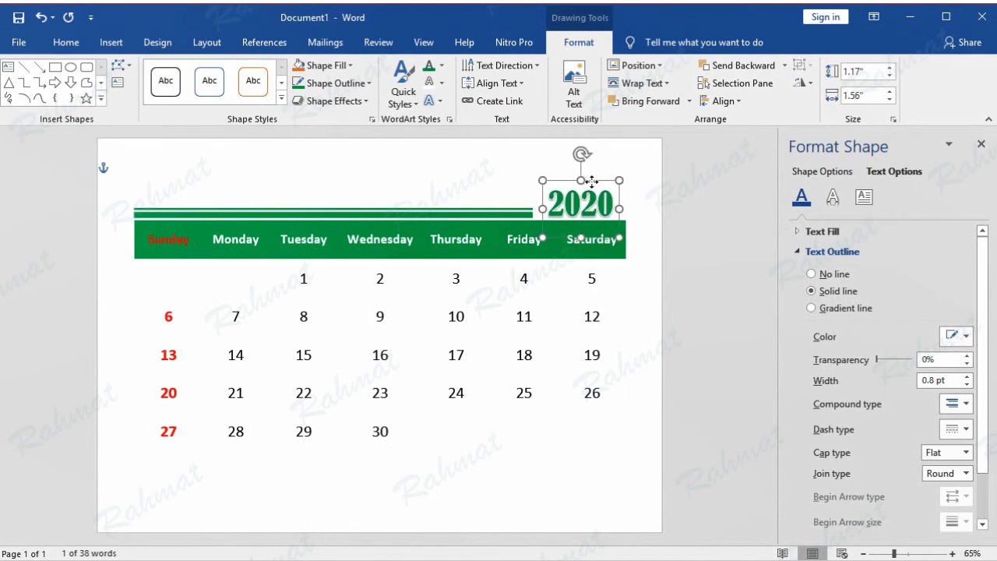
{"action": "left_click", "coordinate": [691, 217]}
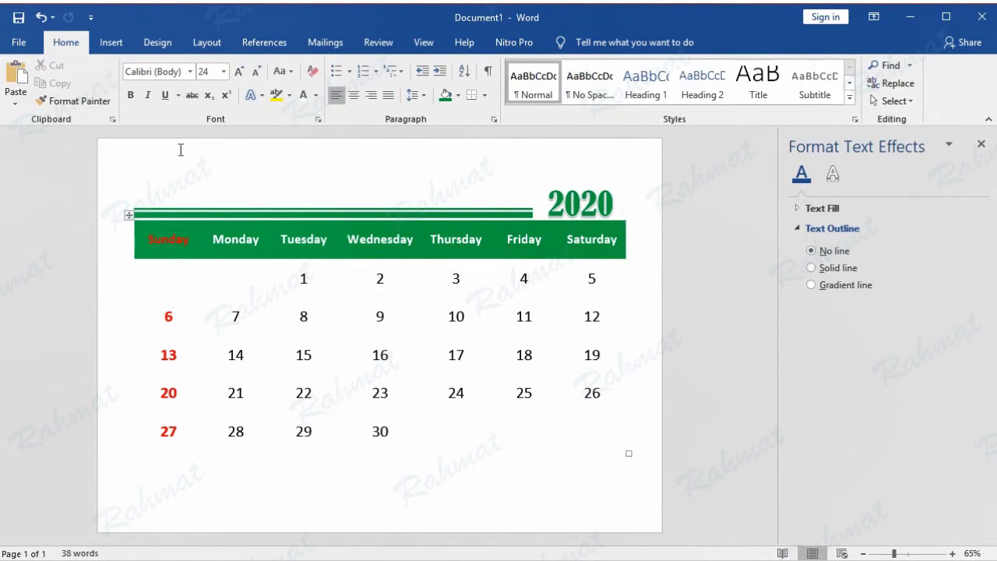
Choose the poinsettia art border in Page Borders.
{"action": "left_click", "coordinate": [156, 44]}
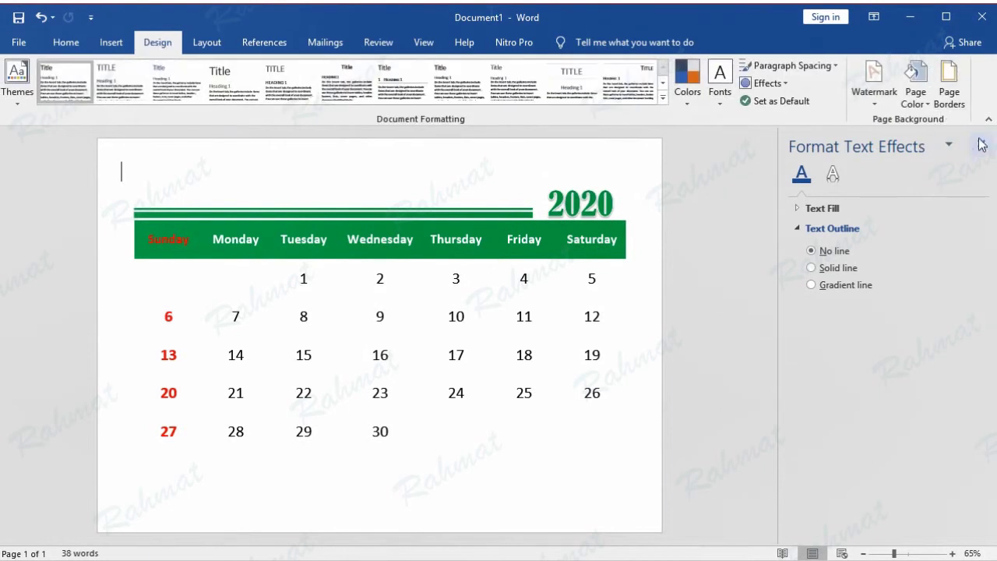
{"action": "left_click", "coordinate": [979, 145]}
{"action": "left_click", "coordinate": [959, 100]}
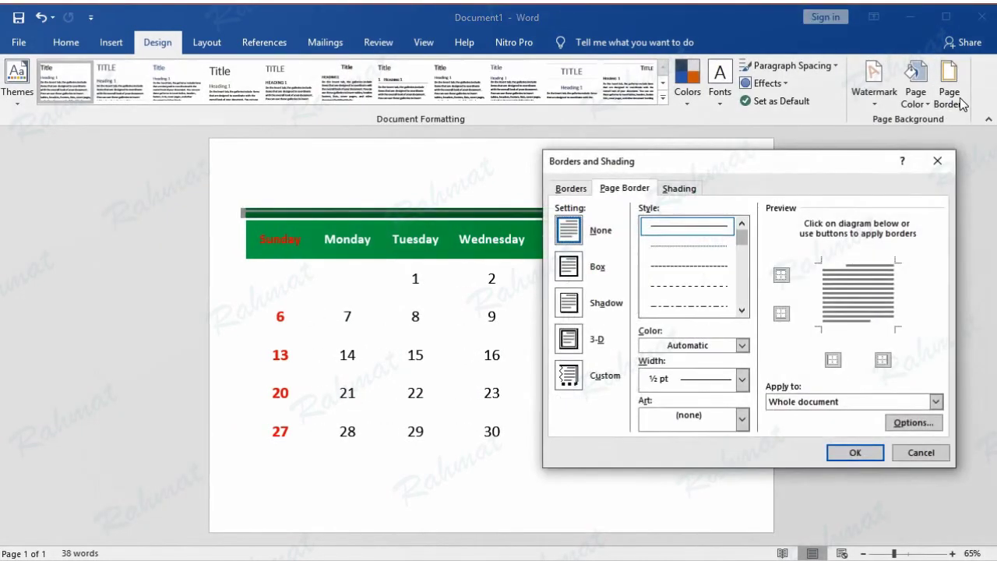
{"action": "left_click", "coordinate": [627, 190]}
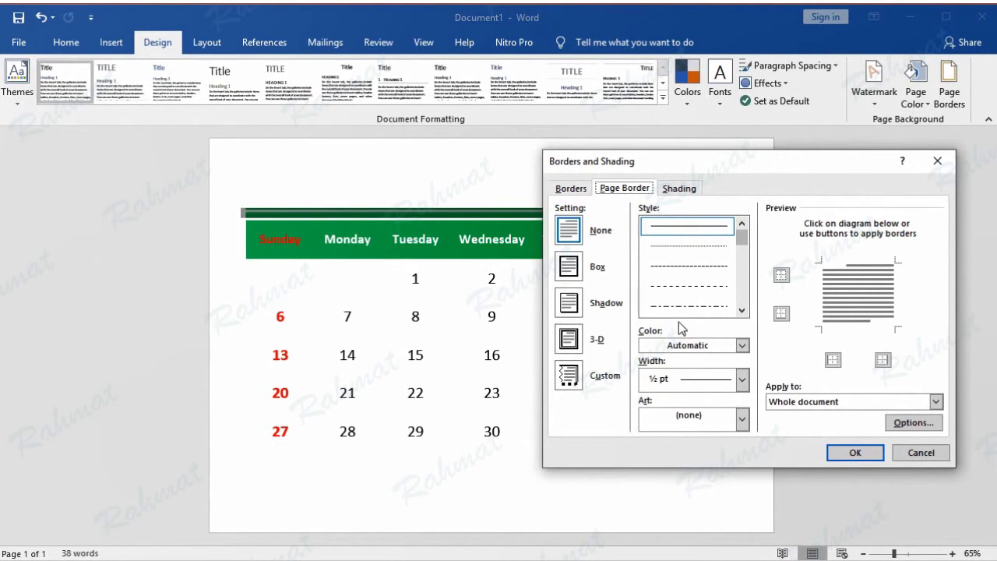
{"action": "left_click", "coordinate": [741, 419]}
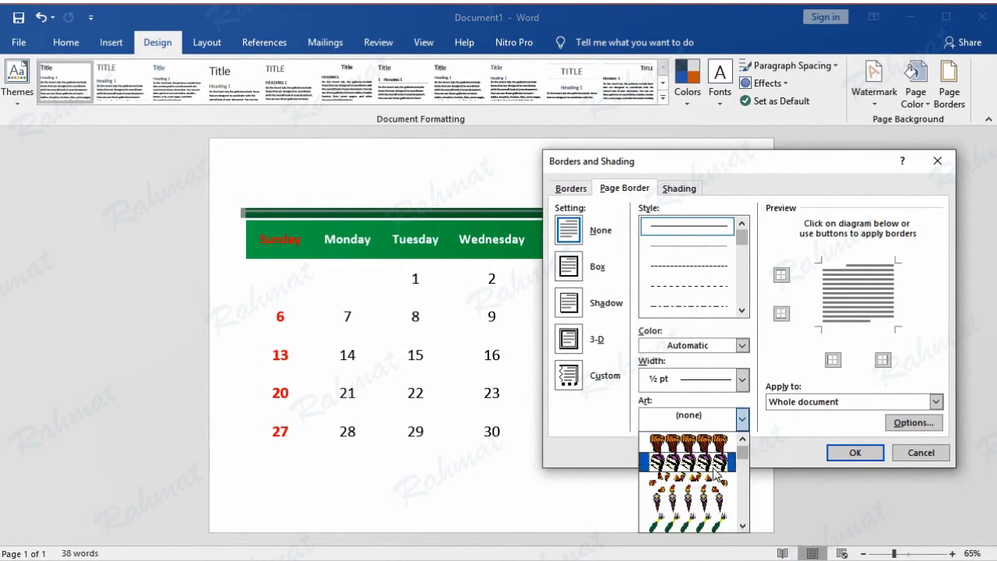
{"action": "scroll", "coordinate": [717, 475], "scroll_direction": "down", "scroll_amount": 3}
{"action": "scroll", "coordinate": [715, 490], "scroll_direction": "down", "scroll_amount": 2}
{"action": "scroll", "coordinate": [709, 491], "scroll_direction": "down", "scroll_amount": 2}
{"action": "scroll", "coordinate": [697, 495], "scroll_direction": "down", "scroll_amount": 2}
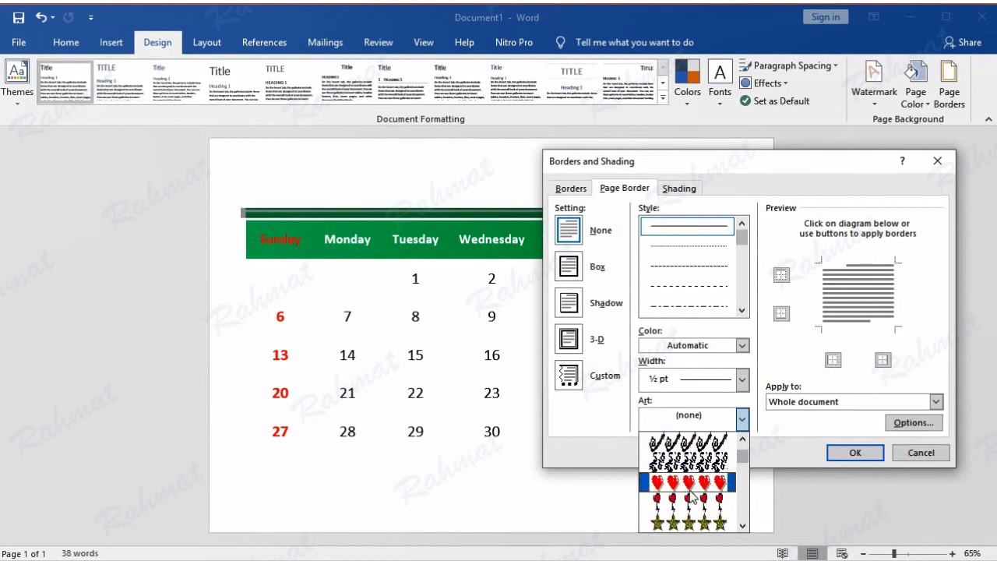
{"action": "scroll", "coordinate": [697, 493], "scroll_direction": "down", "scroll_amount": 2}
{"action": "scroll", "coordinate": [703, 491], "scroll_direction": "down", "scroll_amount": 2}
{"action": "scroll", "coordinate": [708, 490], "scroll_direction": "down", "scroll_amount": 2}
{"action": "scroll", "coordinate": [712, 489], "scroll_direction": "down", "scroll_amount": 2}
{"action": "scroll", "coordinate": [711, 489], "scroll_direction": "down", "scroll_amount": 2}
{"action": "scroll", "coordinate": [712, 489], "scroll_direction": "down", "scroll_amount": 2}
{"action": "scroll", "coordinate": [712, 491], "scroll_direction": "down", "scroll_amount": 2}
{"action": "scroll", "coordinate": [714, 492], "scroll_direction": "down", "scroll_amount": 2}
{"action": "scroll", "coordinate": [714, 492], "scroll_direction": "down", "scroll_amount": 2}
{"action": "scroll", "coordinate": [714, 492], "scroll_direction": "down", "scroll_amount": 2}
{"action": "scroll", "coordinate": [715, 493], "scroll_direction": "down", "scroll_amount": 2}
{"action": "scroll", "coordinate": [715, 492], "scroll_direction": "down", "scroll_amount": 2}
{"action": "scroll", "coordinate": [715, 492], "scroll_direction": "down", "scroll_amount": 1}
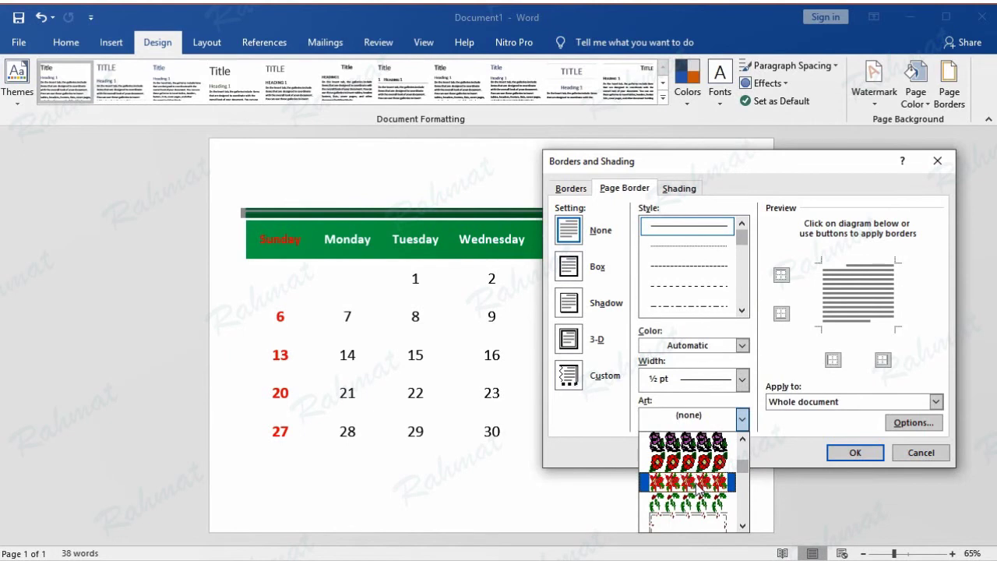
{"action": "left_click", "coordinate": [700, 483]}
Set the page border margins to 10 pt and apply the poinsettia border.
{"action": "left_click", "coordinate": [925, 423]}
{"action": "left_click", "coordinate": [425, 144]}
{"action": "type", "text": "10"}
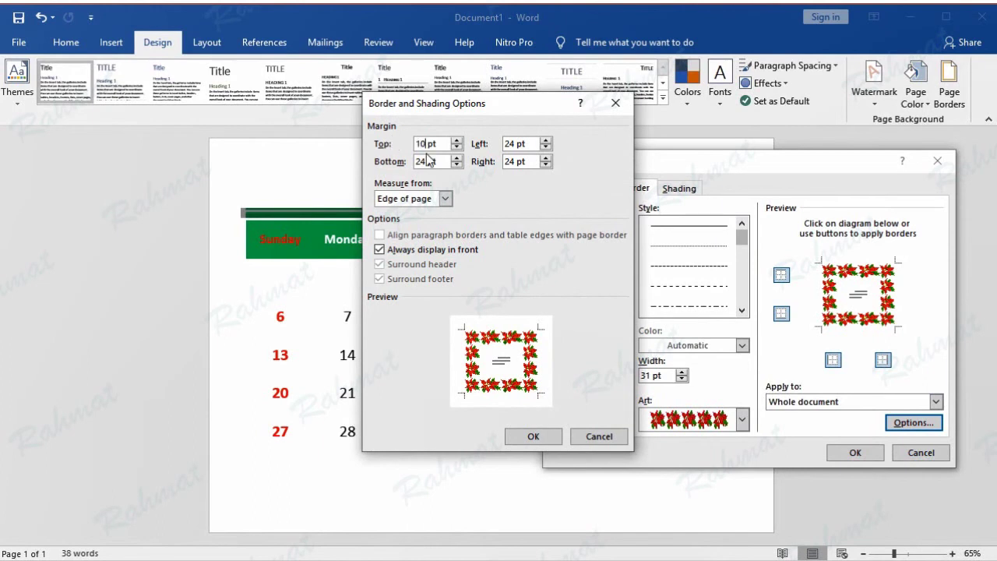
{"action": "left_click", "coordinate": [419, 162]}
{"action": "type", "text": "1"}
{"action": "type", "text": "10"}
{"action": "type", "text": "1"}
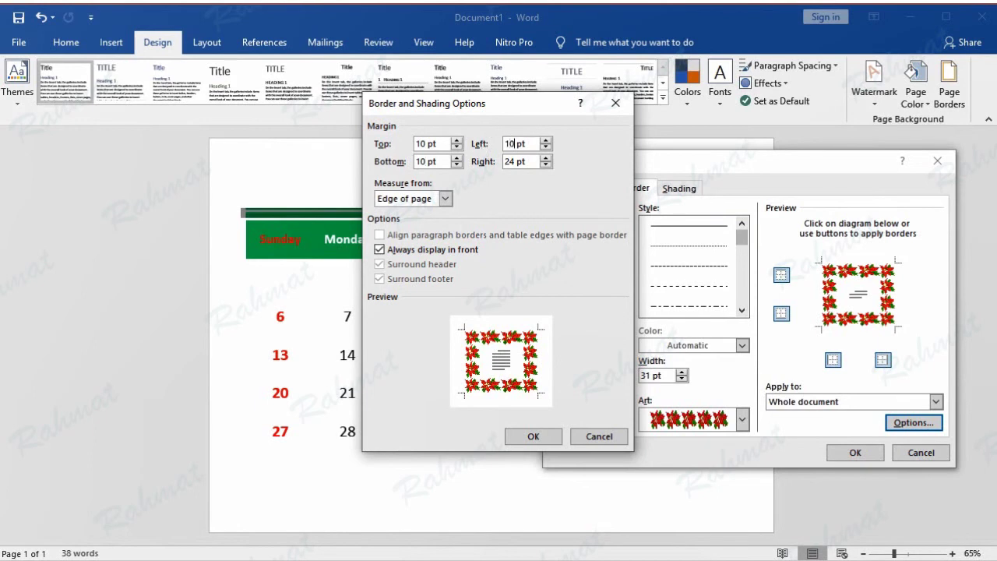
{"action": "type", "text": "10"}
{"action": "left_click", "coordinate": [532, 436]}
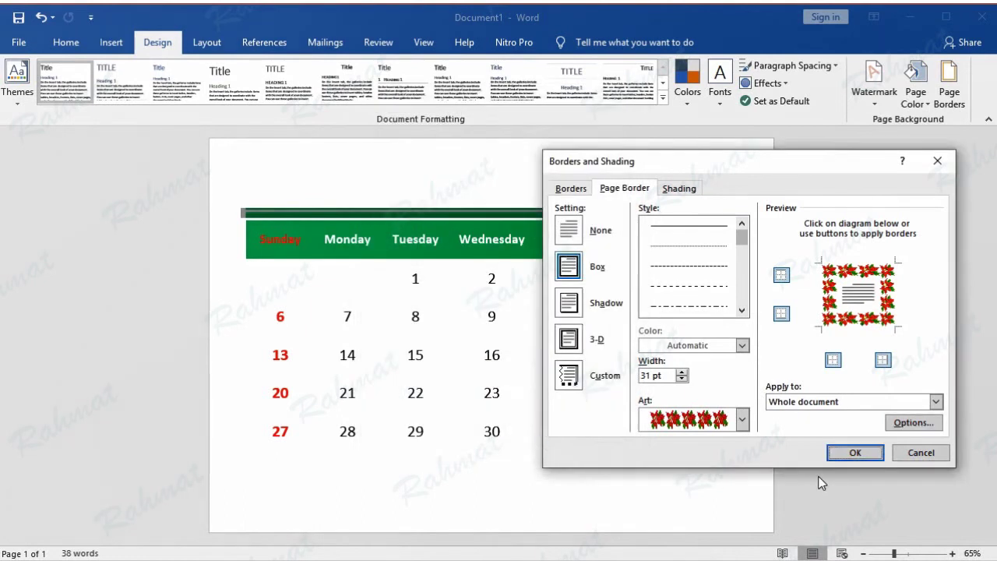
{"action": "left_click", "coordinate": [855, 452]}
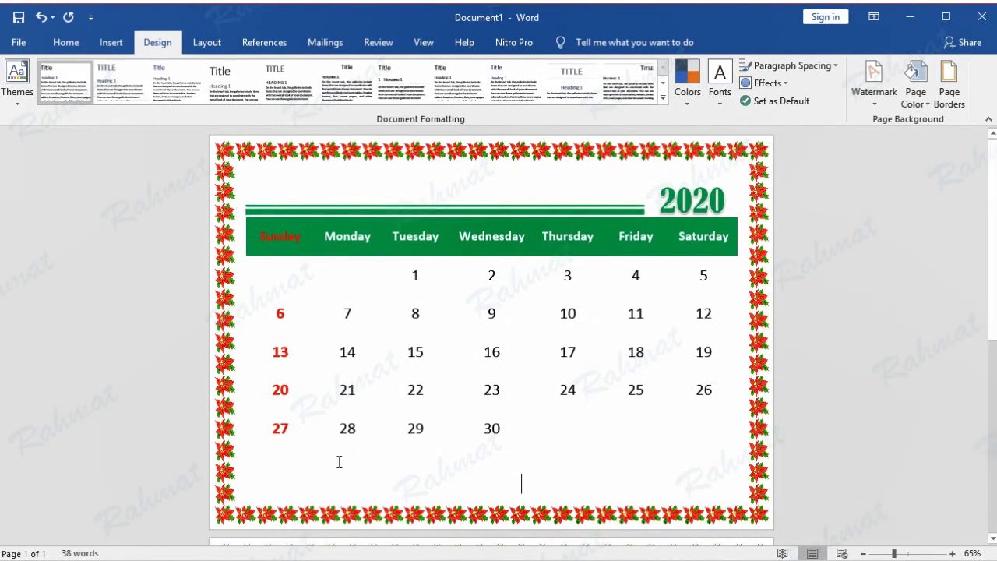
Set the page border to apply to This section - First page only.
{"action": "scroll", "coordinate": [522, 483], "scroll_direction": "down", "scroll_amount": 5}
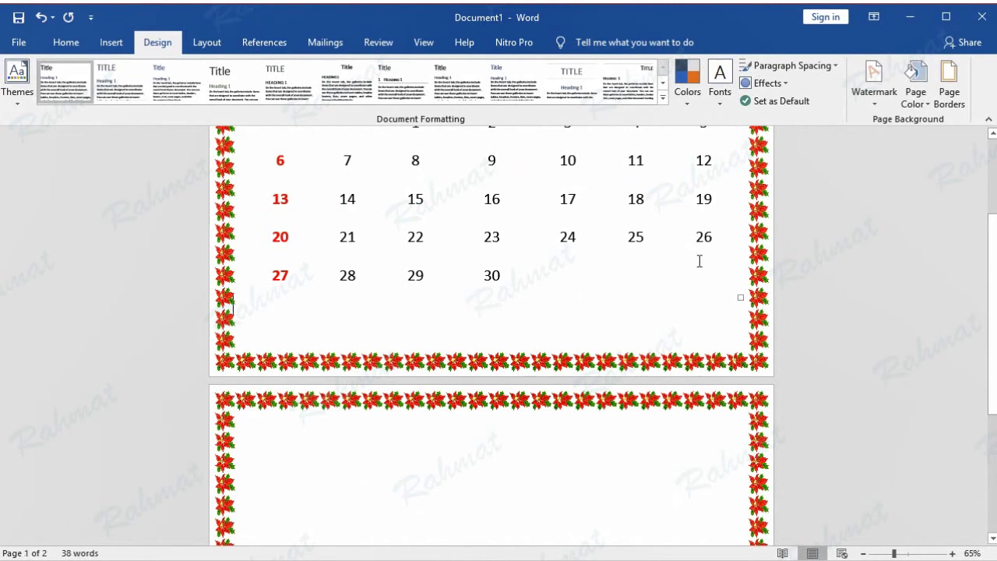
{"action": "left_click", "coordinate": [950, 98]}
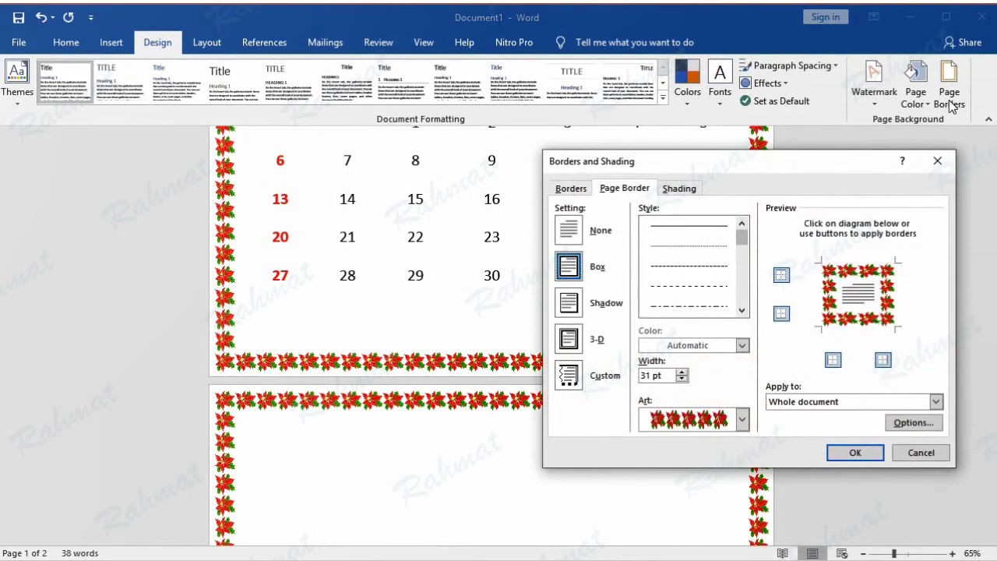
{"action": "left_click", "coordinate": [883, 404]}
{"action": "left_click", "coordinate": [861, 430]}
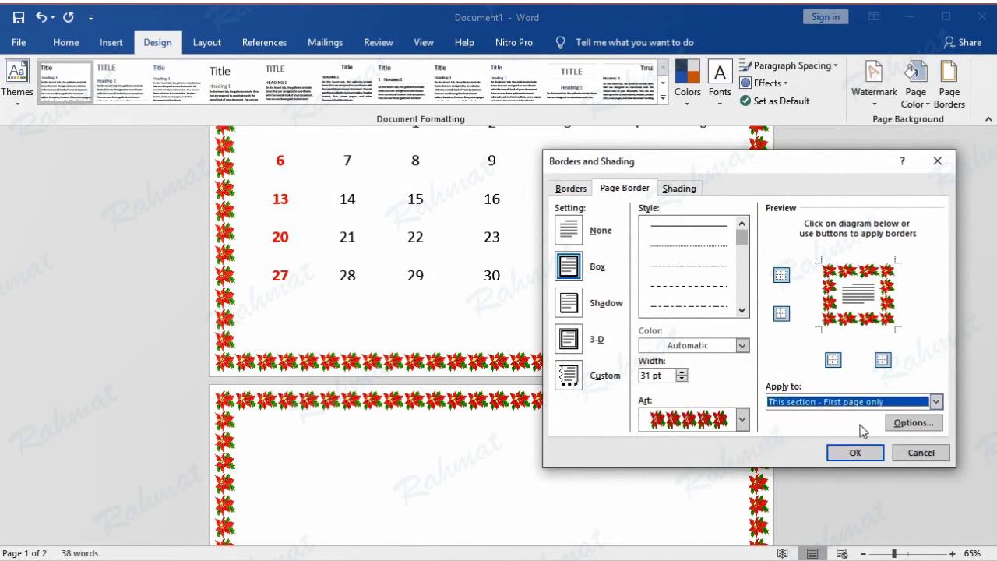
{"action": "left_click", "coordinate": [855, 452]}
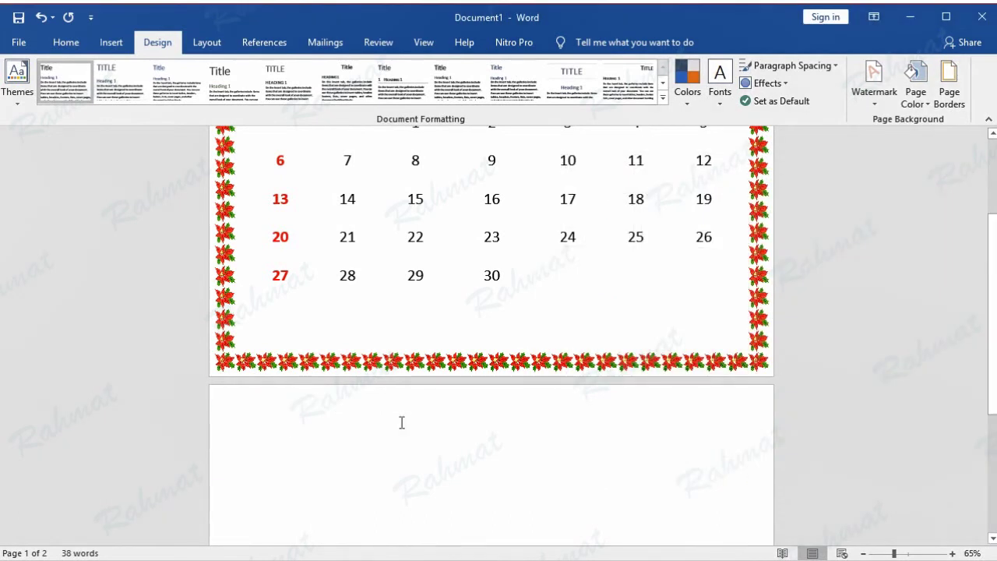
{"action": "scroll", "coordinate": [658, 456], "scroll_direction": "up", "scroll_amount": 2}
{"action": "scroll", "coordinate": [655, 463], "scroll_direction": "down", "scroll_amount": 1}
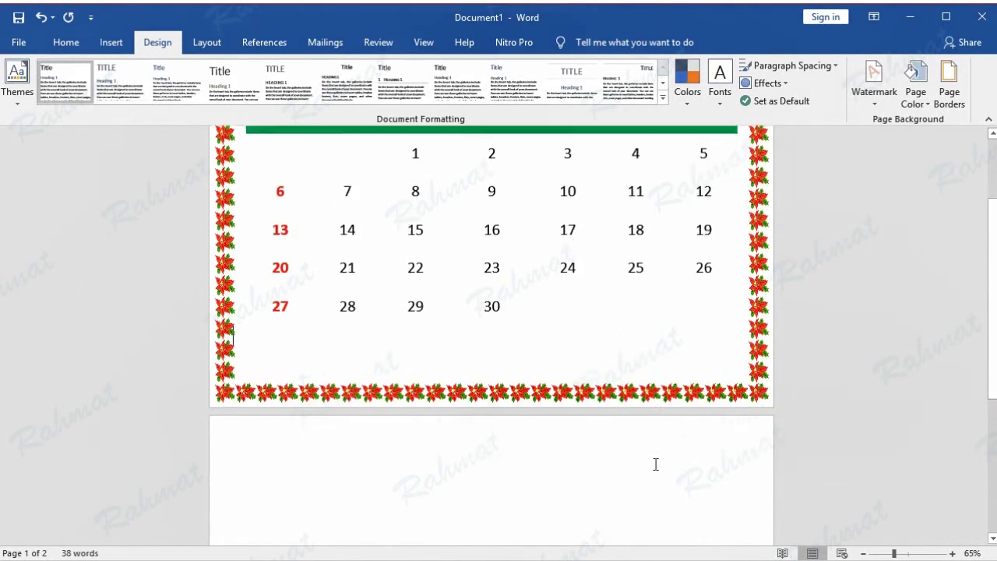
{"action": "scroll", "coordinate": [656, 464], "scroll_direction": "up", "scroll_amount": 3}
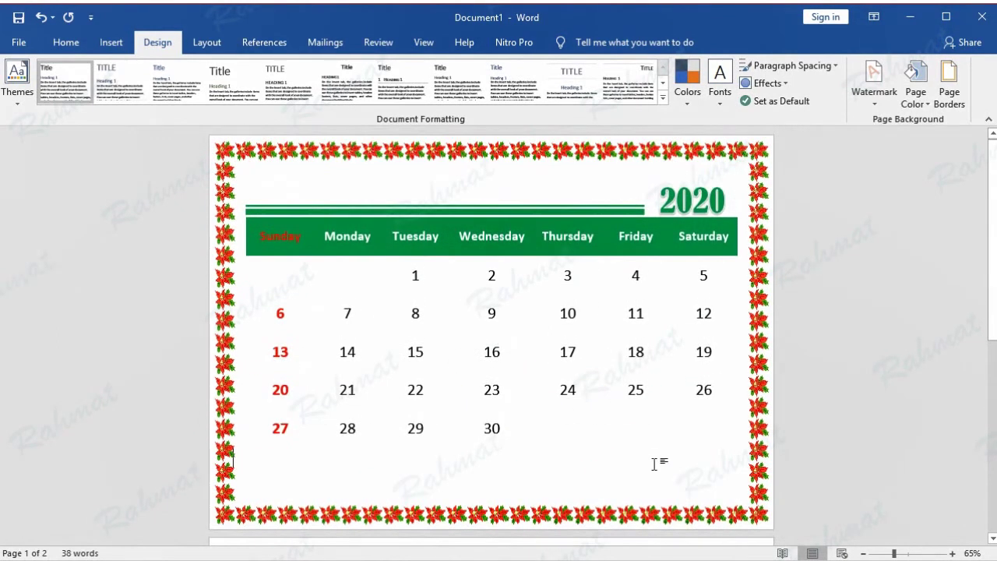
Draw a Frame shape across the page and stretch its top and bottom edges around the calendar.
{"action": "left_click", "coordinate": [116, 45]}
{"action": "left_click", "coordinate": [173, 106]}
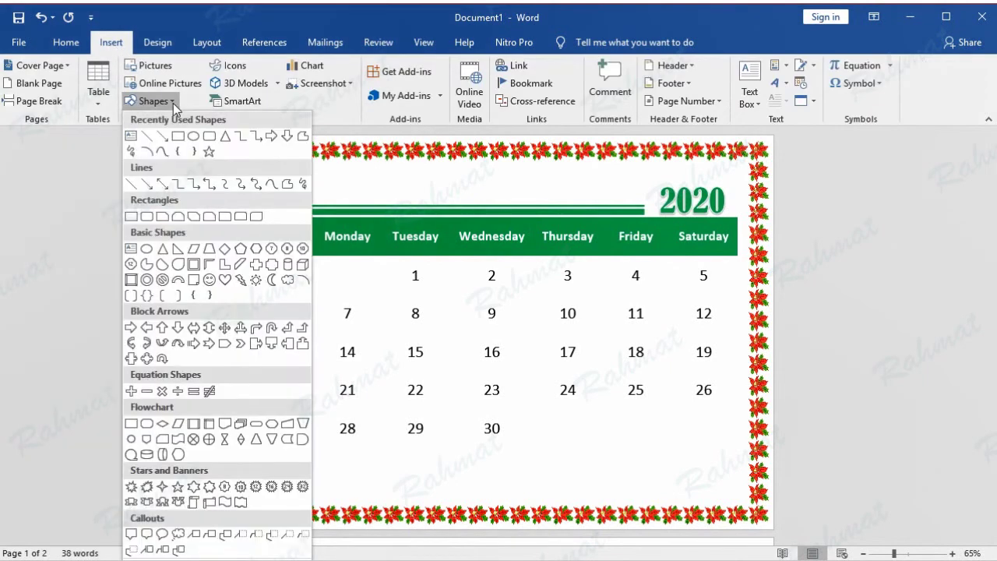
{"action": "left_click", "coordinate": [194, 267]}
{"action": "mouse_move", "coordinate": [209, 136]}
{"action": "left_mouse_down"}
{"action": "mouse_move", "coordinate": [793, 406]}
{"action": "mouse_move", "coordinate": [775, 407]}
{"action": "left_mouse_up"}
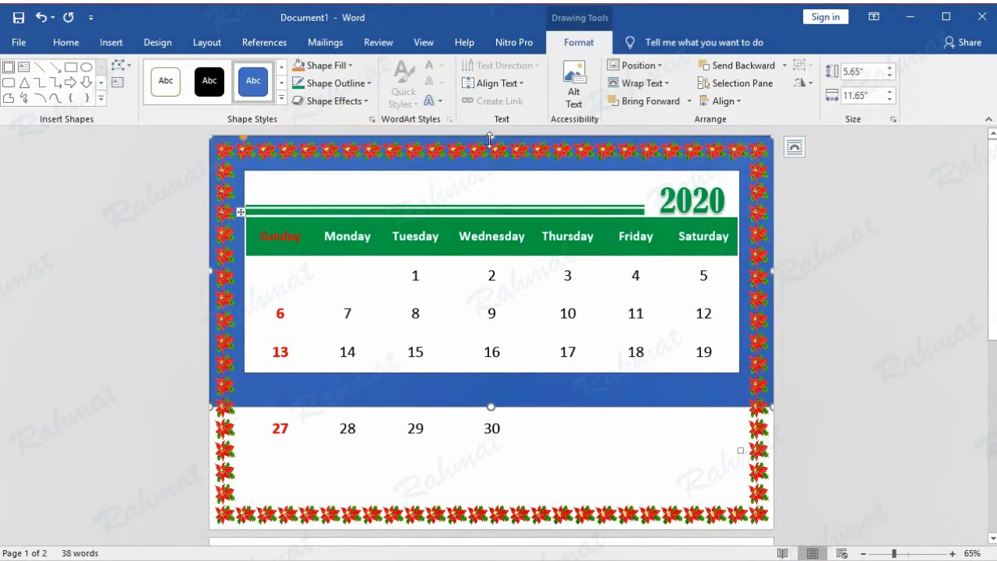
{"action": "left_click_drag", "start_coordinate": [489, 140], "coordinate": [490, 134]}
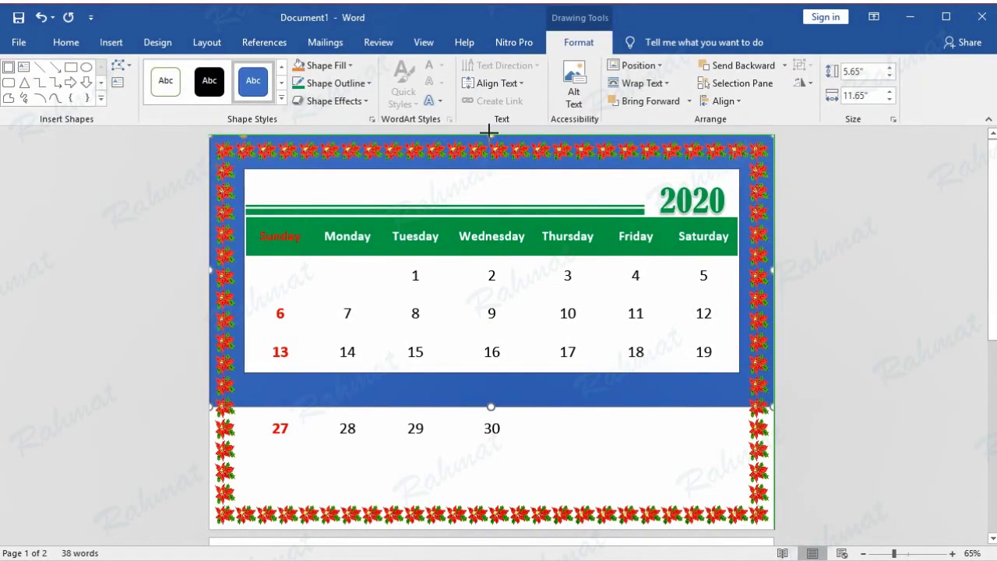
{"action": "left_click_drag", "start_coordinate": [489, 411], "coordinate": [491, 481]}
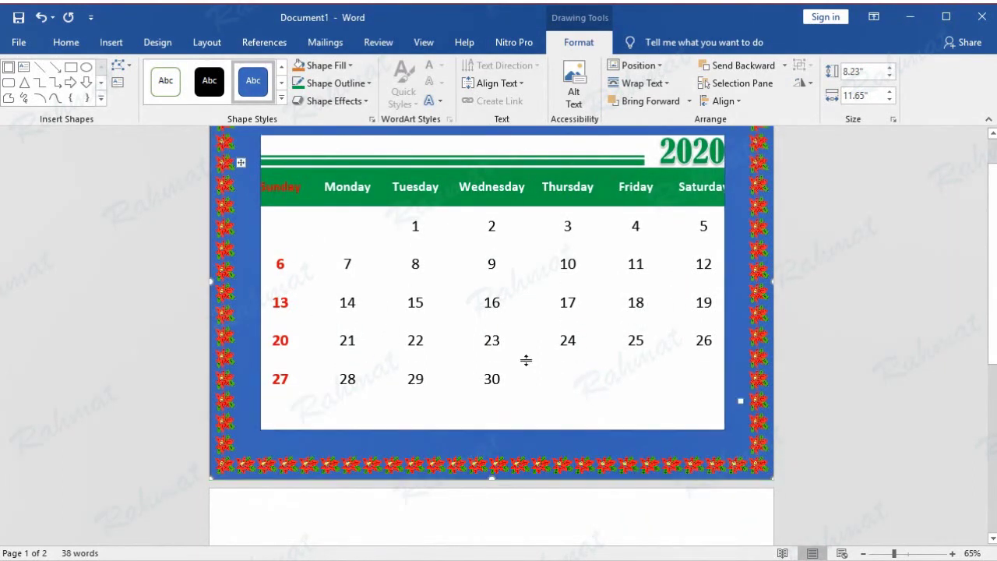
{"action": "scroll", "coordinate": [522, 354], "scroll_direction": "up", "scroll_amount": 1}
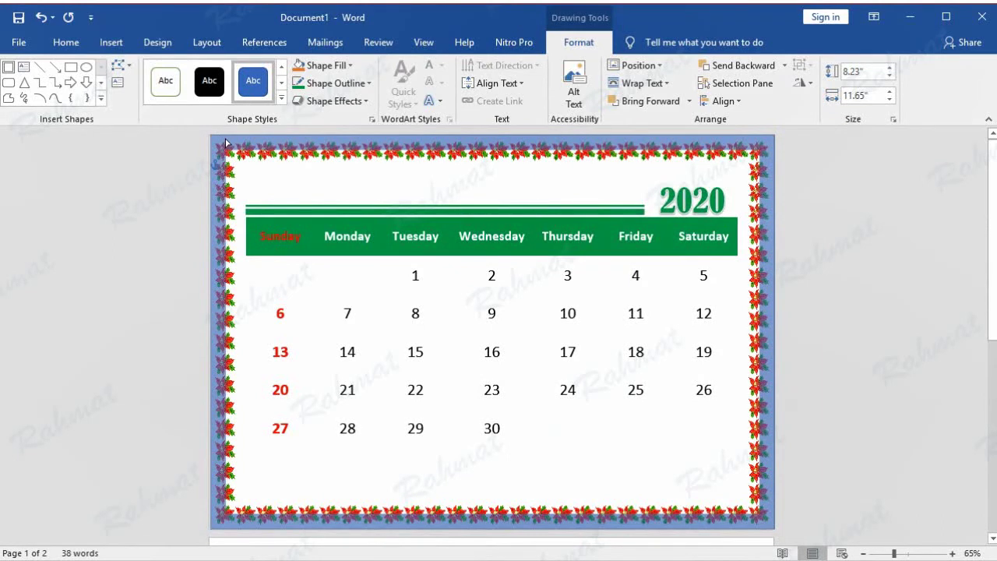
Apply the green theme shape style to the frame.
{"action": "left_click", "coordinate": [225, 139]}
{"action": "left_click", "coordinate": [281, 98]}
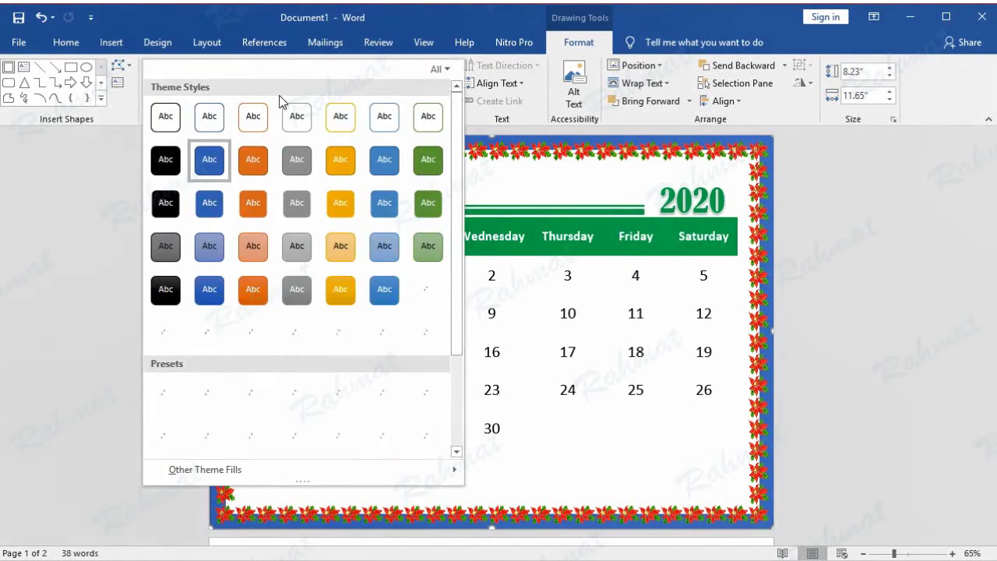
{"action": "left_click", "coordinate": [428, 332]}
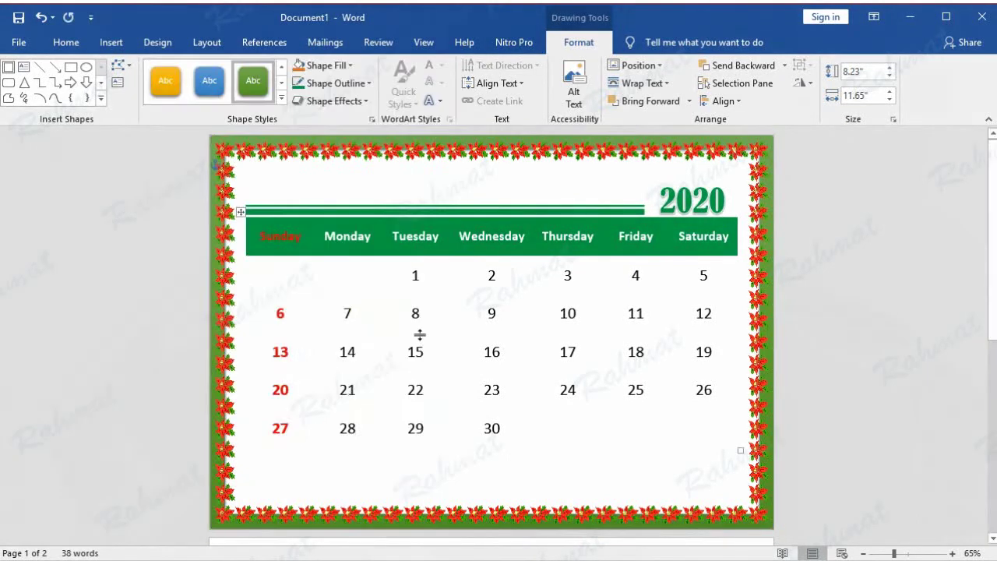
{"action": "left_click", "coordinate": [280, 98]}
{"action": "left_click", "coordinate": [427, 339]}
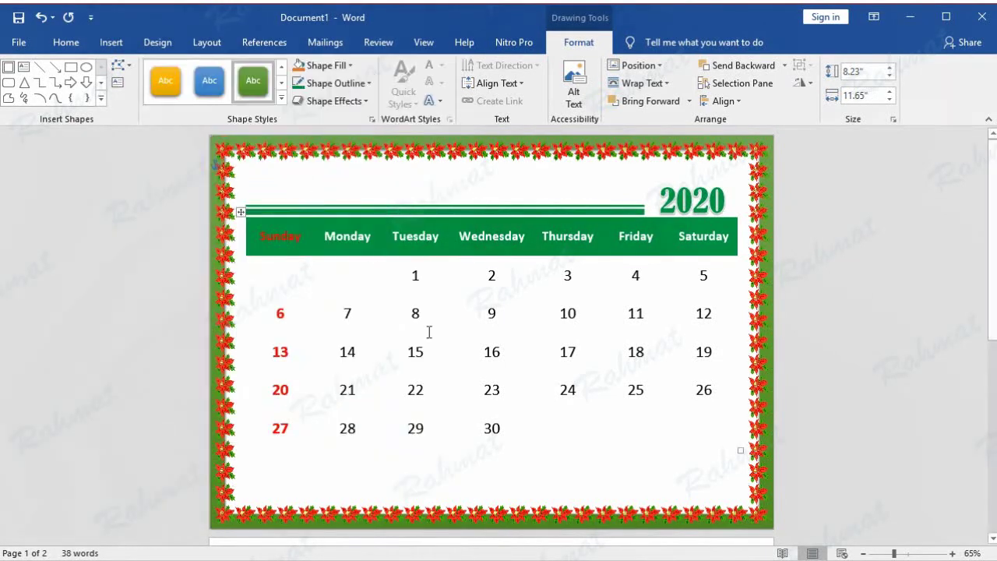
Give the frame the Preset 2 beveled shape effect.
{"action": "left_click", "coordinate": [355, 98]}
{"action": "mouse_move", "coordinate": [367, 129]}
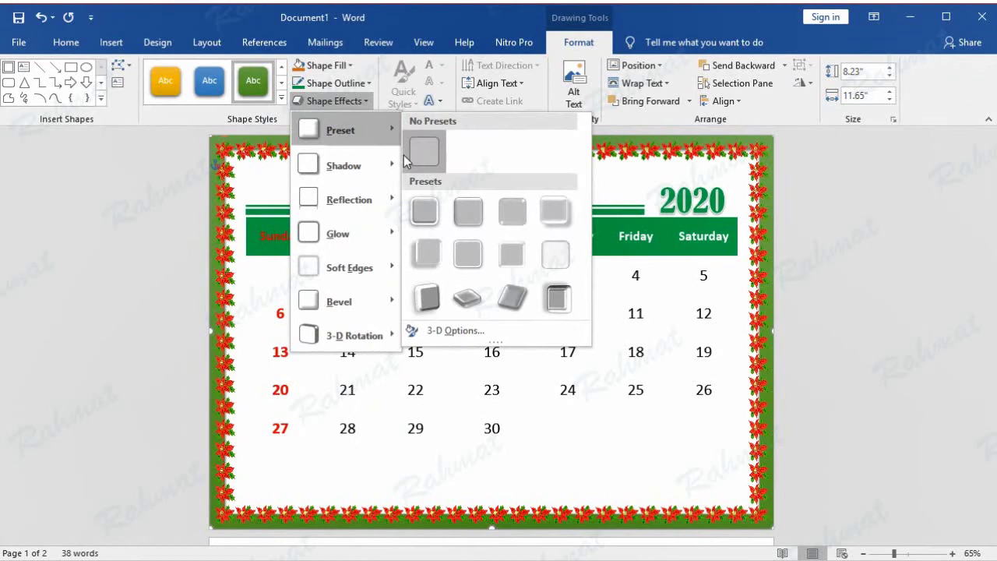
{"action": "left_click", "coordinate": [477, 215]}
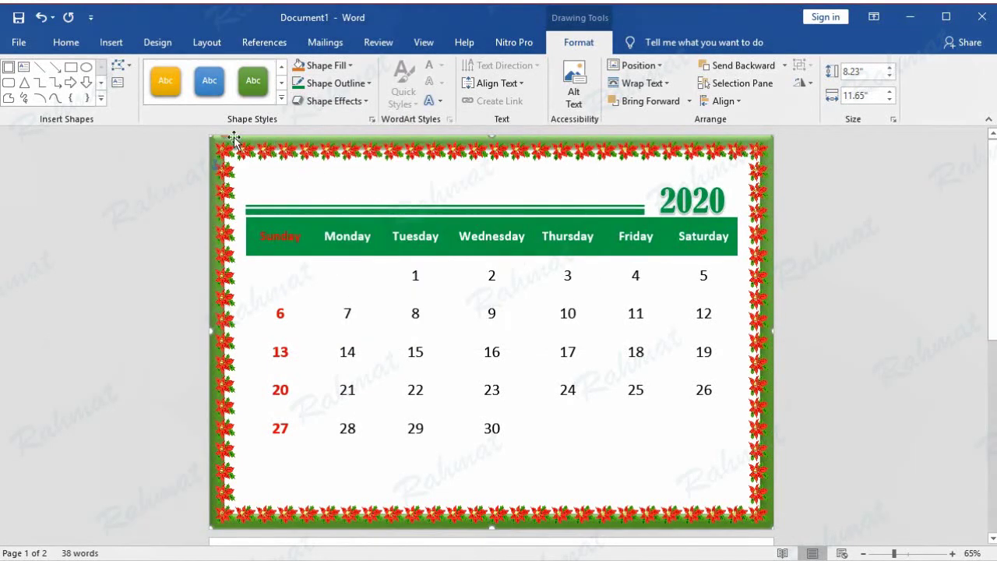
{"action": "left_click_drag", "start_coordinate": [223, 140], "coordinate": [227, 141]}
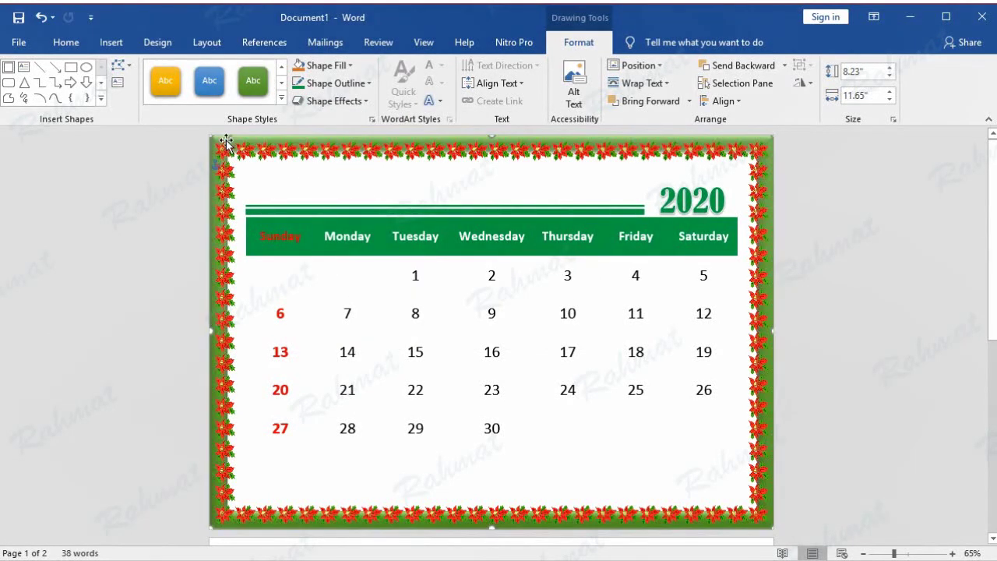
{"action": "left_click", "coordinate": [857, 301]}
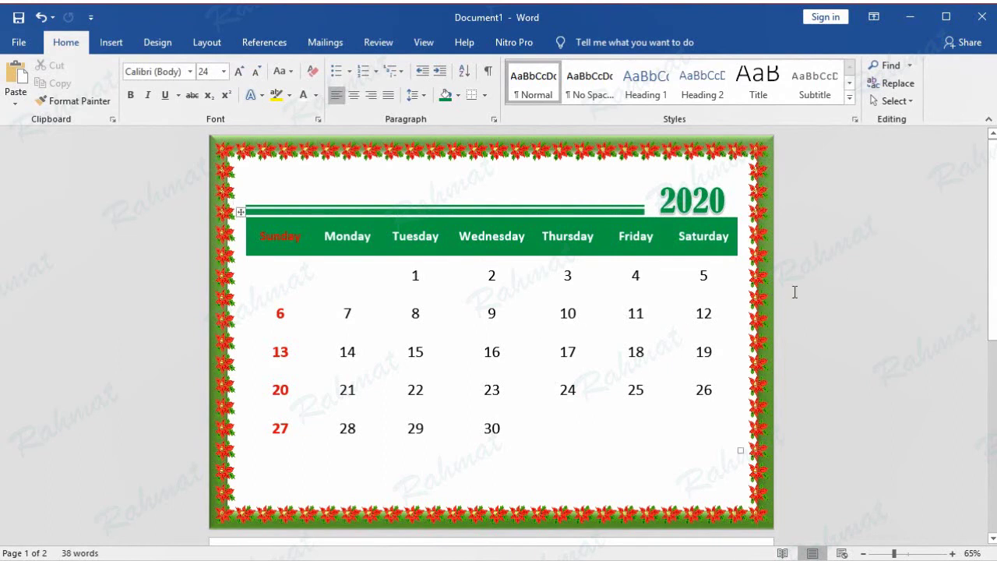
Draw a rectangle covering the whole page down over the bottom border.
{"action": "left_click", "coordinate": [111, 44]}
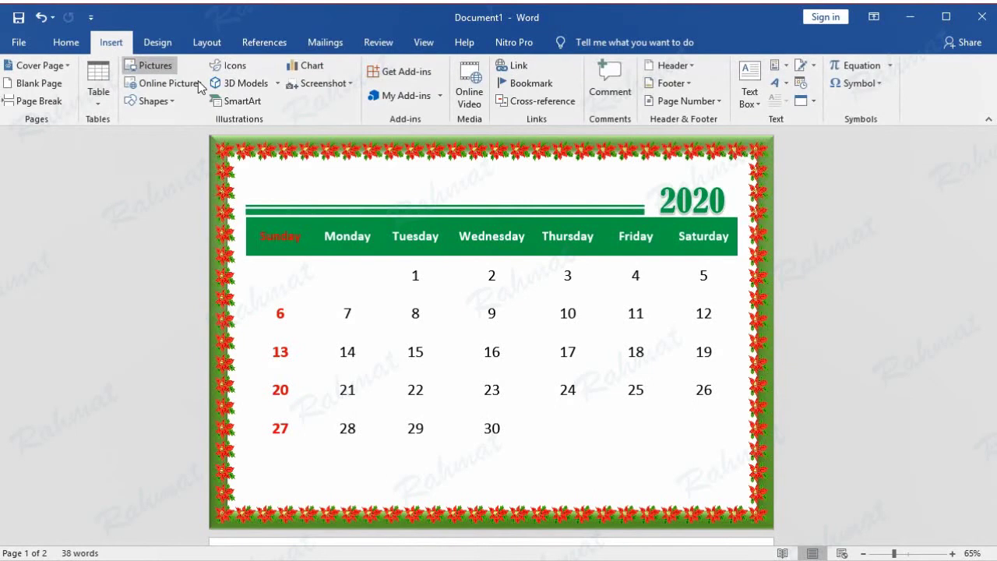
{"action": "left_click", "coordinate": [172, 101]}
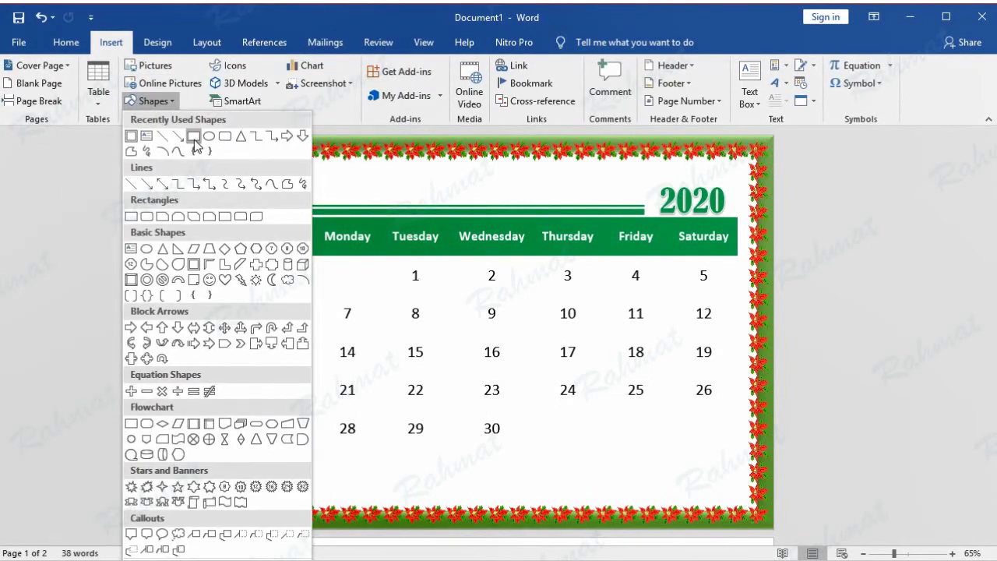
{"action": "left_click", "coordinate": [198, 143]}
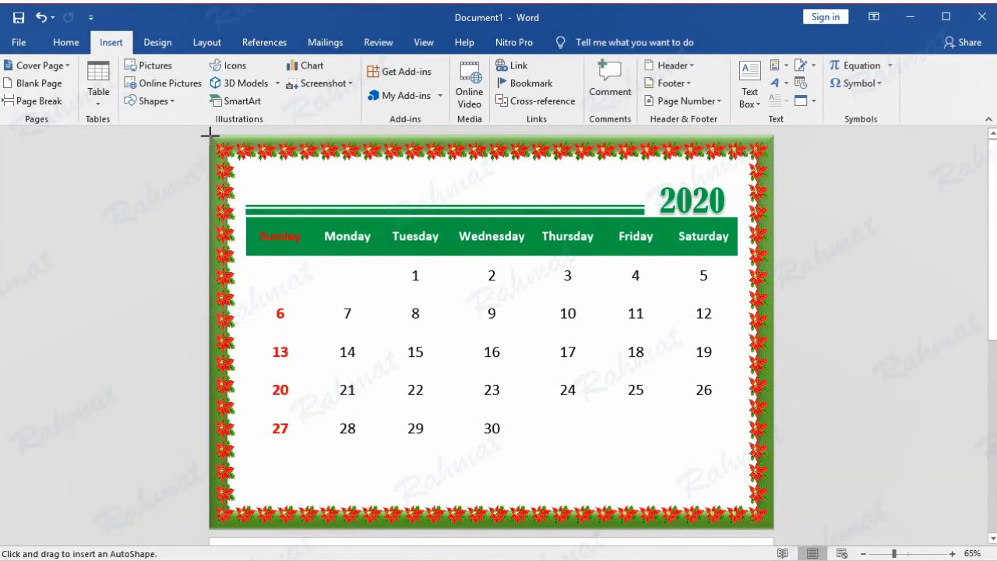
{"action": "left_click_drag", "start_coordinate": [210, 135], "coordinate": [588, 484]}
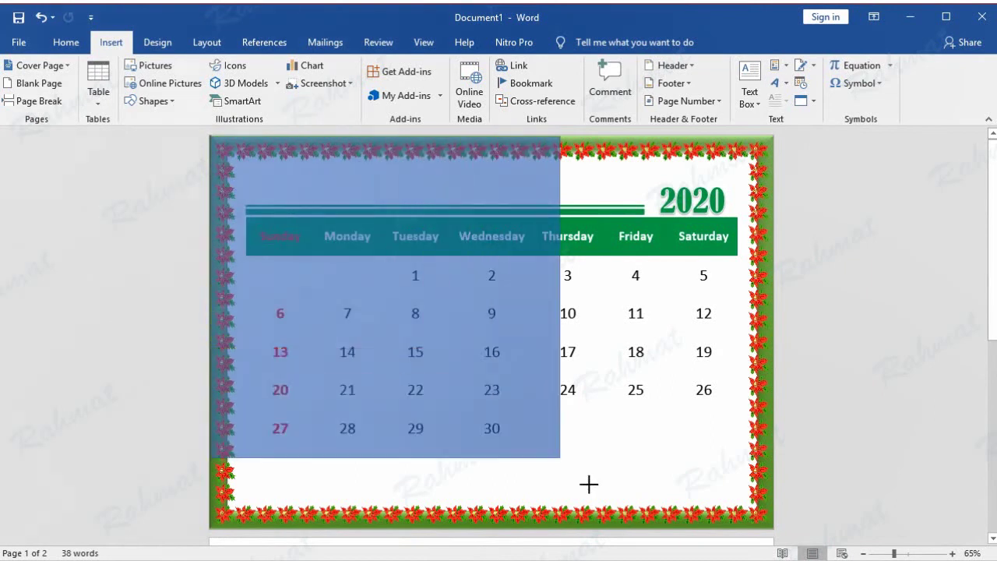
{"action": "left_click_drag", "start_coordinate": [589, 484], "coordinate": [772, 503]}
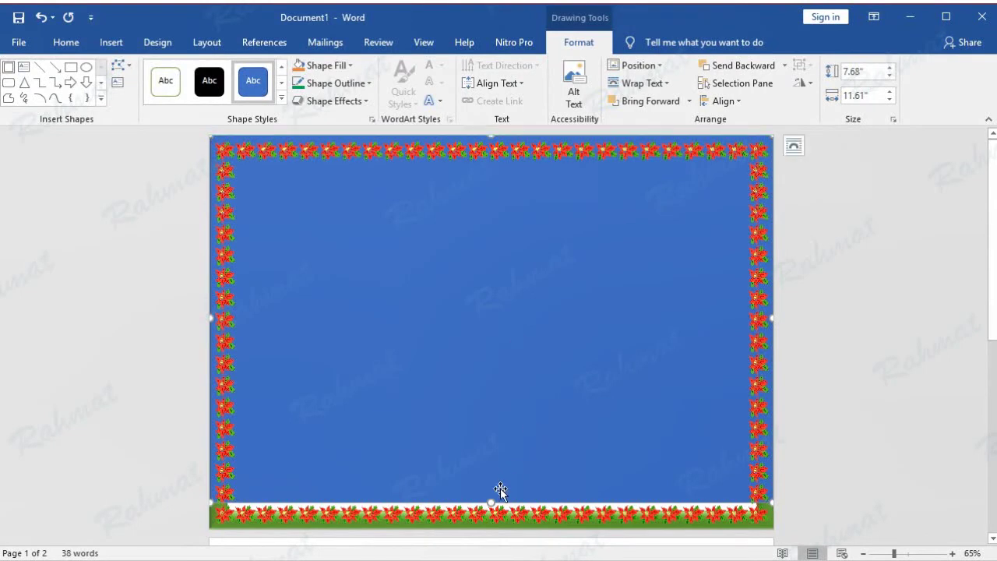
{"action": "left_click_drag", "start_coordinate": [492, 503], "coordinate": [492, 537]}
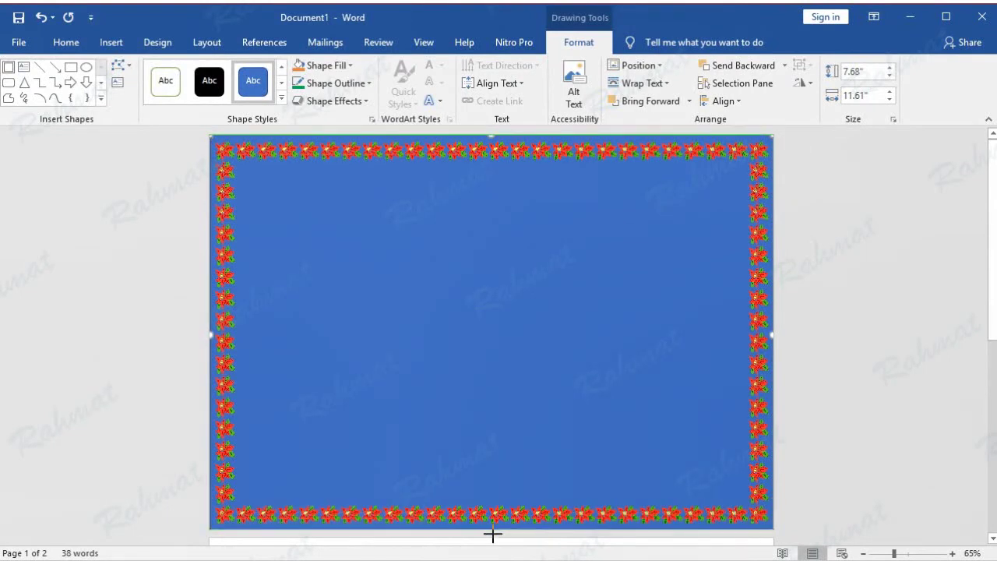
Apply the blue shape style to the rectangle and send it behind text.
{"action": "left_click", "coordinate": [281, 99]}
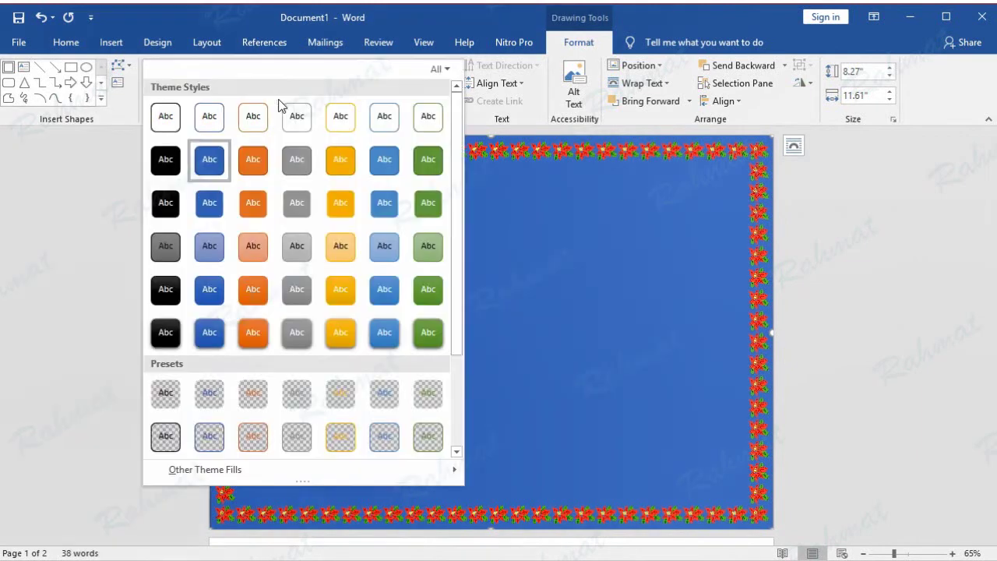
{"action": "left_click", "coordinate": [210, 161]}
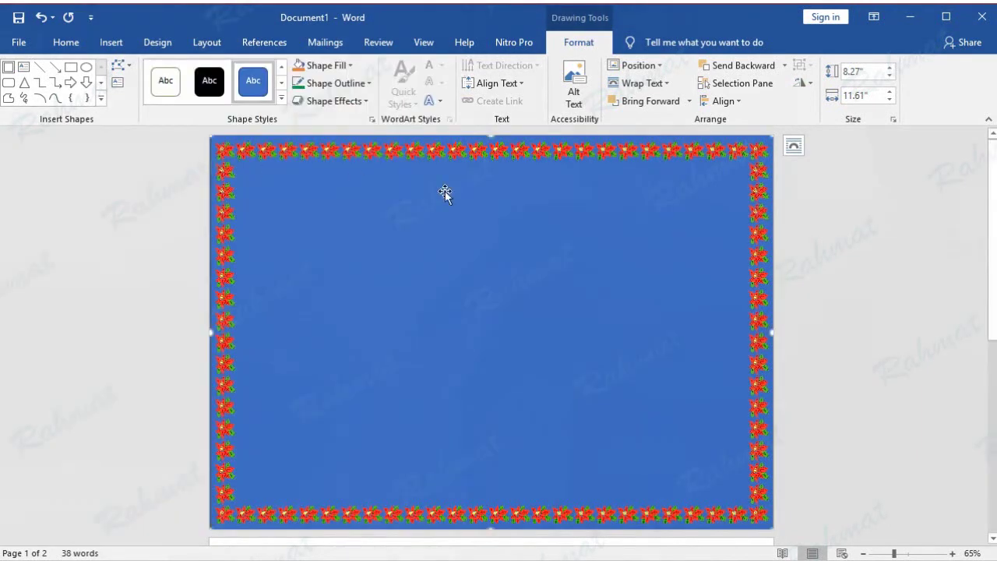
{"action": "left_click", "coordinate": [847, 239]}
{"action": "right_click", "coordinate": [540, 226]}
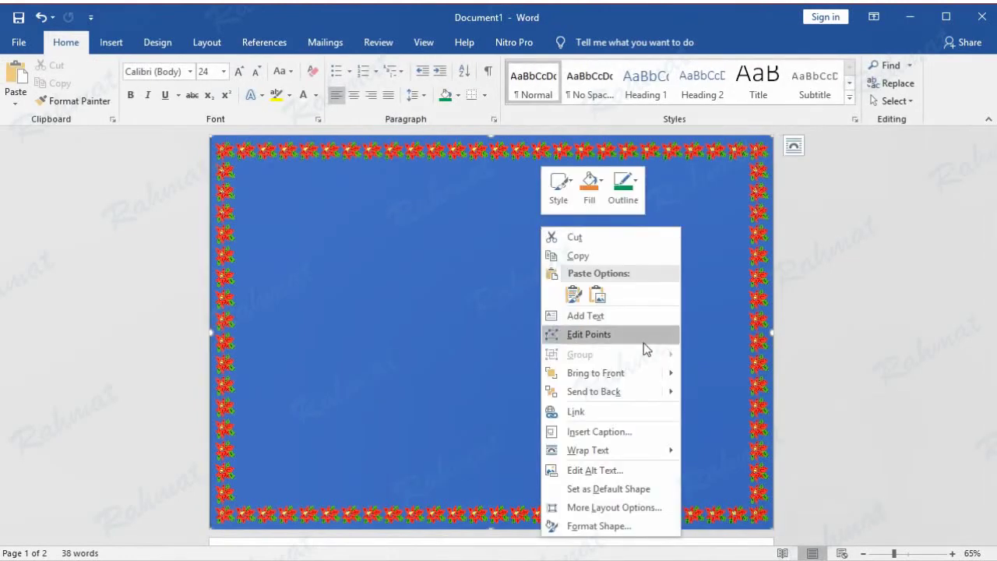
{"action": "mouse_move", "coordinate": [674, 392]}
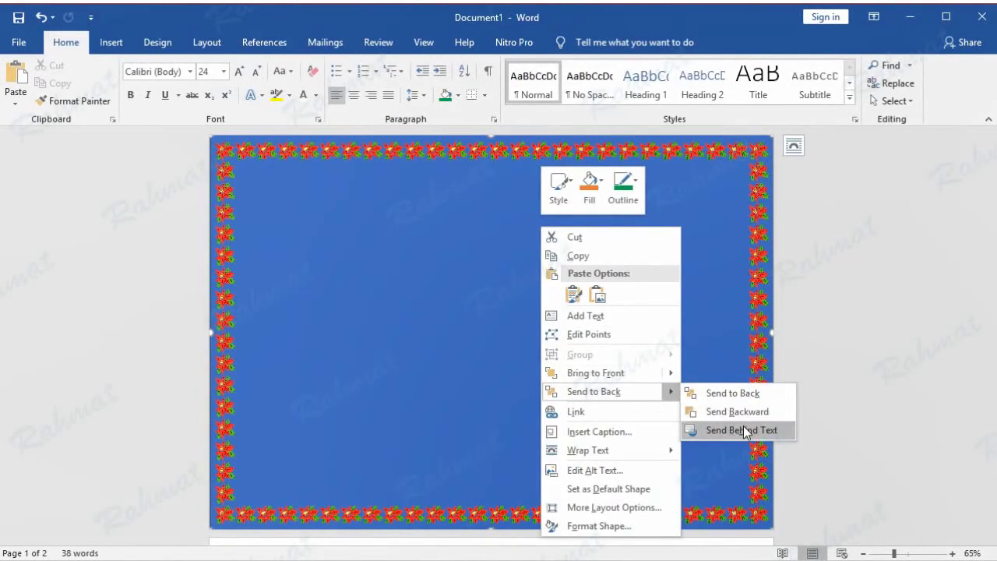
{"action": "left_click", "coordinate": [742, 429]}
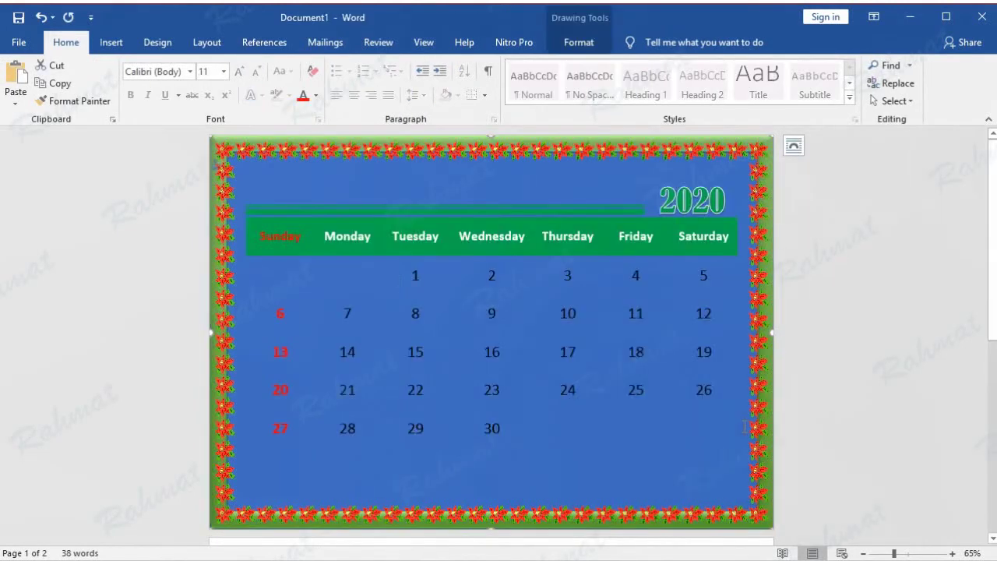
{"action": "left_click", "coordinate": [819, 303]}
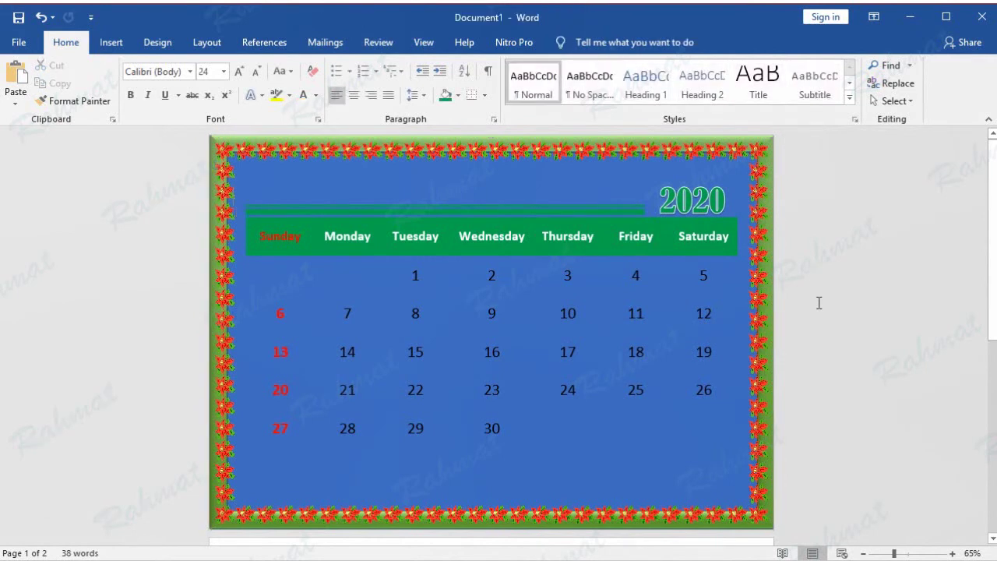
Draw another rectangle spanning the page from top edge to bottom edge.
{"action": "left_click", "coordinate": [117, 44]}
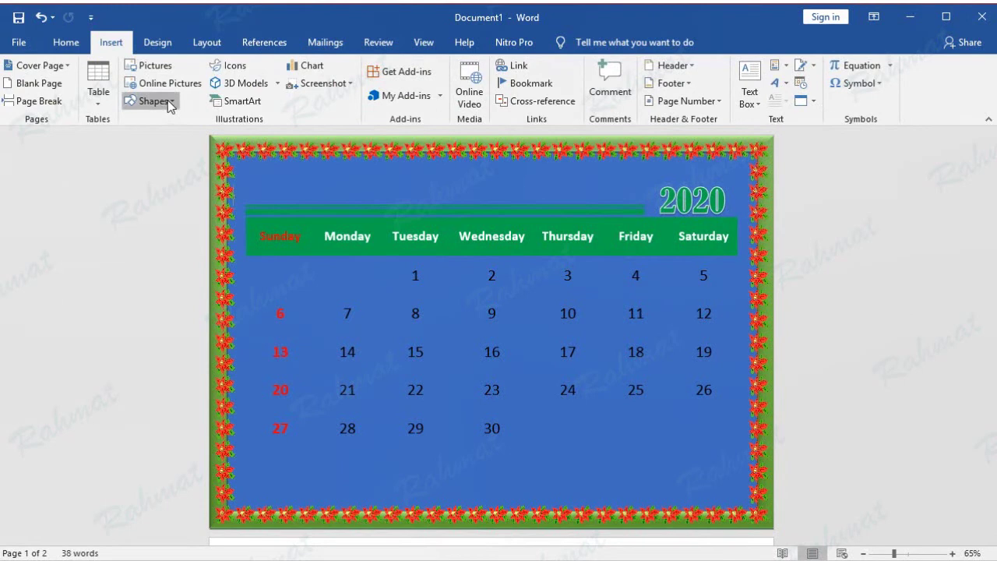
{"action": "left_click", "coordinate": [152, 101]}
{"action": "left_click", "coordinate": [133, 216]}
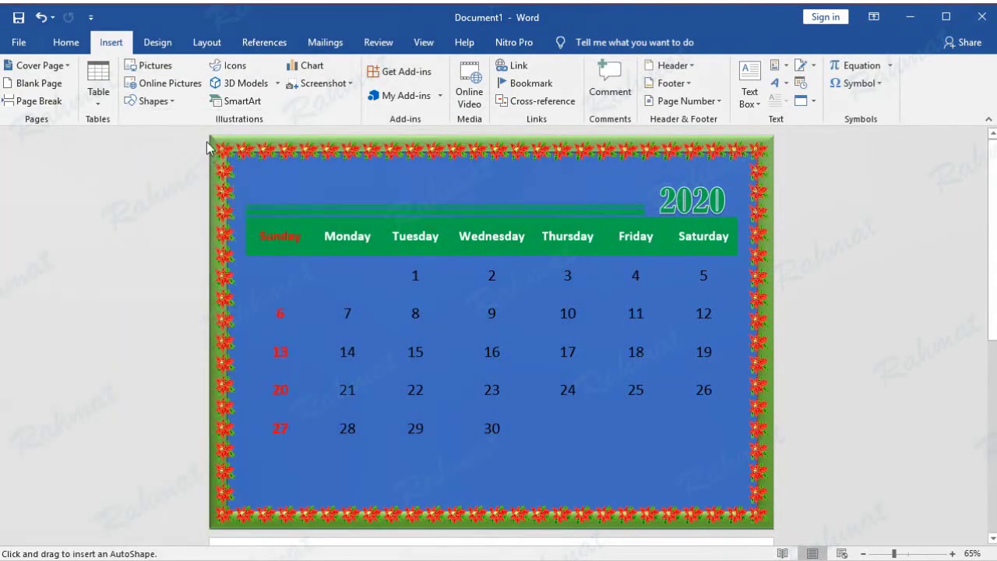
{"action": "left_click_drag", "start_coordinate": [209, 134], "coordinate": [775, 486]}
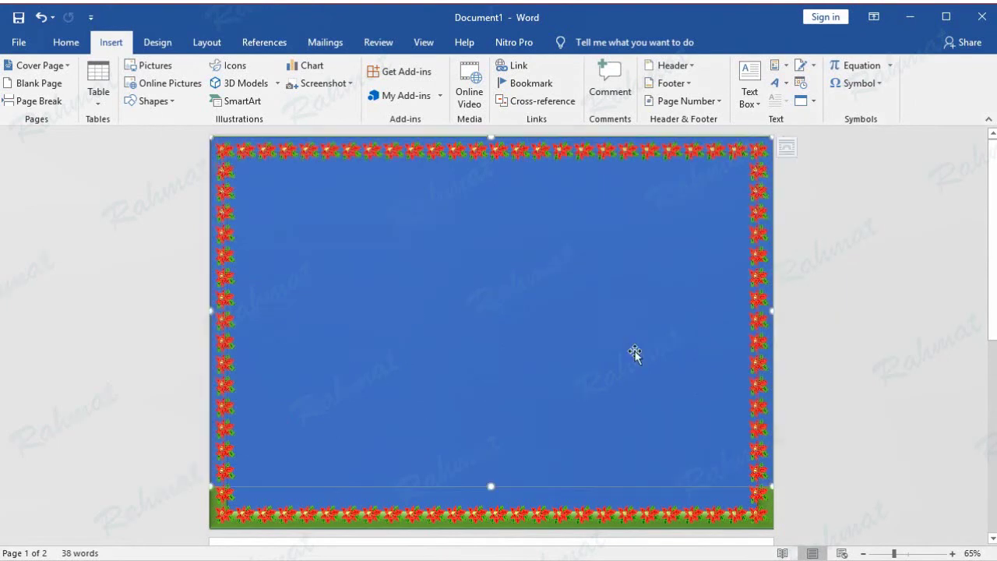
{"action": "left_click_drag", "start_coordinate": [492, 135], "coordinate": [492, 132]}
{"action": "left_click_drag", "start_coordinate": [492, 488], "coordinate": [492, 533]}
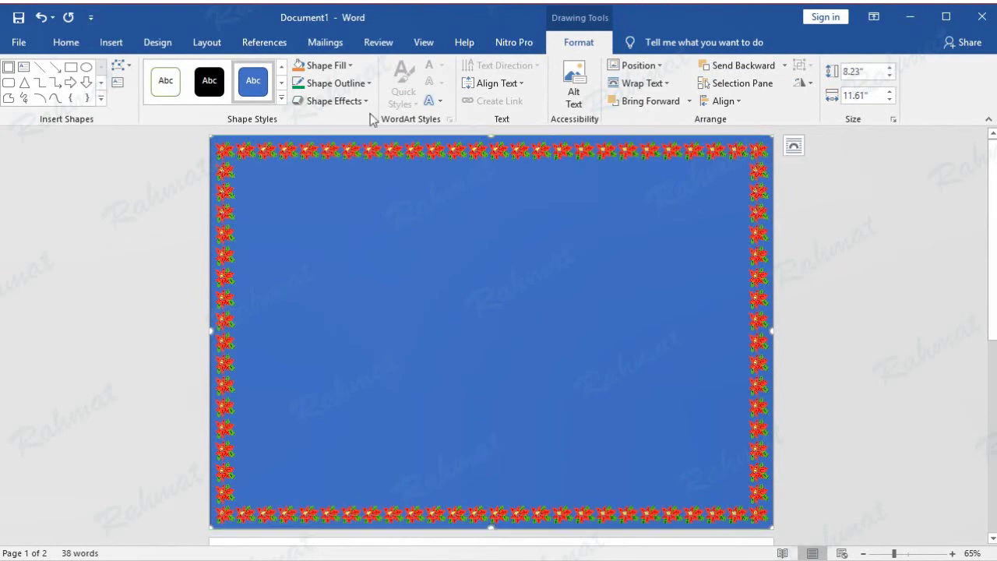
Fill the rectangle with img10 from C:\Windows\Web\Wallpaper\Flowers.
{"action": "left_click", "coordinate": [350, 66]}
{"action": "left_click", "coordinate": [335, 240]}
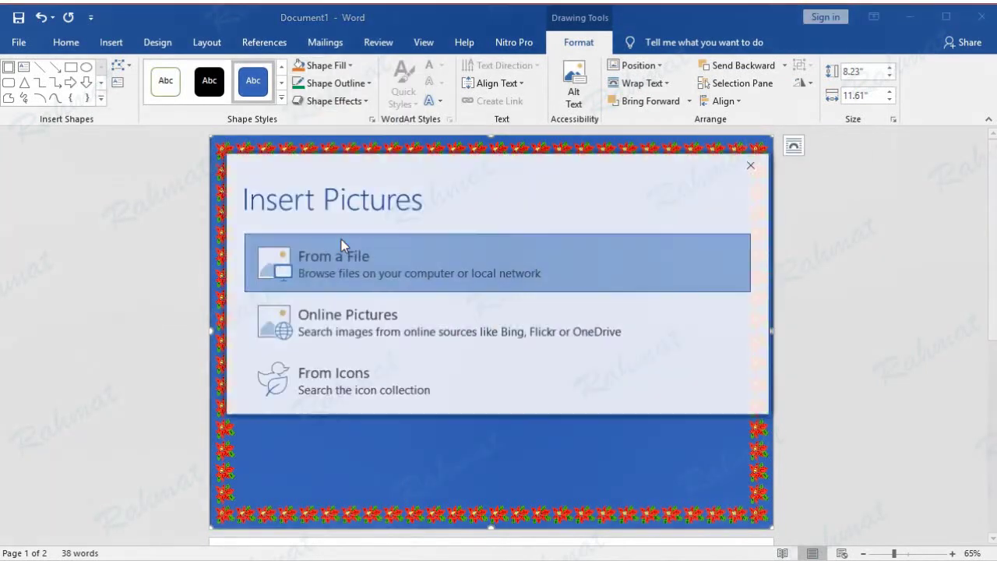
{"action": "left_click", "coordinate": [342, 242]}
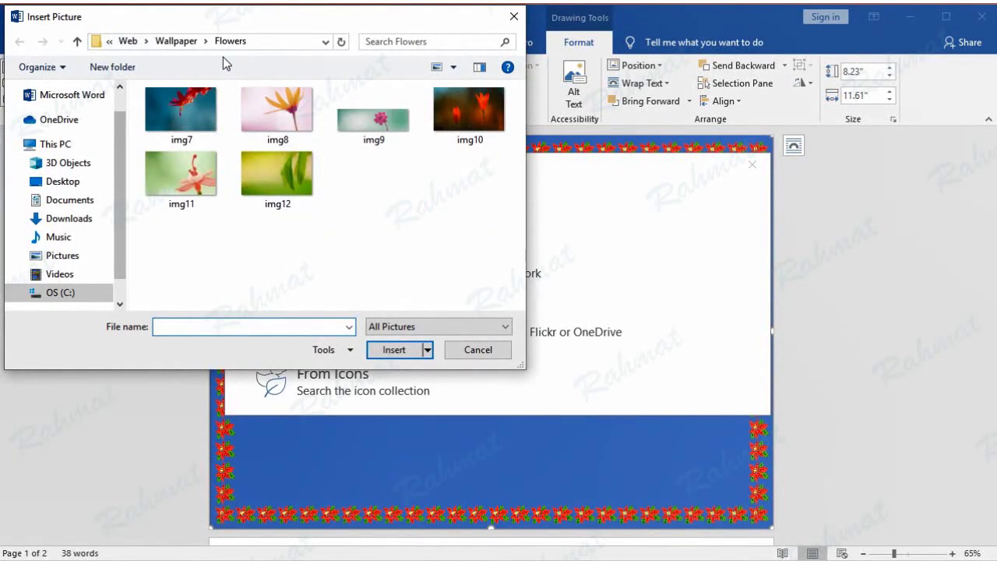
{"action": "left_click", "coordinate": [120, 305]}
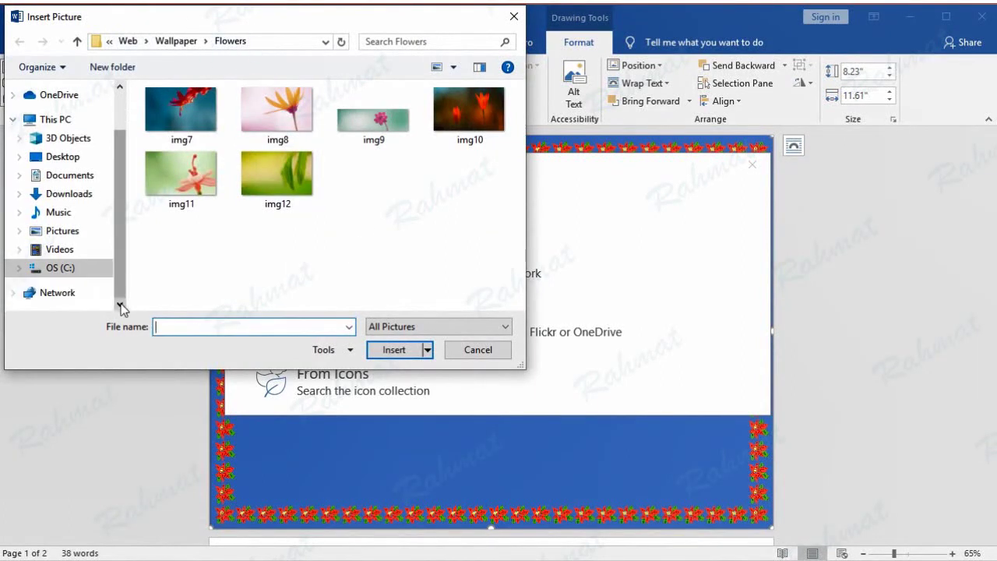
{"action": "left_click", "coordinate": [70, 268]}
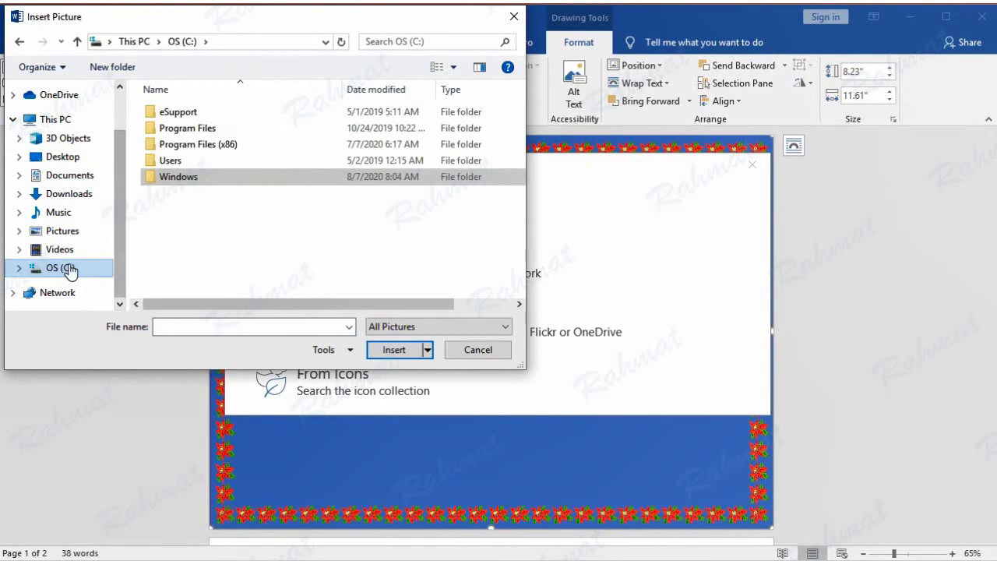
{"action": "double_click", "coordinate": [190, 178]}
{"action": "left_click_drag", "start_coordinate": [522, 117], "coordinate": [522, 274]}
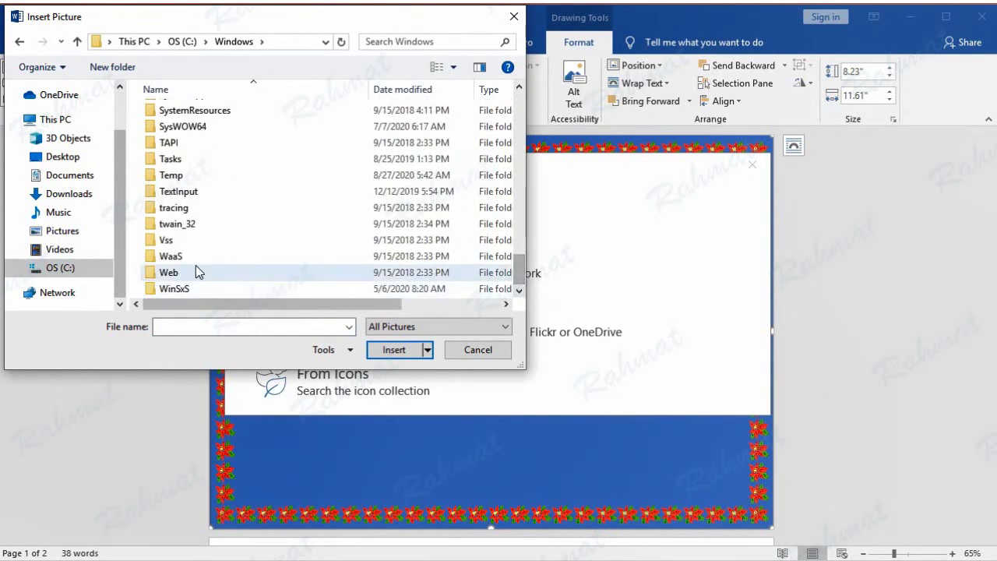
{"action": "double_click", "coordinate": [196, 269]}
{"action": "double_click", "coordinate": [174, 148]}
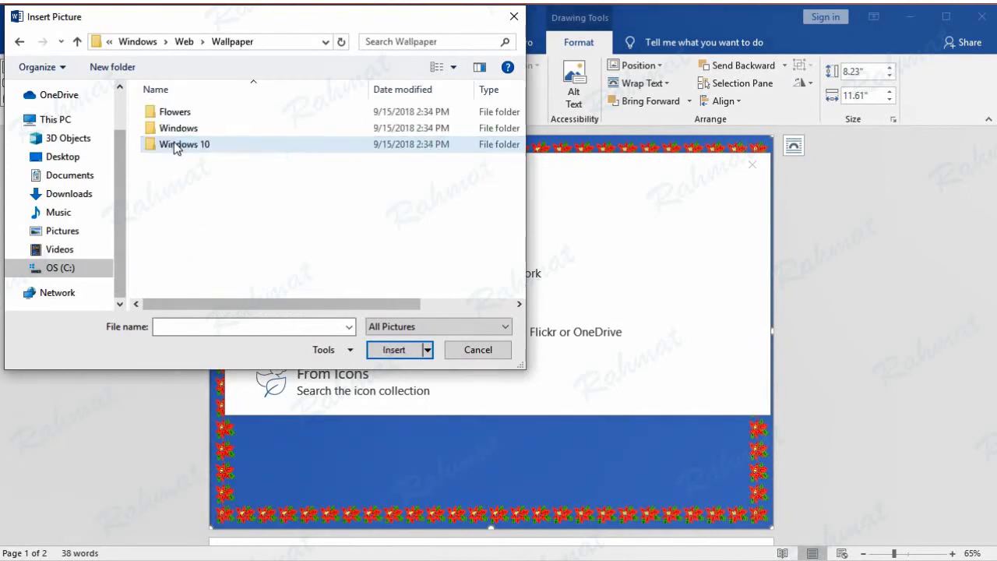
{"action": "double_click", "coordinate": [173, 111]}
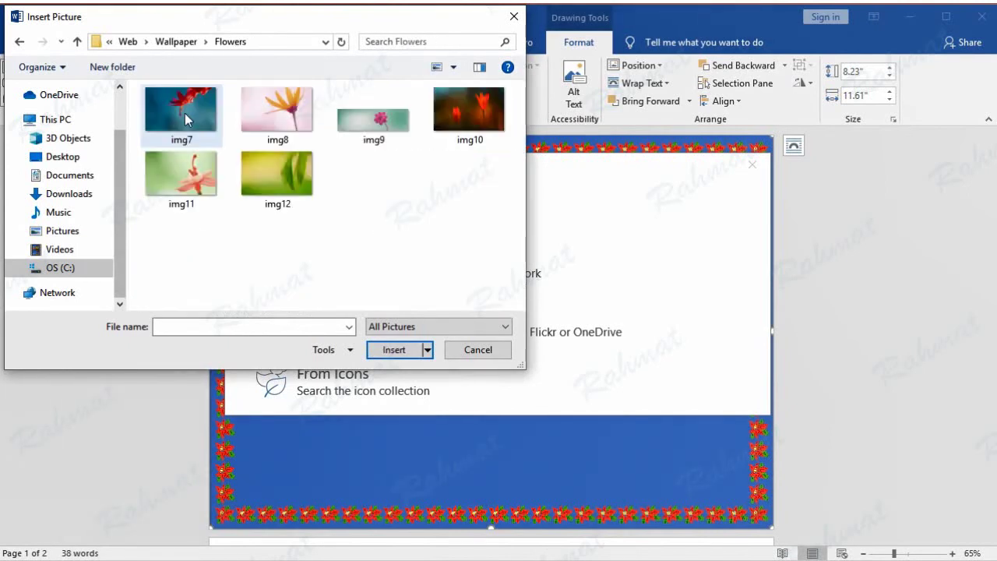
{"action": "double_click", "coordinate": [477, 113]}
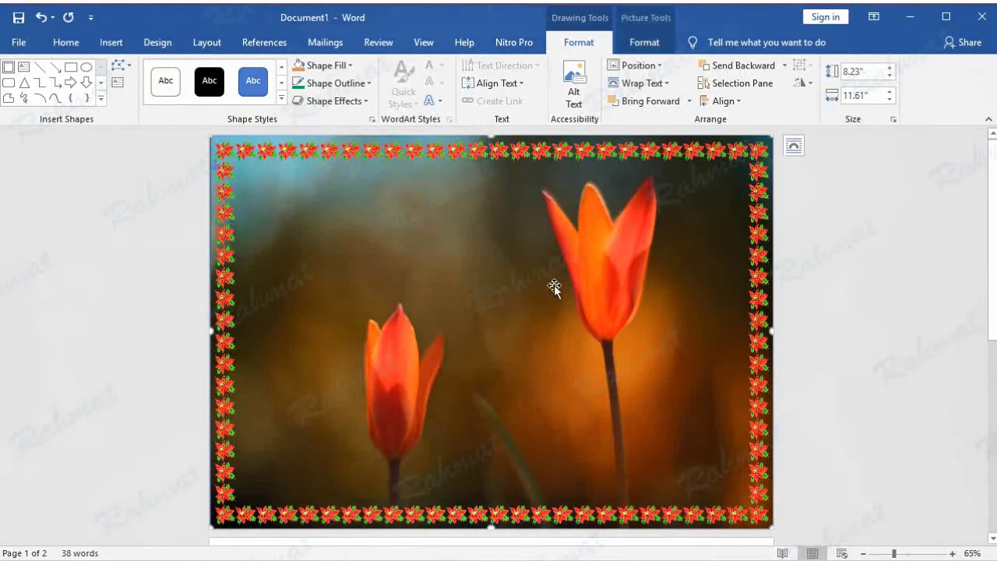
Set the tulip picture fill's transparency to 24%.
{"action": "left_click", "coordinate": [351, 67]}
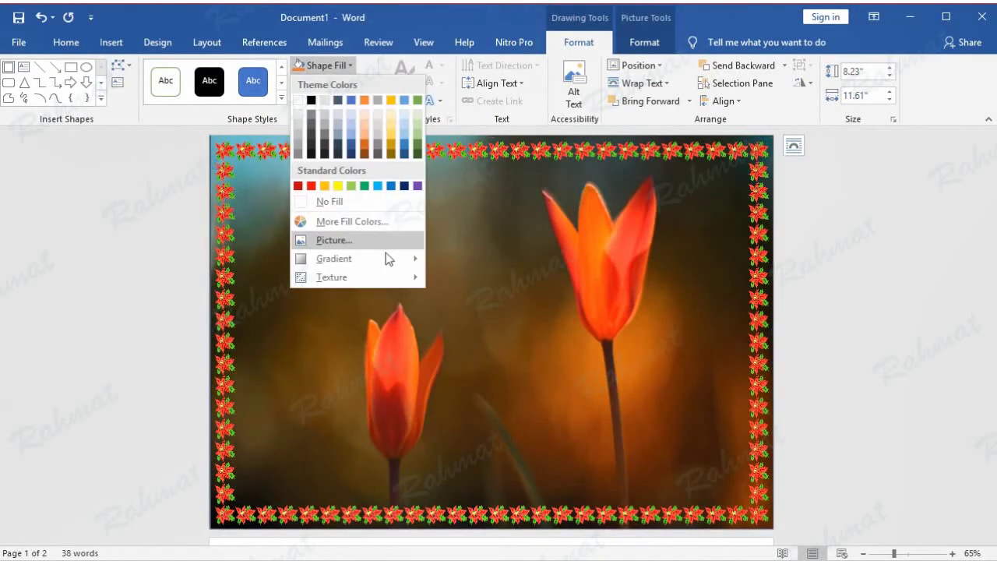
{"action": "mouse_move", "coordinate": [388, 259]}
{"action": "left_click", "coordinate": [467, 549]}
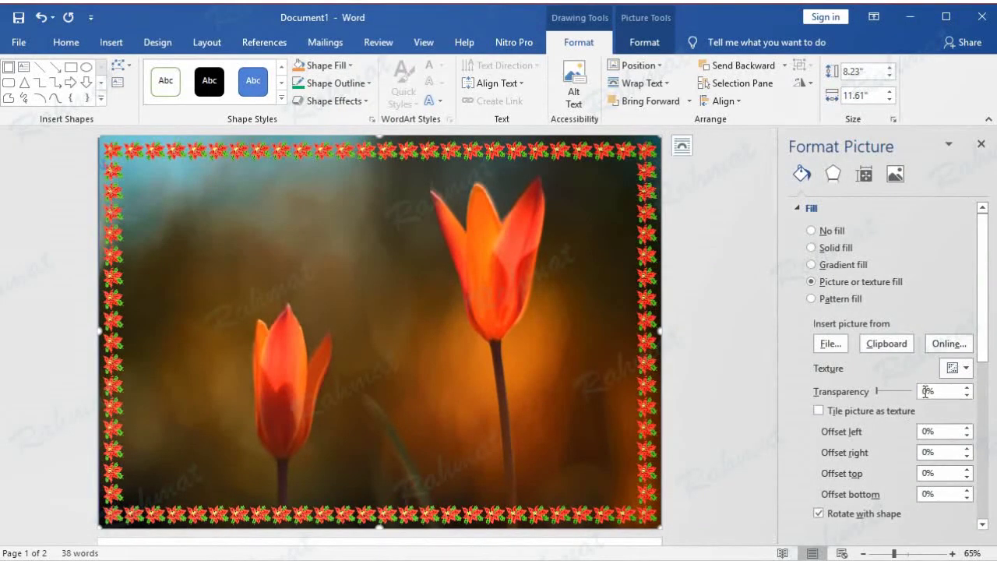
{"action": "left_click_drag", "start_coordinate": [928, 391], "coordinate": [921, 396]}
{"action": "type", "text": "24"}
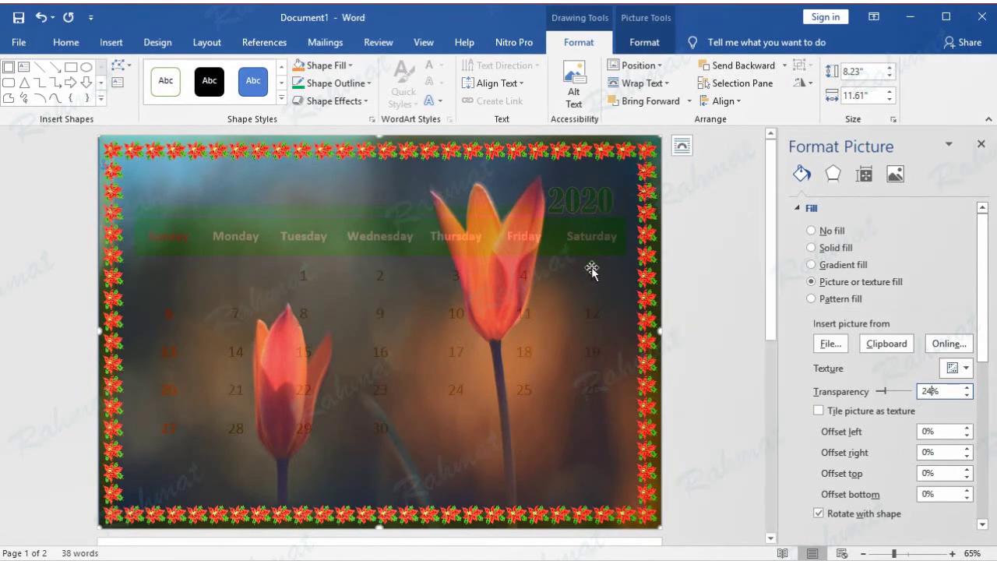
Send the tulip picture behind the calendar text.
{"action": "right_click", "coordinate": [403, 180]}
{"action": "mouse_move", "coordinate": [524, 351]}
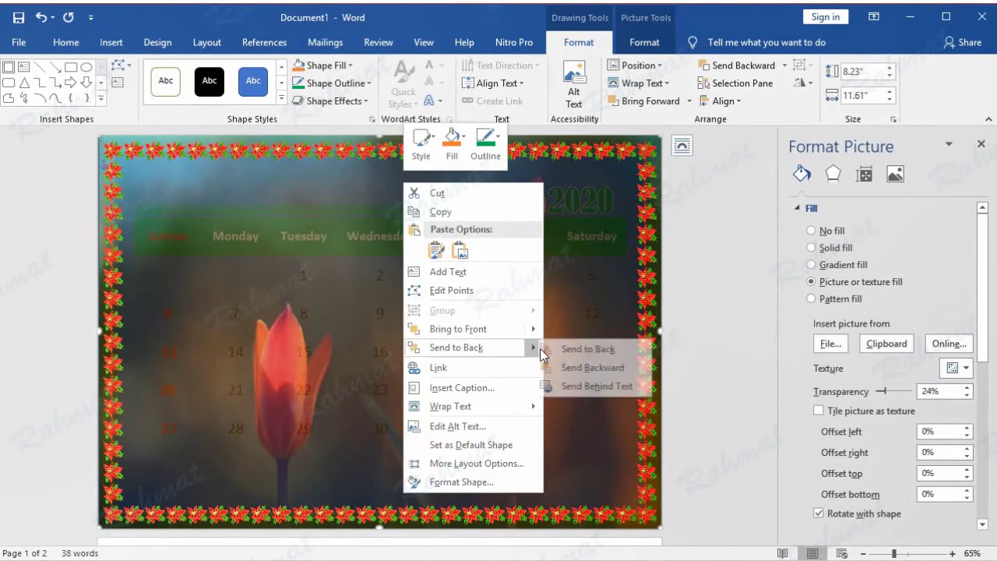
{"action": "left_click", "coordinate": [595, 385]}
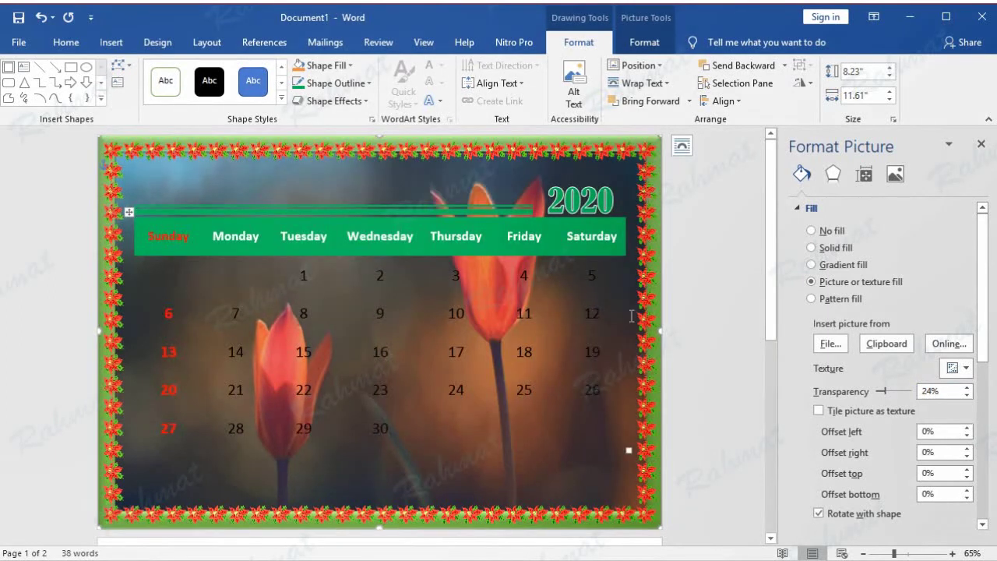
{"action": "left_click", "coordinate": [727, 211]}
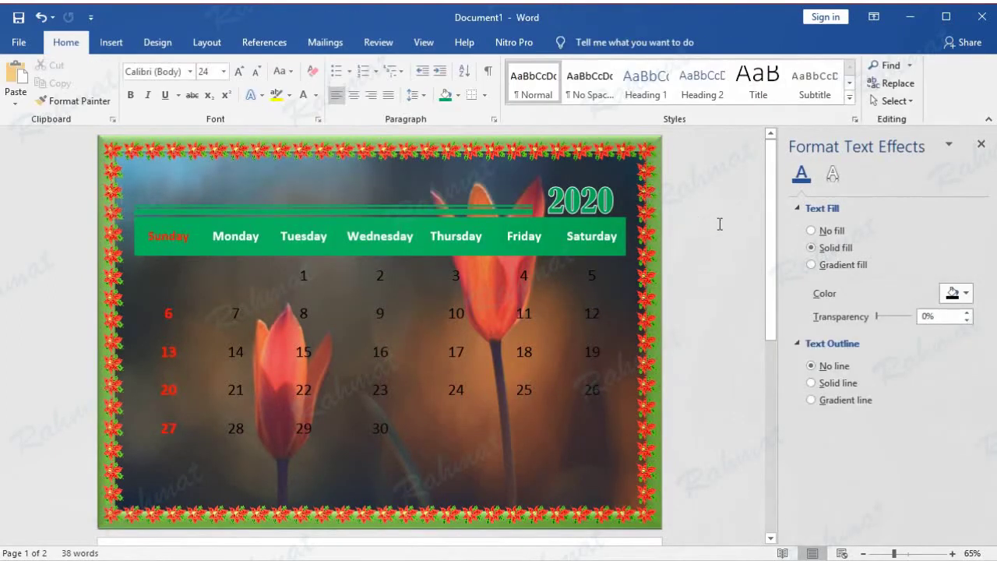
Make the Tuesday-to-Saturday date numbers, from 1 to the last row, white.
{"action": "left_click", "coordinate": [981, 143]}
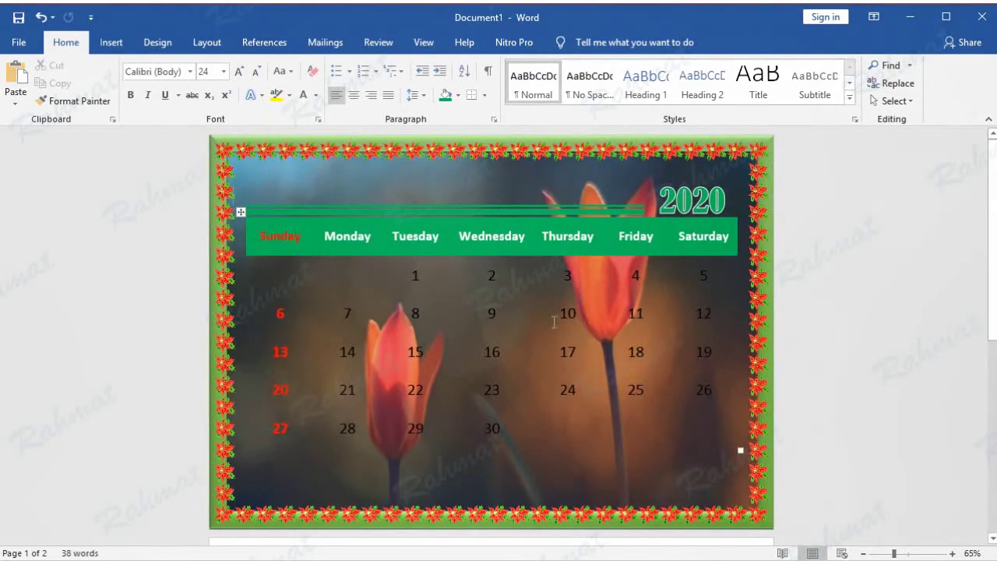
{"action": "left_click", "coordinate": [415, 275]}
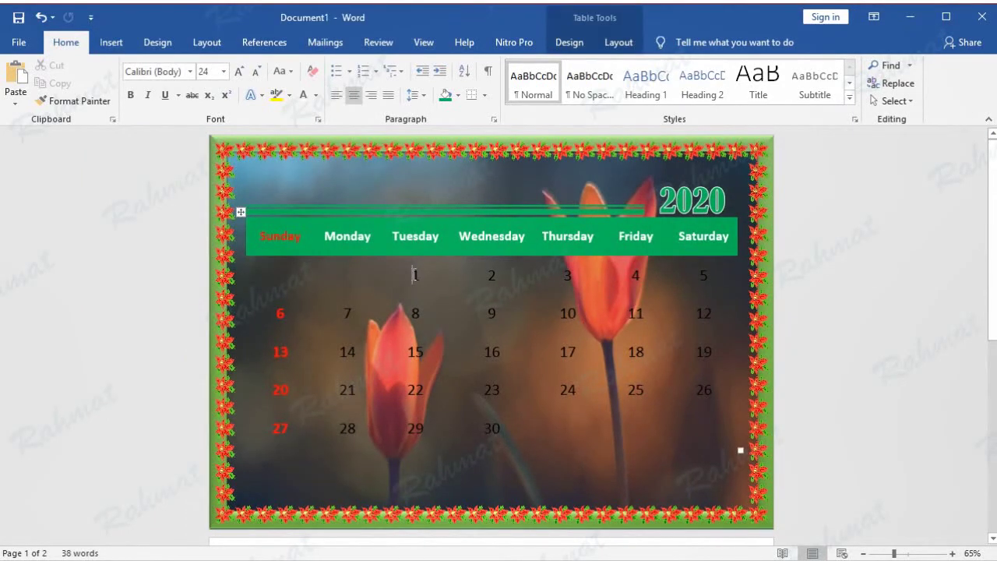
{"action": "left_click_drag", "start_coordinate": [415, 275], "coordinate": [681, 429]}
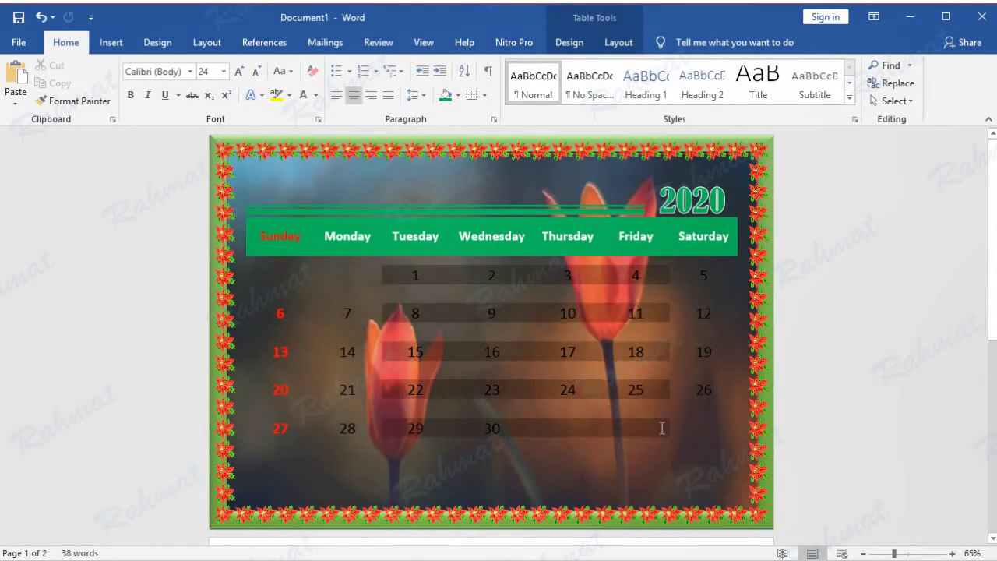
{"action": "left_click", "coordinate": [315, 95]}
{"action": "left_click", "coordinate": [303, 149]}
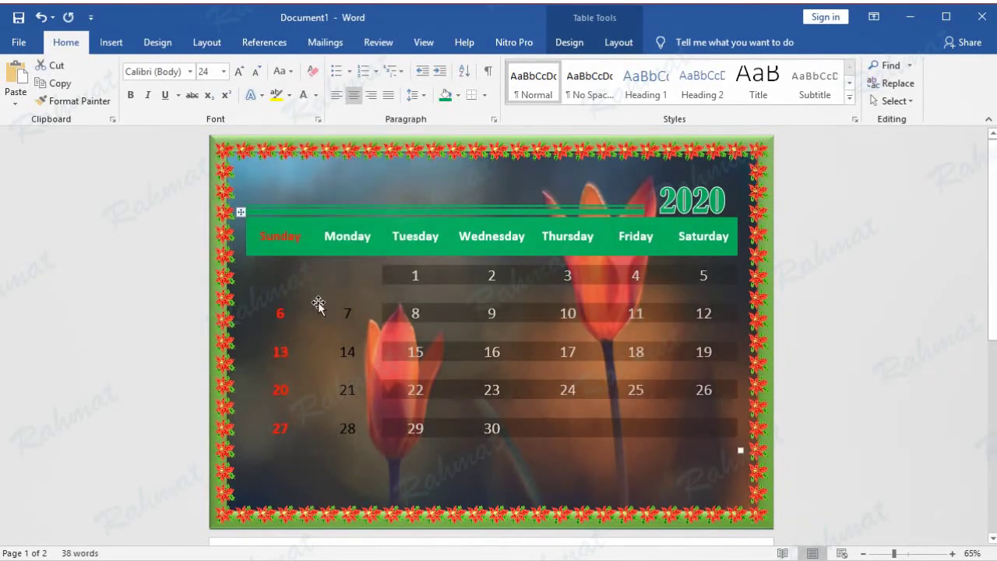
Turn the Monday dates 7–28 white, then select the Sunday column.
{"action": "left_click_drag", "start_coordinate": [347, 330], "coordinate": [365, 428]}
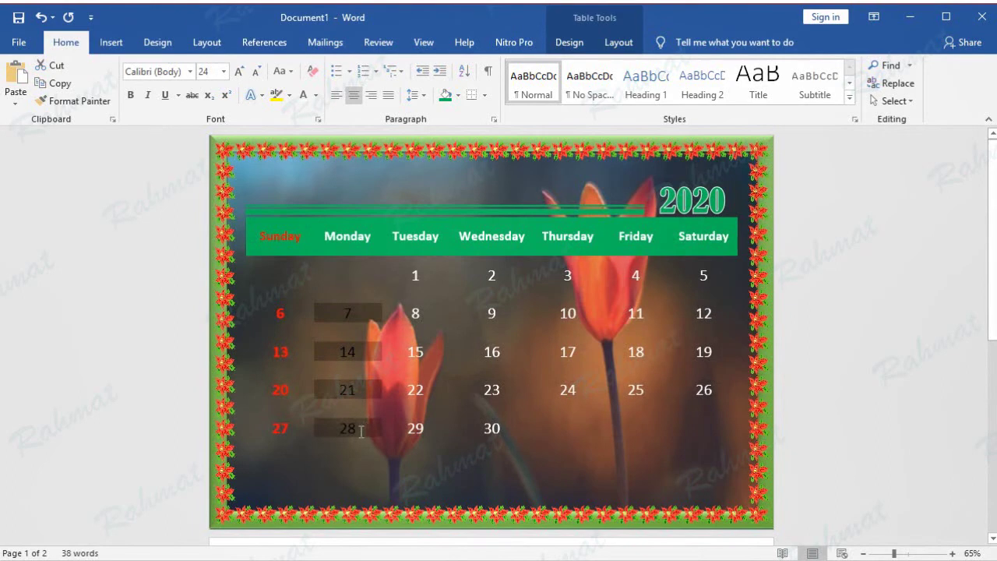
{"action": "left_click", "coordinate": [316, 95]}
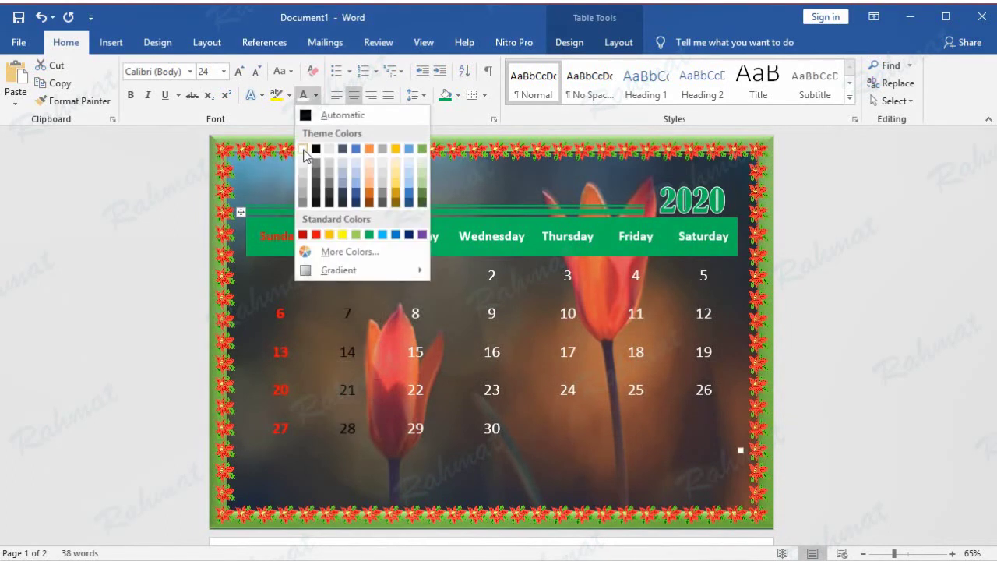
{"action": "left_click", "coordinate": [303, 149]}
{"action": "left_click", "coordinate": [838, 261]}
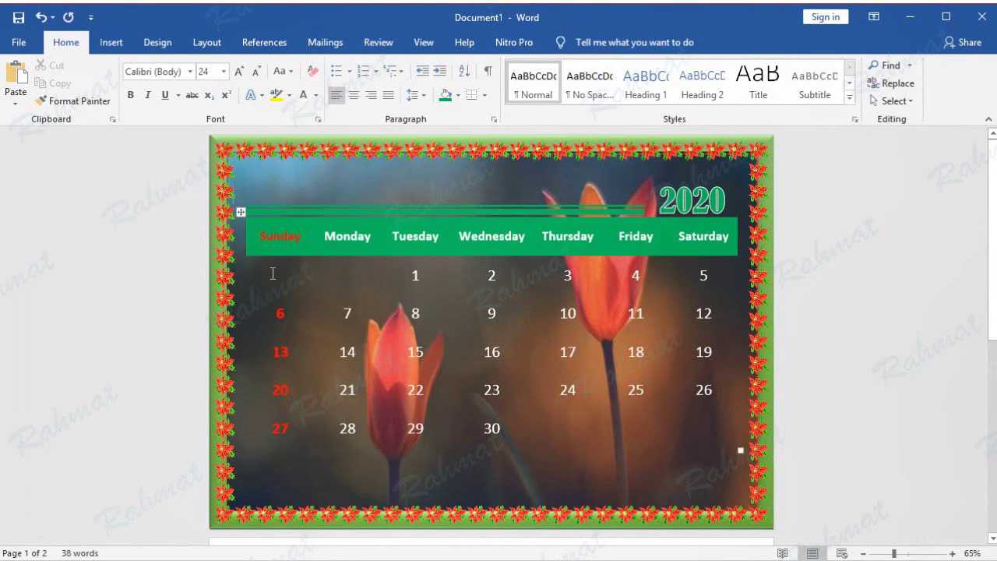
{"action": "left_click_drag", "start_coordinate": [261, 273], "coordinate": [333, 424]}
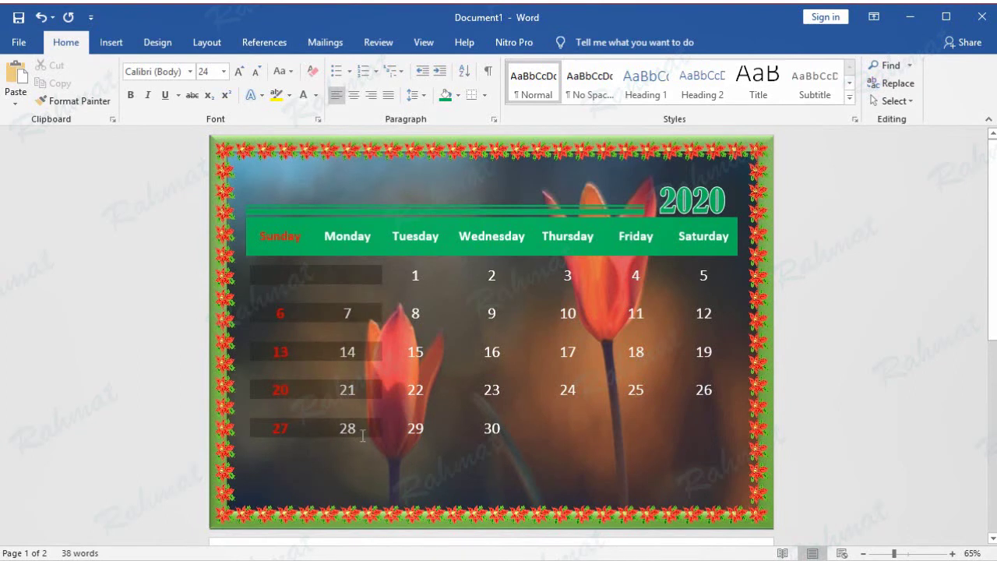
{"action": "left_click_drag", "start_coordinate": [363, 436], "coordinate": [300, 414]}
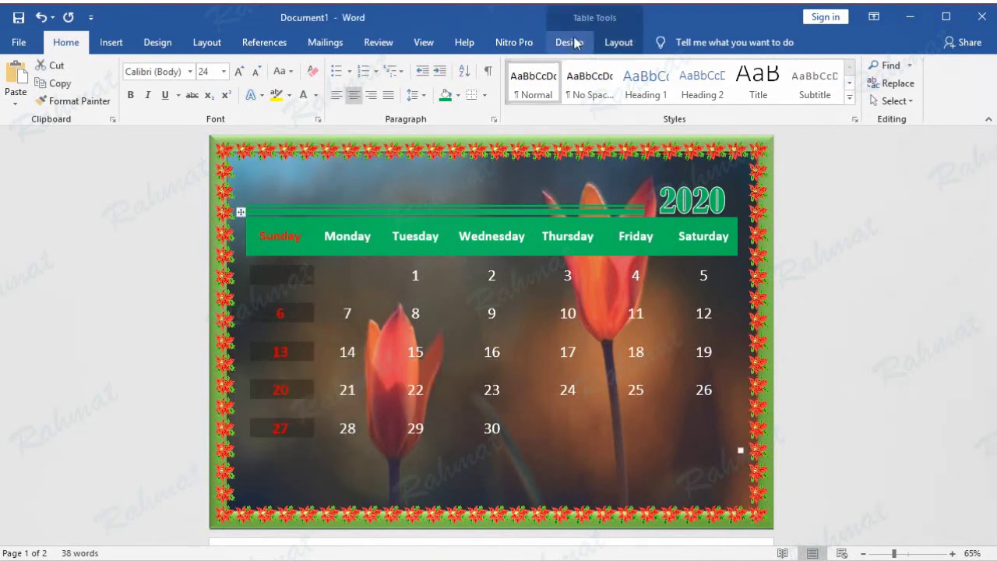
Add a 1 pt white left border along the selected Sunday date column.
{"action": "left_click", "coordinate": [573, 42]}
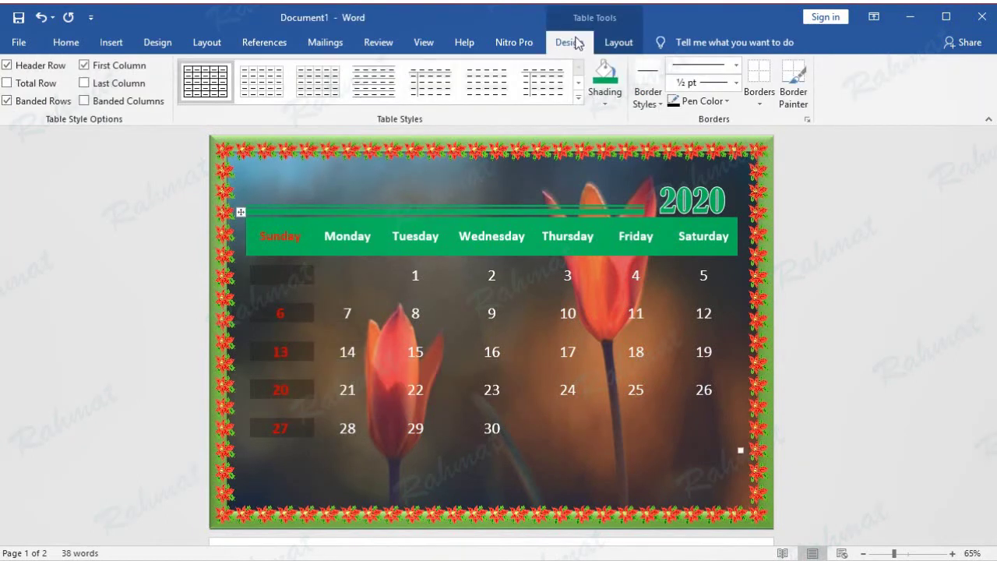
{"action": "left_click", "coordinate": [737, 82]}
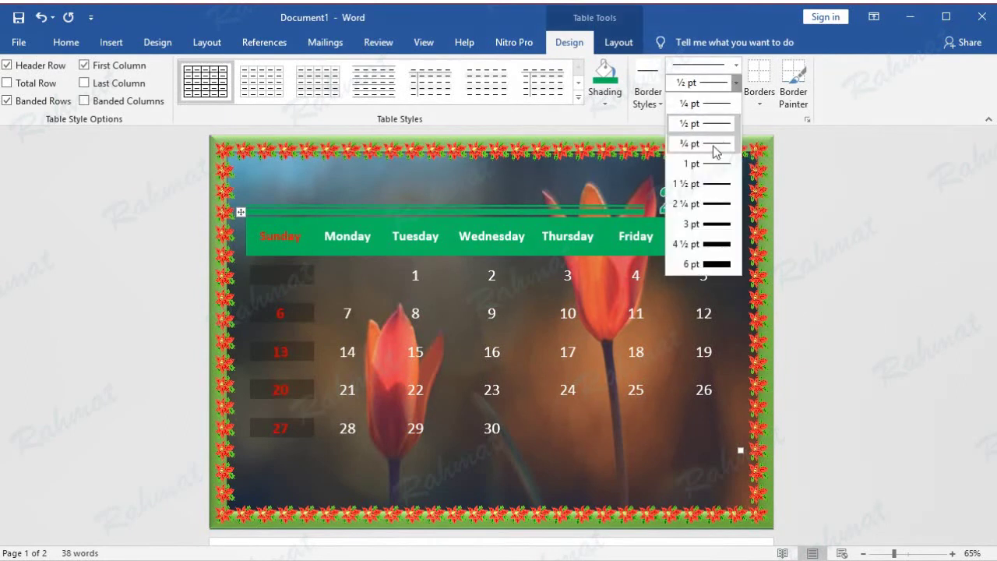
{"action": "left_click", "coordinate": [709, 163]}
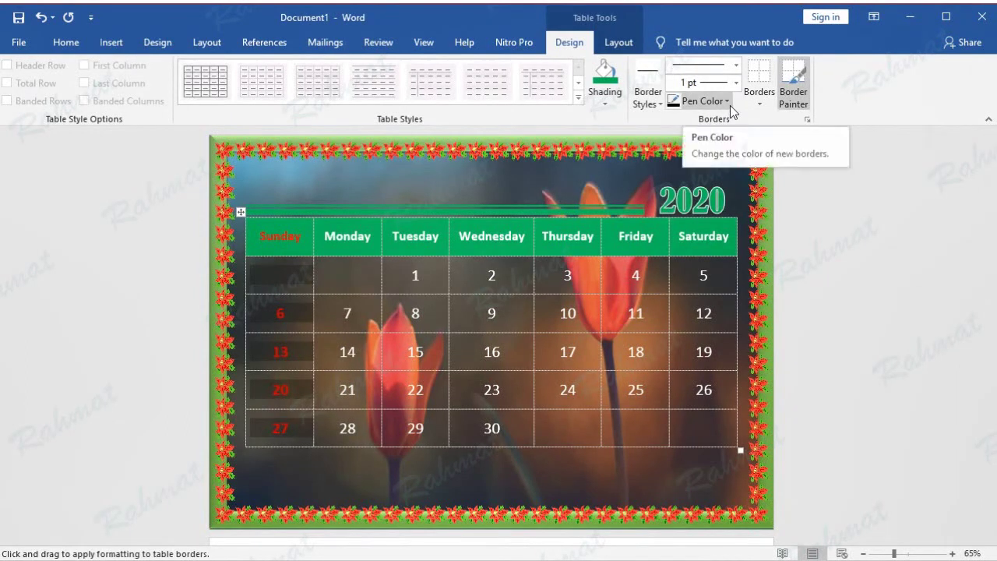
{"action": "left_click", "coordinate": [730, 106]}
{"action": "left_click", "coordinate": [677, 159]}
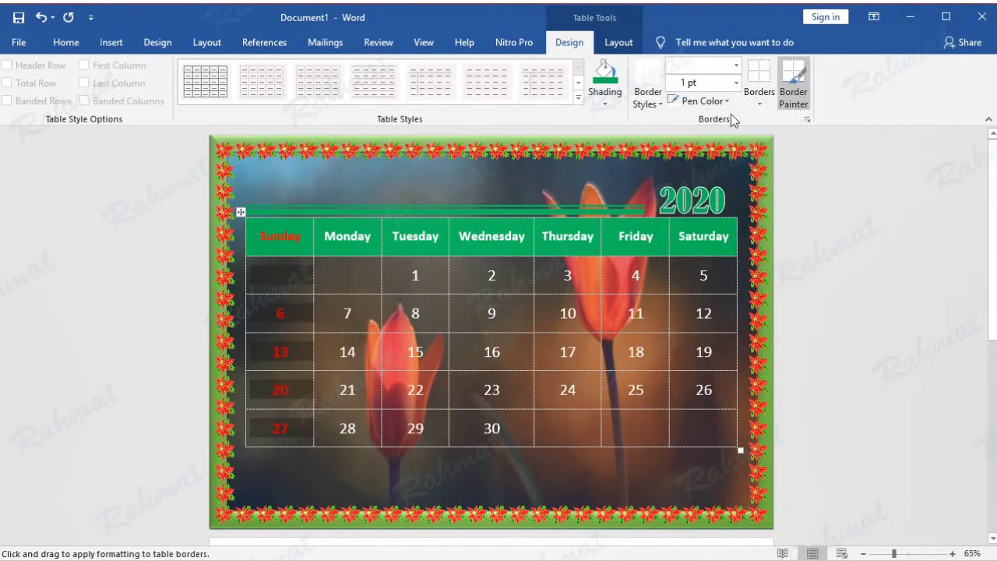
{"action": "left_click", "coordinate": [760, 105]}
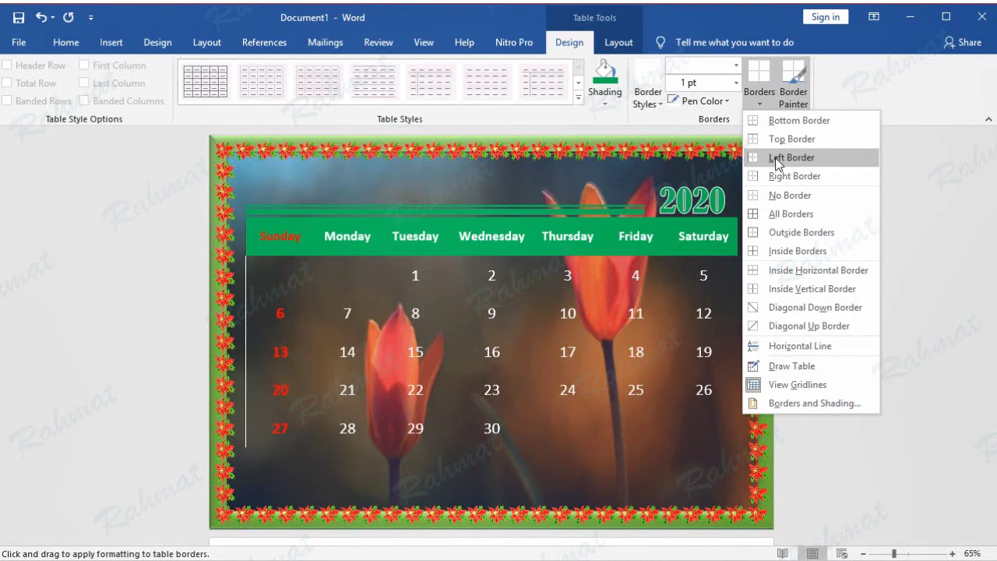
{"action": "left_click", "coordinate": [776, 160]}
{"action": "left_click", "coordinate": [835, 254]}
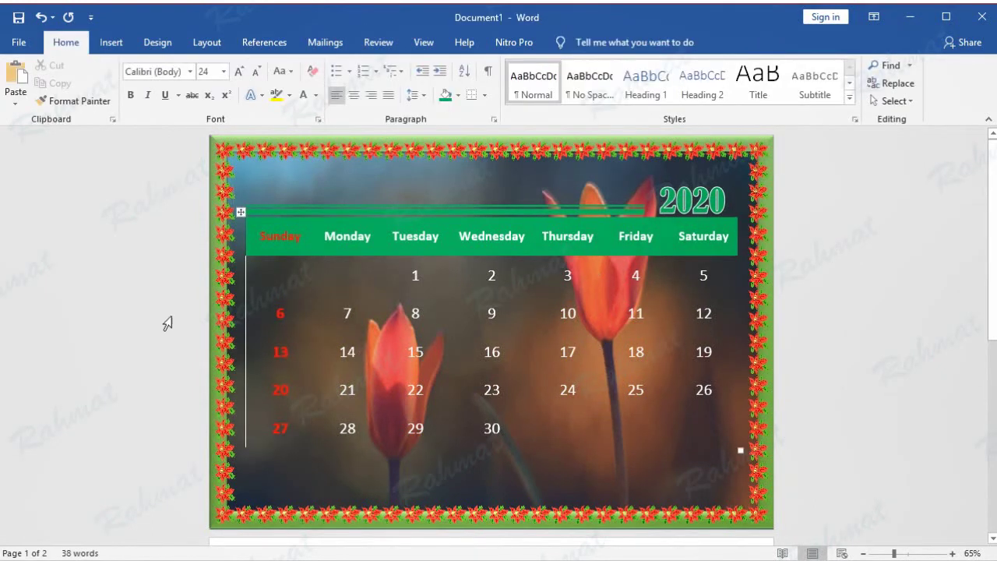
Replace the 1 pt left border with a ½ pt white left border.
{"action": "left_click", "coordinate": [40, 17]}
{"action": "left_click", "coordinate": [40, 17]}
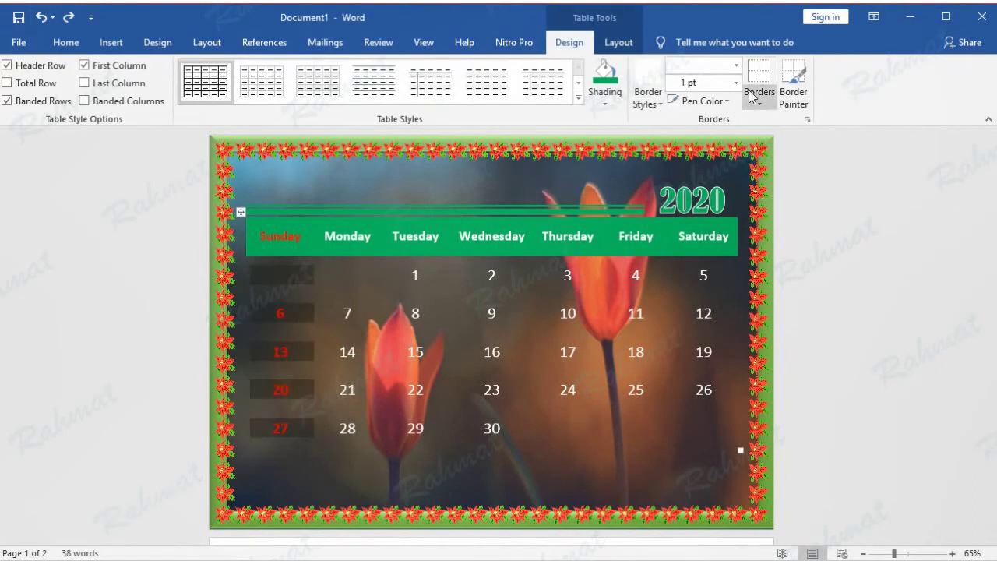
{"action": "left_click", "coordinate": [736, 82]}
{"action": "left_click", "coordinate": [713, 123]}
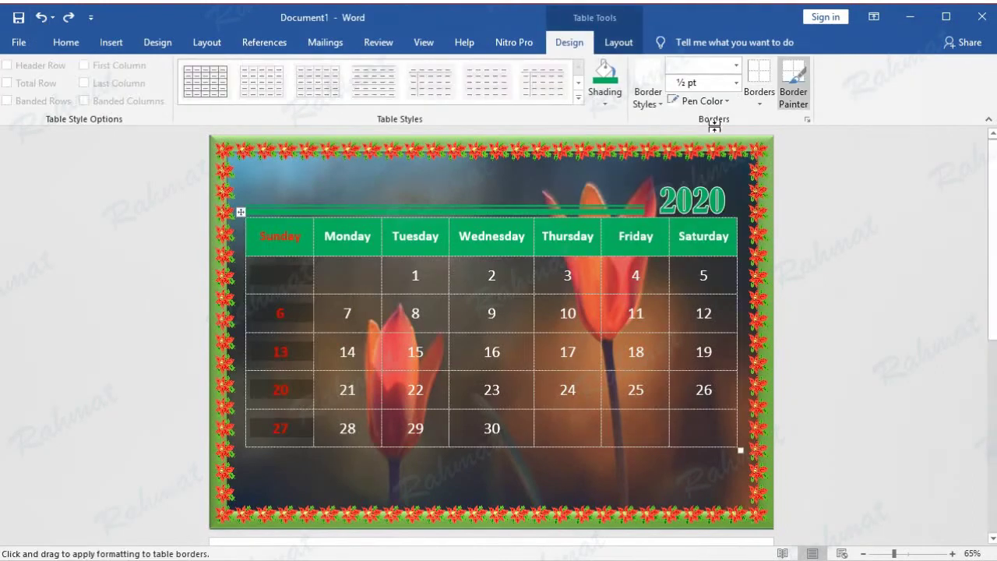
{"action": "left_click", "coordinate": [765, 102]}
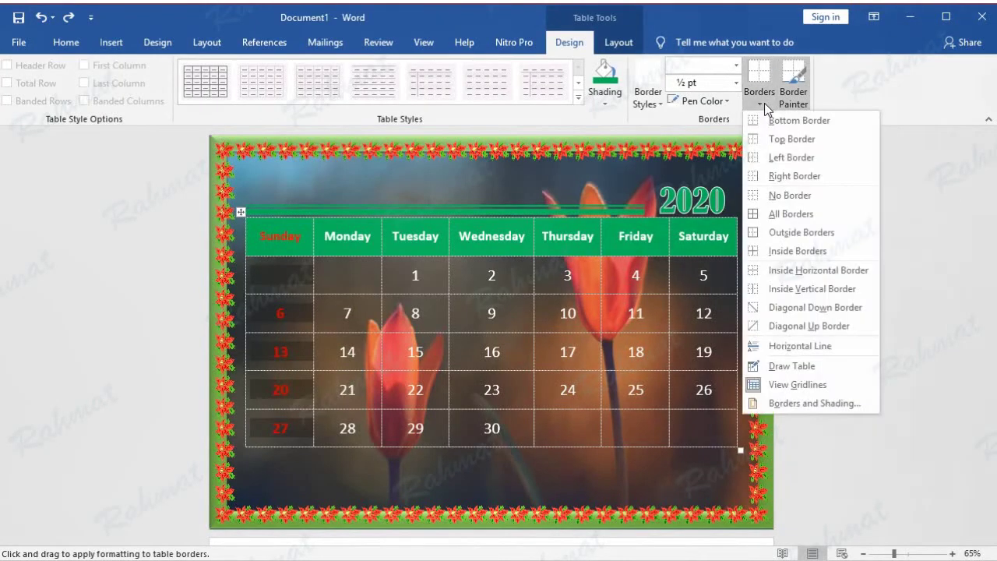
{"action": "left_click", "coordinate": [783, 157]}
{"action": "left_click", "coordinate": [822, 219]}
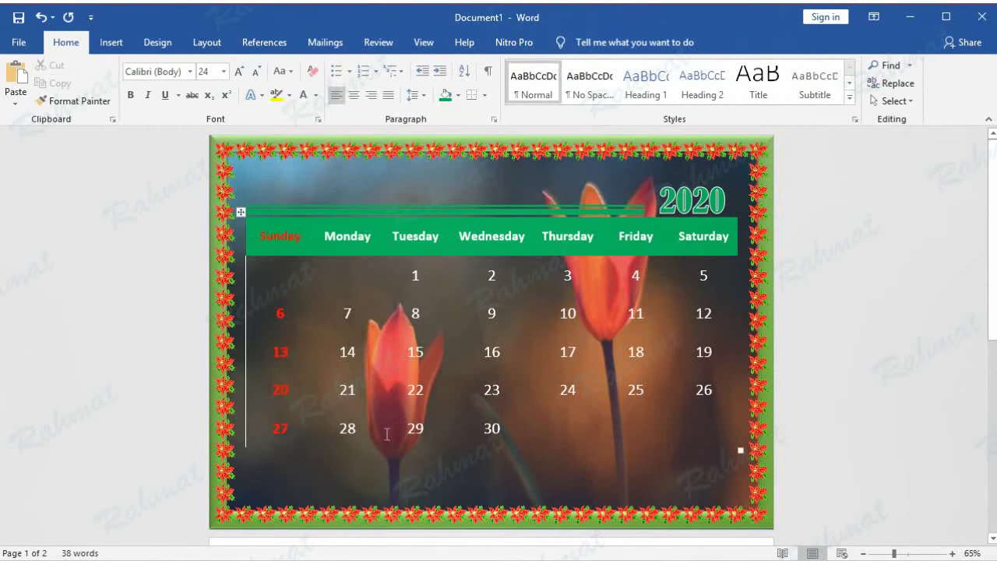
Add a white bottom border beneath the last row (27–30), undoing an accidental photo move.
{"action": "left_click_drag", "start_coordinate": [274, 430], "coordinate": [690, 441]}
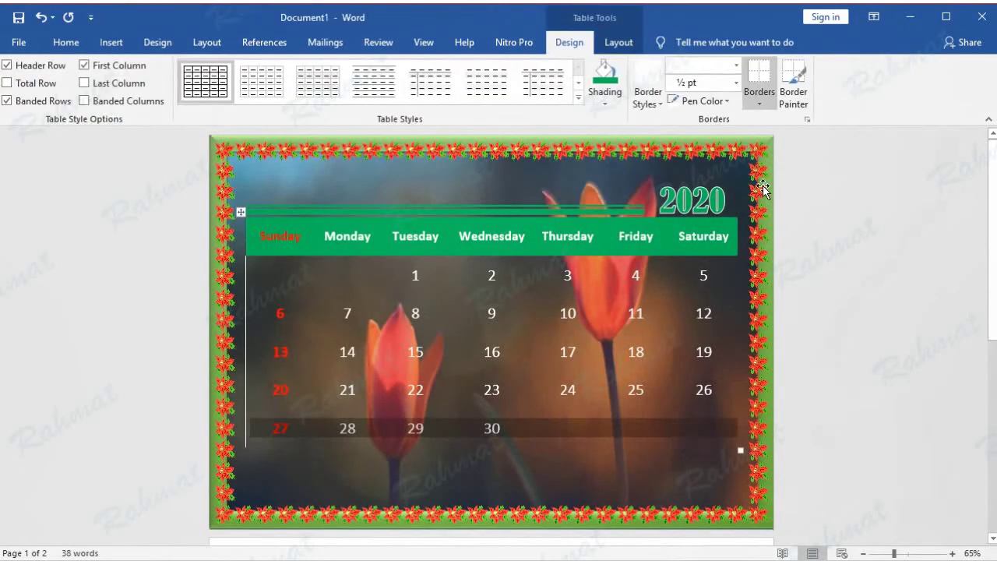
{"action": "left_click", "coordinate": [759, 109]}
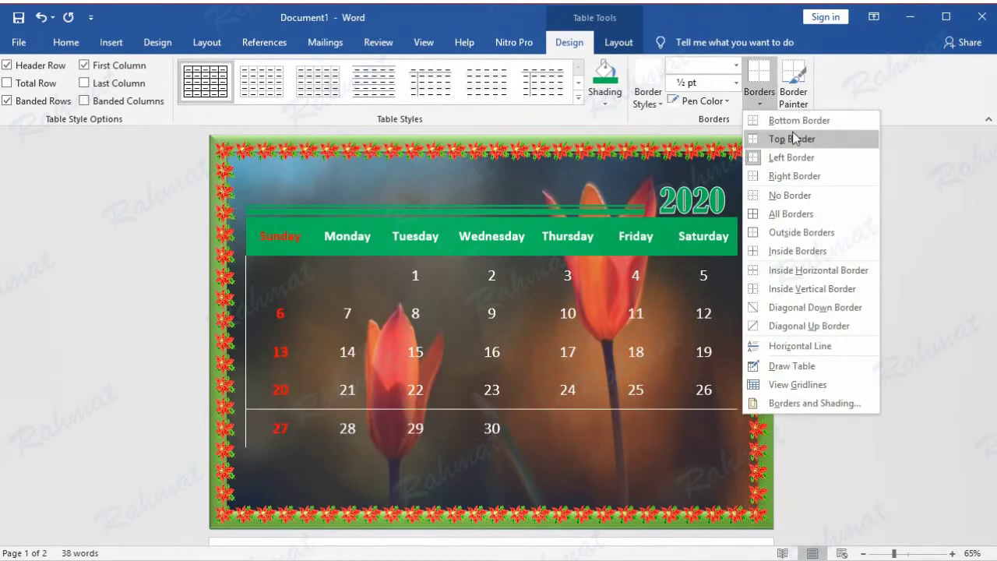
{"action": "left_click", "coordinate": [795, 115]}
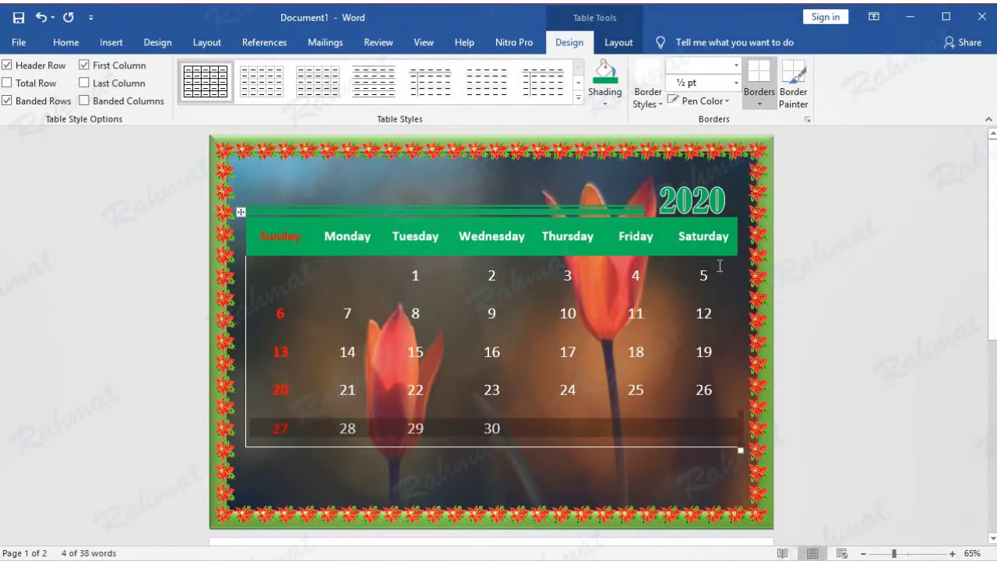
{"action": "left_click", "coordinate": [725, 352]}
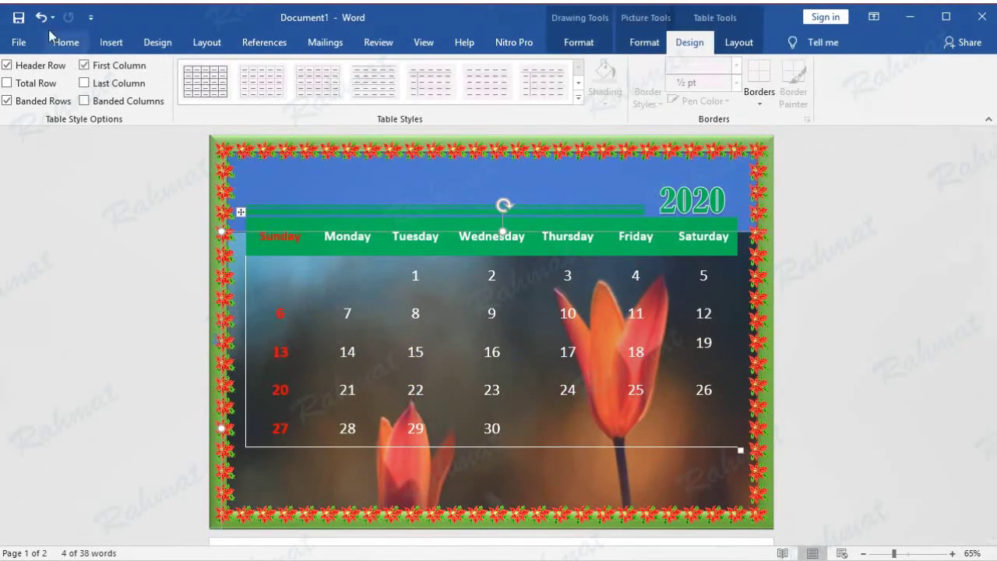
{"action": "left_click", "coordinate": [40, 18]}
Add a ½ pt white right border beside the Saturday date column.
{"action": "left_click", "coordinate": [699, 269]}
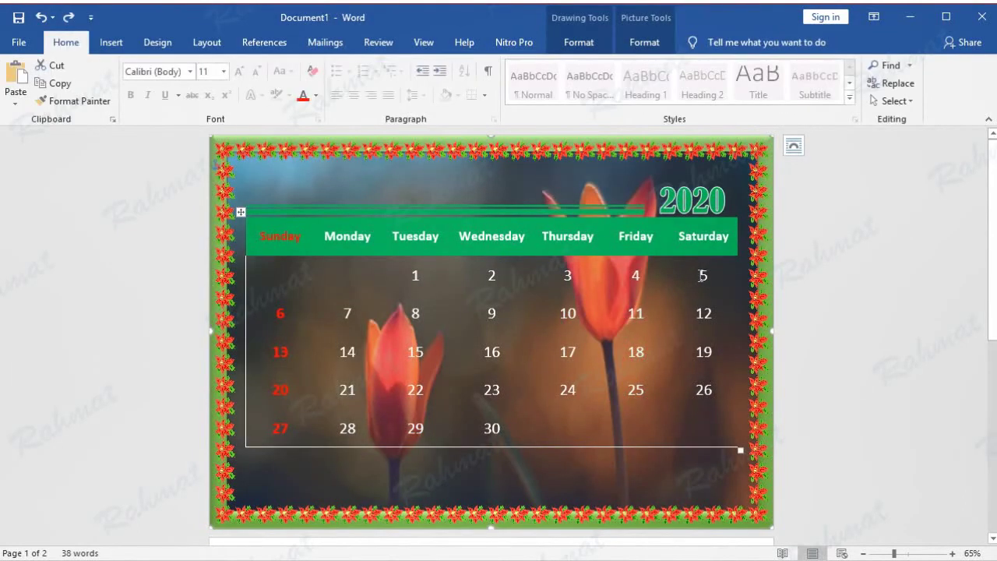
{"action": "left_click", "coordinate": [713, 429]}
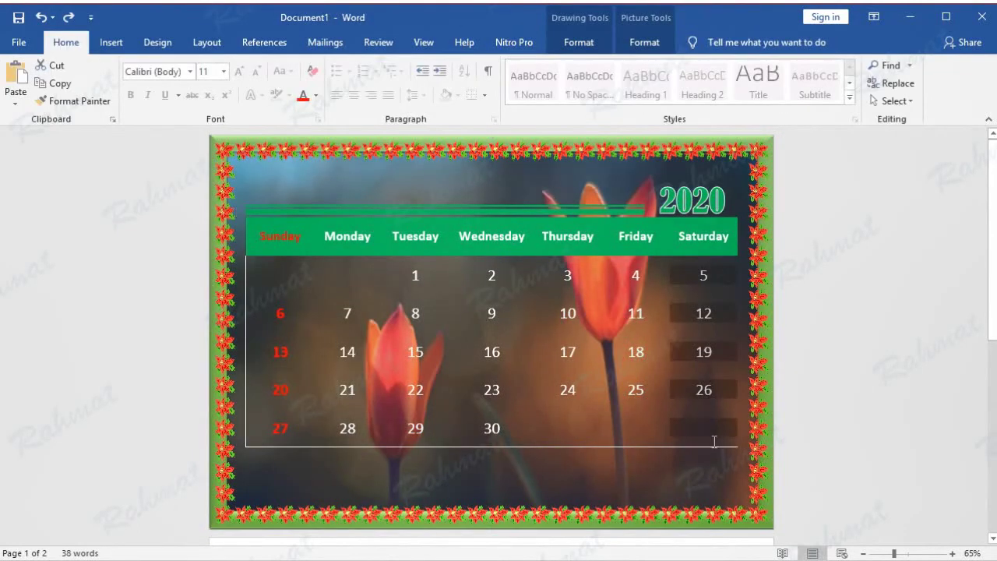
{"action": "left_click", "coordinate": [713, 441]}
{"action": "left_click", "coordinate": [760, 110]}
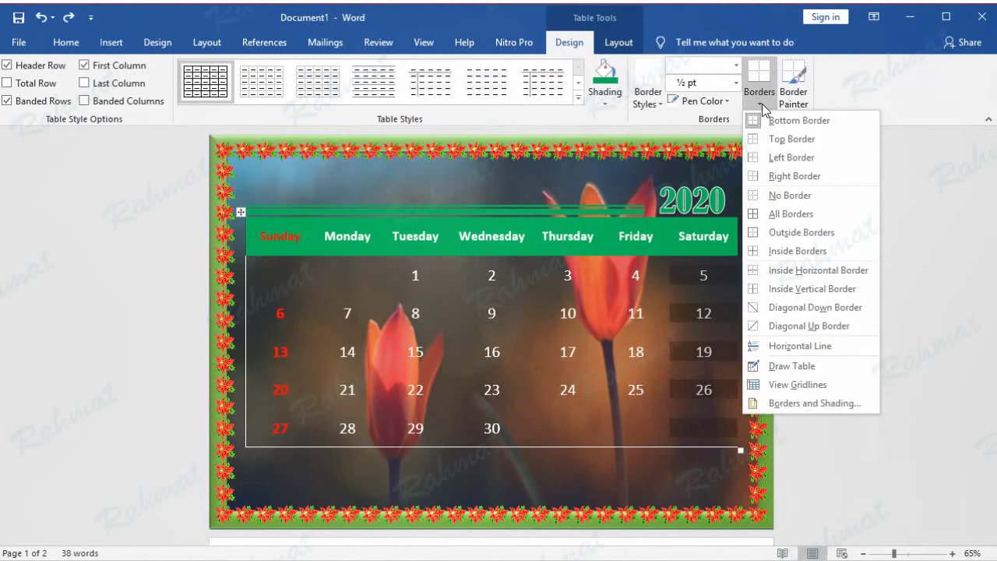
{"action": "left_click", "coordinate": [736, 84]}
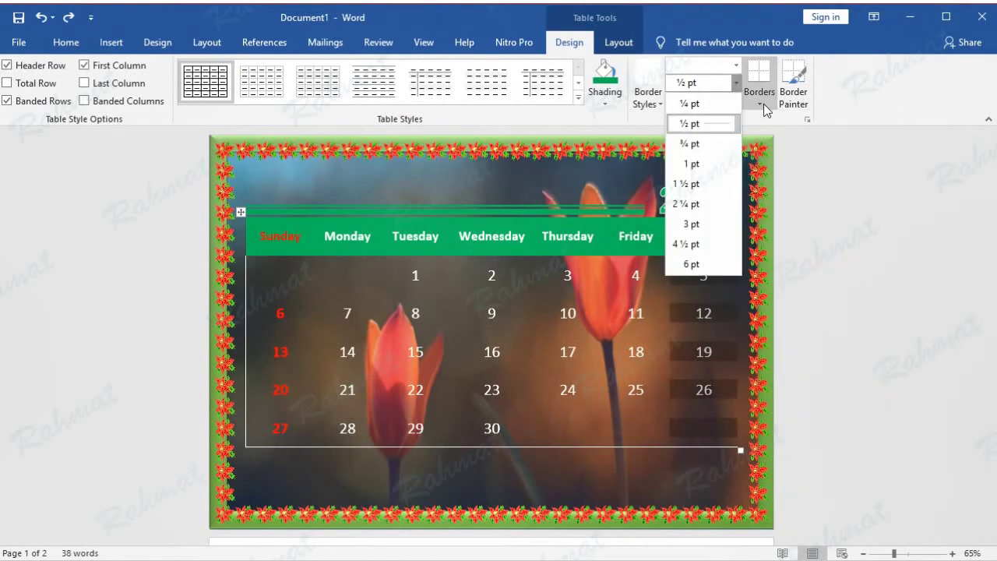
{"action": "left_click", "coordinate": [764, 105]}
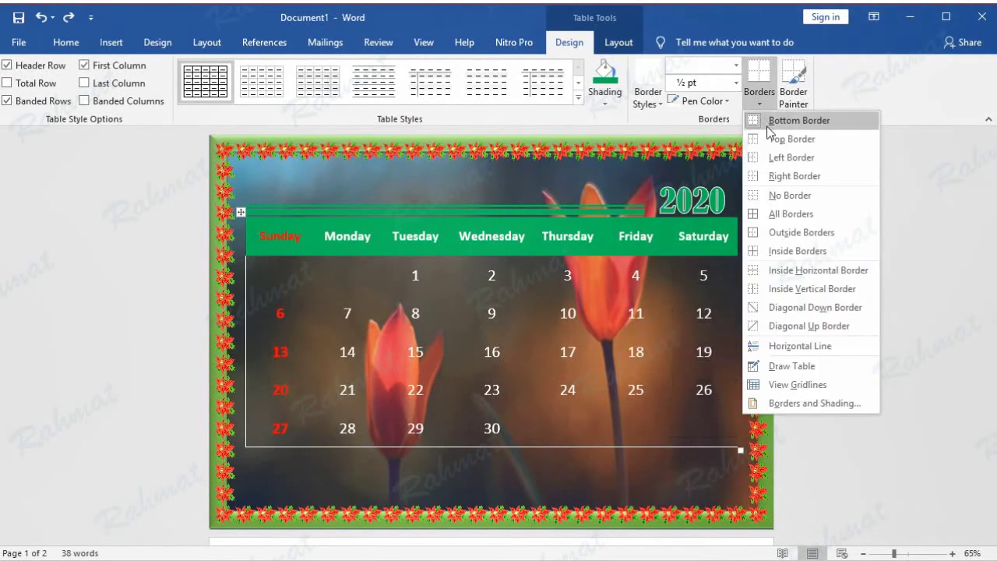
{"action": "left_click", "coordinate": [788, 177]}
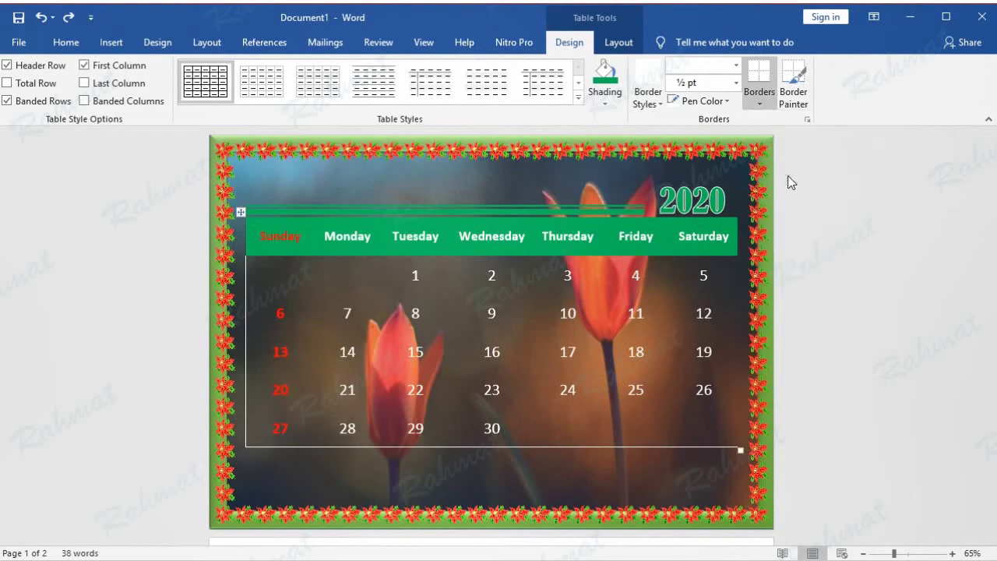
{"action": "left_click", "coordinate": [834, 276]}
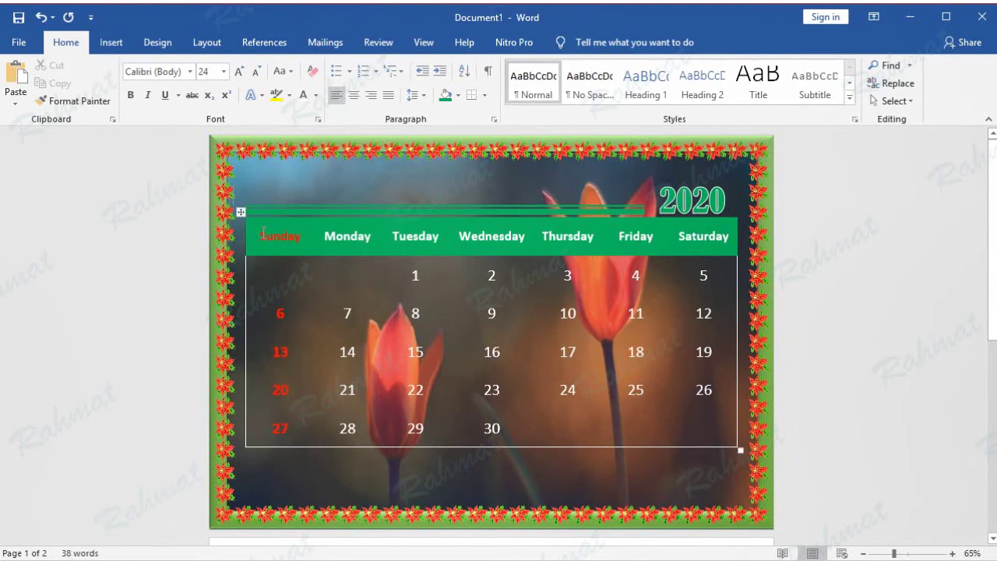
Set the table border pen to green and apply a border to the Sunday header cell.
{"action": "left_click_drag", "start_coordinate": [263, 234], "coordinate": [307, 236]}
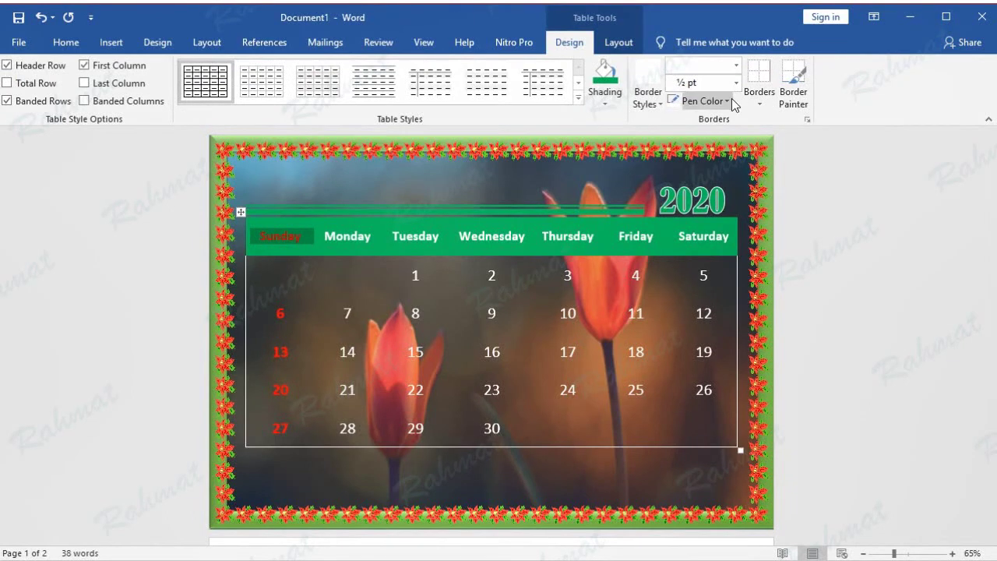
{"action": "left_click", "coordinate": [729, 100]}
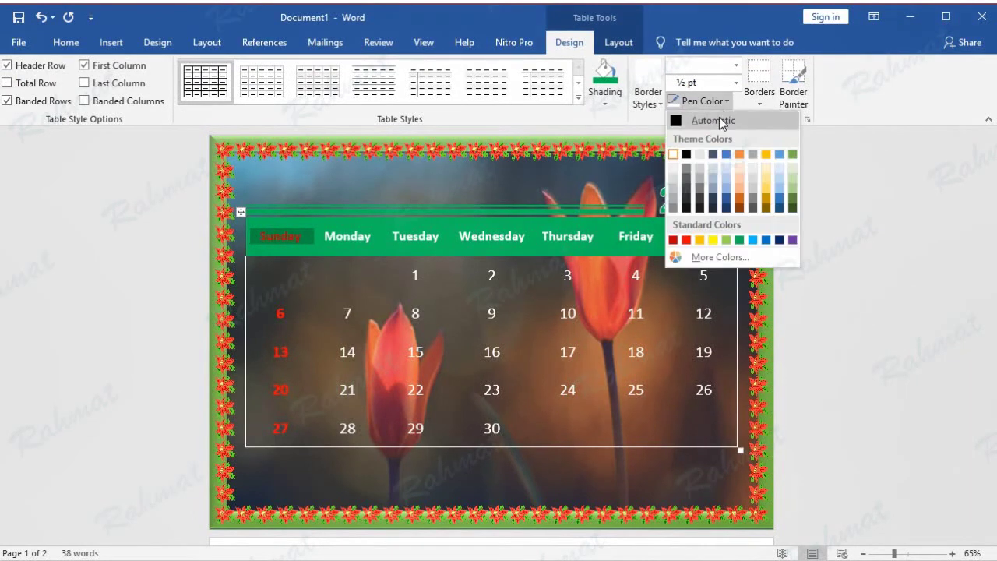
{"action": "left_click", "coordinate": [739, 239]}
{"action": "left_click", "coordinate": [758, 97]}
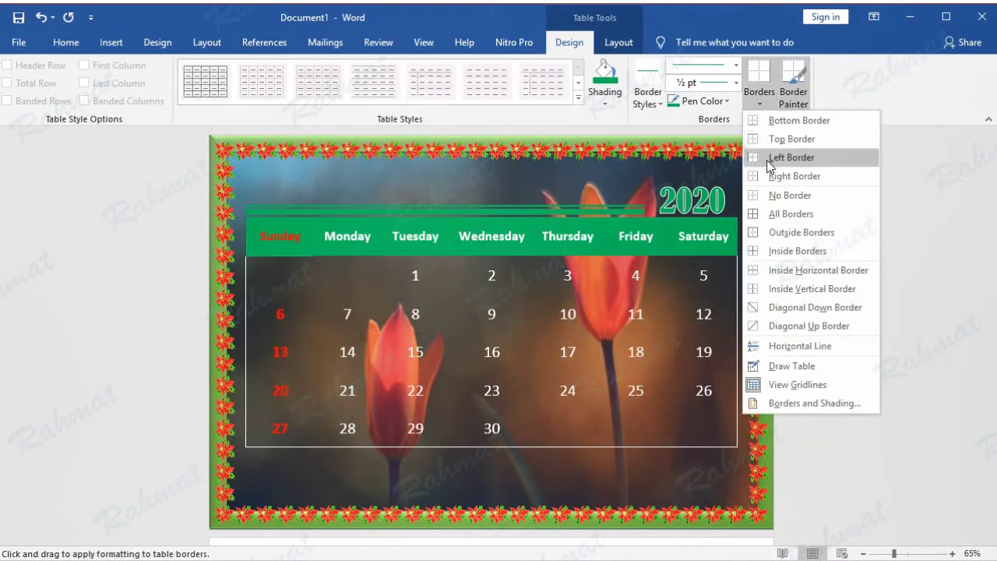
{"action": "left_click", "coordinate": [791, 157]}
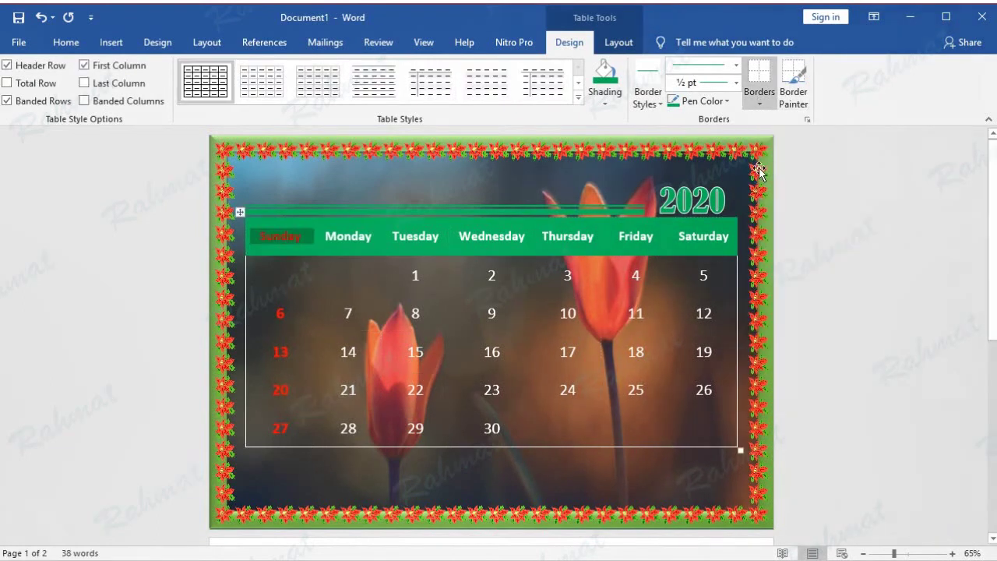
{"action": "left_click", "coordinate": [886, 236]}
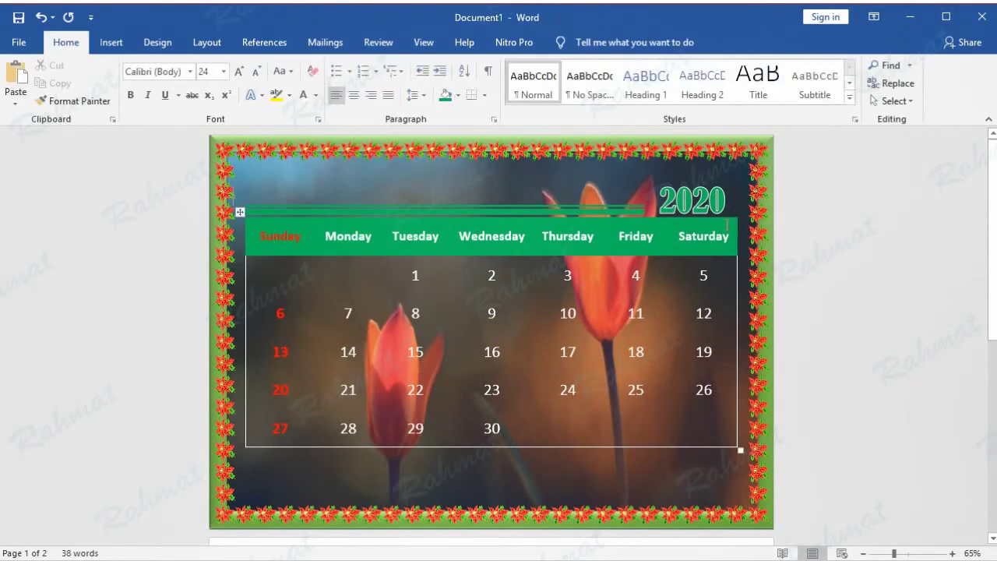
Undo the accidental move of the 2020 title and apply another option from the table's Borders list.
{"action": "left_click_drag", "start_coordinate": [705, 226], "coordinate": [706, 246]}
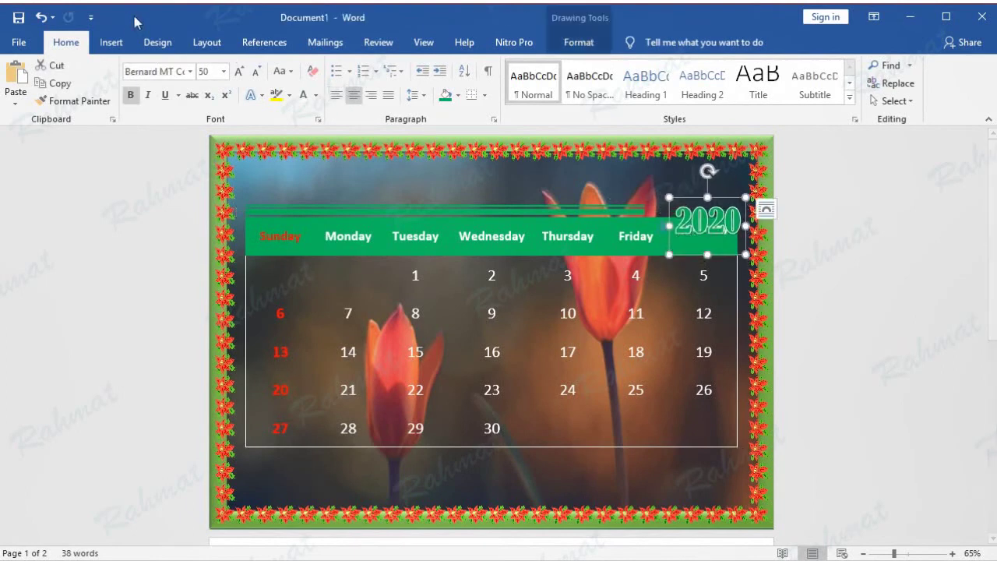
{"action": "left_click", "coordinate": [42, 20]}
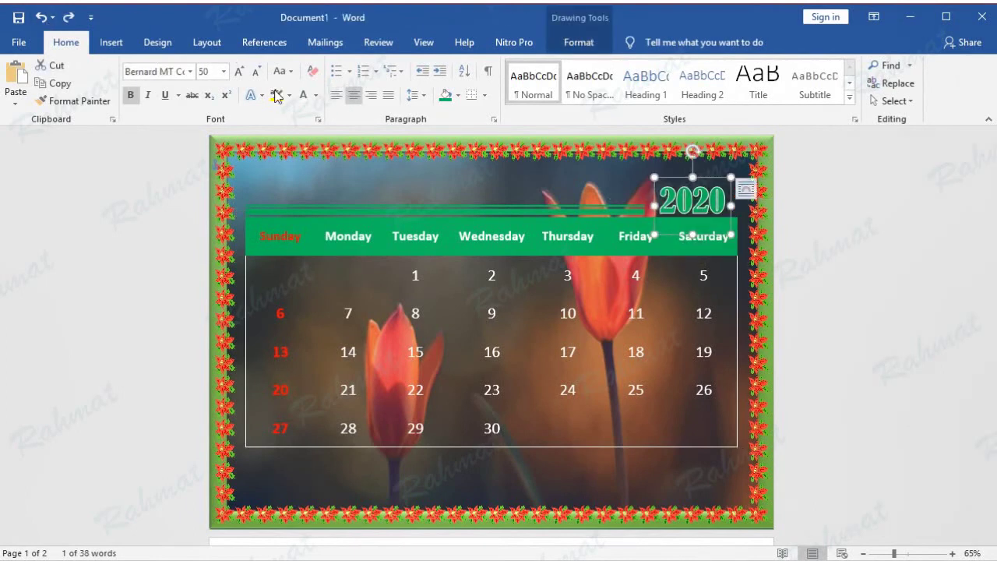
{"action": "left_click", "coordinate": [709, 243]}
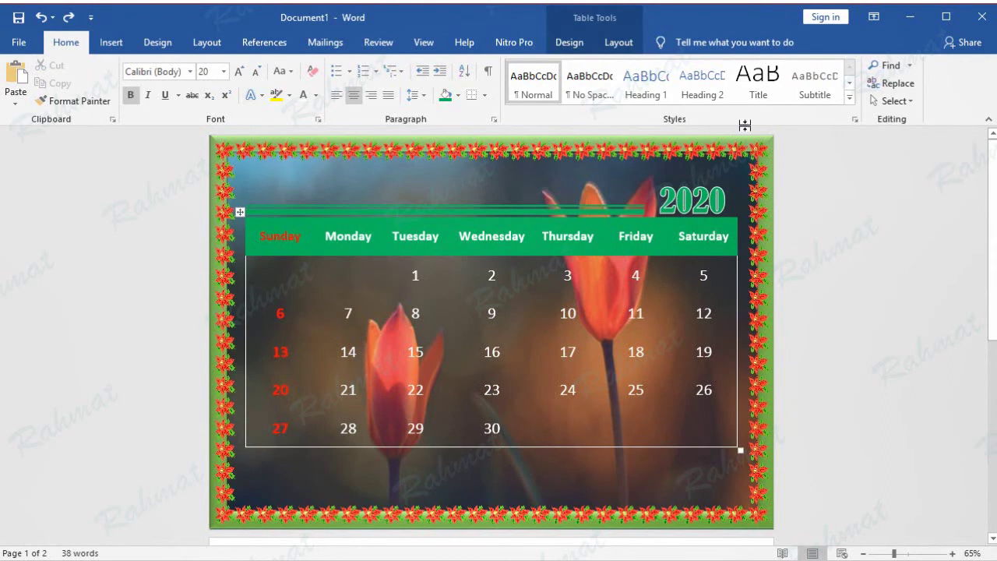
{"action": "left_click", "coordinate": [569, 45]}
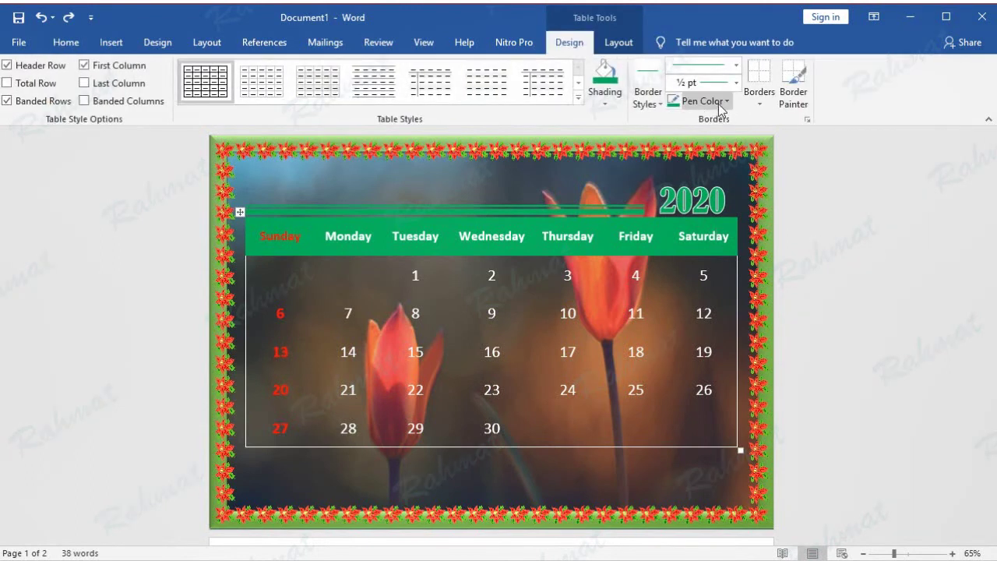
{"action": "left_click", "coordinate": [760, 99]}
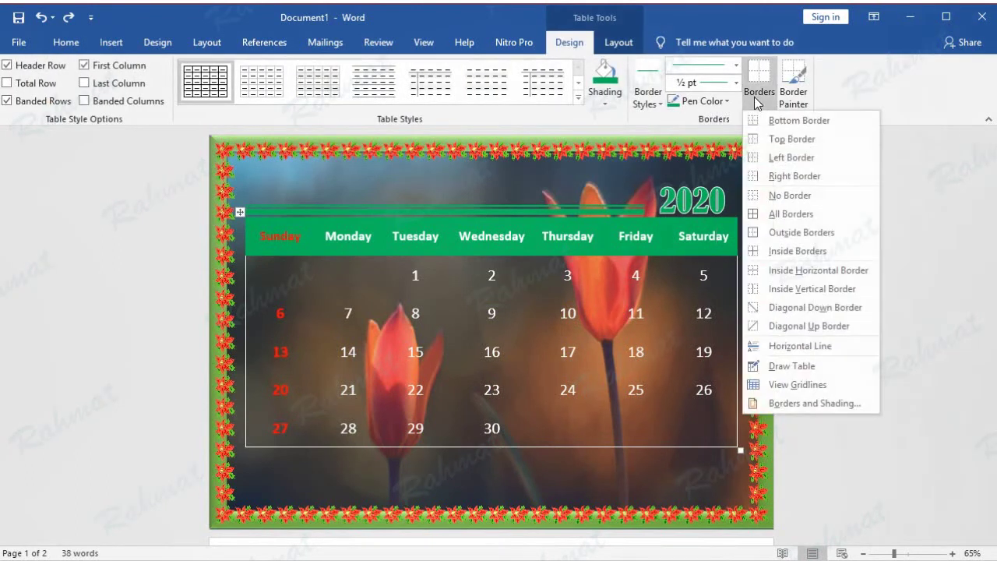
{"action": "left_click", "coordinate": [818, 176]}
{"action": "left_click", "coordinate": [820, 244]}
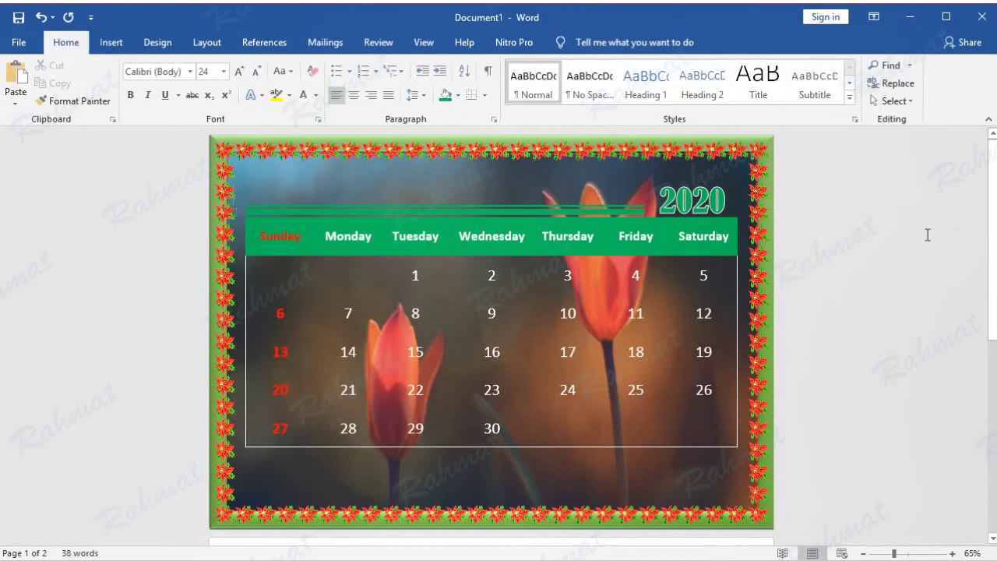
Draw a small wave banner shape above the Monday header.
{"action": "left_click", "coordinate": [116, 45]}
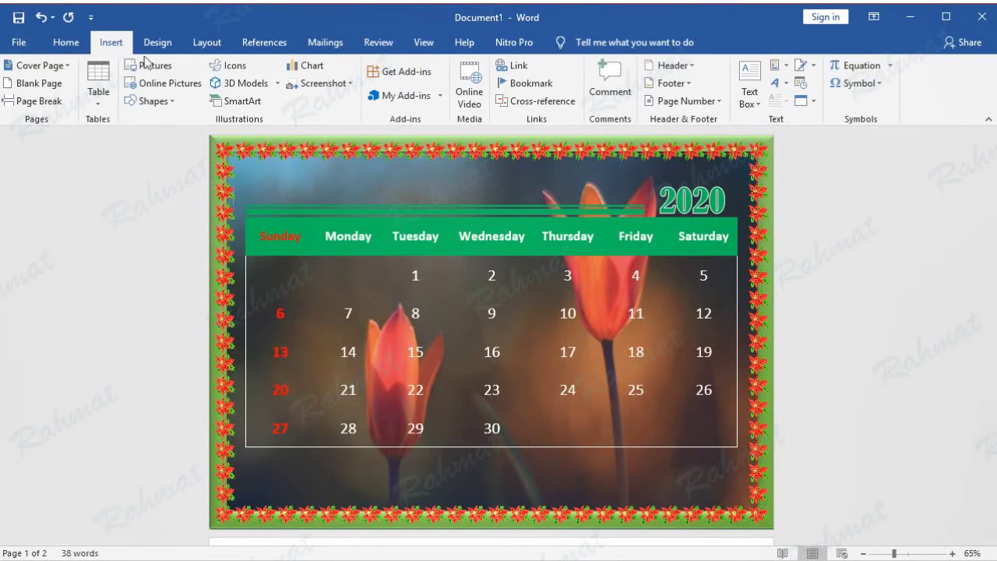
{"action": "left_click", "coordinate": [173, 100]}
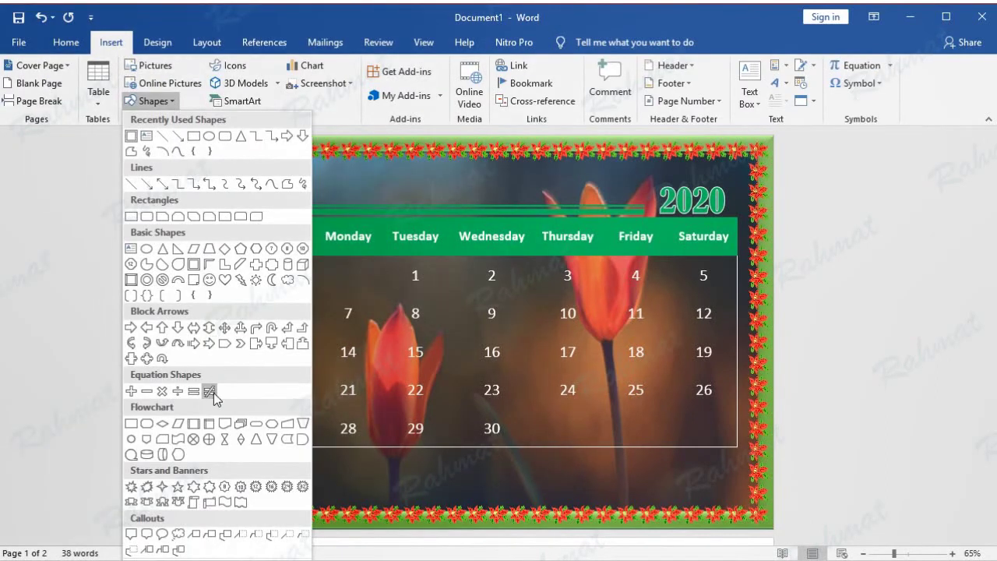
{"action": "left_click", "coordinate": [241, 503]}
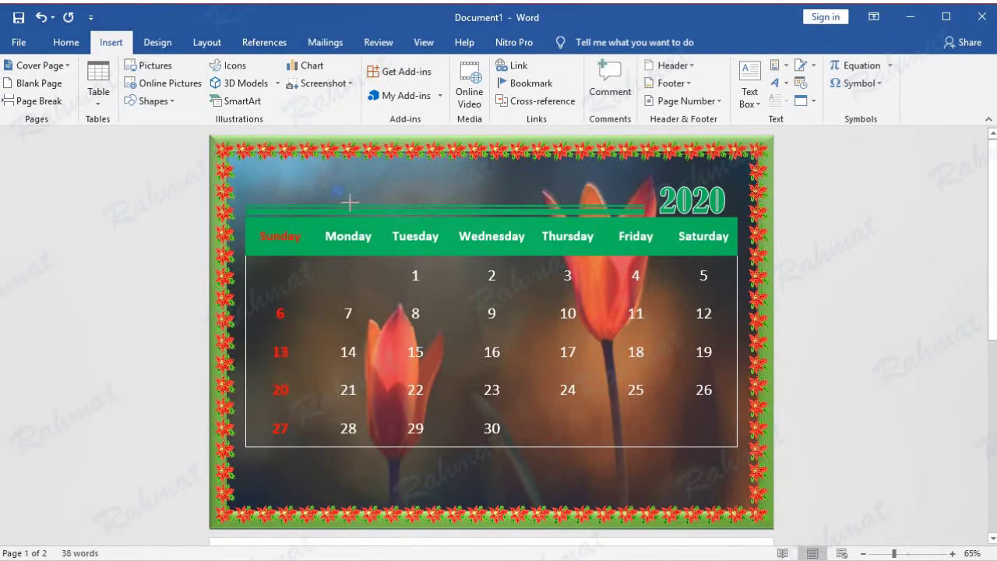
{"action": "left_click_drag", "start_coordinate": [331, 185], "coordinate": [367, 221]}
Size the banner 0.74" high by 2.19" wide and give it an orange shape style.
{"action": "left_click", "coordinate": [878, 74]}
{"action": "type", "text": "0.74"}
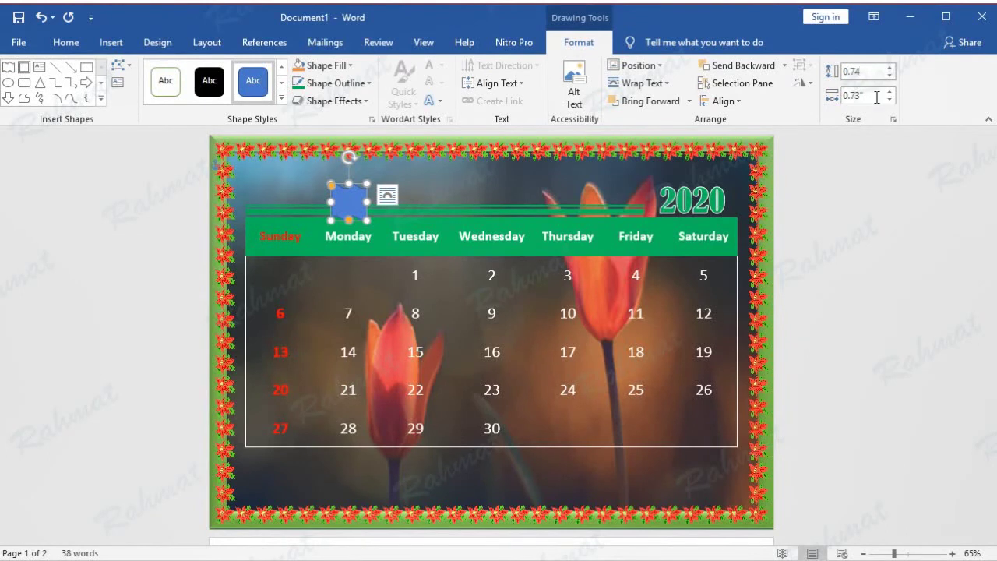
{"action": "left_click", "coordinate": [878, 96]}
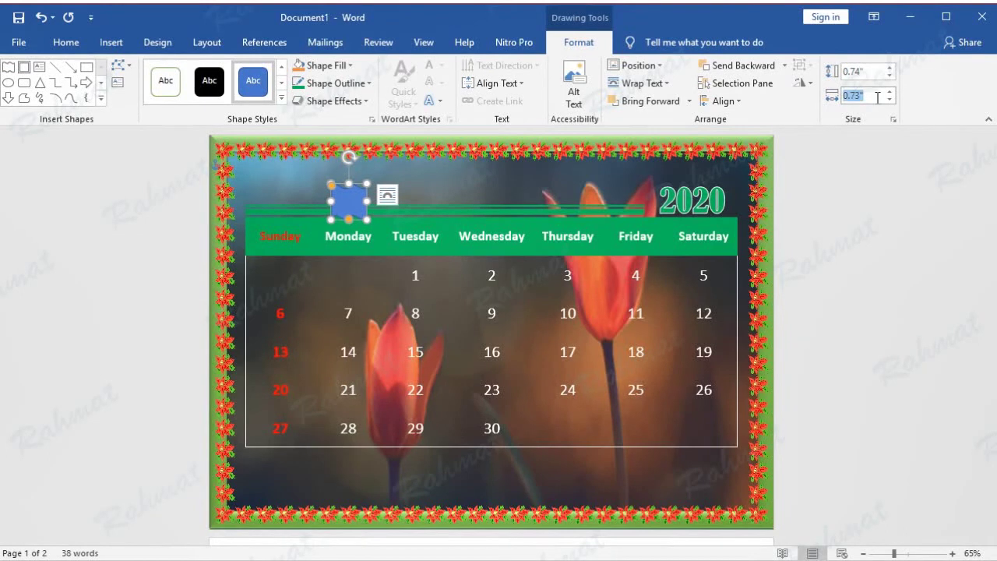
{"action": "type", "text": "2"}
{"action": "type", "text": ".19"}
{"action": "key", "text": "Return"}
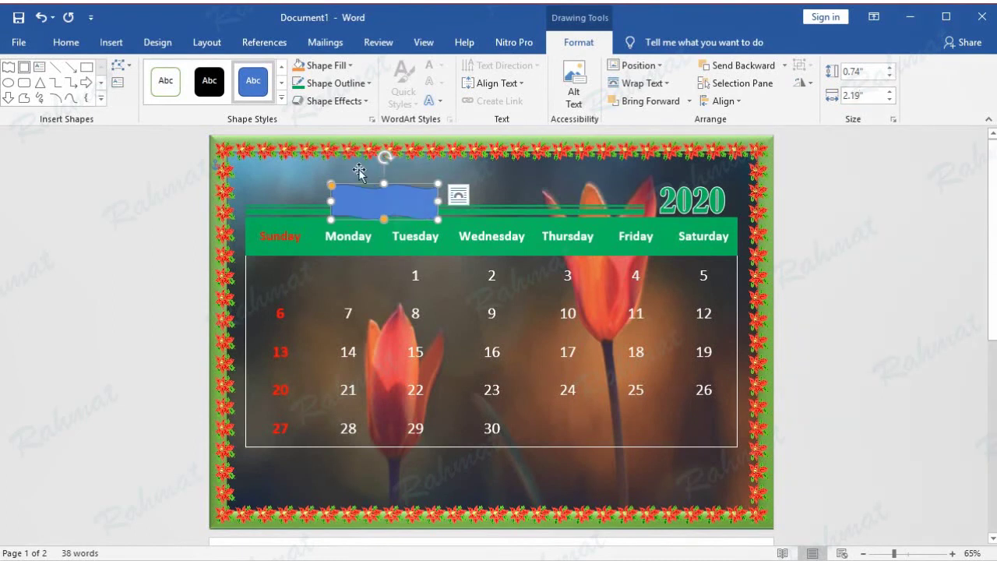
{"action": "left_click", "coordinate": [282, 99]}
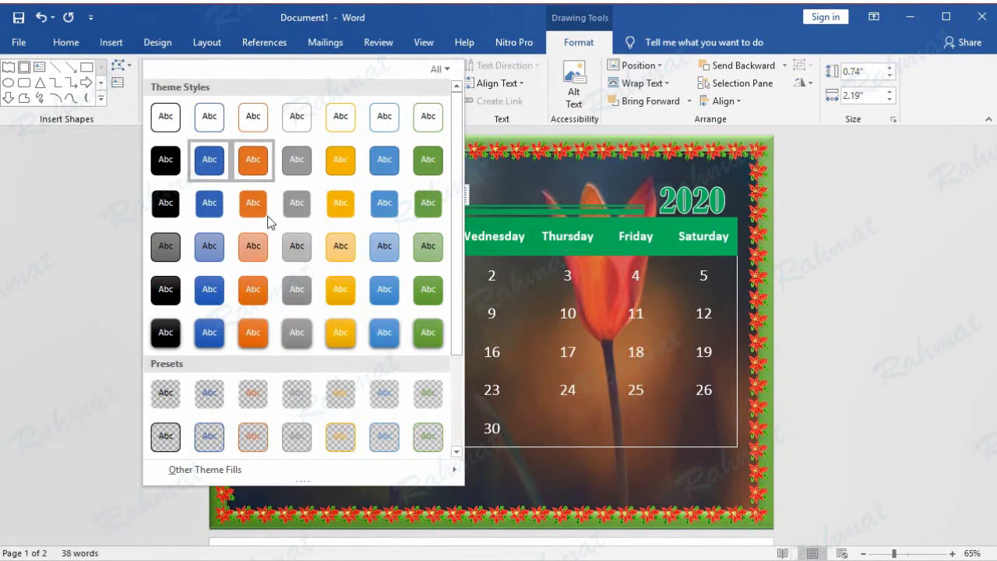
{"action": "left_click", "coordinate": [246, 339]}
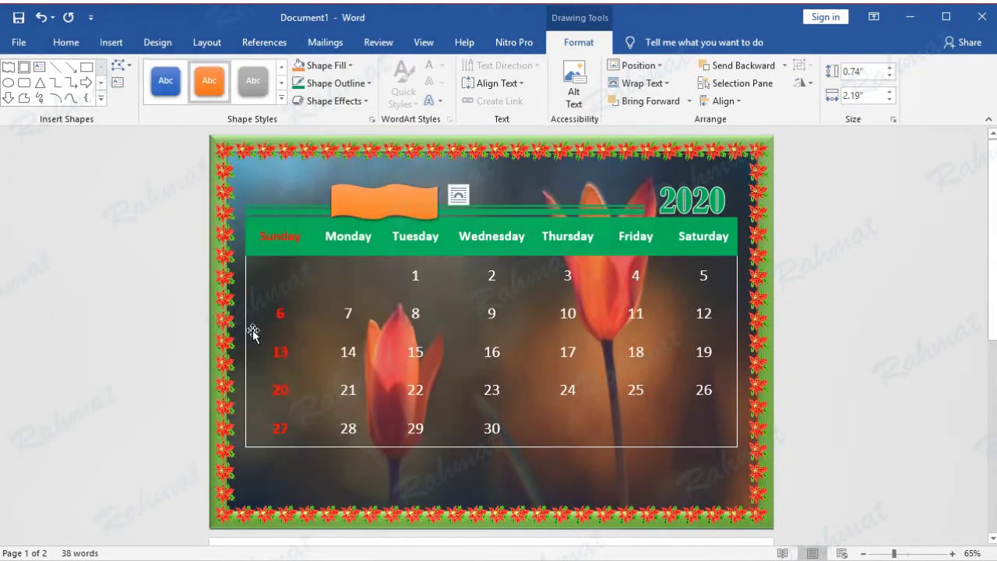
In the banner's layout options, set horizontal position 0 and vertical position 0.65".
{"action": "right_click", "coordinate": [407, 200]}
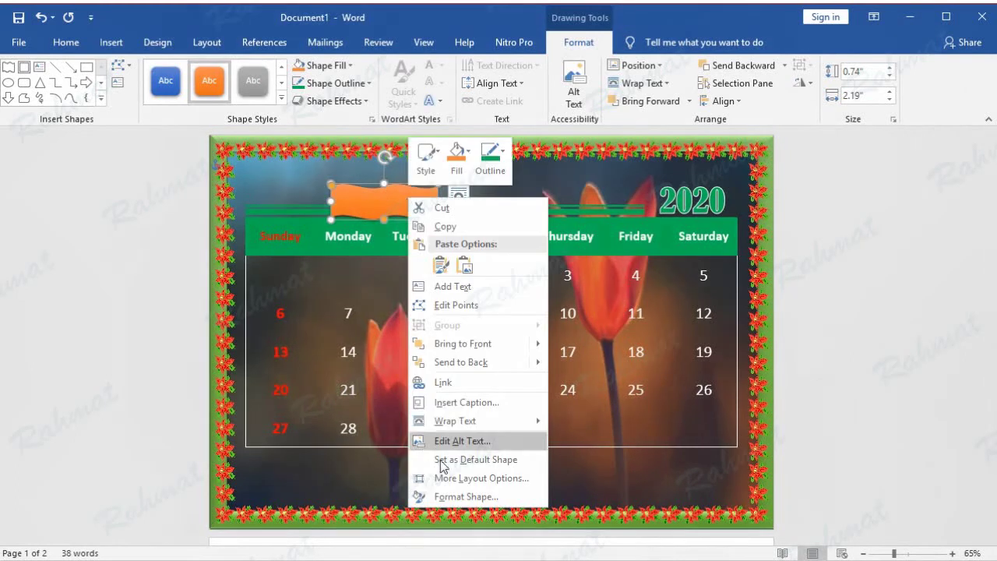
{"action": "left_click", "coordinate": [482, 482]}
{"action": "left_click_drag", "start_coordinate": [459, 211], "coordinate": [364, 215]}
{"action": "type", "text": "0.5"}
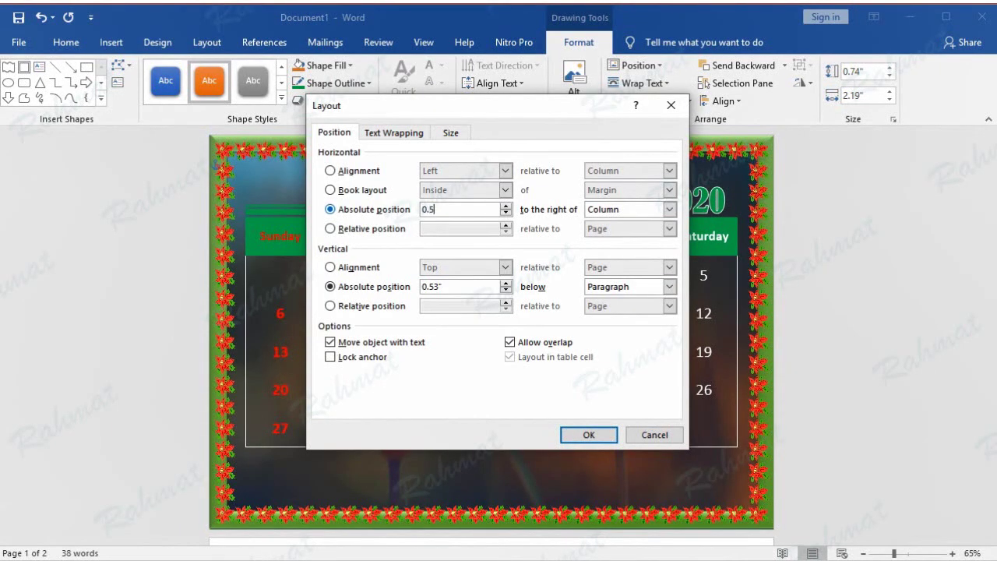
{"action": "left_click", "coordinate": [328, 284]}
{"action": "type", "text": "0."}
{"action": "key", "text": "Return"}
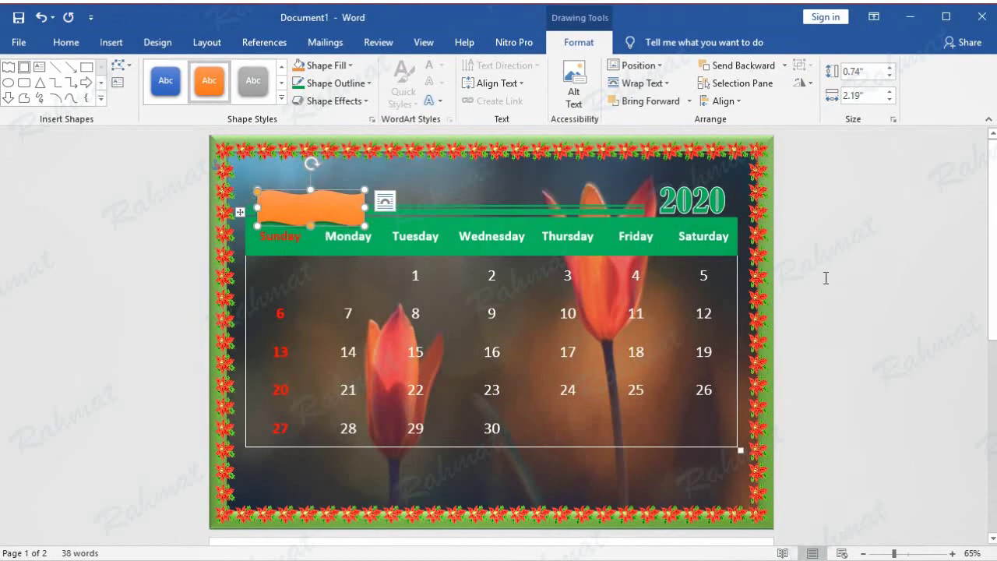
{"action": "left_click", "coordinate": [826, 278]}
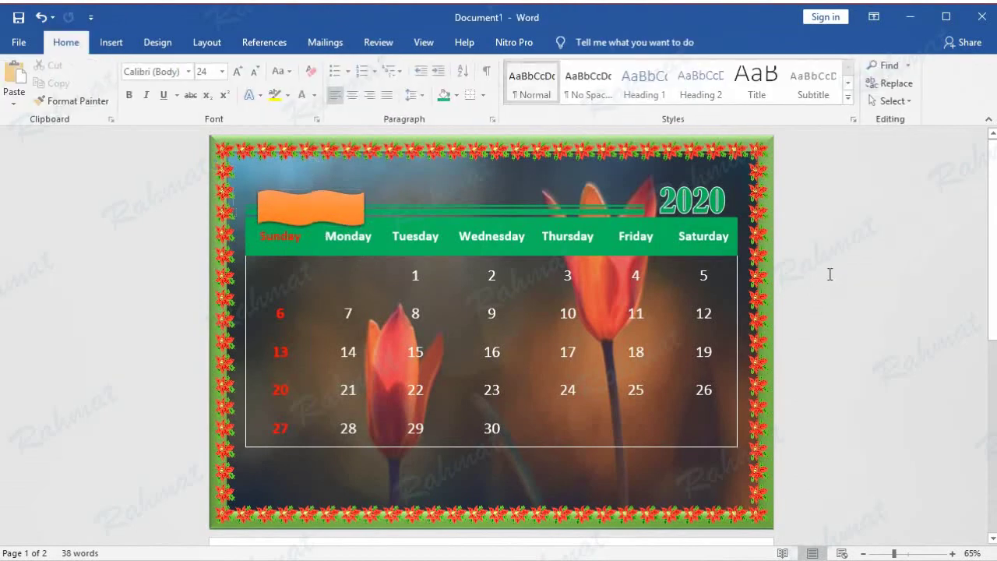
Duplicate the orange banner and give the copy a yellow shape style.
{"action": "left_click", "coordinate": [345, 207]}
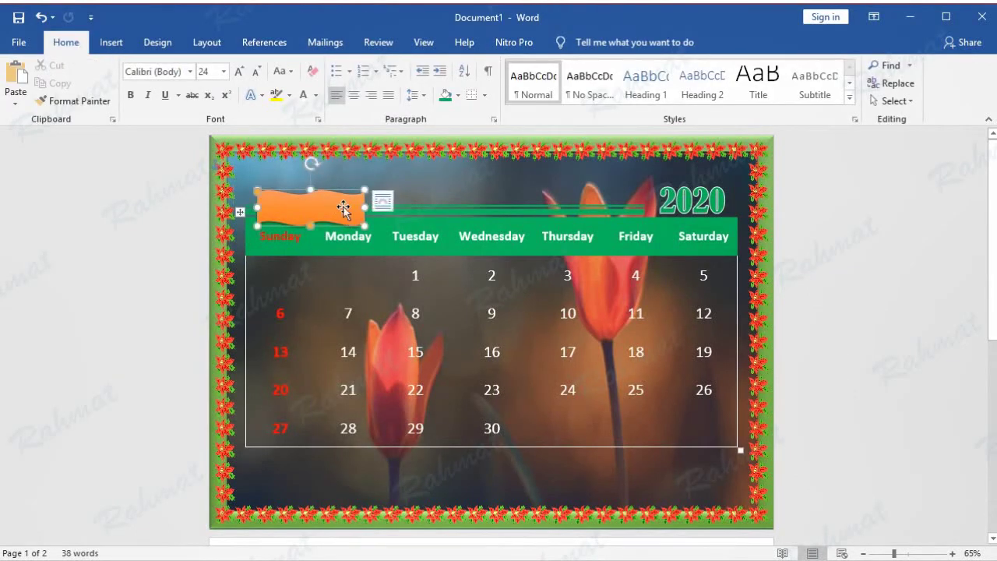
{"action": "left_click", "coordinate": [81, 50]}
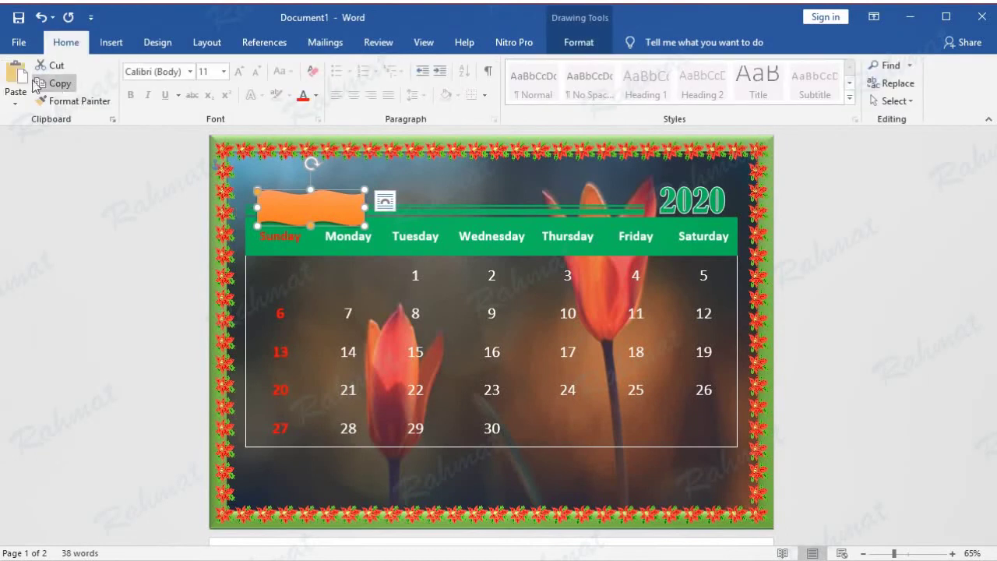
{"action": "left_click", "coordinate": [35, 86]}
{"action": "left_click", "coordinate": [16, 74]}
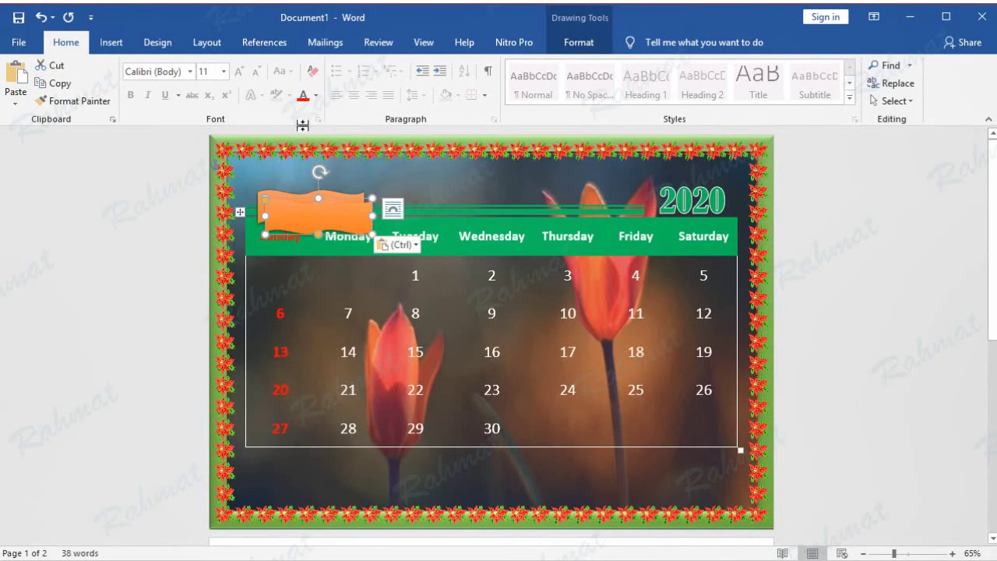
{"action": "left_click", "coordinate": [577, 41]}
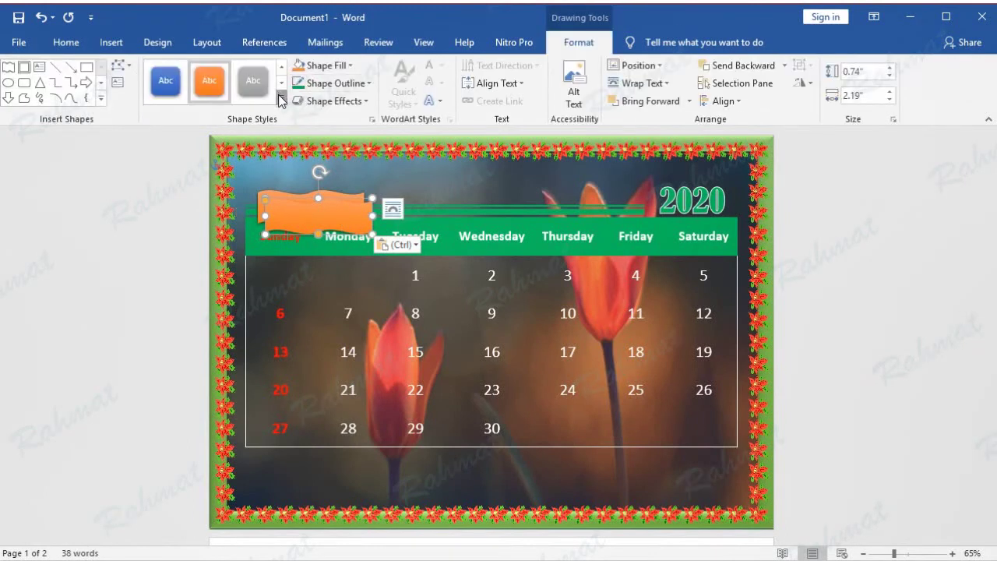
{"action": "left_click", "coordinate": [281, 98]}
{"action": "left_click", "coordinate": [347, 332]}
Layer the yellow banner slightly offset behind the orange one, bringing orange to front.
{"action": "mouse_move", "coordinate": [342, 226]}
{"action": "left_mouse_down"}
{"action": "mouse_move", "coordinate": [378, 181]}
{"action": "mouse_move", "coordinate": [343, 200]}
{"action": "left_mouse_up"}
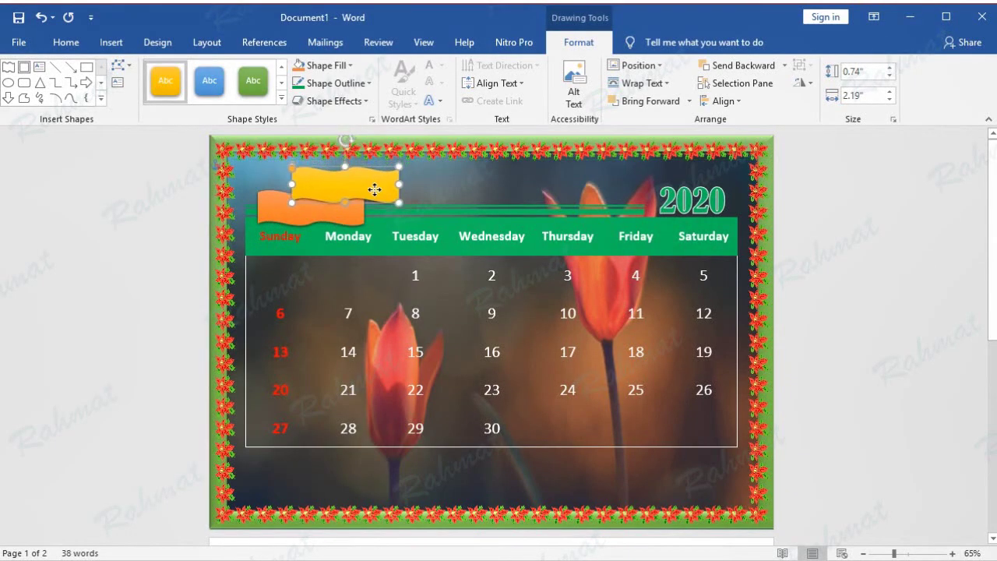
{"action": "left_click", "coordinate": [267, 208]}
{"action": "right_click", "coordinate": [268, 209]}
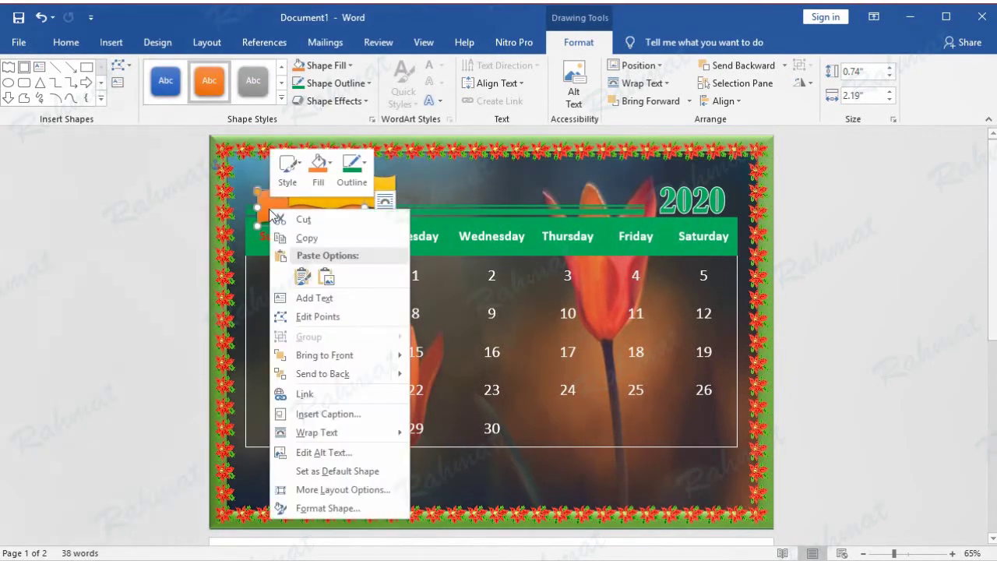
{"action": "mouse_move", "coordinate": [403, 363]}
{"action": "left_click", "coordinate": [463, 356]}
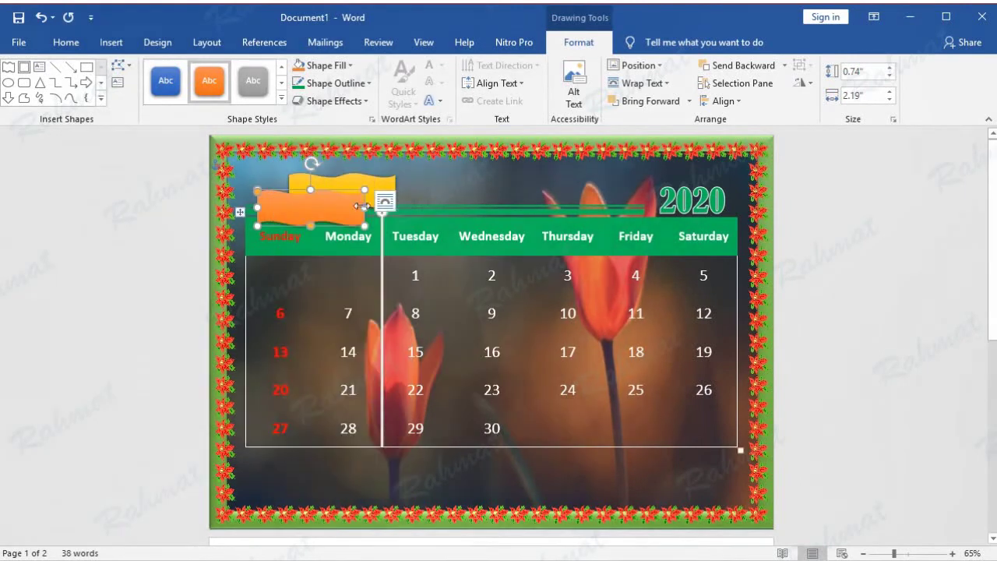
{"action": "left_click_drag", "start_coordinate": [384, 184], "coordinate": [358, 196]}
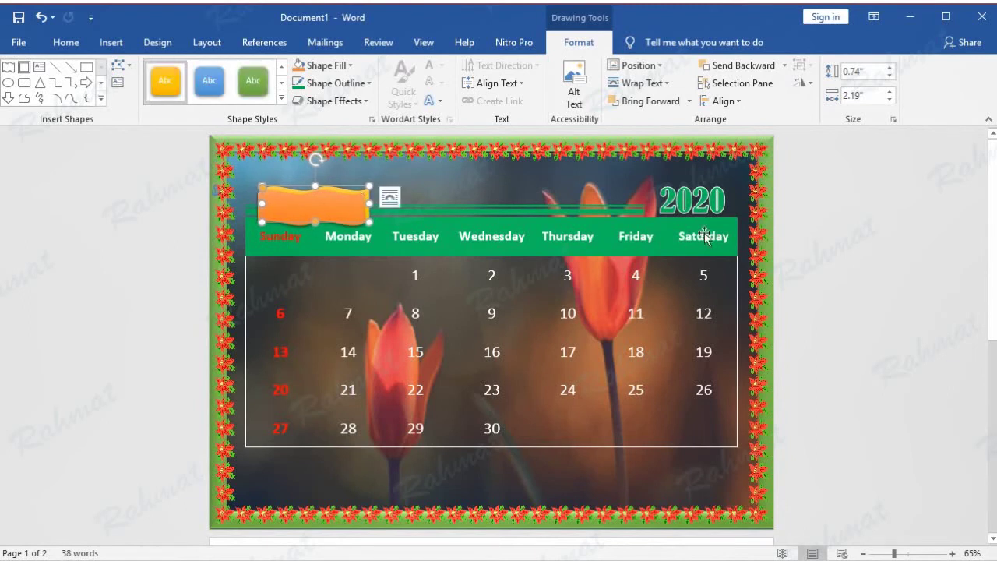
{"action": "left_click", "coordinate": [846, 234]}
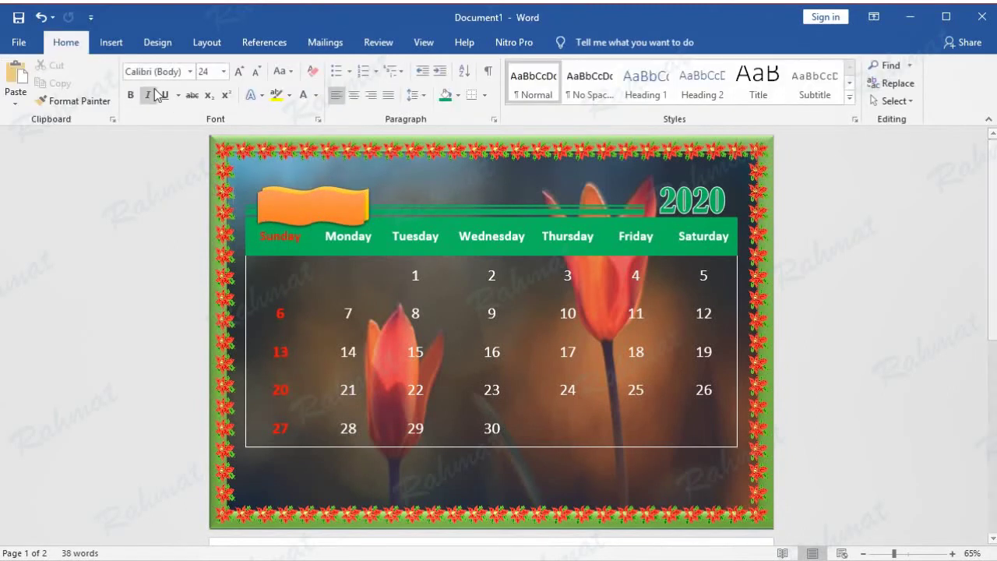
Insert a WordArt reading 'September' and set its font size to 20.
{"action": "left_click", "coordinate": [121, 45]}
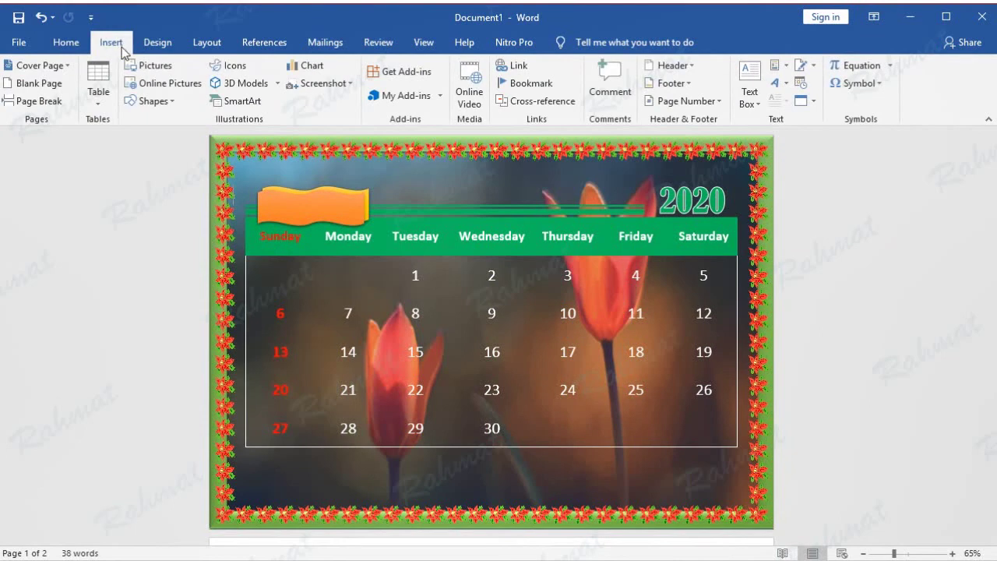
{"action": "left_click", "coordinate": [776, 82]}
{"action": "left_click", "coordinate": [927, 121]}
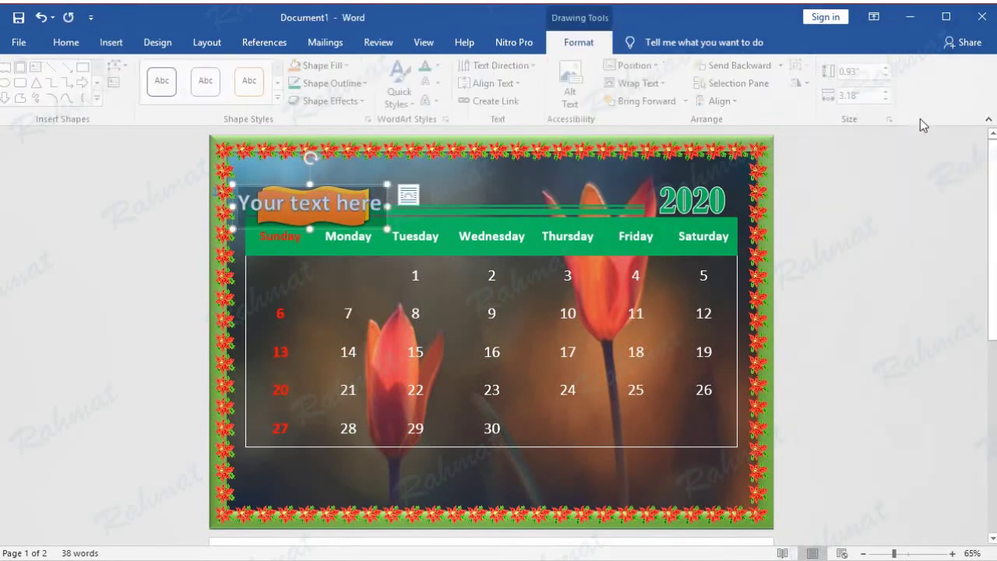
{"action": "type", "text": "Se"}
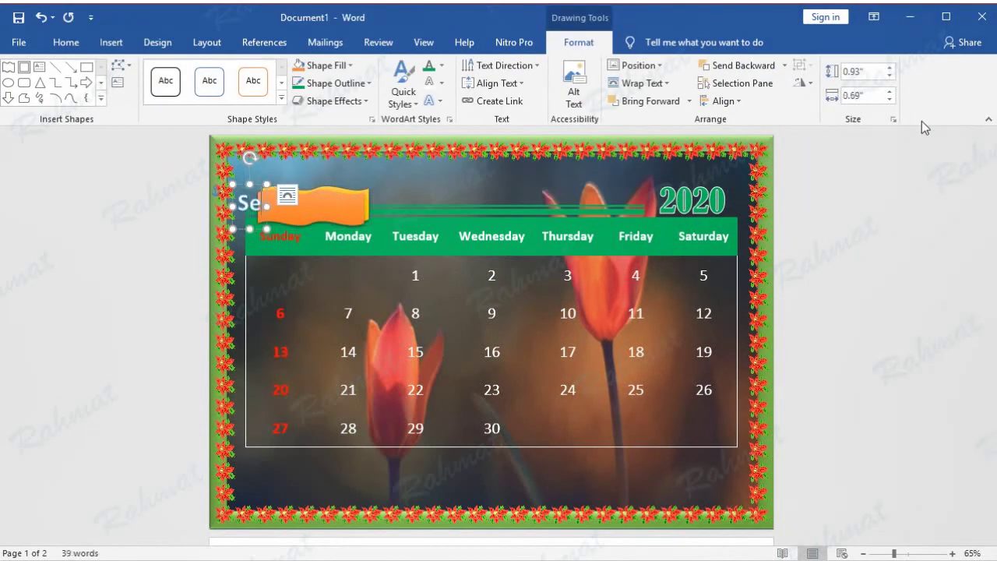
{"action": "type", "text": "pt.em"}
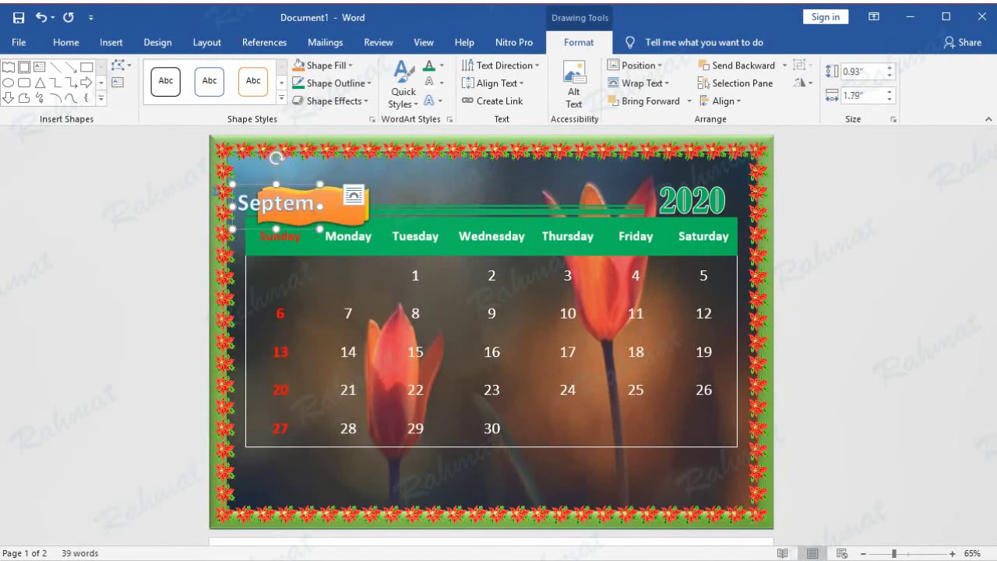
{"action": "type", "text": "ber"}
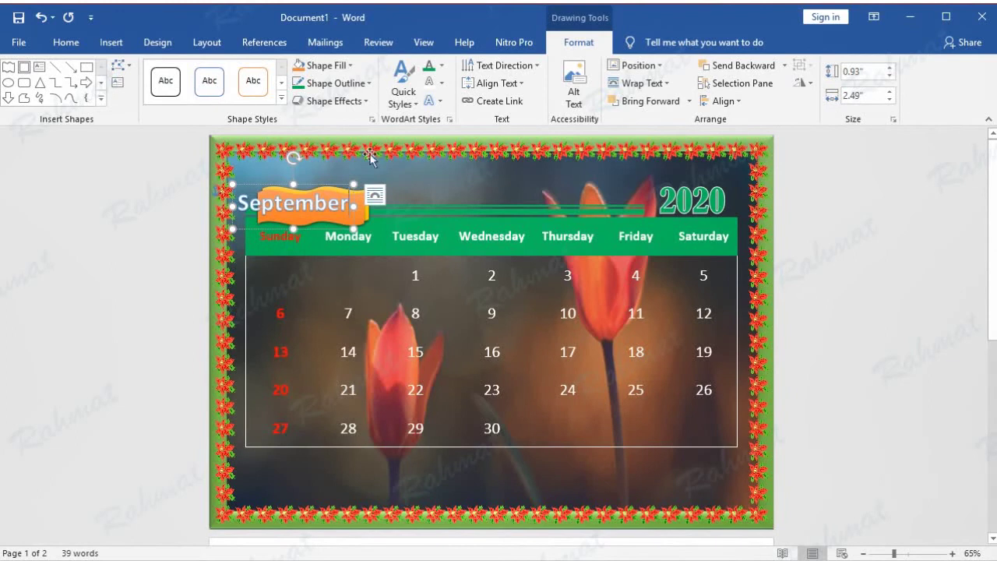
{"action": "left_click_drag", "start_coordinate": [238, 204], "coordinate": [355, 204]}
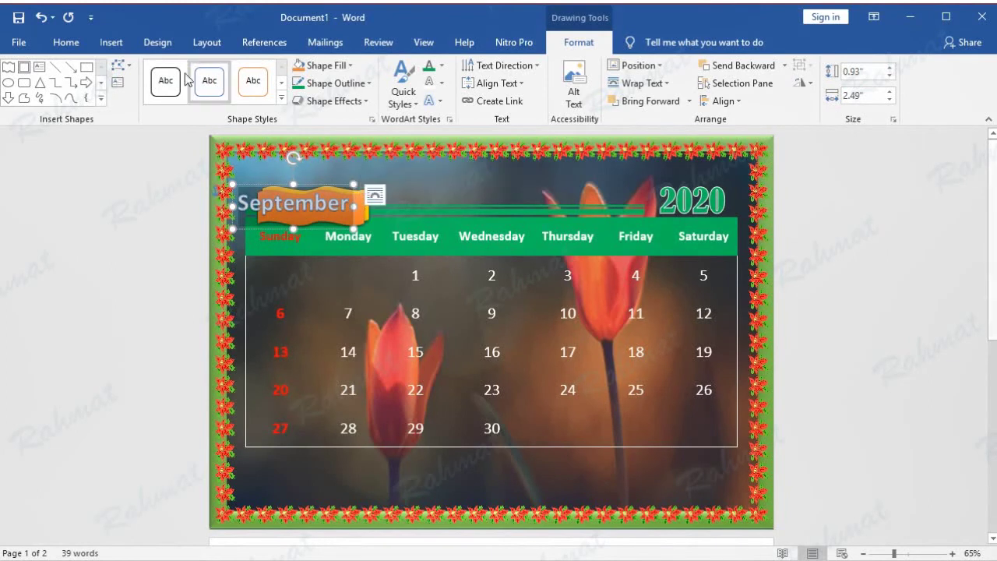
{"action": "left_click", "coordinate": [75, 45]}
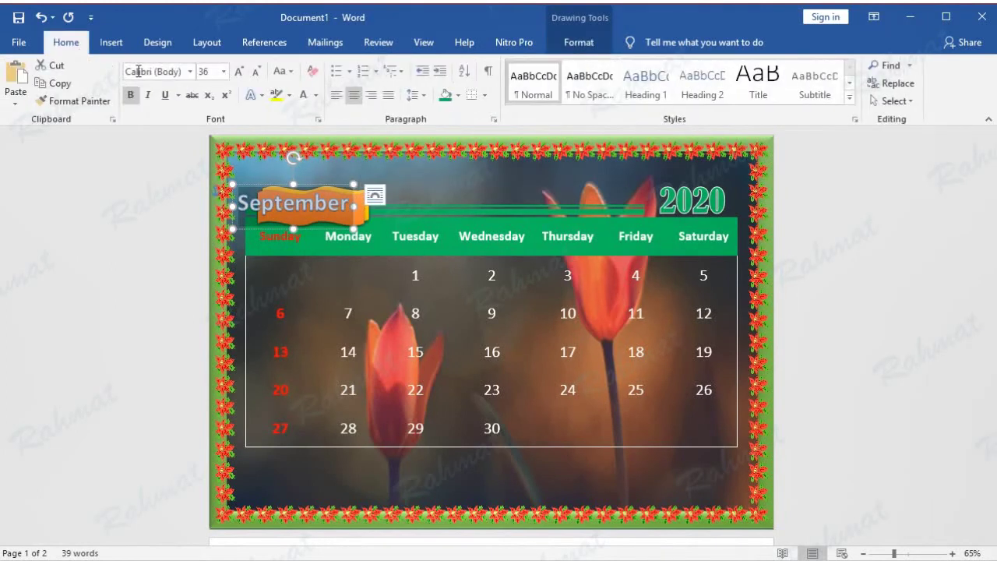
{"action": "left_click", "coordinate": [223, 71]}
{"action": "left_click", "coordinate": [207, 207]}
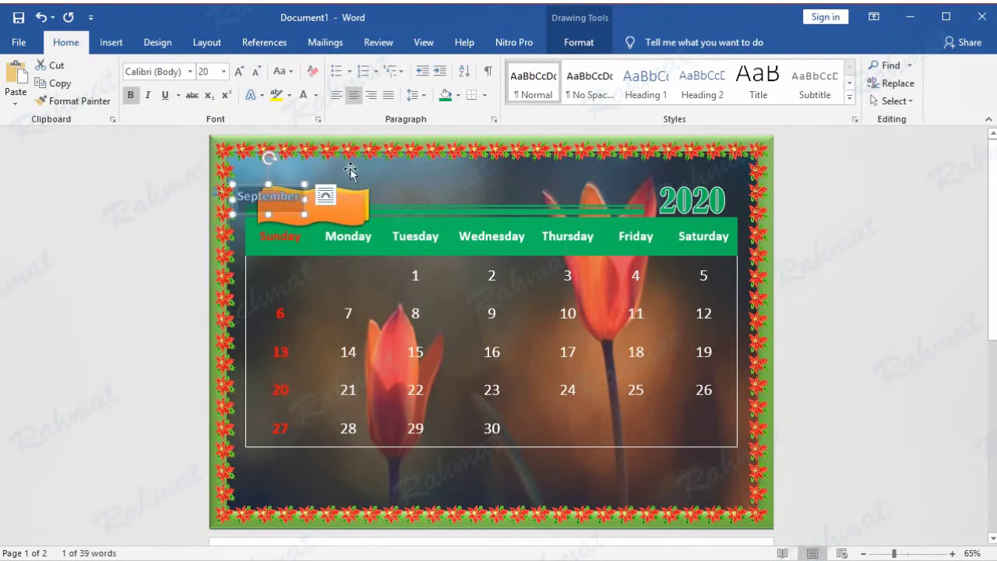
Give the September WordArt a white text fill and no outline.
{"action": "left_click", "coordinate": [592, 47]}
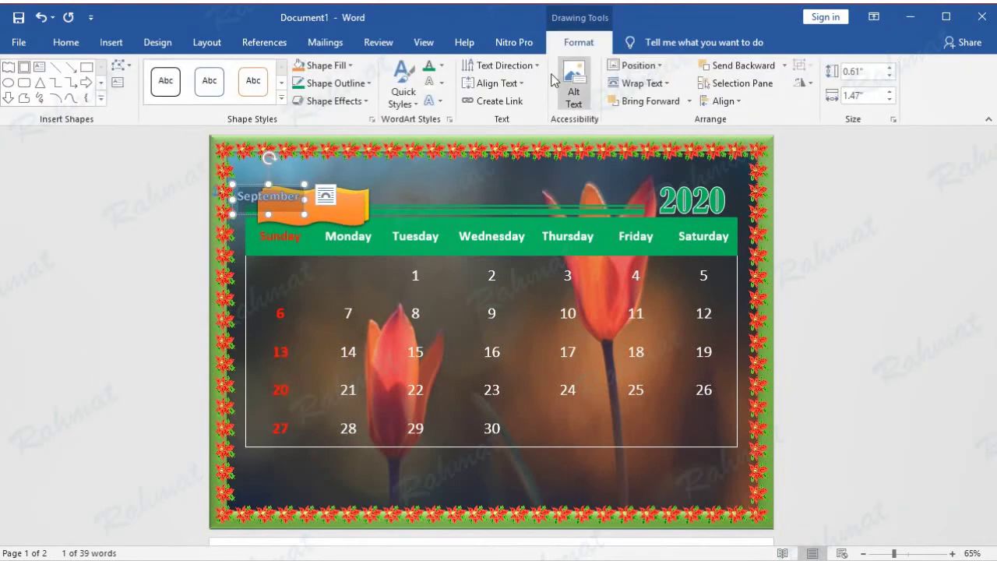
{"action": "left_click", "coordinate": [442, 75]}
{"action": "left_click", "coordinate": [433, 119]}
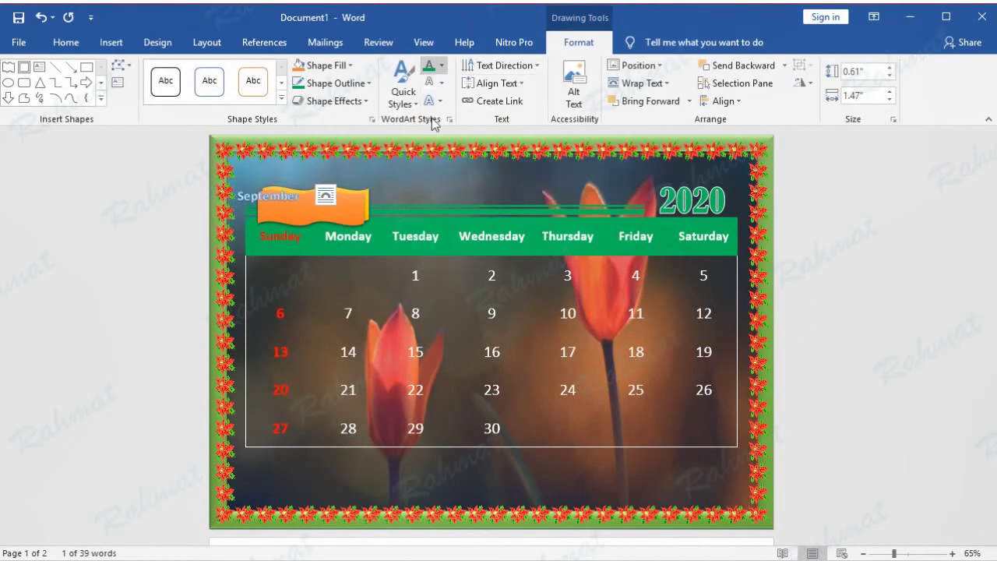
{"action": "left_click", "coordinate": [442, 83]}
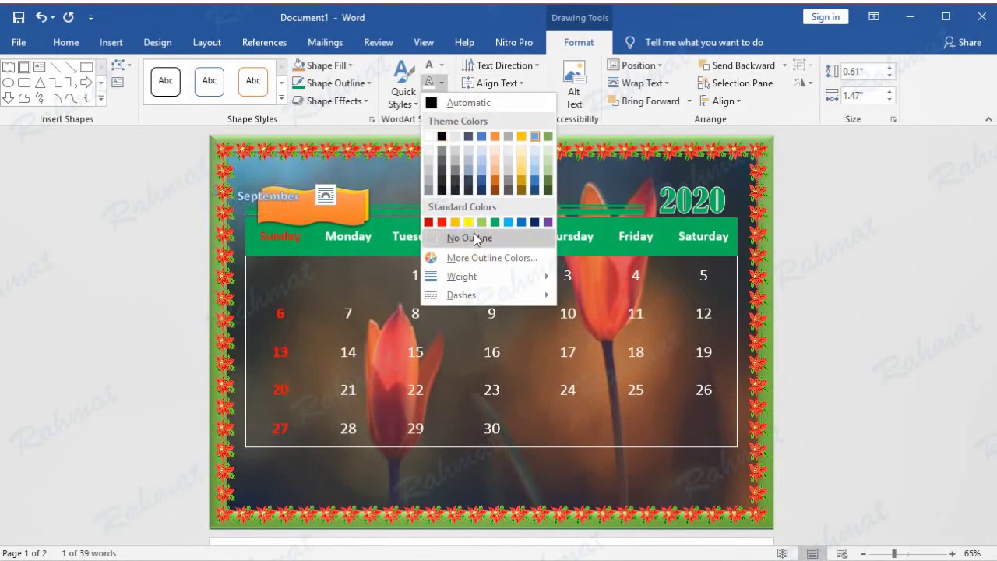
{"action": "left_click", "coordinate": [474, 237]}
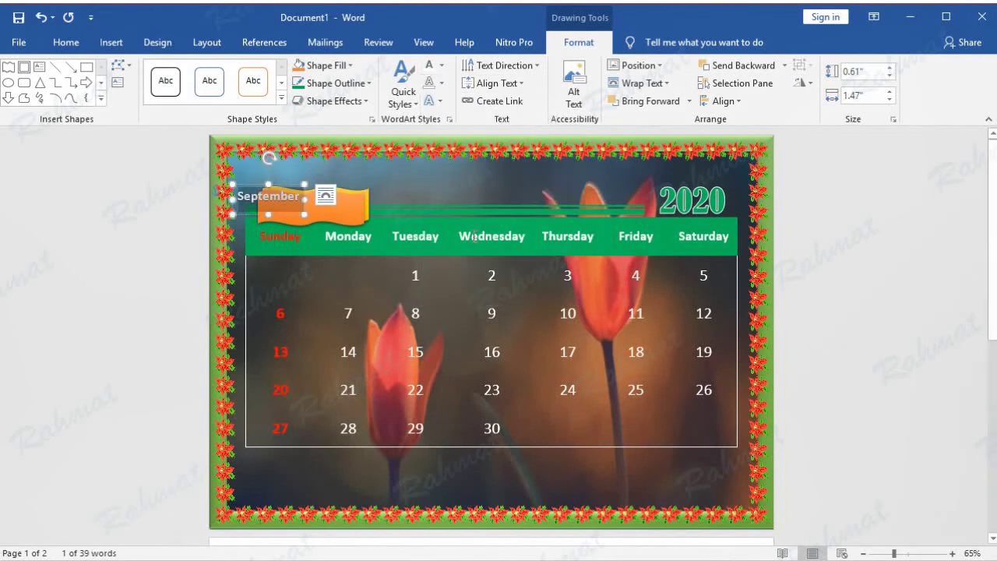
Apply a curved warp transform to September and centre it on the orange banner.
{"action": "left_click", "coordinate": [441, 102]}
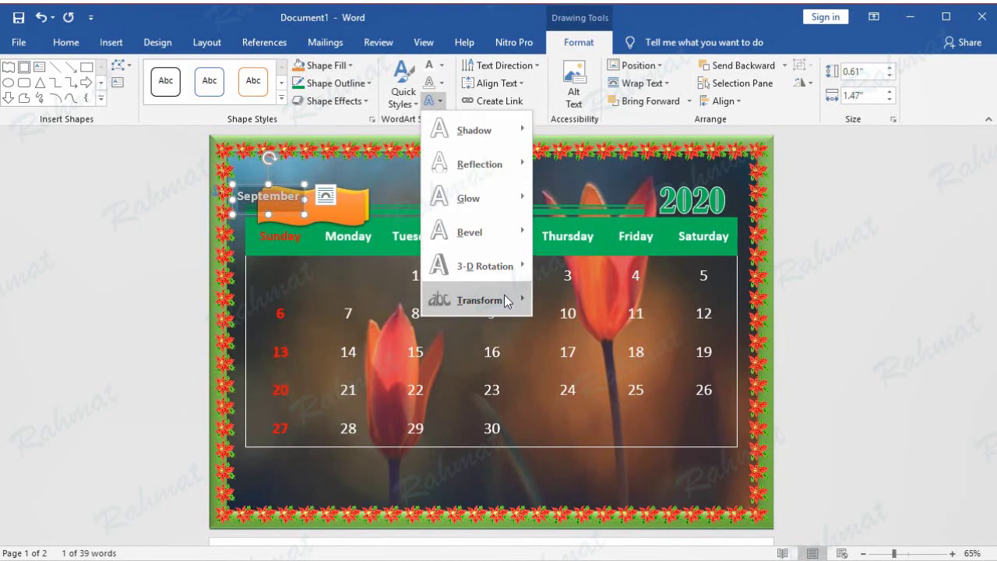
{"action": "mouse_move", "coordinate": [507, 300]}
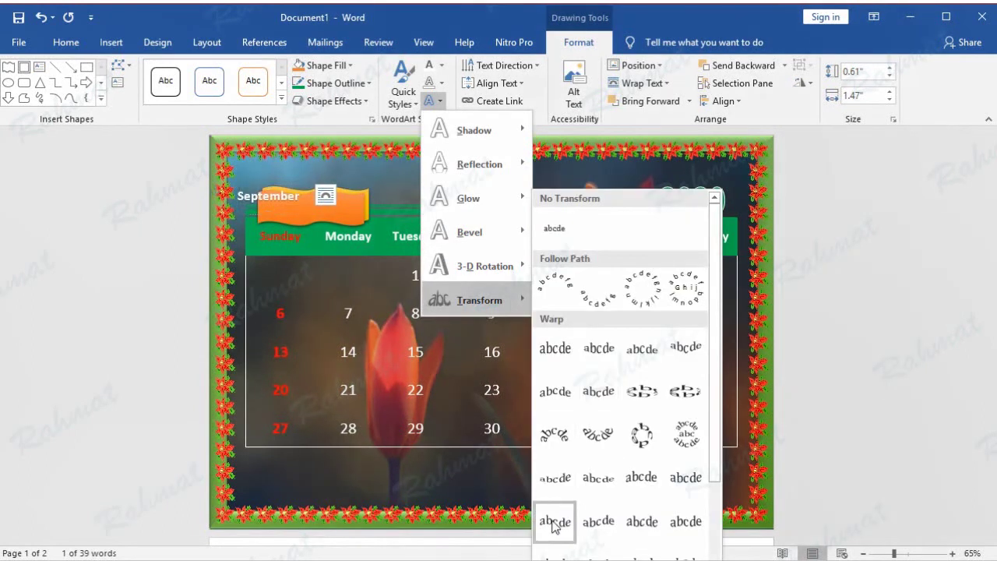
{"action": "left_click", "coordinate": [598, 520]}
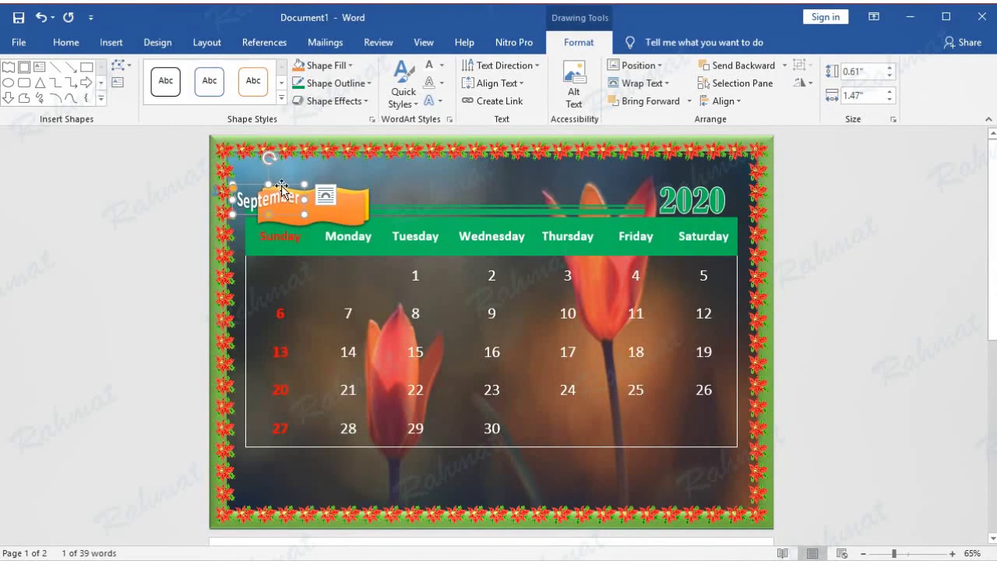
{"action": "left_click_drag", "start_coordinate": [285, 188], "coordinate": [329, 194]}
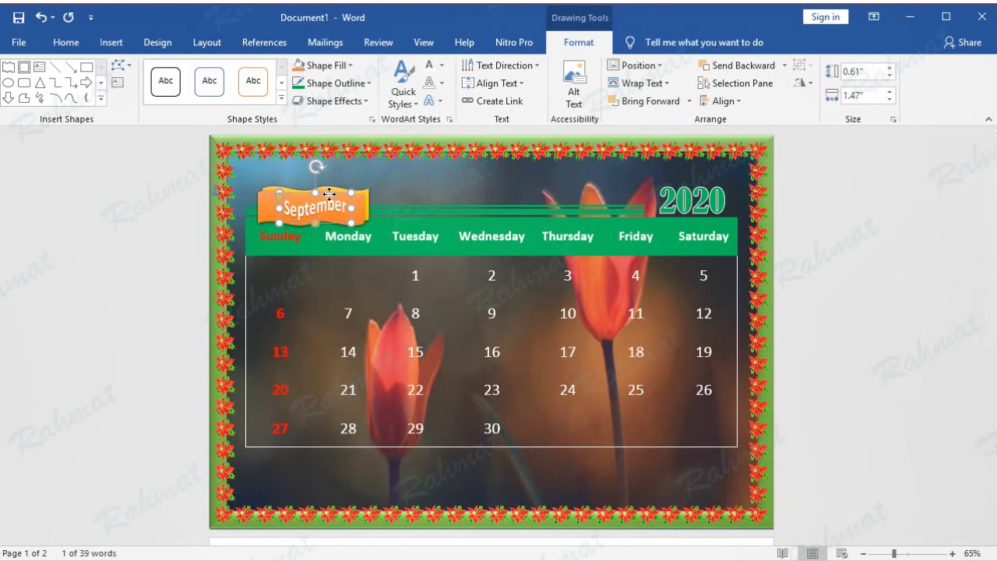
{"action": "left_click", "coordinate": [833, 226]}
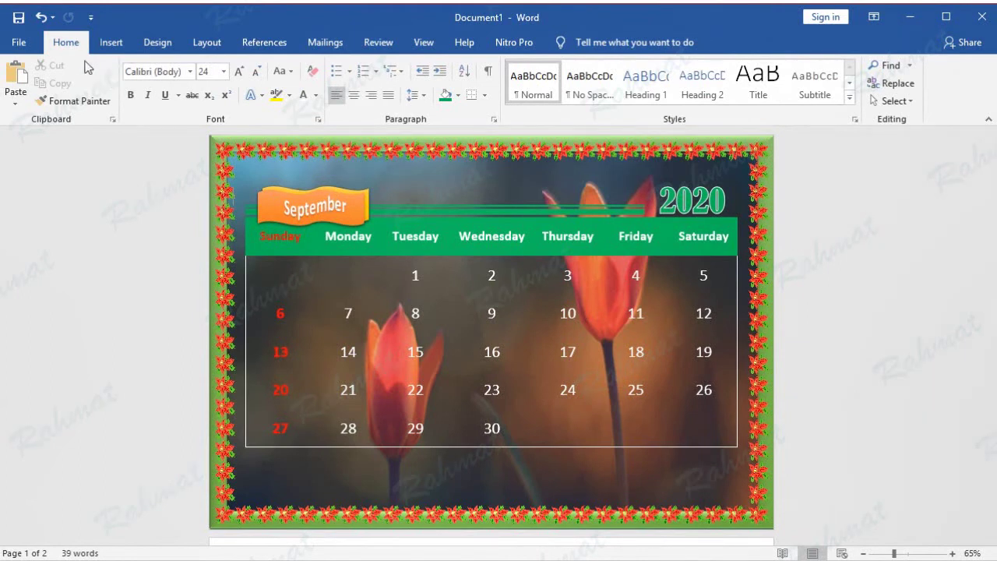
Draw a small star beside September sized 0.19" by 0.19".
{"action": "left_click", "coordinate": [110, 42]}
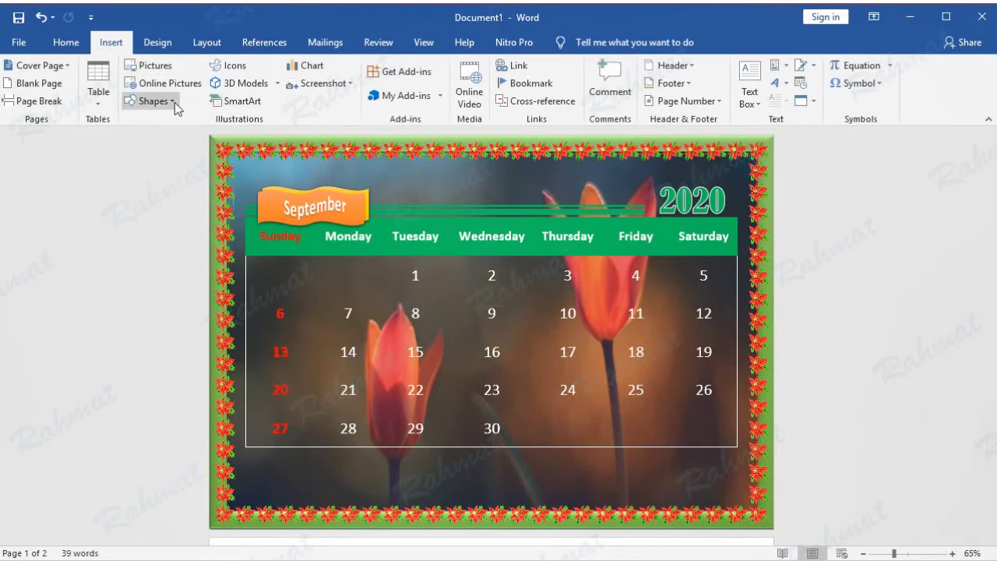
{"action": "left_click", "coordinate": [174, 102]}
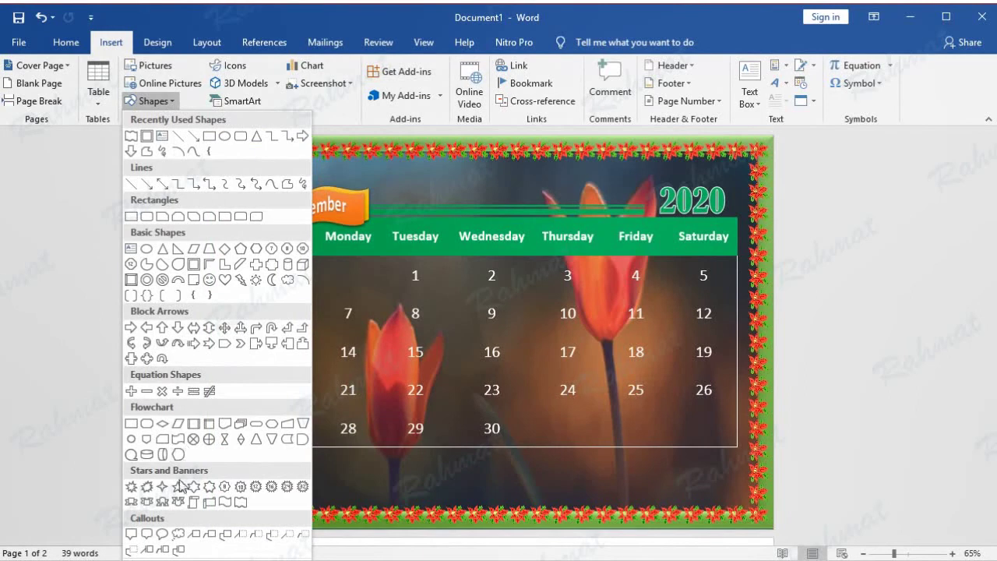
{"action": "left_click", "coordinate": [178, 486]}
{"action": "left_click_drag", "start_coordinate": [265, 201], "coordinate": [276, 213]}
{"action": "left_click", "coordinate": [857, 71]}
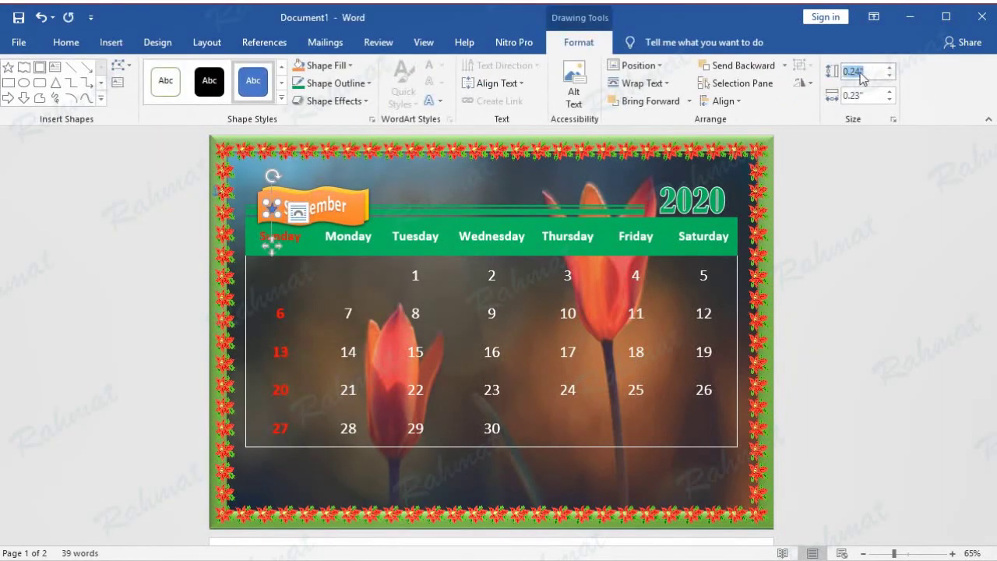
{"action": "type", "text": "0.19"}
{"action": "left_click", "coordinate": [872, 98]}
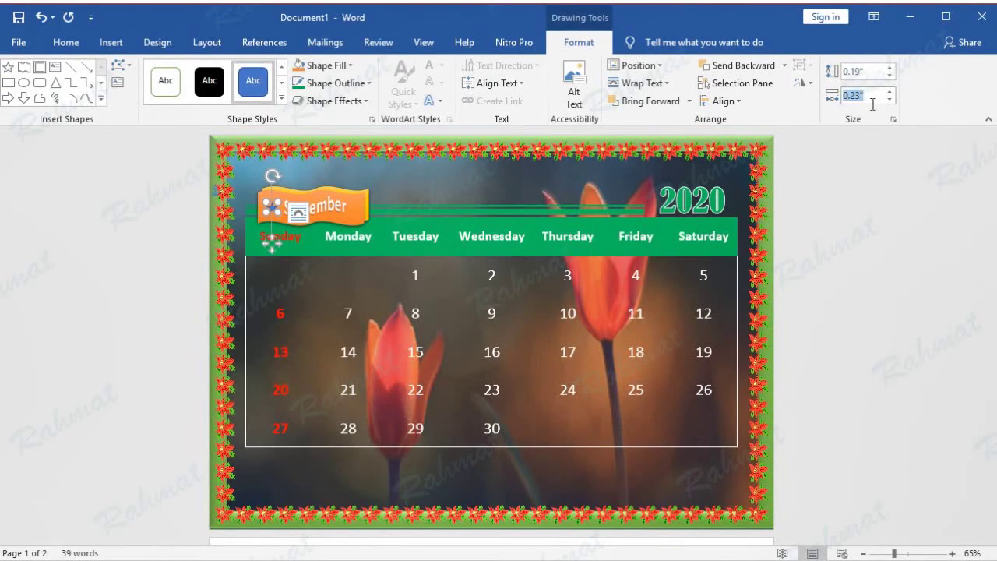
{"action": "type", "text": "0"}
{"action": "key", "text": "Return"}
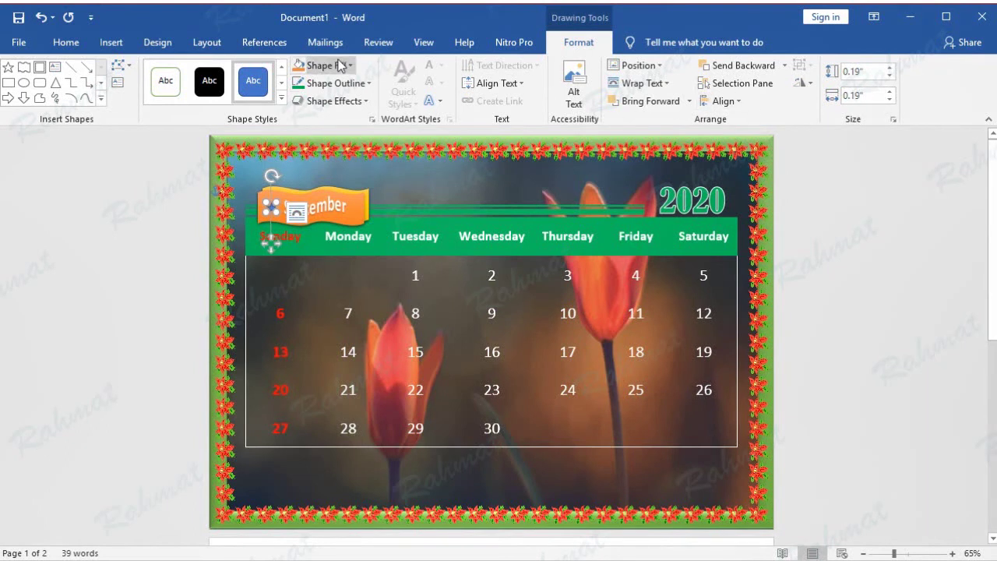
Set the star's fill colour and remove its outline.
{"action": "left_click", "coordinate": [327, 66]}
{"action": "left_click", "coordinate": [327, 66]}
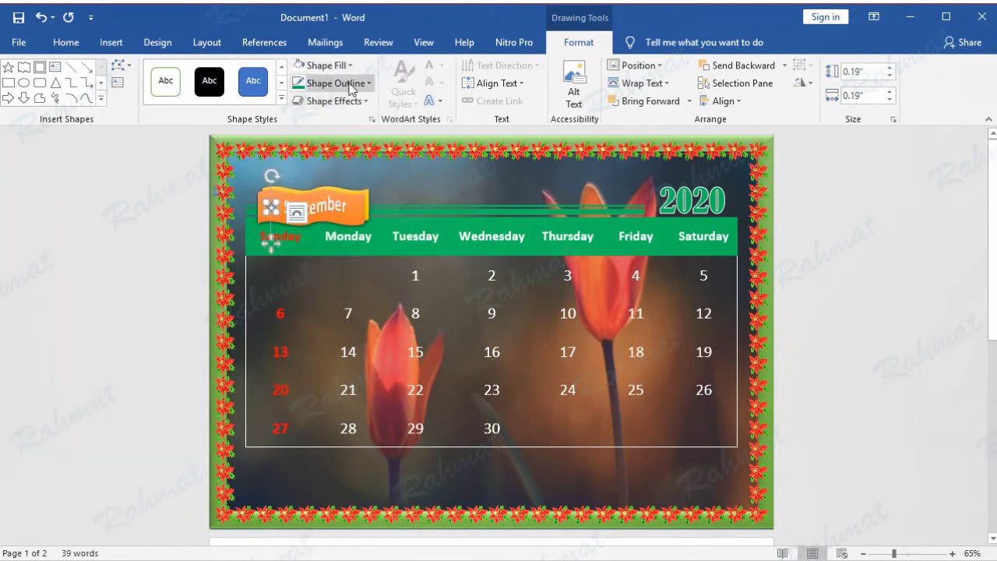
{"action": "left_click", "coordinate": [331, 83]}
{"action": "left_click", "coordinate": [331, 219]}
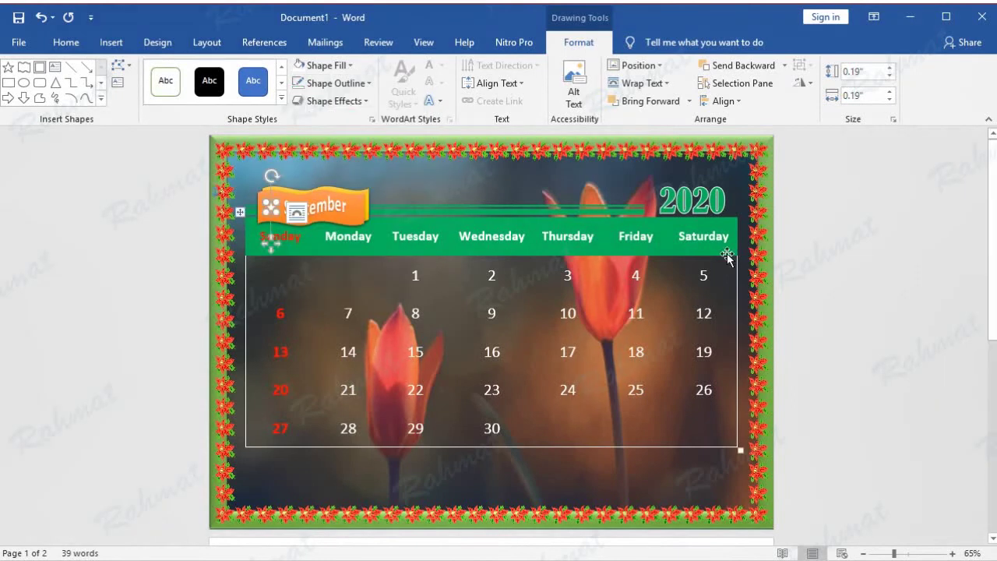
{"action": "left_click", "coordinate": [867, 234]}
Copy the star and place the duplicate on September's right, aligned with the first.
{"action": "left_click", "coordinate": [271, 205]}
{"action": "left_click", "coordinate": [75, 50]}
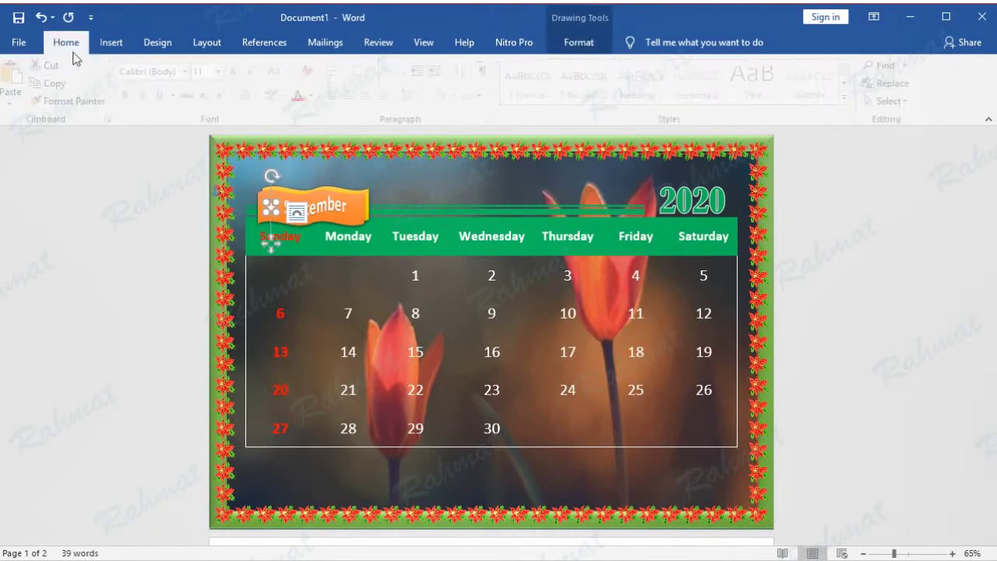
{"action": "left_click", "coordinate": [28, 87]}
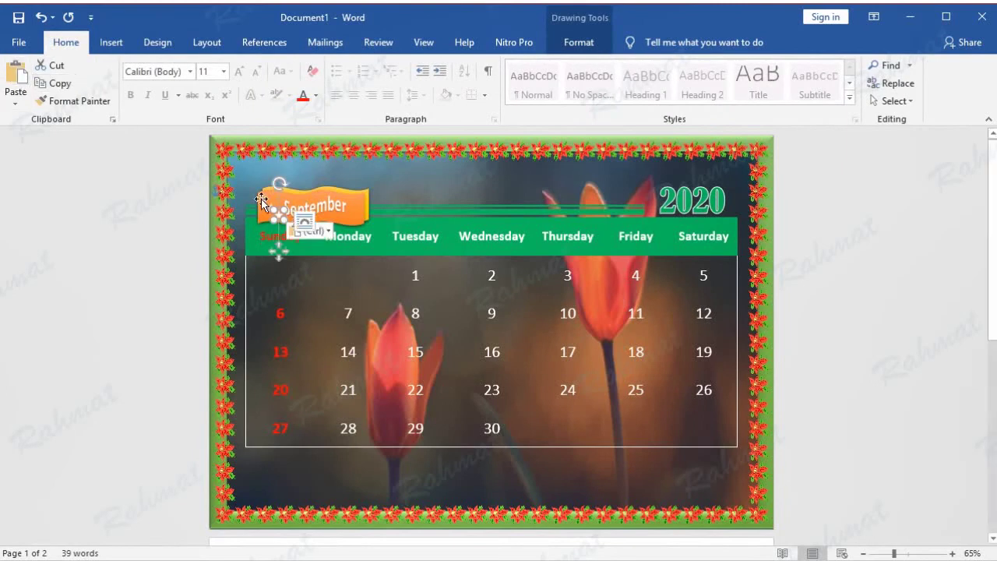
{"action": "key", "text": "Right"}
{"action": "key", "text": "Right"}
{"action": "key", "text": "Right"}
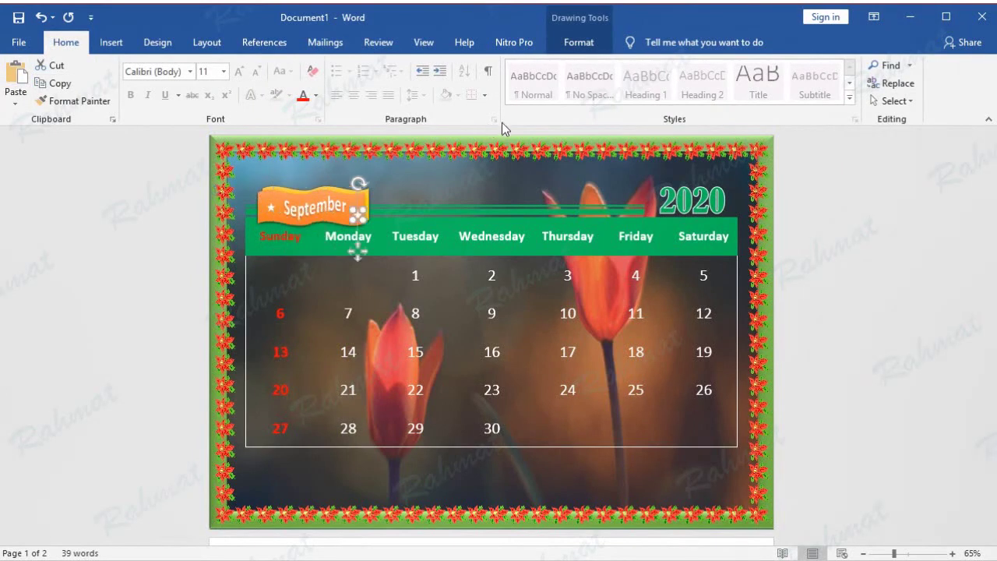
{"action": "key", "text": "Up"}
{"action": "key", "text": "Up"}
{"action": "key", "text": "Up"}
{"action": "key", "text": "Up"}
{"action": "key", "text": "Up"}
{"action": "key", "text": "Up"}
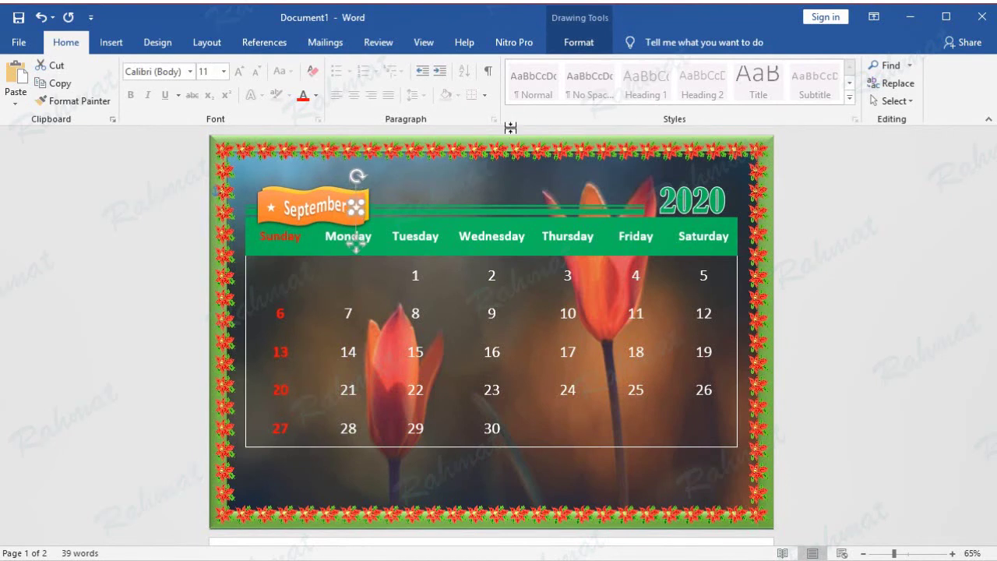
{"action": "left_click", "coordinate": [916, 238]}
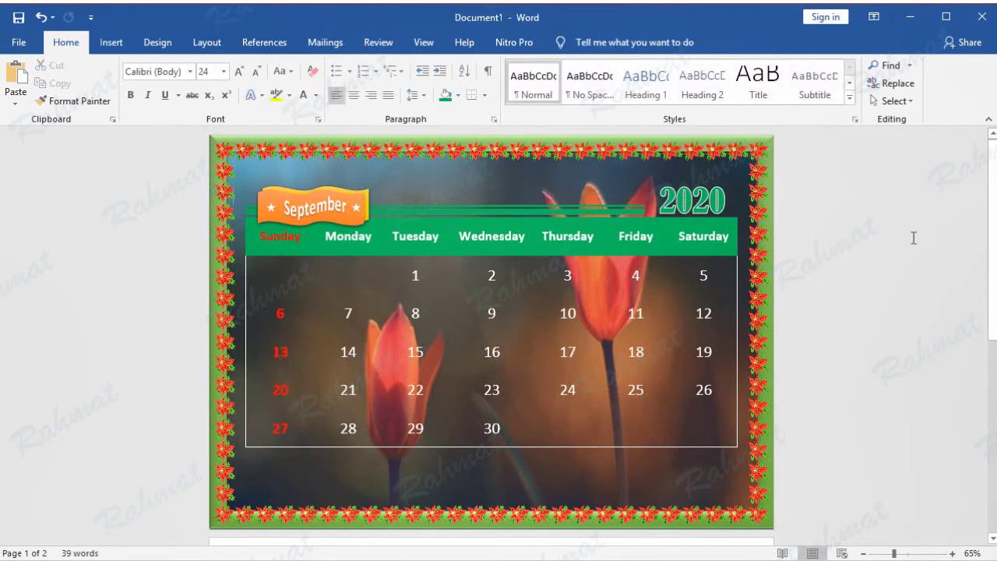
Centre the September WordArt between the two stars.
{"action": "left_click", "coordinate": [326, 201]}
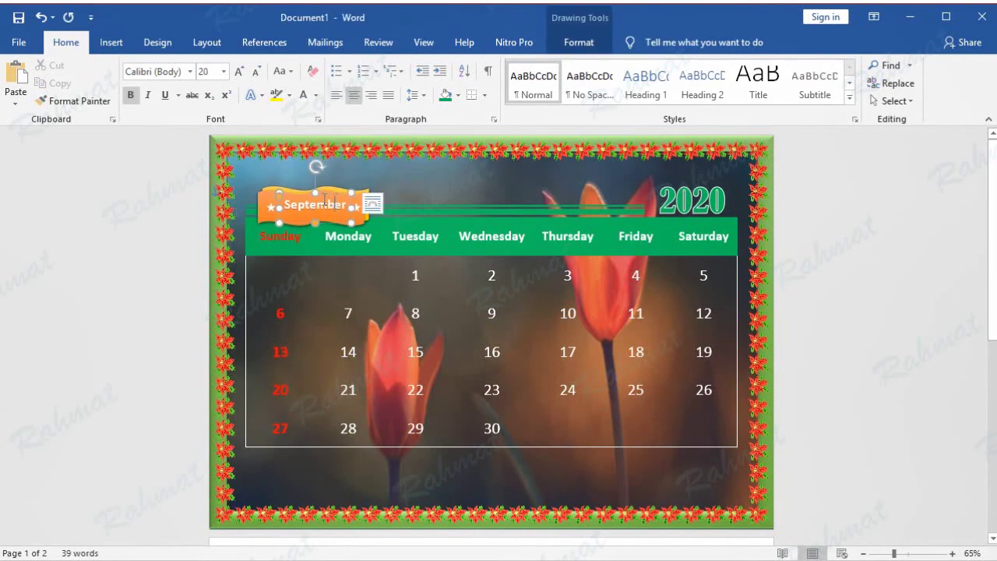
{"action": "left_click", "coordinate": [327, 196]}
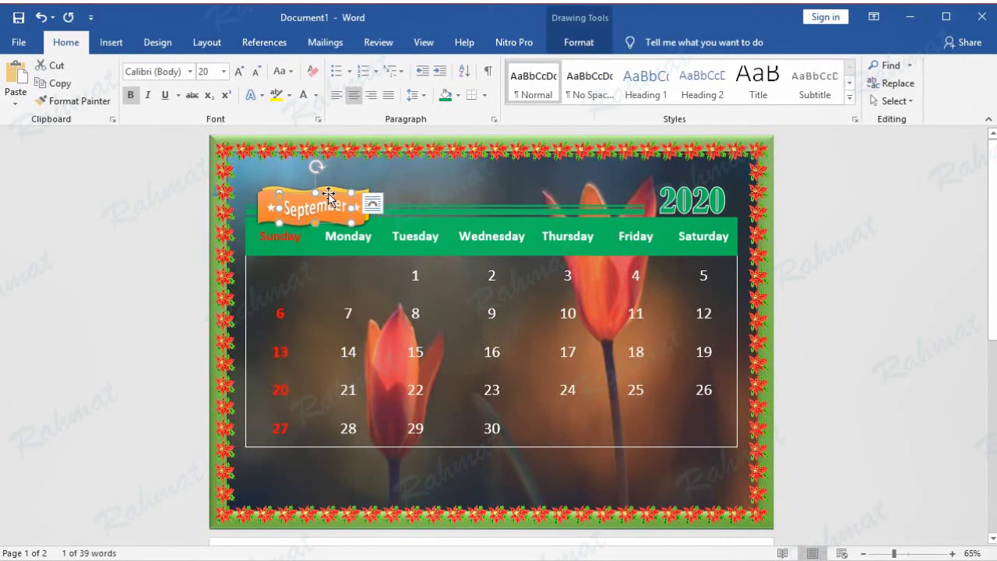
{"action": "left_click_drag", "start_coordinate": [328, 196], "coordinate": [328, 197]}
{"action": "left_click", "coordinate": [863, 259]}
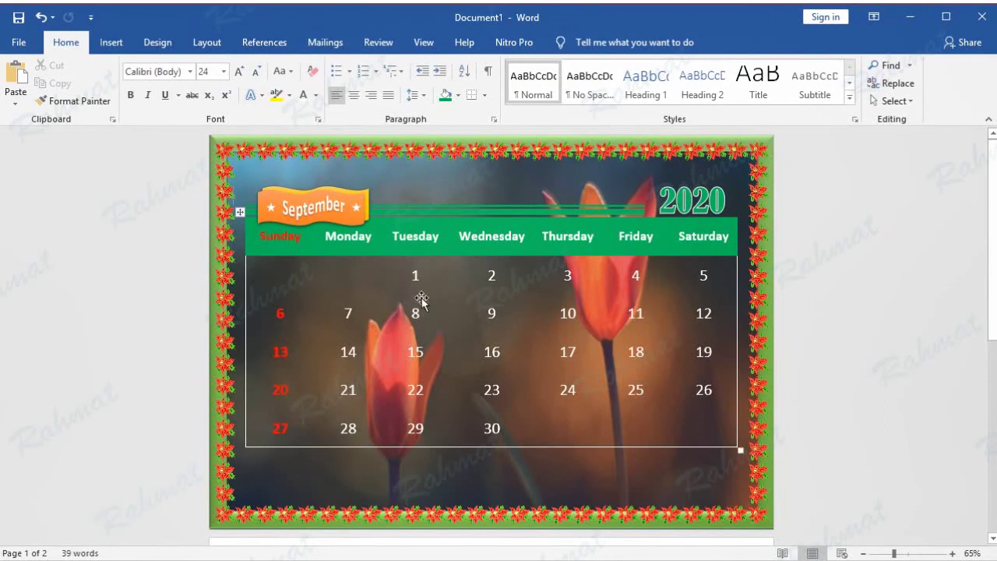
Insert a Simple Text Box, set its font size, and move it below the calendar's last week.
{"action": "left_click", "coordinate": [114, 43]}
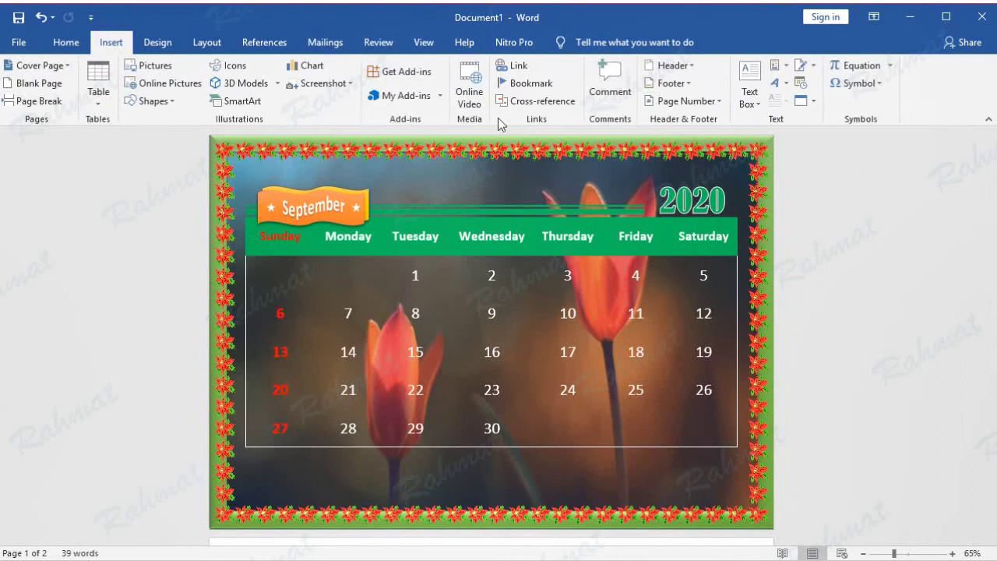
{"action": "left_click", "coordinate": [757, 105]}
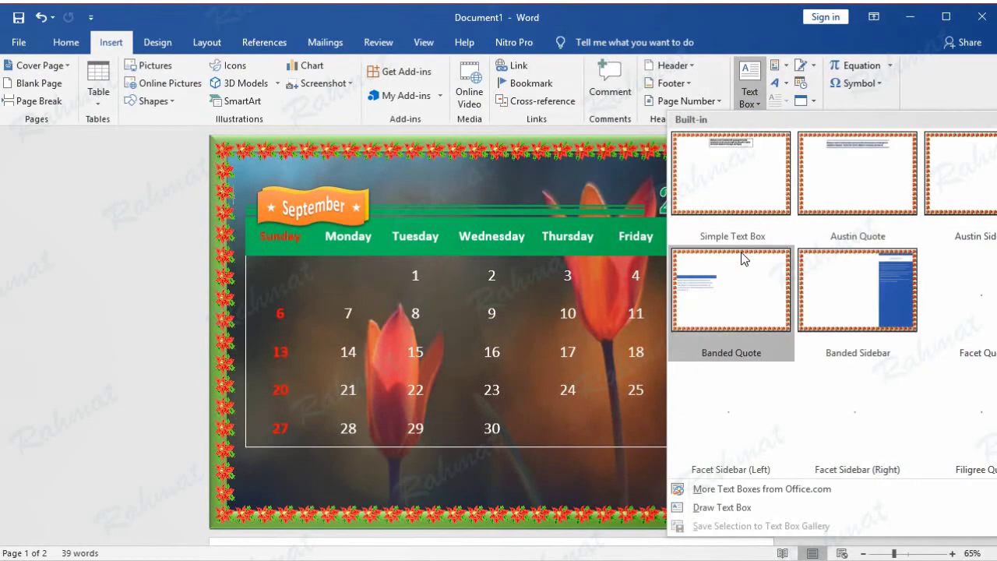
{"action": "left_click", "coordinate": [742, 171]}
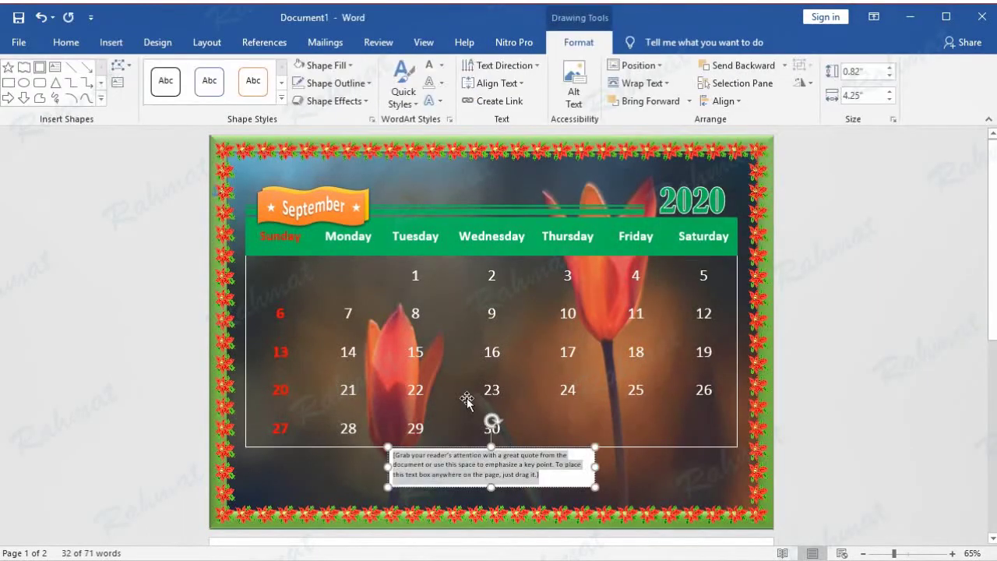
{"action": "left_click", "coordinate": [66, 43]}
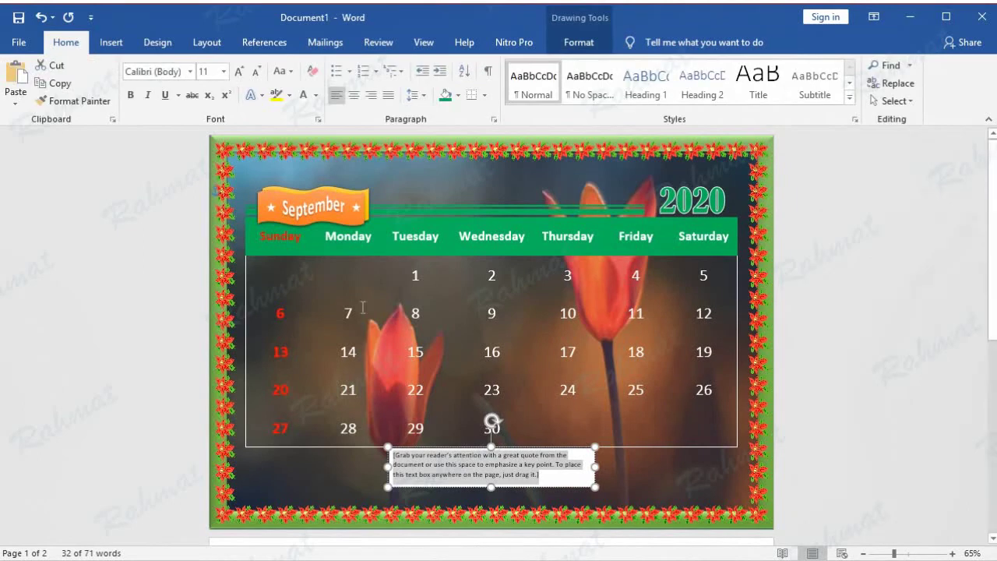
{"action": "left_click", "coordinate": [224, 72]}
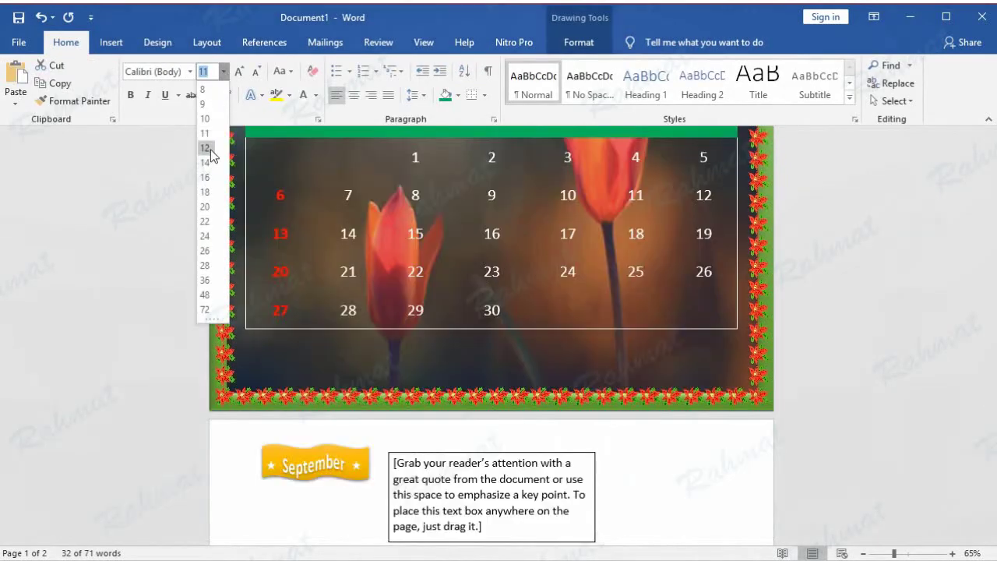
{"action": "left_click", "coordinate": [205, 184]}
{"action": "left_click", "coordinate": [497, 481]}
{"action": "left_click_drag", "start_coordinate": [516, 448], "coordinate": [373, 454]}
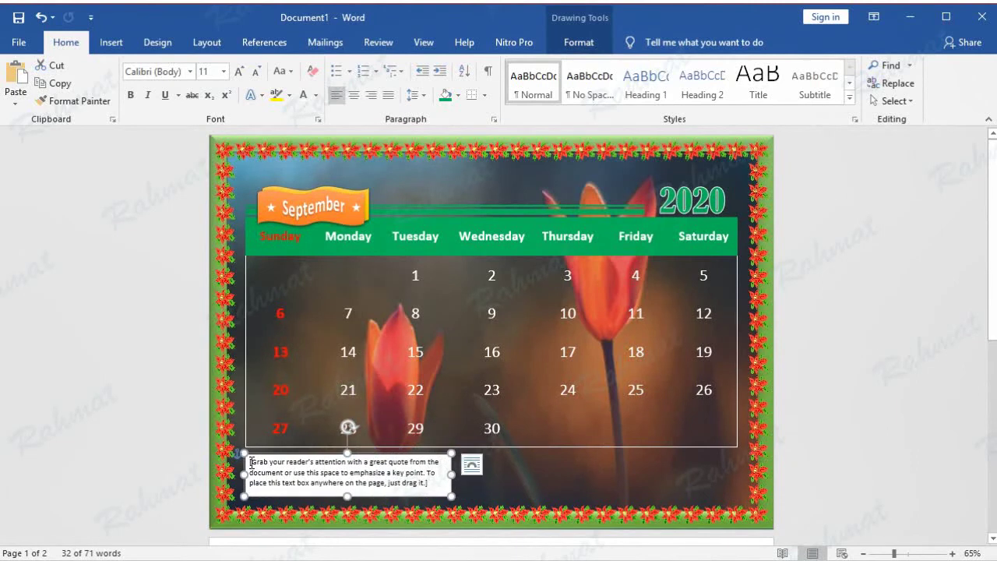
Make the text box's placeholder text white.
{"action": "left_click", "coordinate": [251, 463]}
{"action": "left_click", "coordinate": [424, 486]}
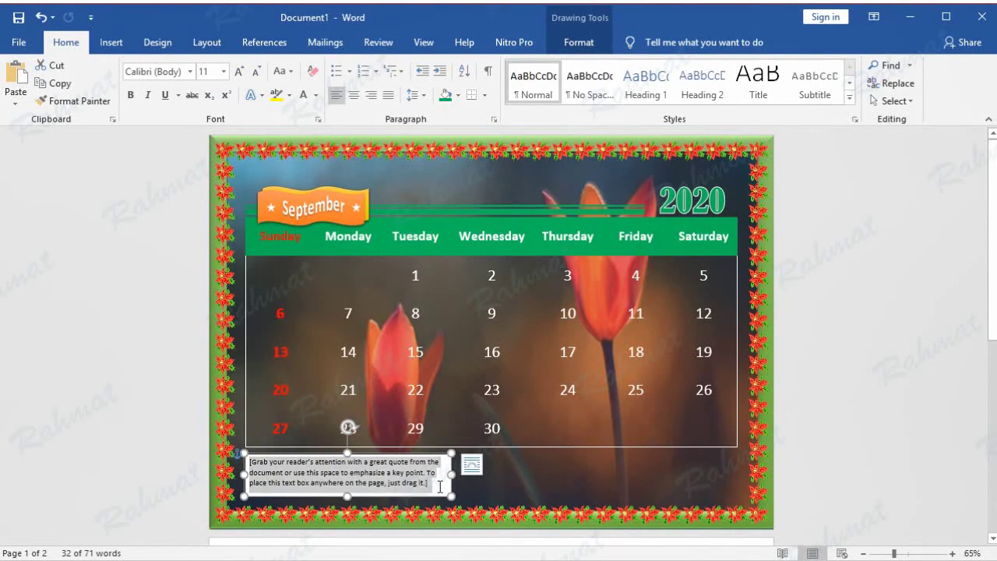
{"action": "left_click", "coordinate": [567, 47]}
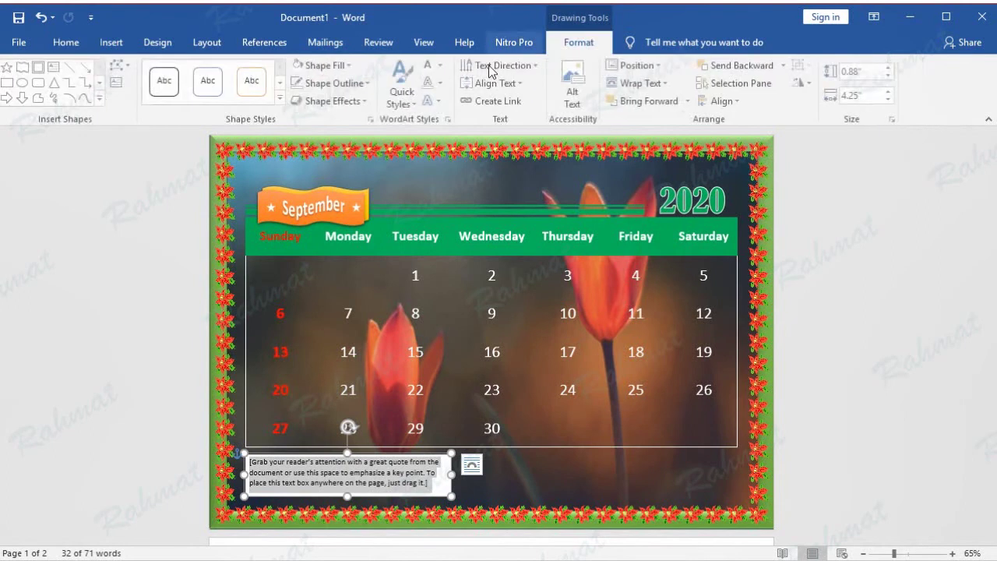
{"action": "left_click", "coordinate": [67, 44]}
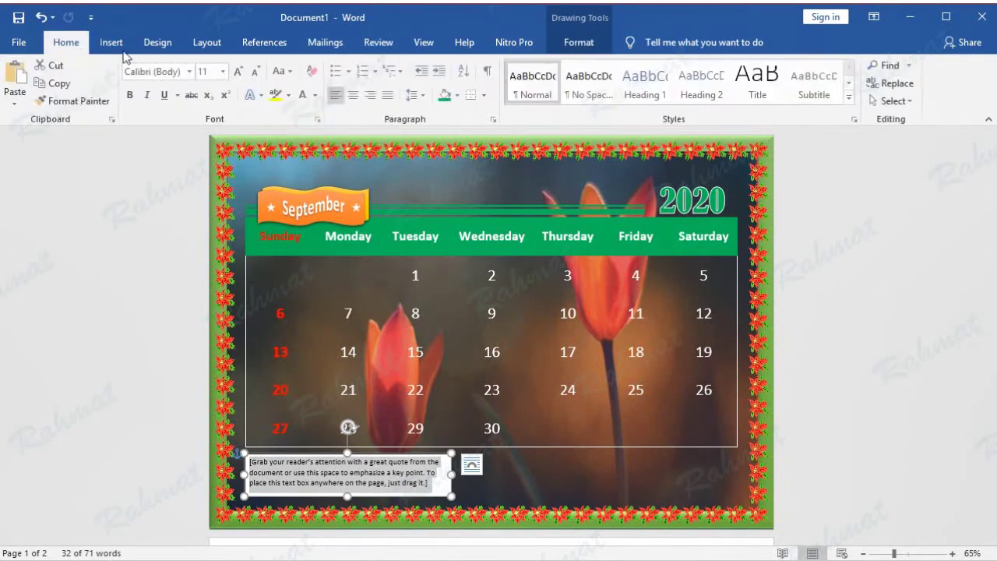
{"action": "left_click", "coordinate": [315, 95]}
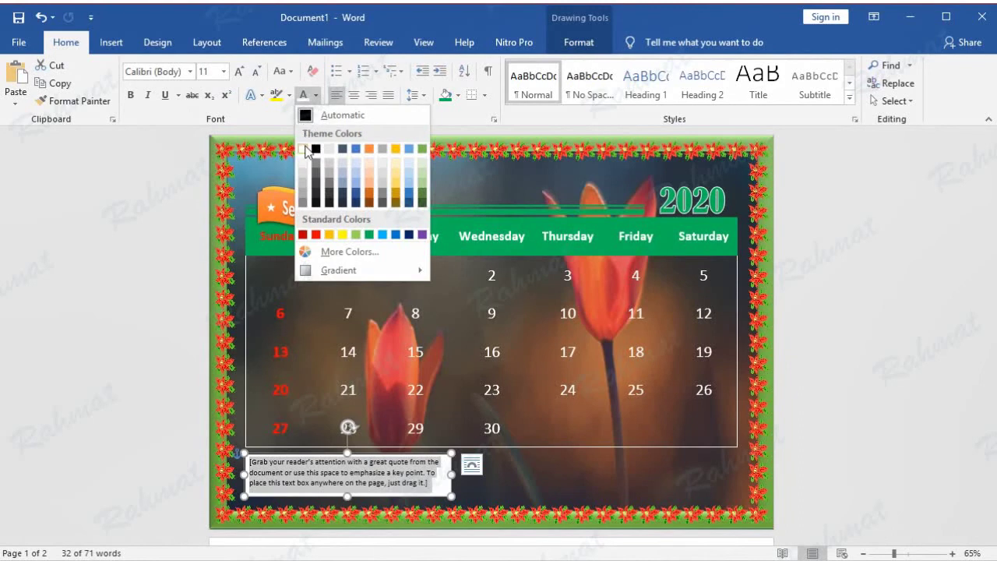
{"action": "left_click", "coordinate": [303, 149]}
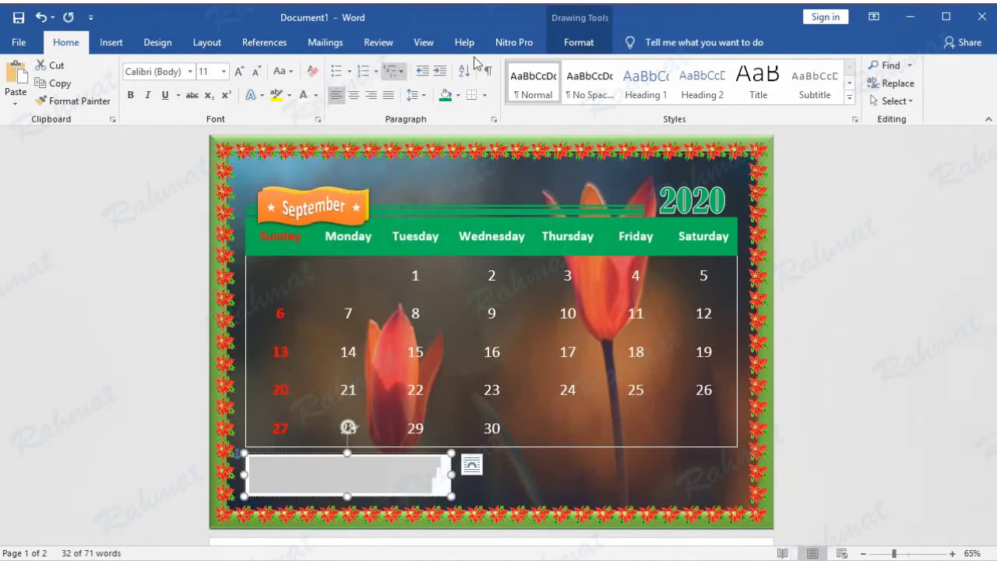
Give the text box no fill and no outline, then select the date 17.
{"action": "left_click", "coordinate": [580, 44]}
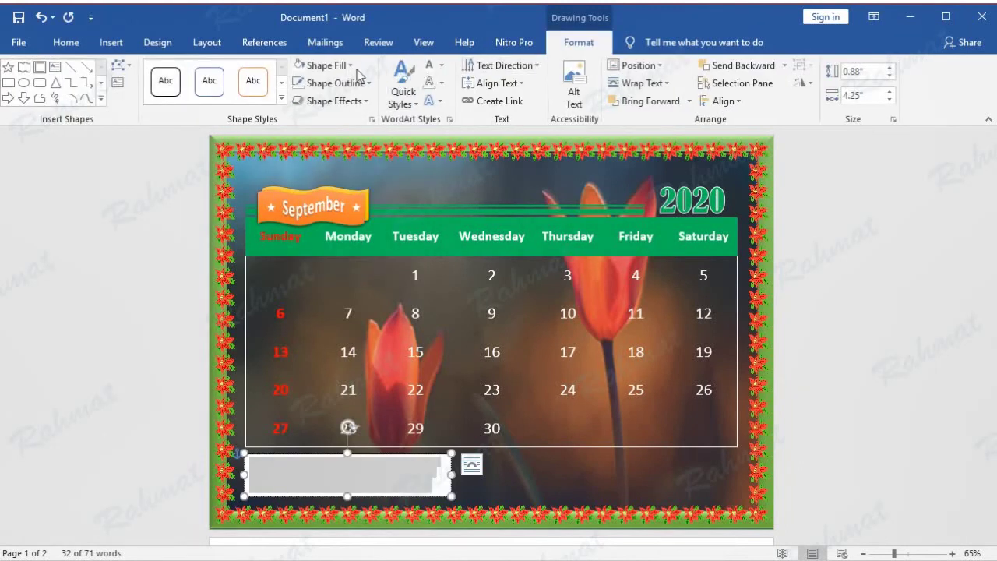
{"action": "left_click", "coordinate": [326, 65]}
{"action": "left_click", "coordinate": [350, 201]}
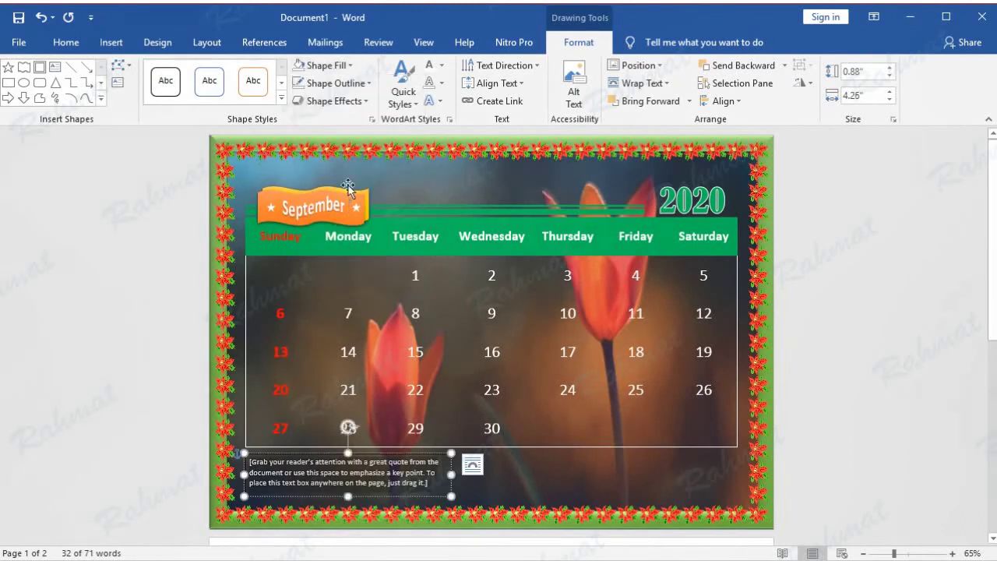
{"action": "left_click", "coordinate": [368, 84]}
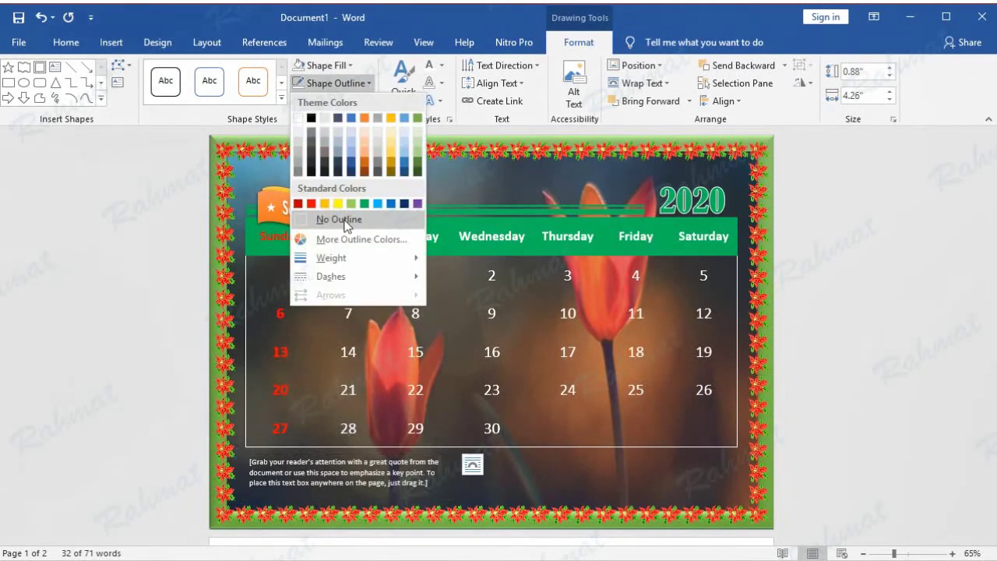
{"action": "left_click", "coordinate": [335, 218]}
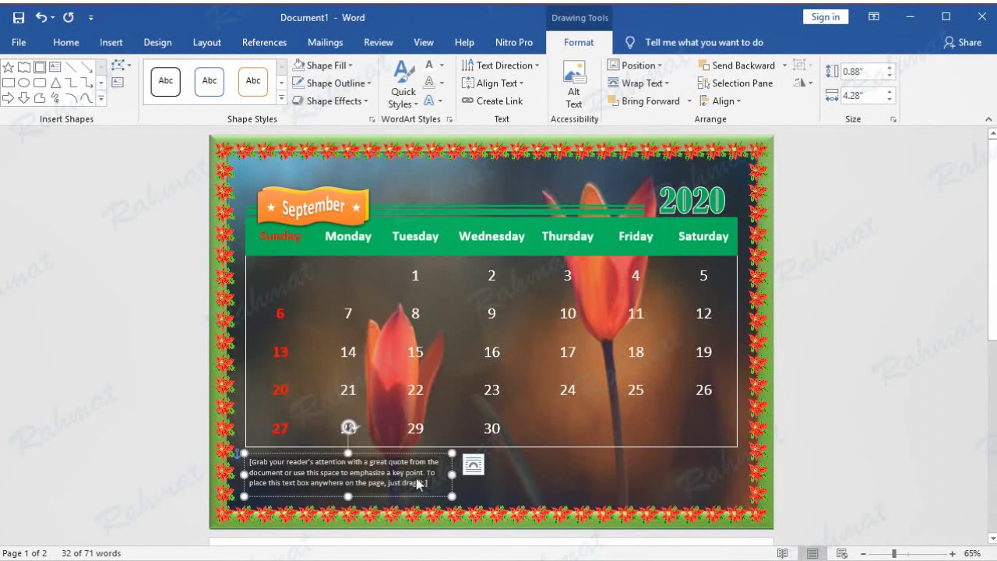
{"action": "left_click", "coordinate": [565, 352]}
{"action": "double_click", "coordinate": [579, 352]}
{"action": "key", "text": "ctrl+c"}
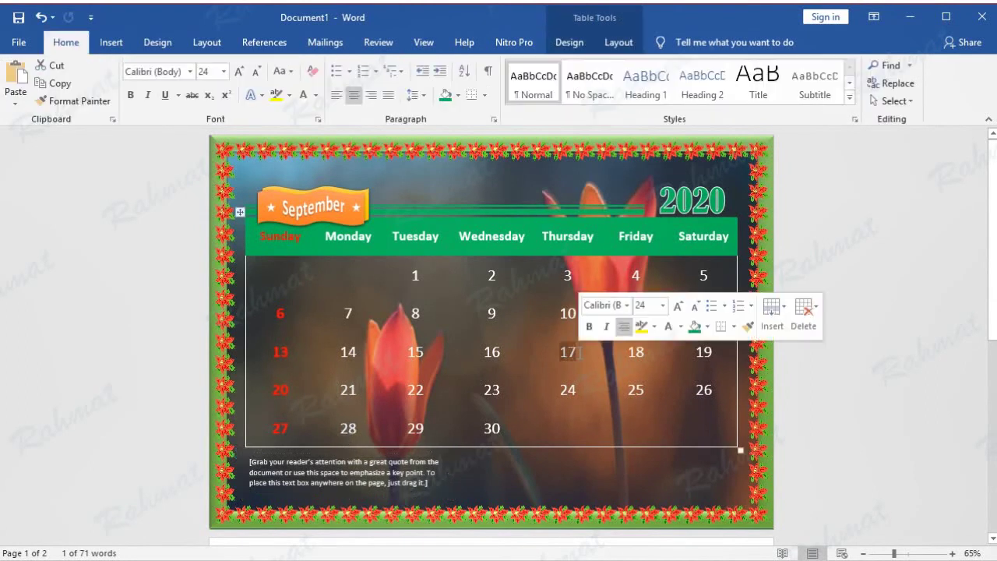
Colour the date 17 red and paste 17 into the text box below the calendar.
{"action": "left_click", "coordinate": [315, 95]}
{"action": "left_click", "coordinate": [315, 234]}
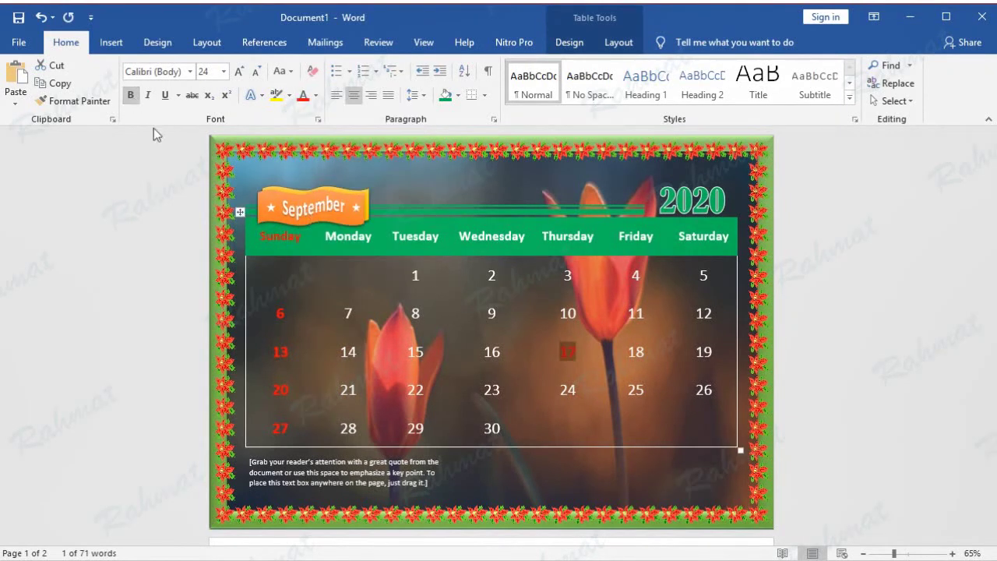
{"action": "left_click", "coordinate": [282, 473]}
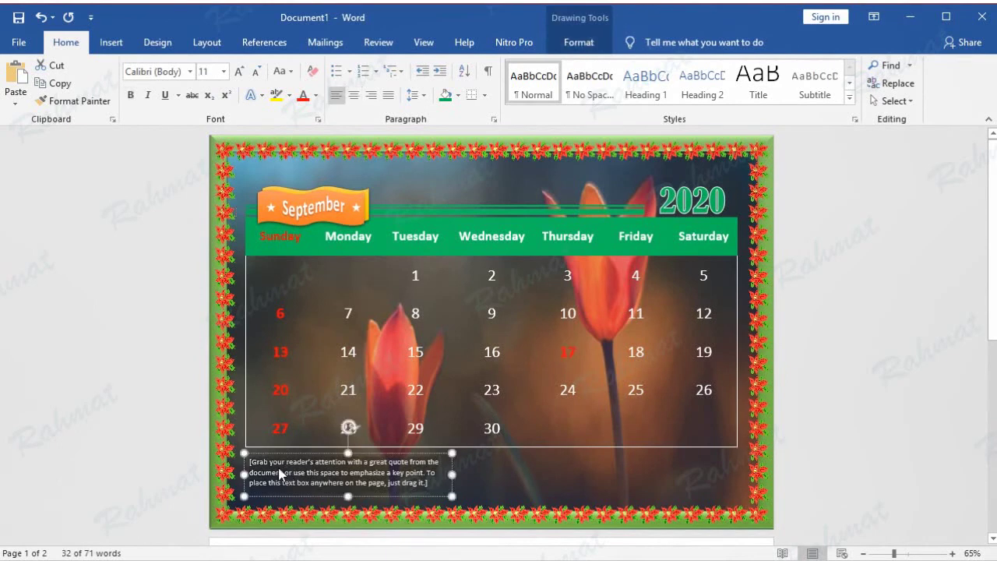
{"action": "key", "text": "ctrl+v"}
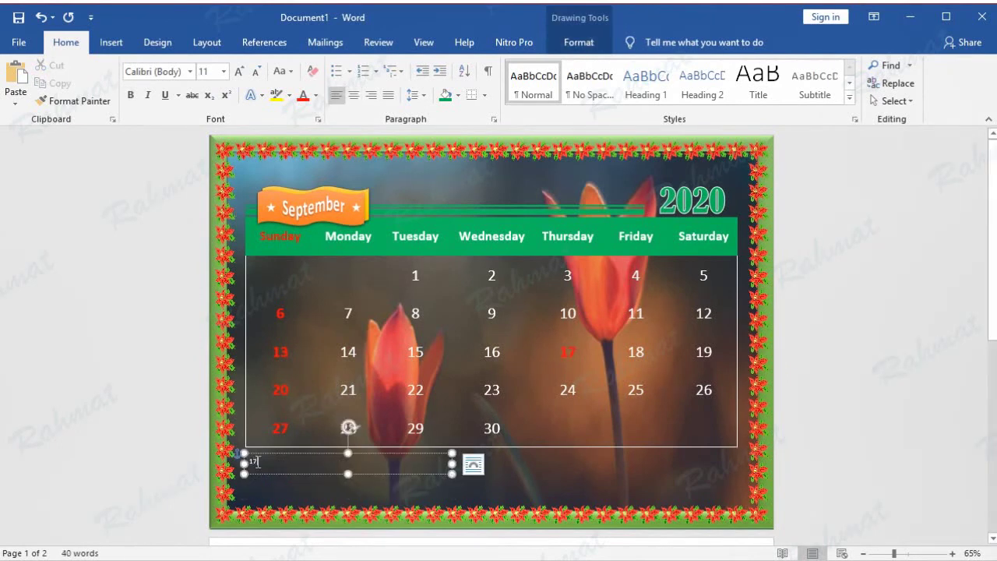
{"action": "double_click", "coordinate": [250, 462]}
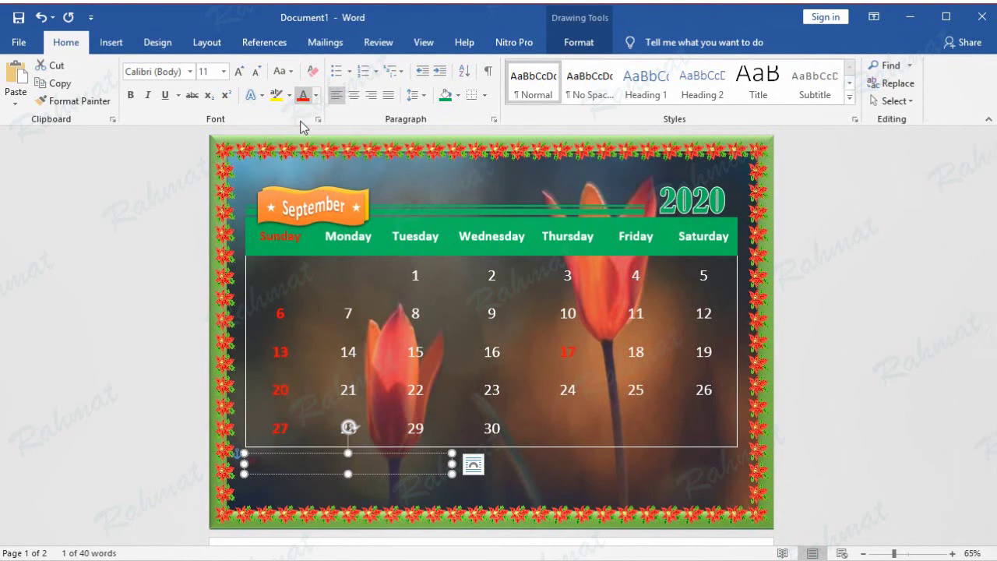
{"action": "left_click", "coordinate": [289, 455]}
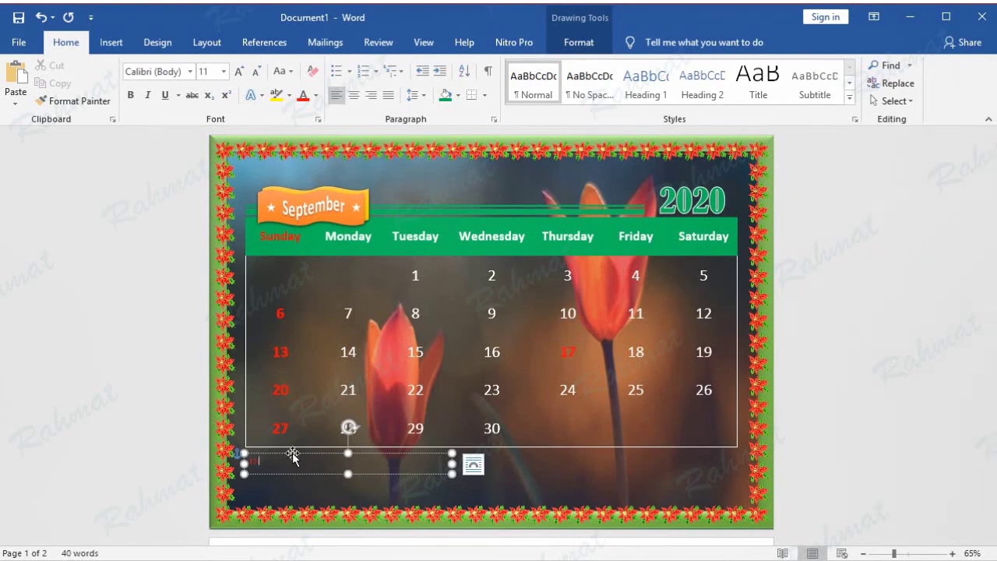
Type the note 'Ex 17 Independence day' in the box, then open the box's shortcut menu.
{"action": "left_click", "coordinate": [316, 95]}
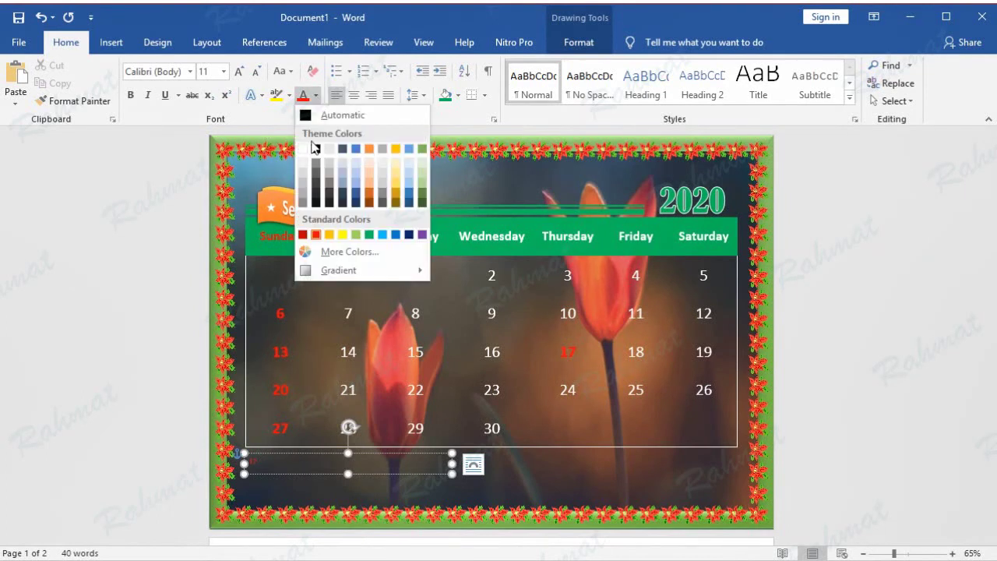
{"action": "left_click", "coordinate": [311, 148]}
{"action": "type", "text": "independence day"}
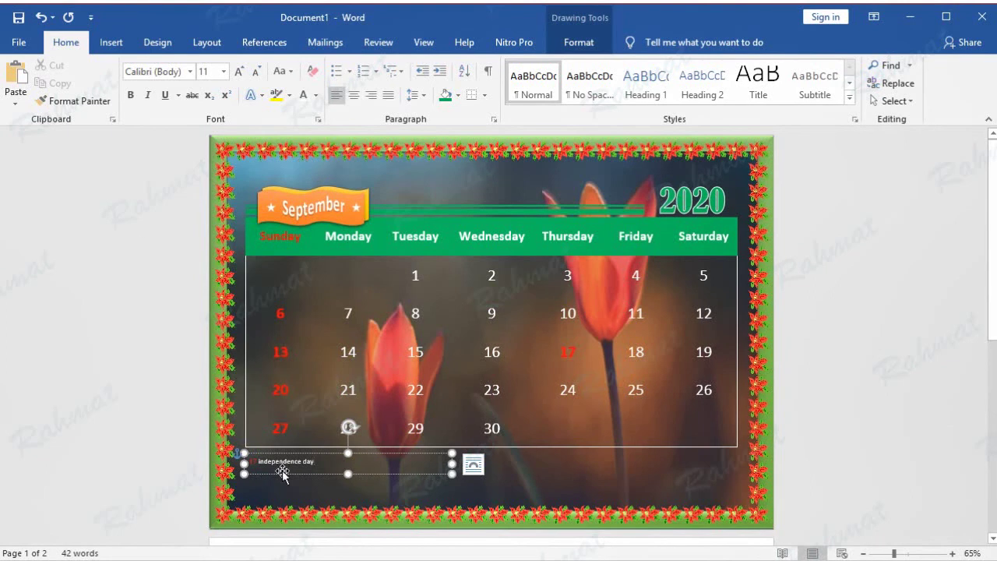
{"action": "left_click", "coordinate": [251, 461]}
{"action": "type", "text": "15"}
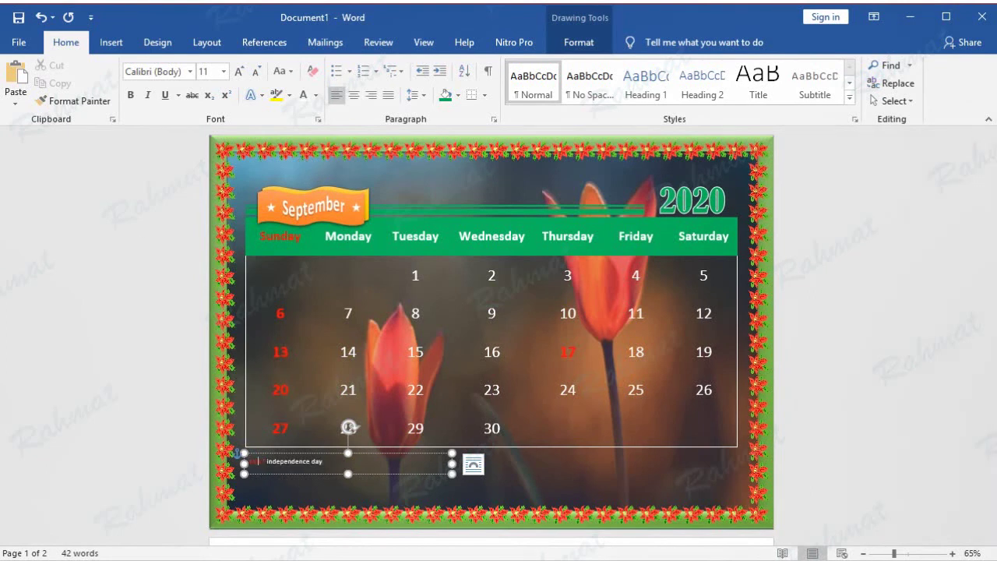
{"action": "double_click", "coordinate": [256, 461]}
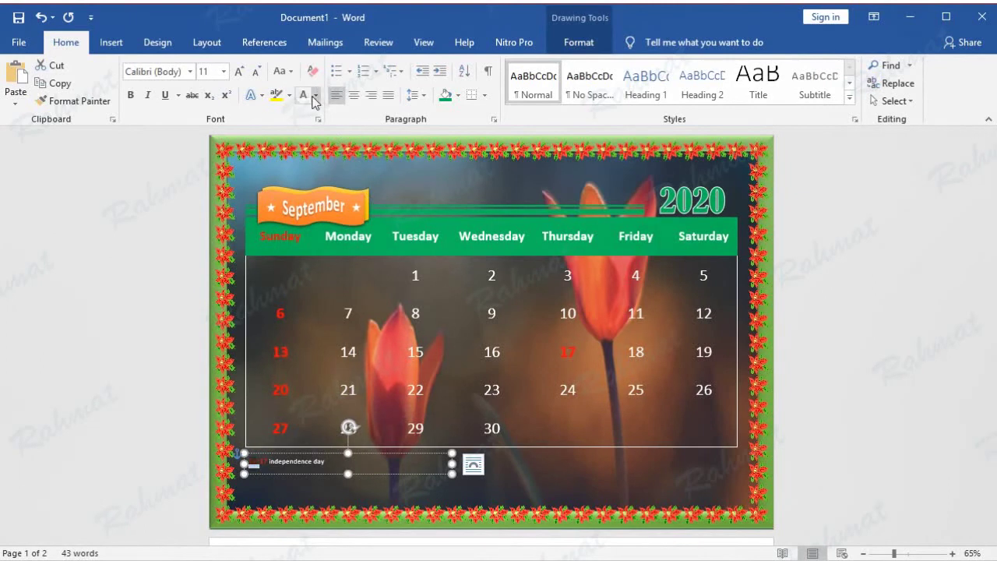
{"action": "left_click", "coordinate": [819, 389]}
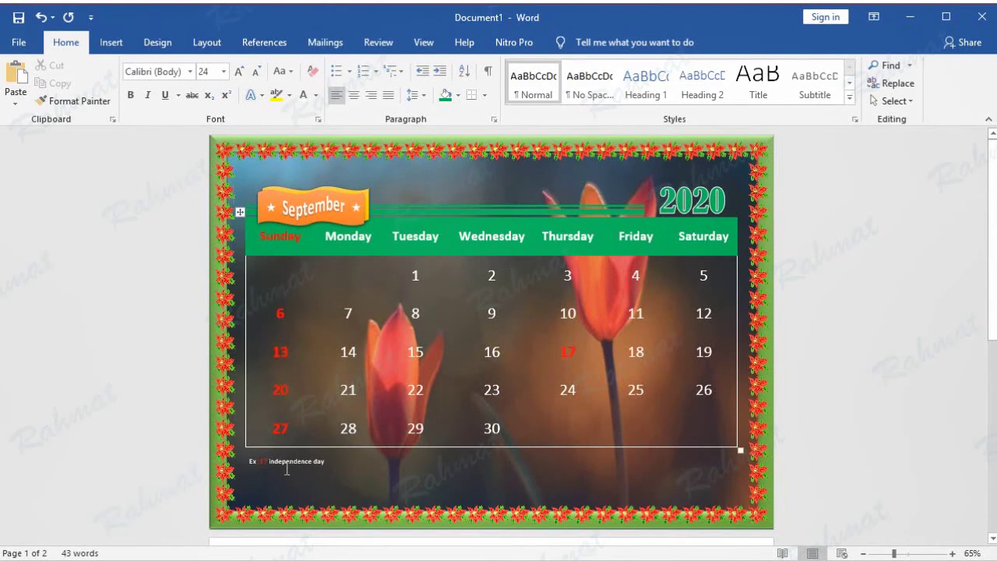
{"action": "left_click", "coordinate": [331, 464]}
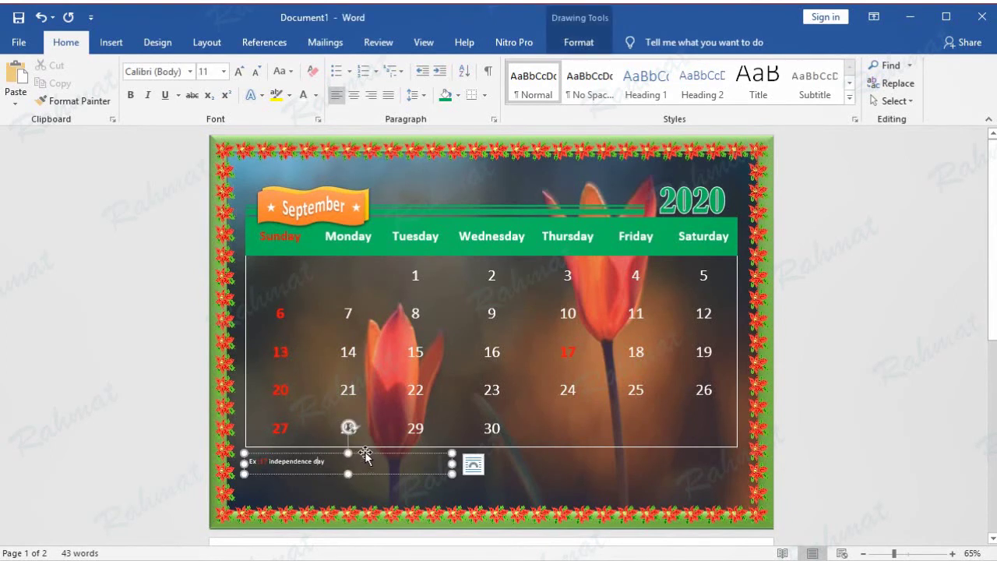
{"action": "right_click", "coordinate": [366, 456]}
Cut the old note text box and turn the date 17 white.
{"action": "left_click", "coordinate": [423, 151]}
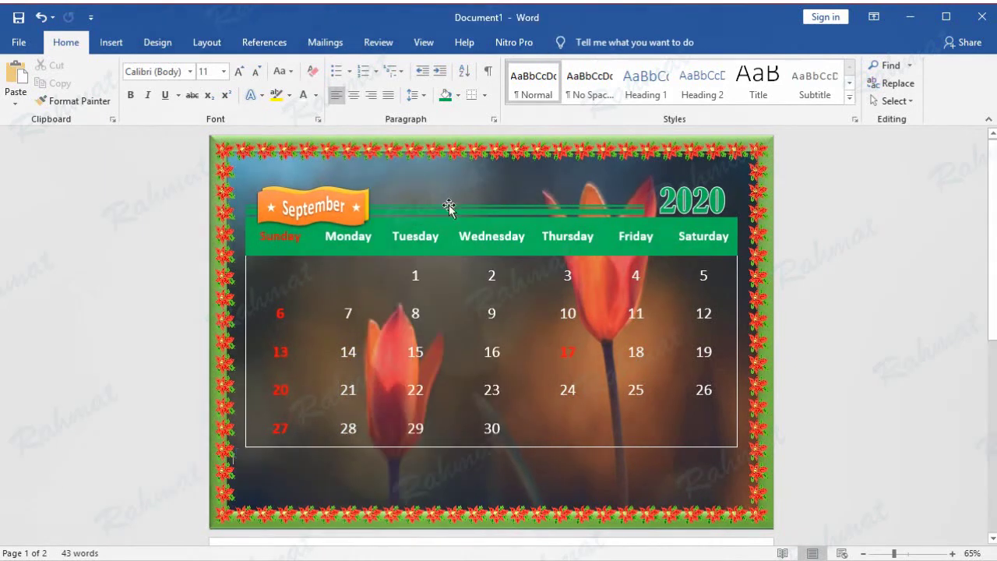
{"action": "left_click_drag", "start_coordinate": [561, 349], "coordinate": [578, 352]}
{"action": "left_click", "coordinate": [316, 95]}
{"action": "left_click", "coordinate": [319, 109]}
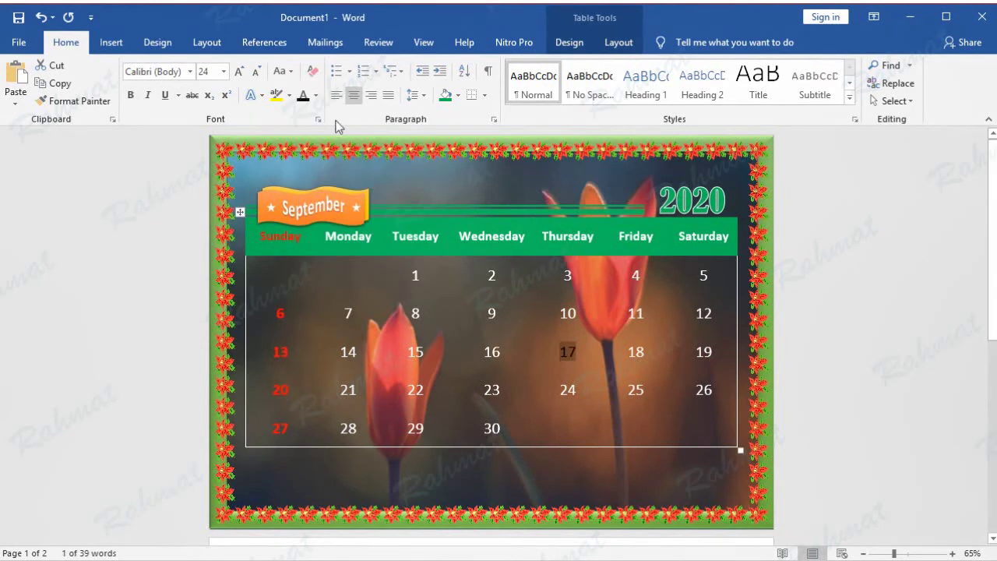
{"action": "left_click", "coordinate": [315, 95]}
{"action": "left_click", "coordinate": [306, 147]}
{"action": "left_click", "coordinate": [796, 248]}
Draw a rectangle below the date grid sized 1.05" high by 5" wide.
{"action": "left_click", "coordinate": [111, 42]}
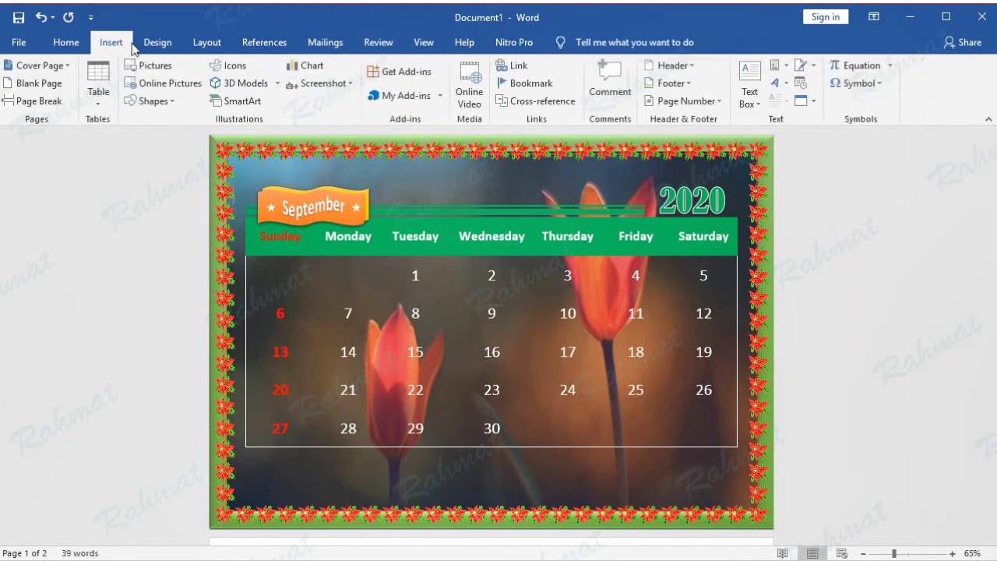
{"action": "left_click", "coordinate": [174, 102]}
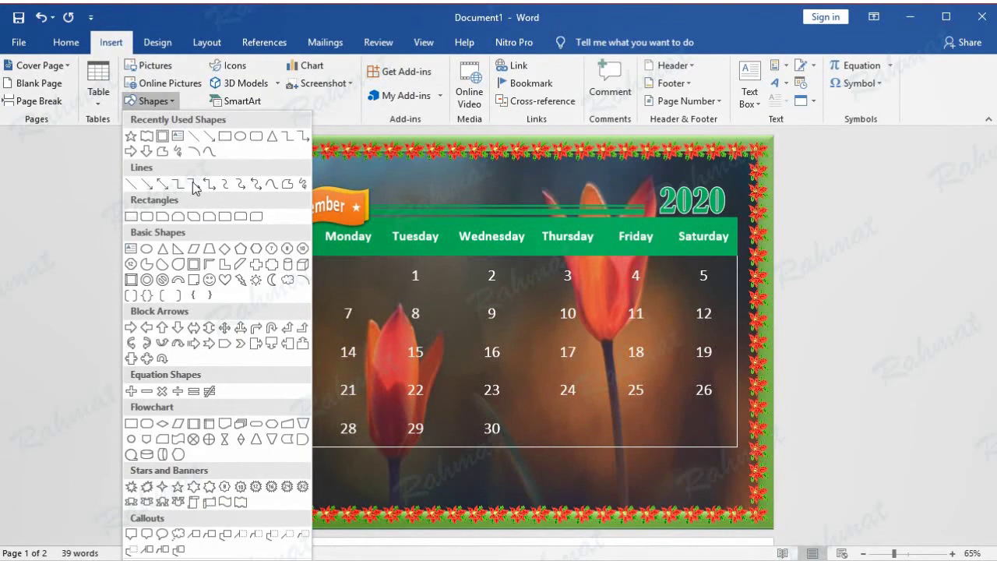
{"action": "left_click", "coordinate": [131, 215]}
{"action": "mouse_move", "coordinate": [503, 464]}
{"action": "left_mouse_down"}
{"action": "mouse_move", "coordinate": [518, 481]}
{"action": "mouse_move", "coordinate": [617, 525]}
{"action": "mouse_move", "coordinate": [653, 496]}
{"action": "left_mouse_up"}
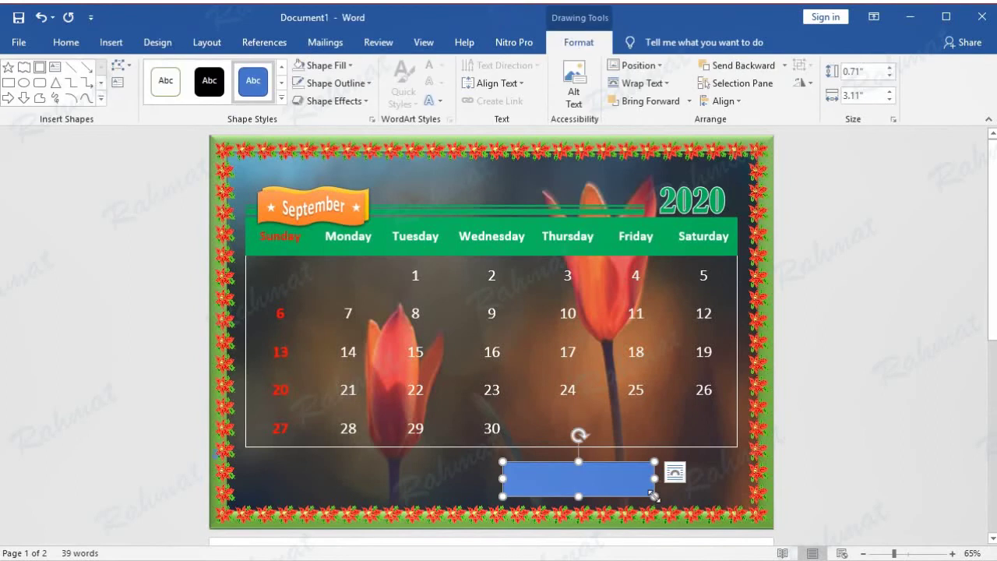
{"action": "left_click", "coordinate": [874, 72]}
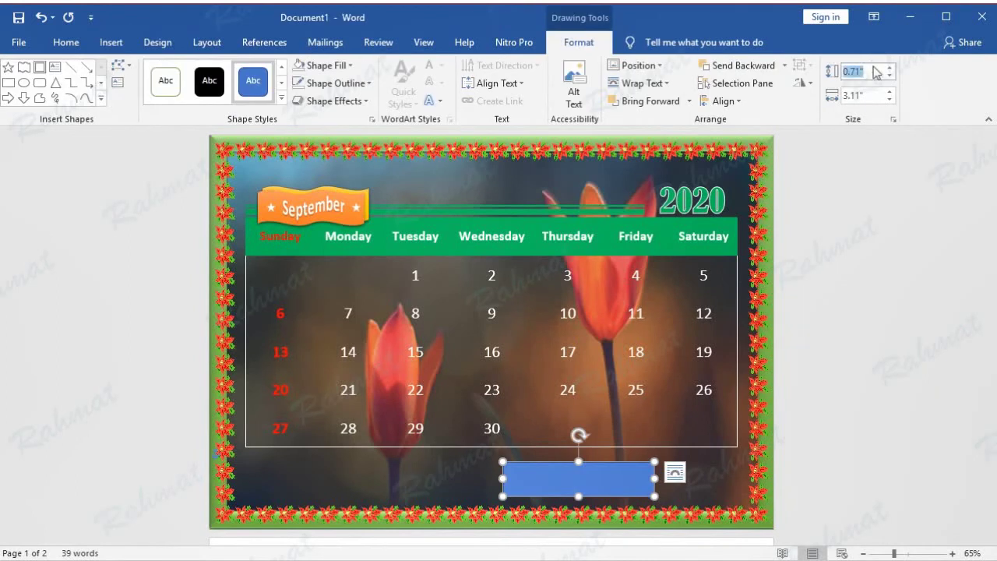
{"action": "type", "text": "1.05"}
{"action": "left_click", "coordinate": [871, 95]}
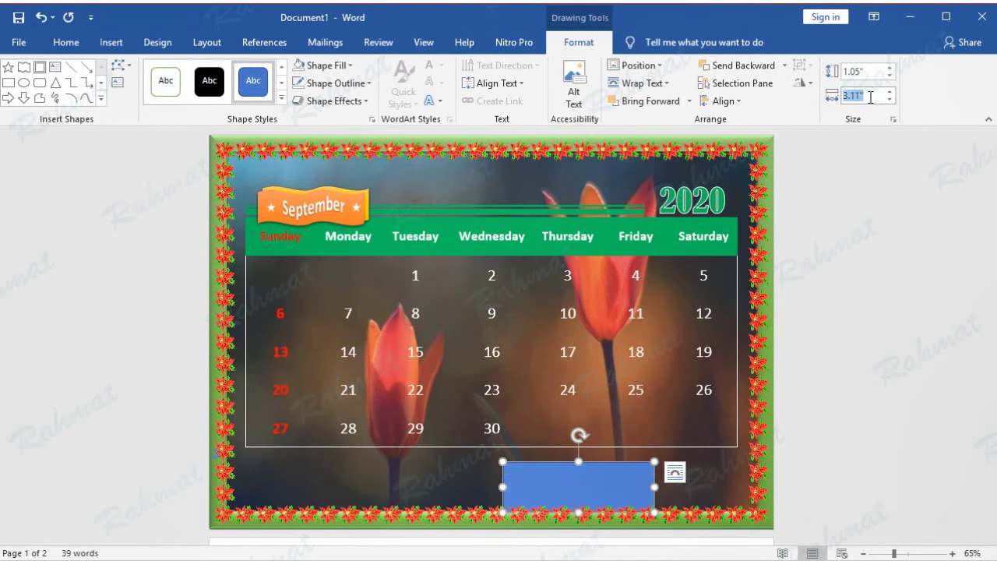
{"action": "type", "text": "5.02"}
{"action": "key", "text": "Return"}
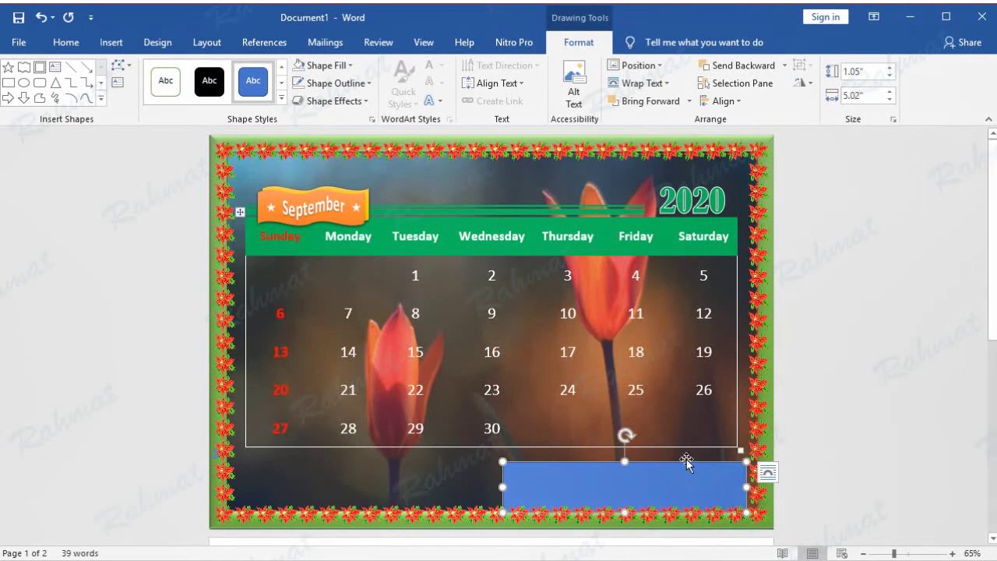
Nudge the rectangle up-left, fill it white and remove its outline.
{"action": "left_click_drag", "start_coordinate": [653, 491], "coordinate": [647, 478]}
{"action": "left_click", "coordinate": [347, 65]}
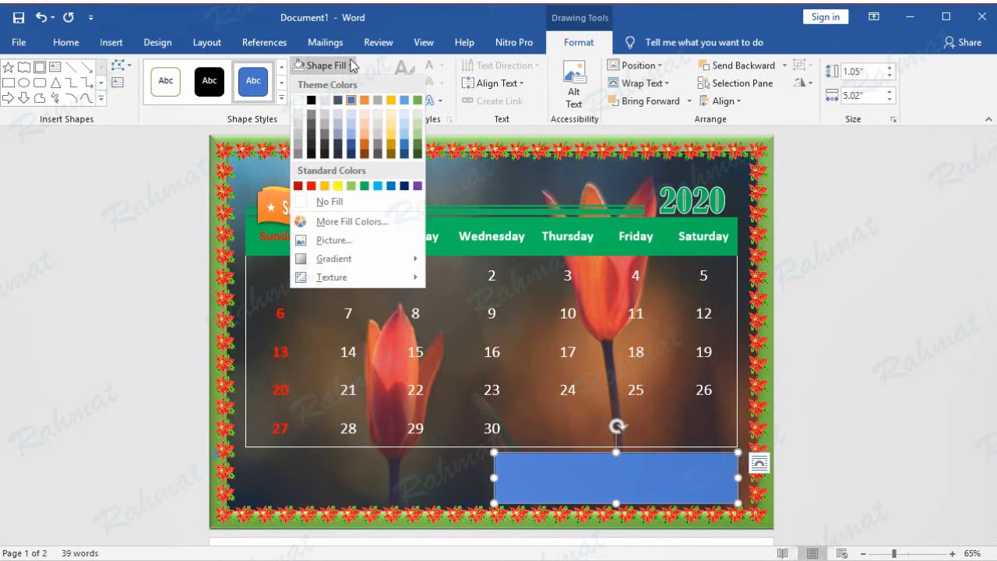
{"action": "left_click", "coordinate": [299, 101]}
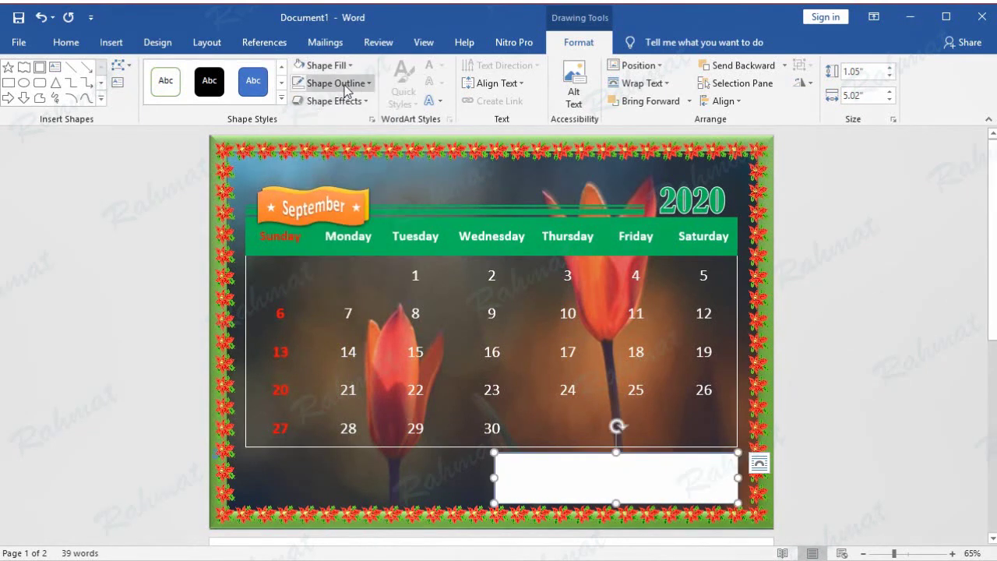
{"action": "left_click", "coordinate": [319, 83]}
{"action": "left_click", "coordinate": [321, 222]}
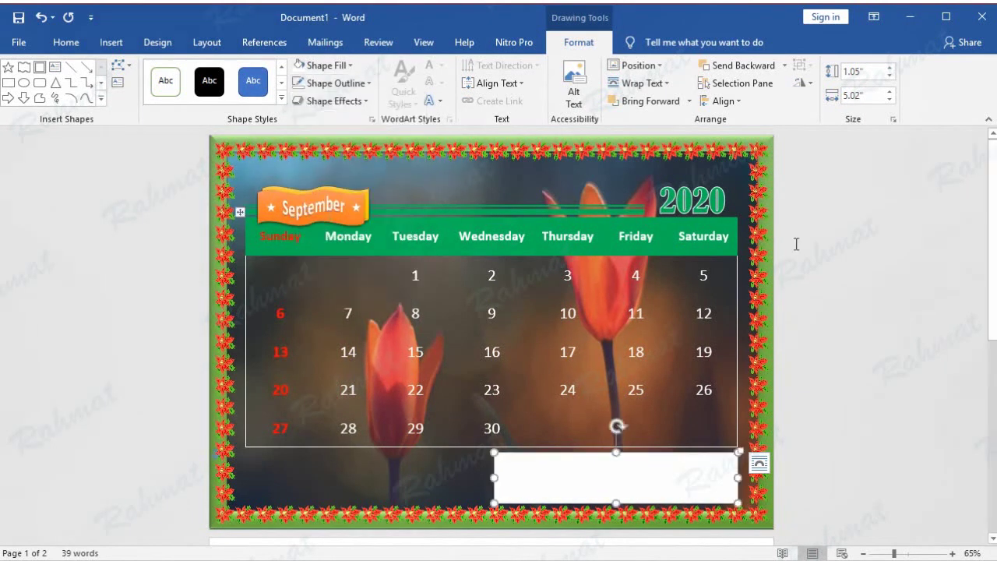
{"action": "left_click", "coordinate": [823, 216]}
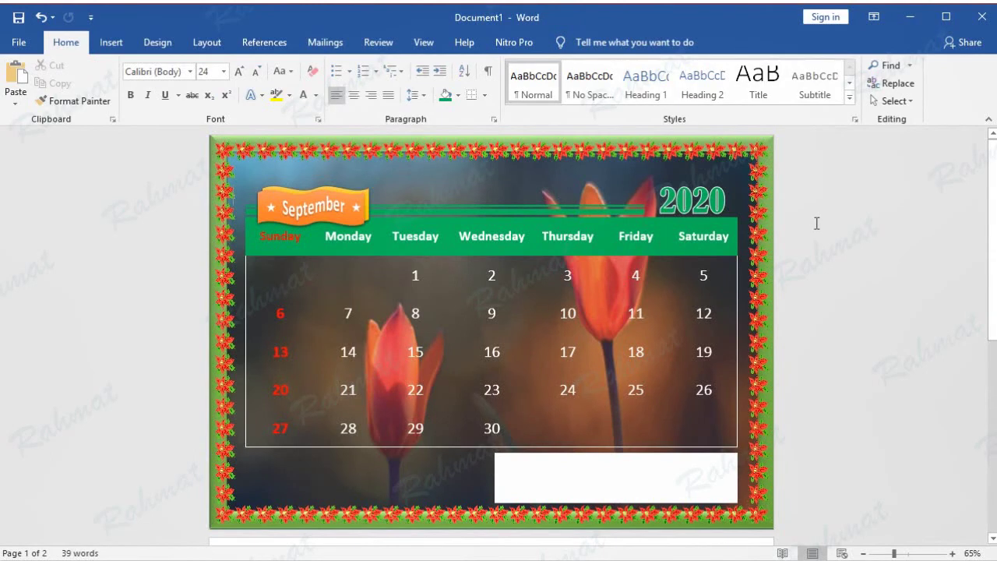
Insert a Simple Text Box with no fill and no outline.
{"action": "left_click", "coordinate": [125, 45]}
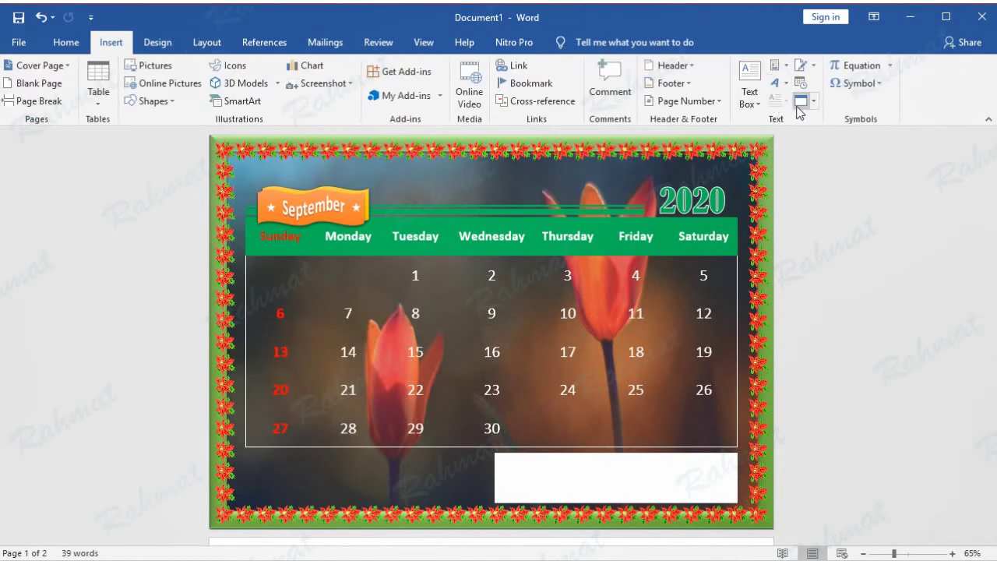
{"action": "left_click", "coordinate": [759, 92]}
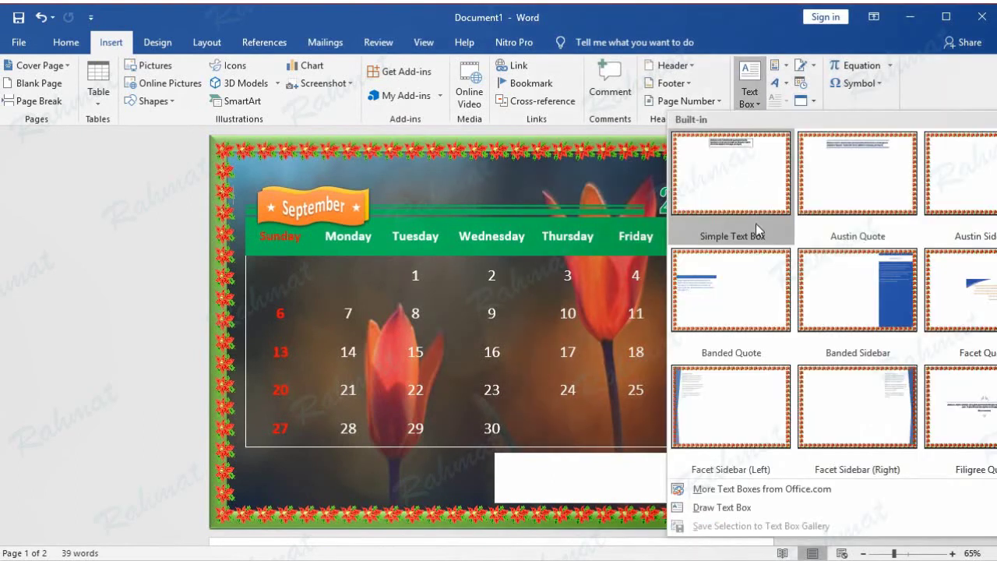
{"action": "left_click", "coordinate": [745, 147]}
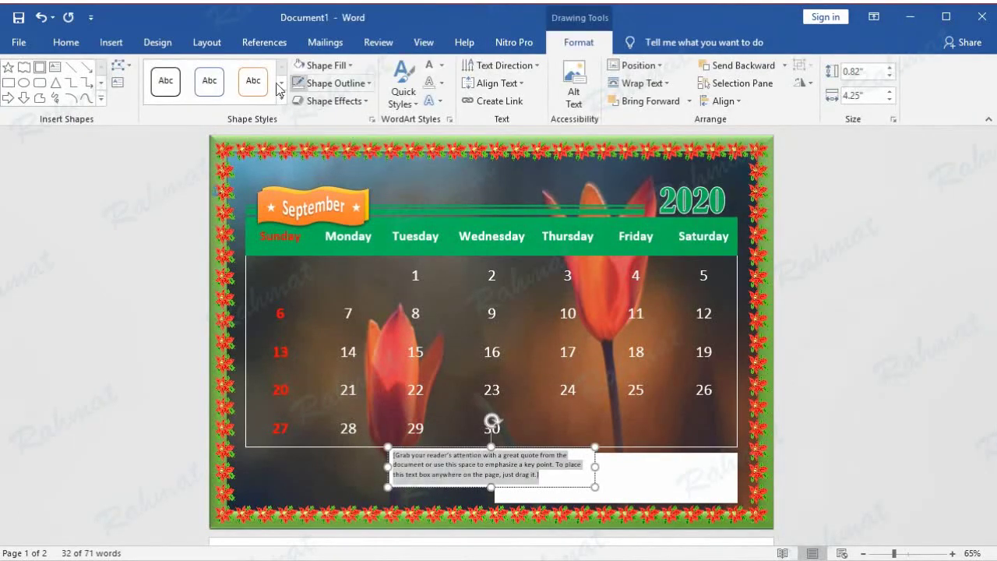
{"action": "left_click", "coordinate": [66, 42]}
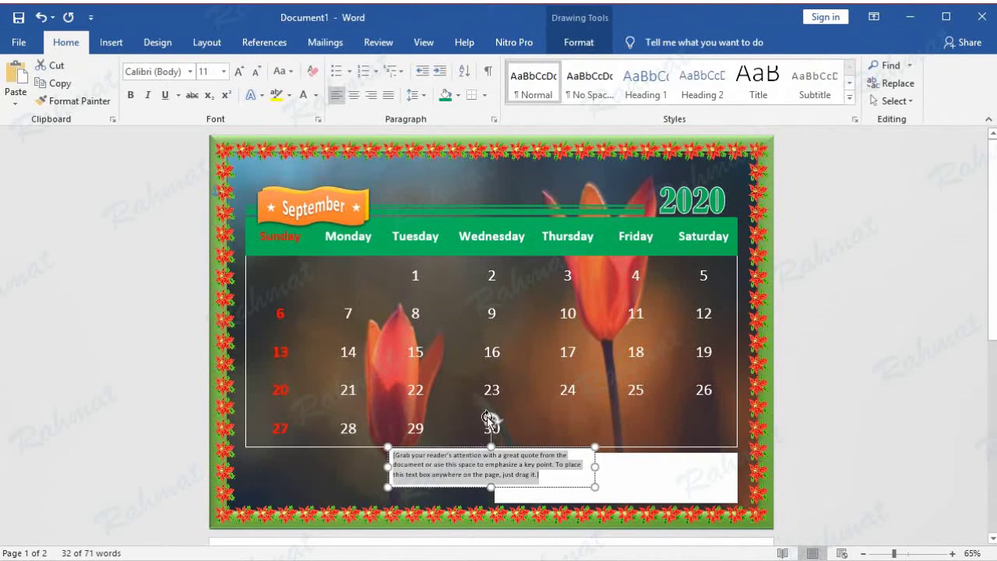
{"action": "left_click_drag", "start_coordinate": [511, 450], "coordinate": [470, 457]}
{"action": "left_click", "coordinate": [579, 42]}
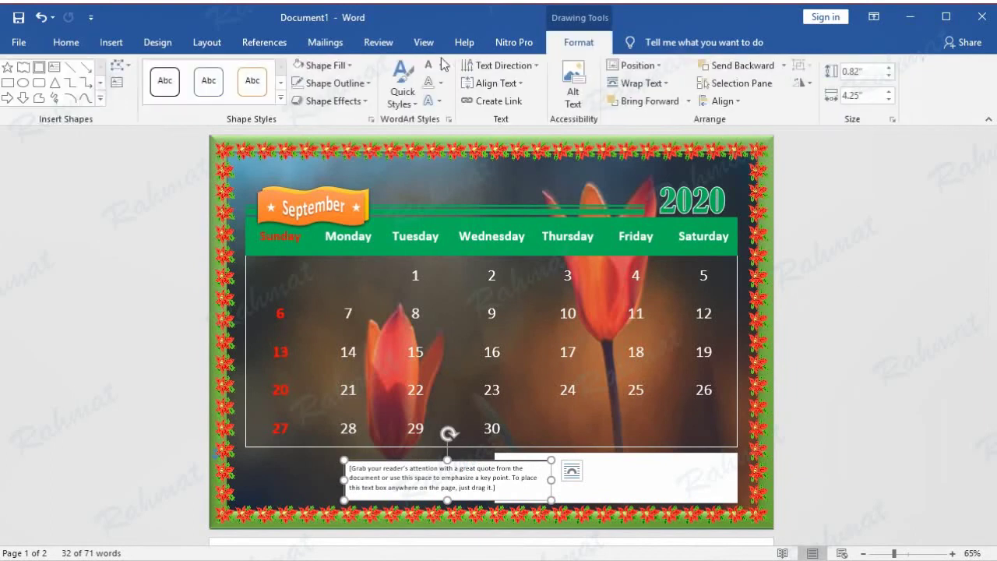
{"action": "left_click", "coordinate": [328, 64]}
{"action": "left_click", "coordinate": [346, 205]}
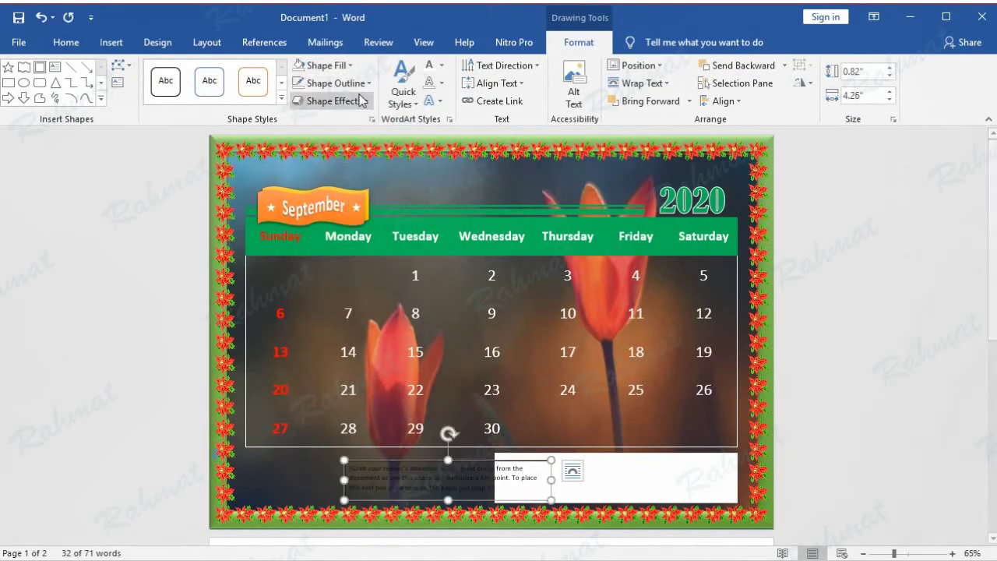
{"action": "left_click", "coordinate": [331, 82]}
{"action": "left_click", "coordinate": [344, 224]}
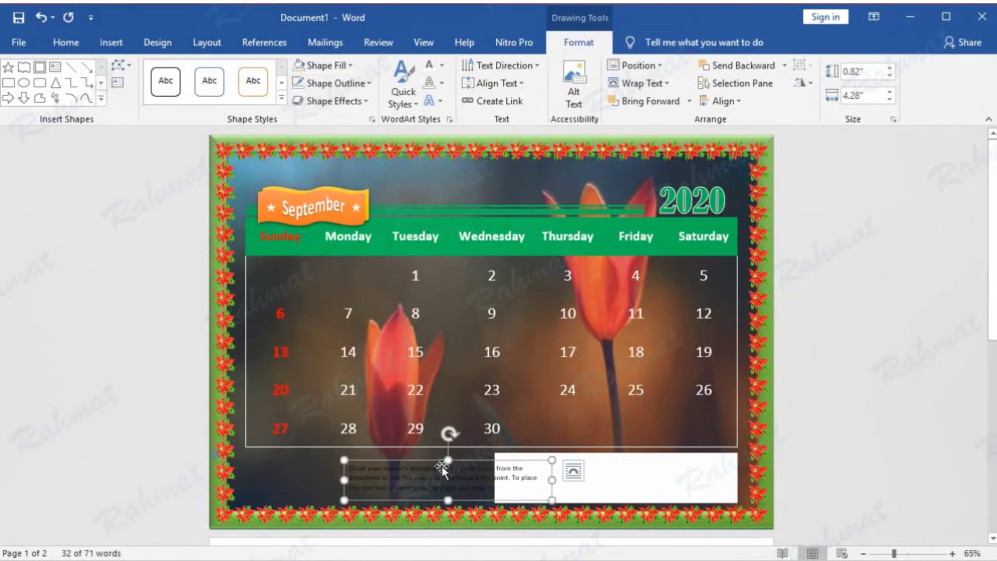
Move the text box onto the white rectangle and replace its placeholder with 'Note :'.
{"action": "left_click_drag", "start_coordinate": [491, 463], "coordinate": [649, 458]}
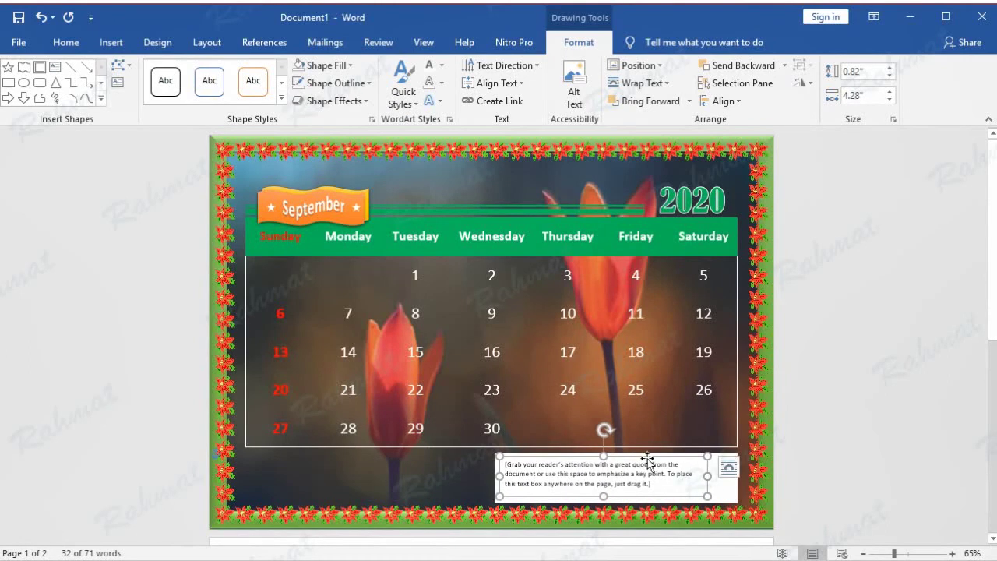
{"action": "left_click", "coordinate": [643, 485]}
{"action": "type", "text": "Note "}
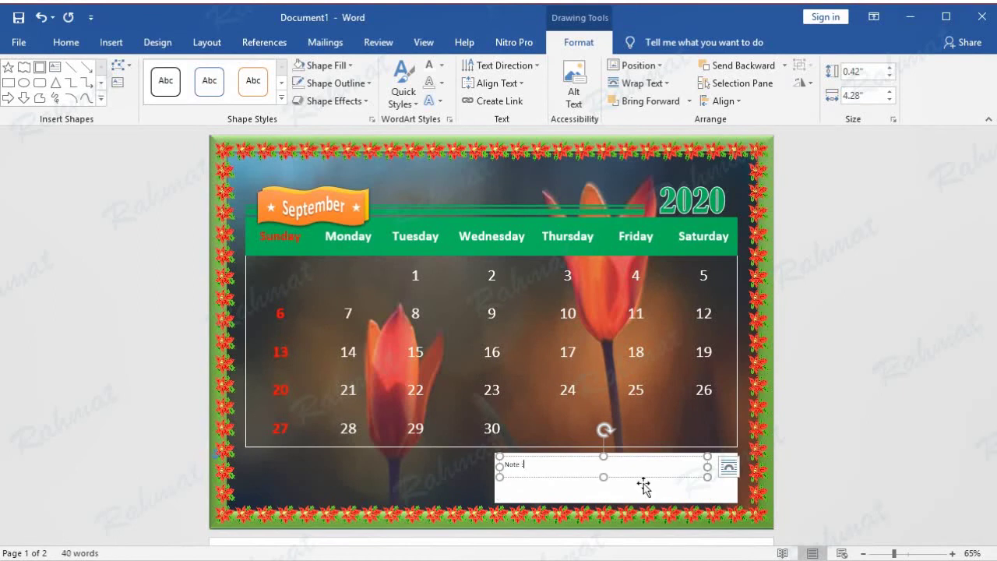
{"action": "type", "text": ":"}
{"action": "key", "text": "Return"}
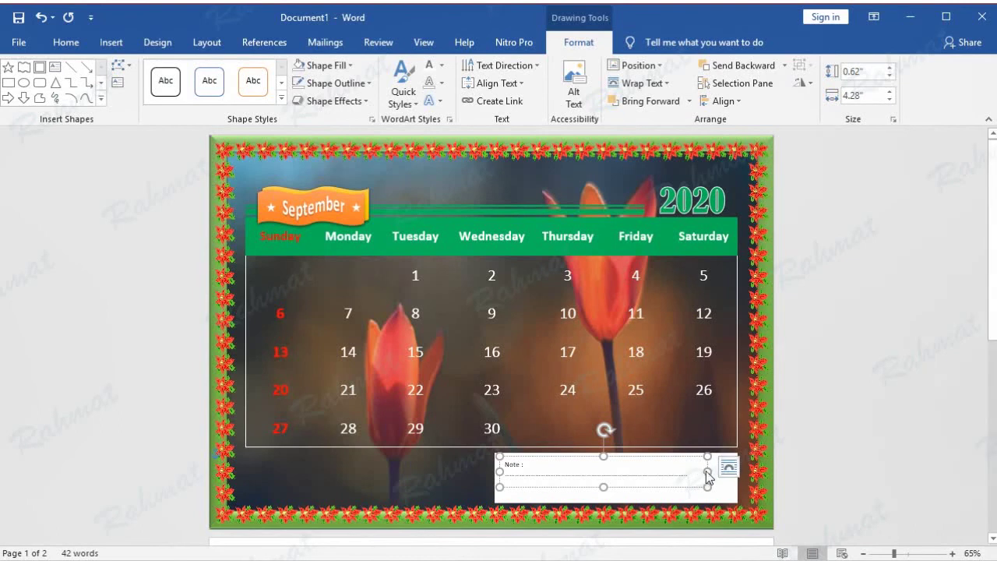
Enlarge the Note box to about 1.02" by 5.03" and add dotted lines for three writing lines.
{"action": "left_click_drag", "start_coordinate": [706, 471], "coordinate": [744, 468]}
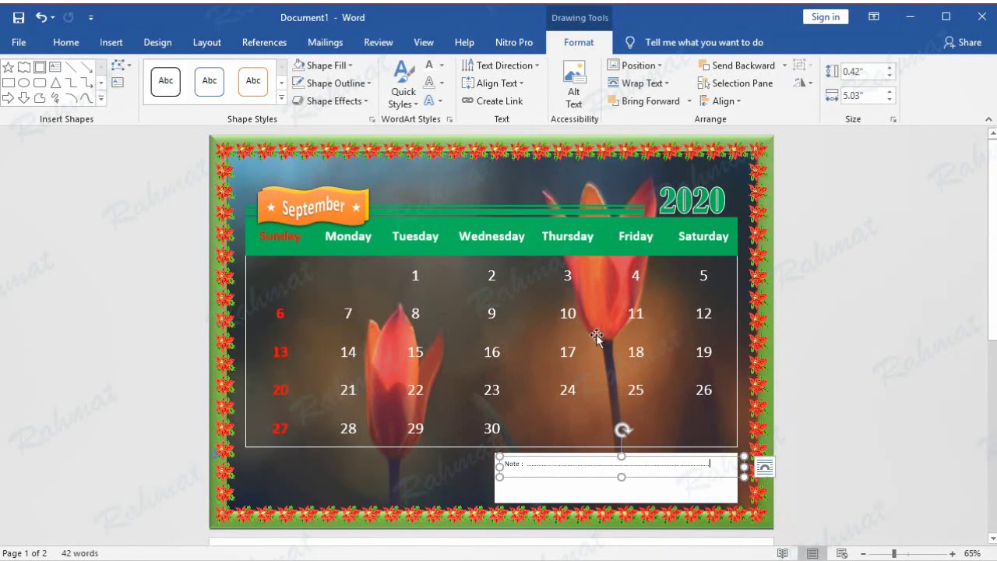
{"action": "type", "text": "........."}
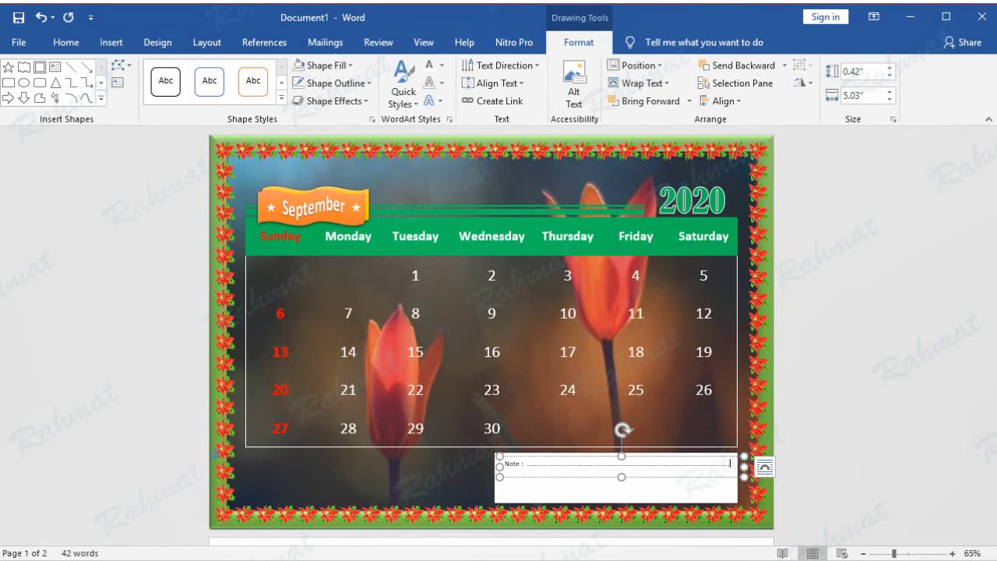
{"action": "key", "text": "Return"}
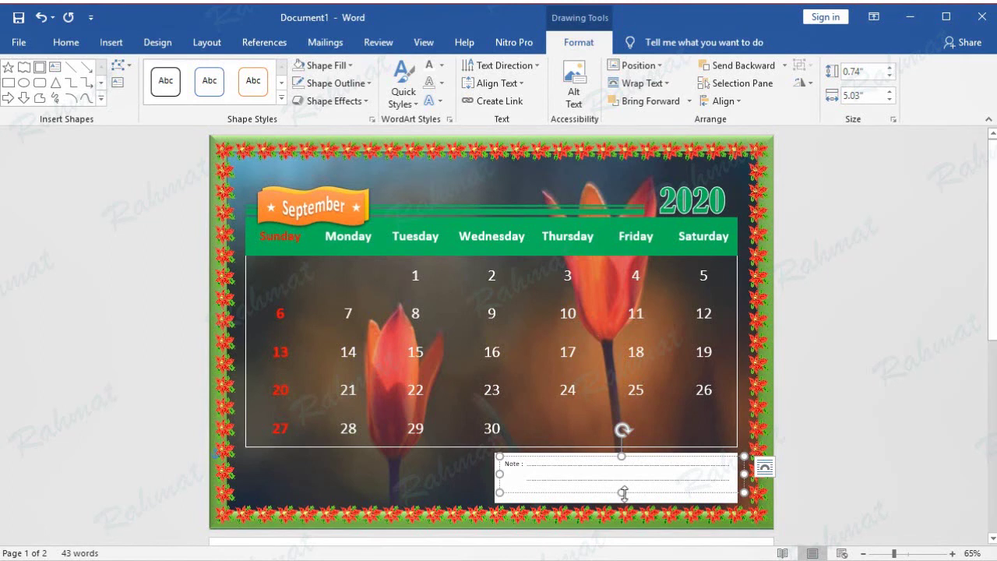
{"action": "left_click_drag", "start_coordinate": [621, 492], "coordinate": [622, 504]}
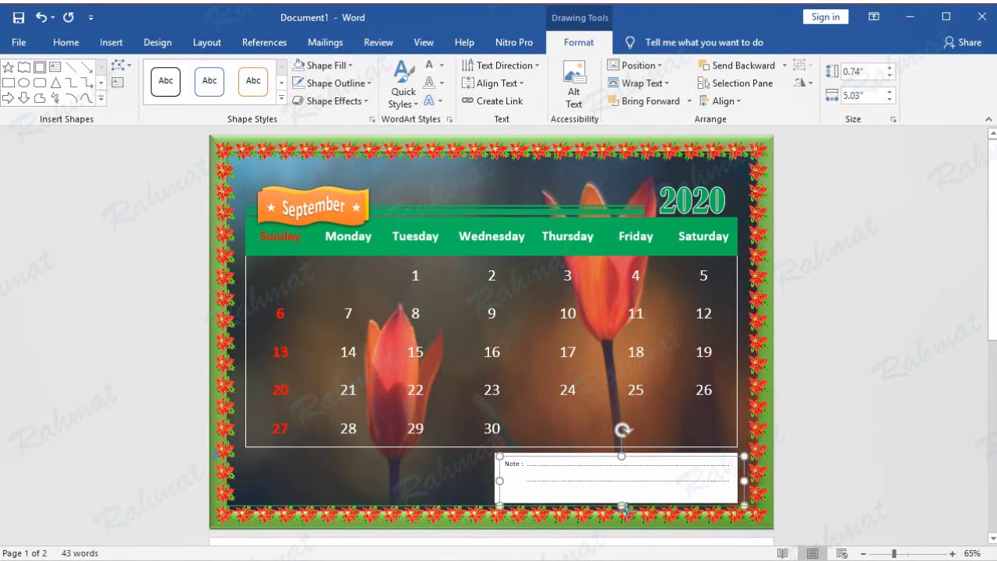
{"action": "left_click", "coordinate": [733, 484]}
{"action": "key", "text": "Return"}
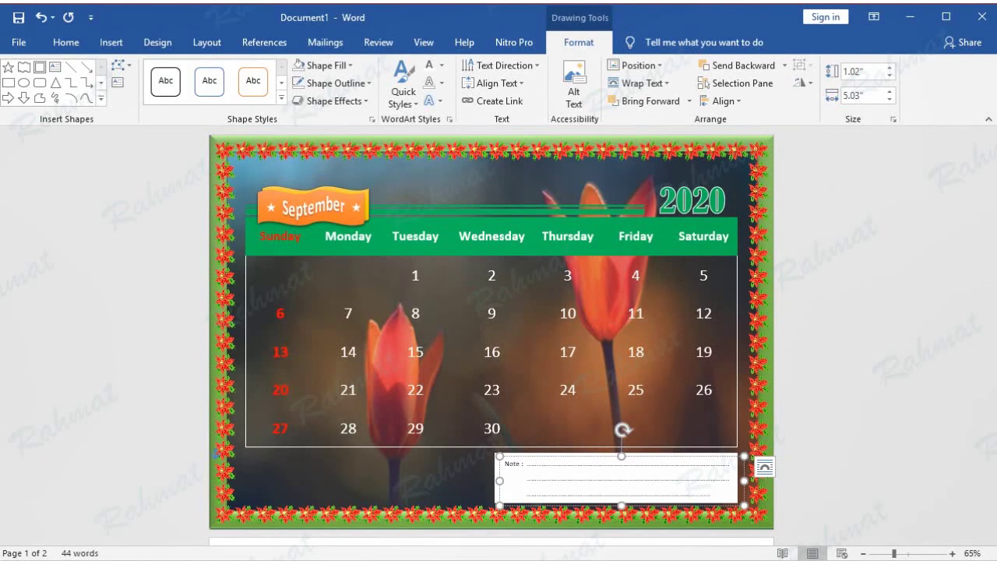
{"action": "left_click", "coordinate": [896, 414]}
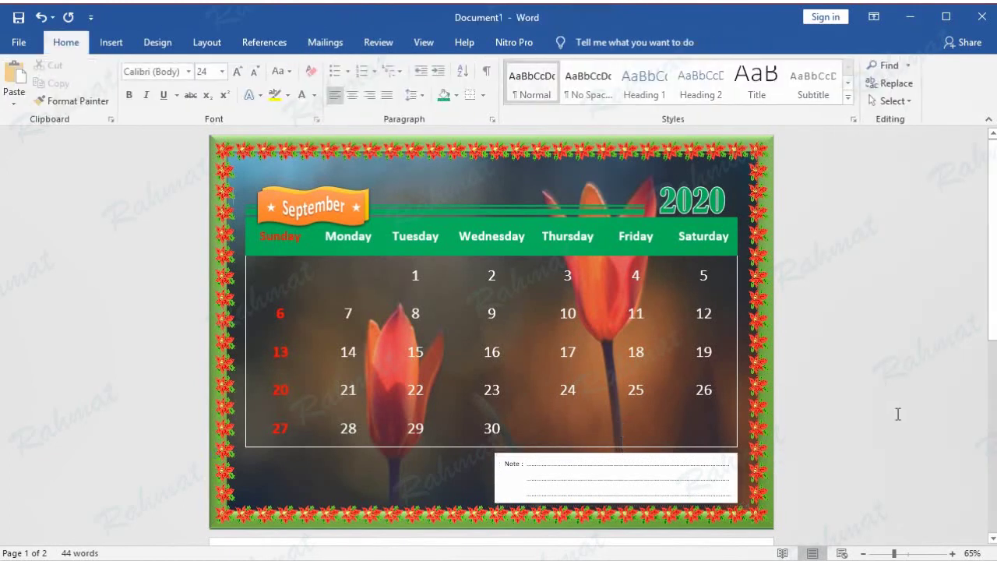
{"action": "left_click", "coordinate": [556, 462]}
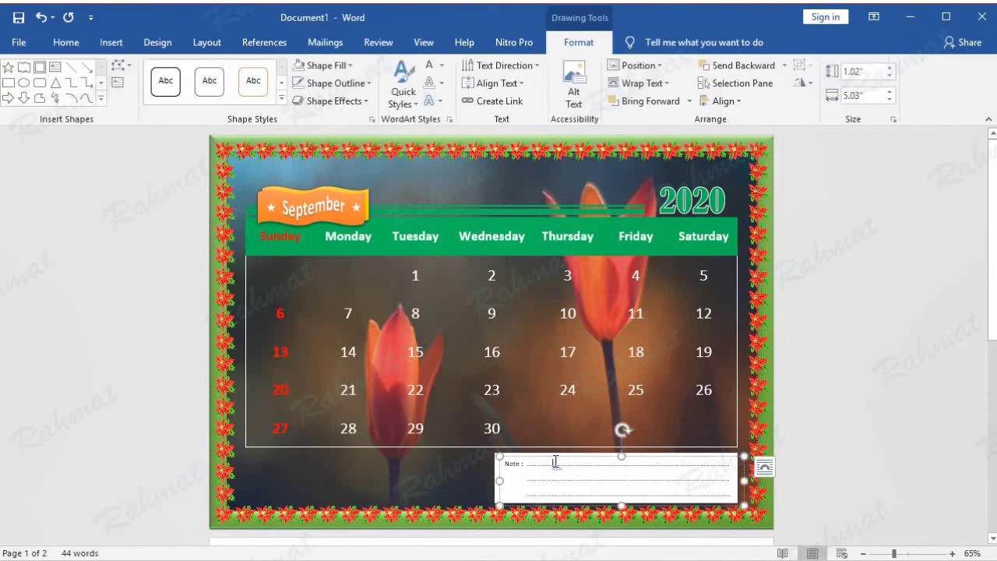
{"action": "left_click", "coordinate": [865, 282]}
{"action": "left_click", "coordinate": [111, 42]}
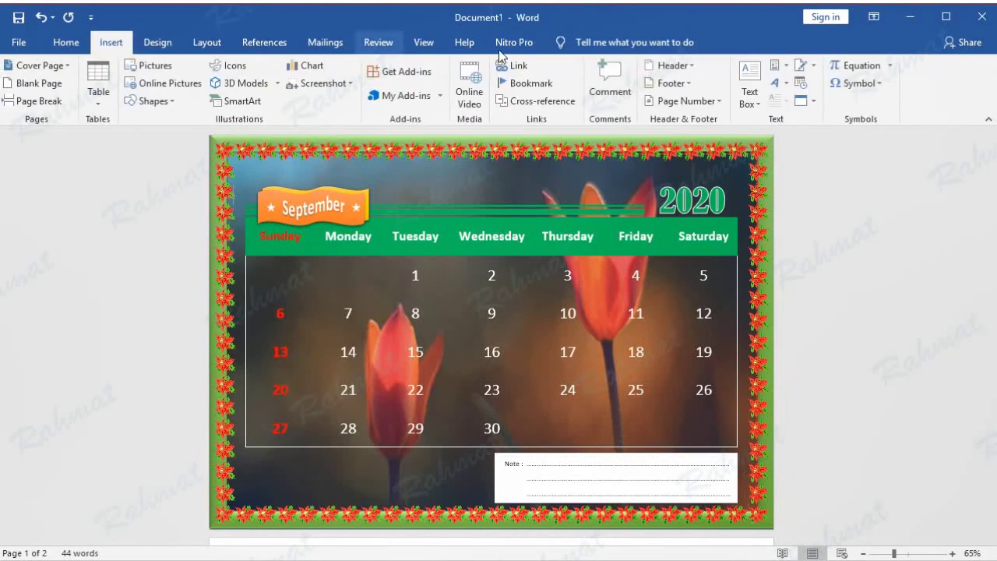
Insert another Simple Text Box with no fill or outline and place it below the grid.
{"action": "left_click", "coordinate": [752, 96]}
{"action": "left_click", "coordinate": [710, 178]}
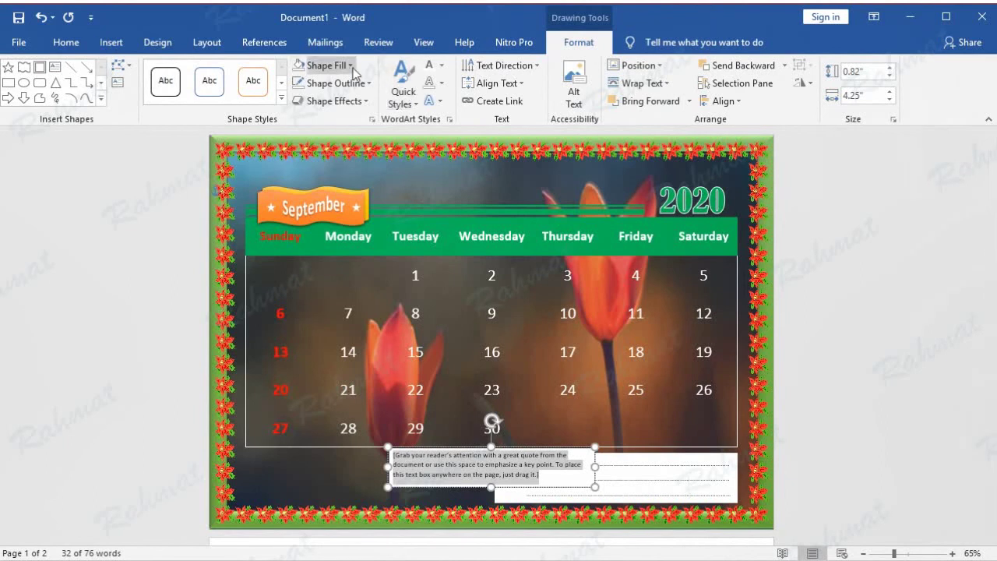
{"action": "left_click", "coordinate": [319, 65]}
{"action": "left_click", "coordinate": [331, 201]}
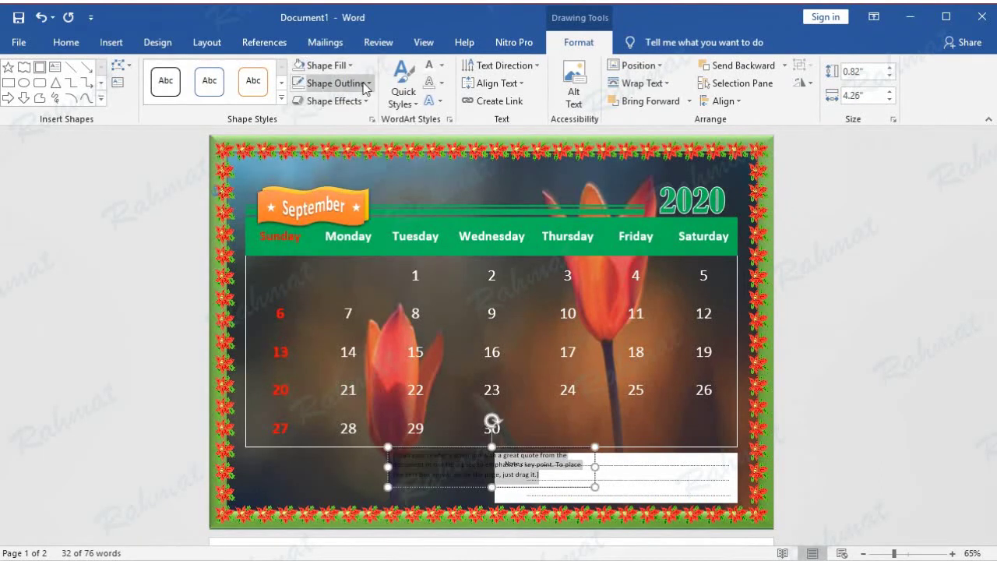
{"action": "left_click", "coordinate": [355, 83]}
{"action": "left_click", "coordinate": [361, 217]}
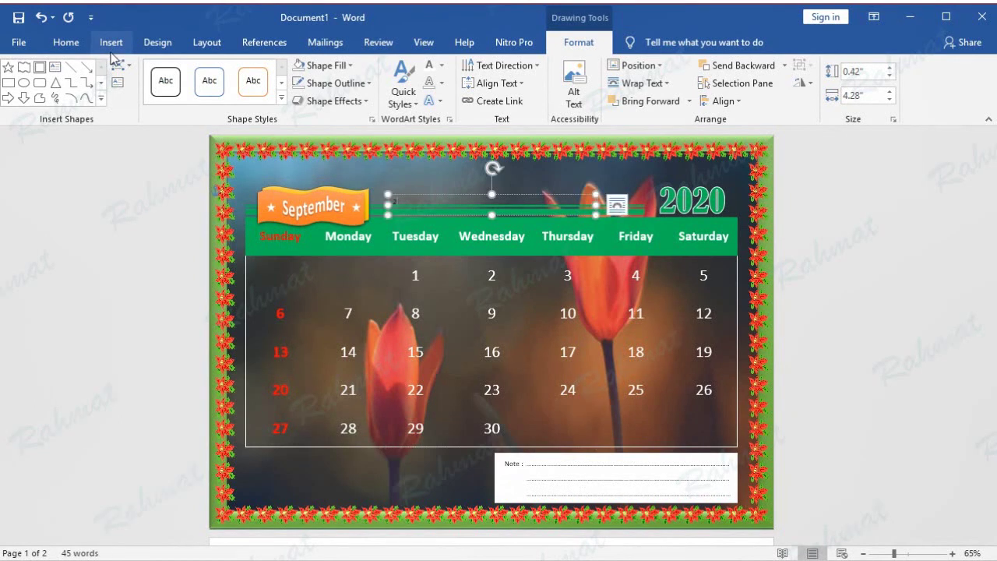
{"action": "left_click", "coordinate": [39, 16]}
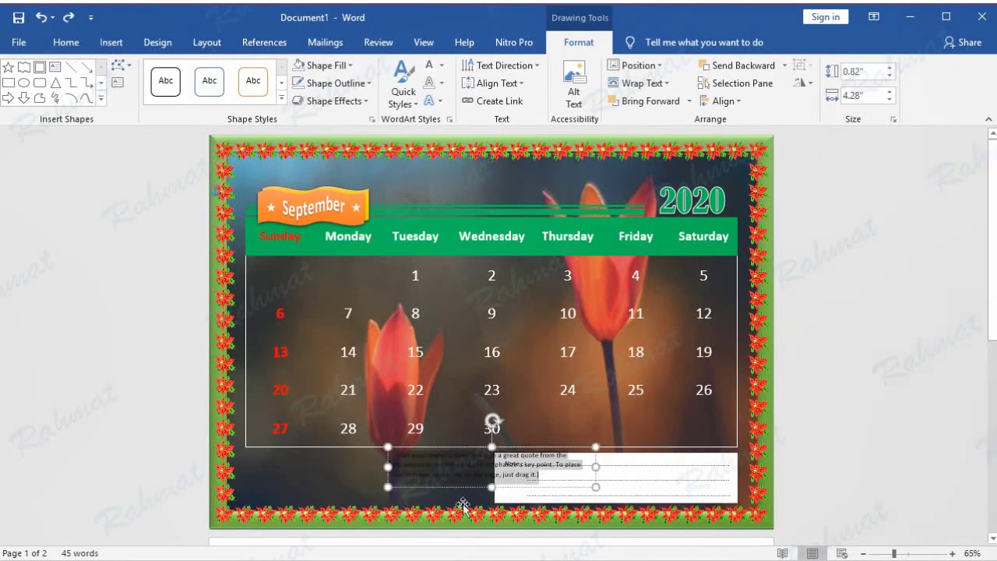
{"action": "left_click_drag", "start_coordinate": [458, 450], "coordinate": [594, 457]}
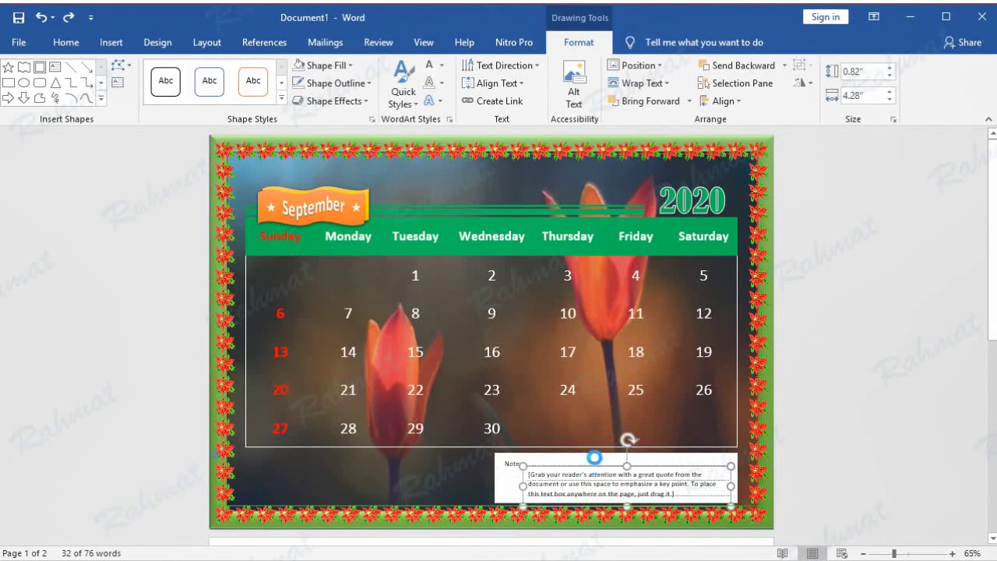
Move the note box just under the grid and type a birthday entry for the 25th.
{"action": "left_click_drag", "start_coordinate": [594, 457], "coordinate": [584, 463]}
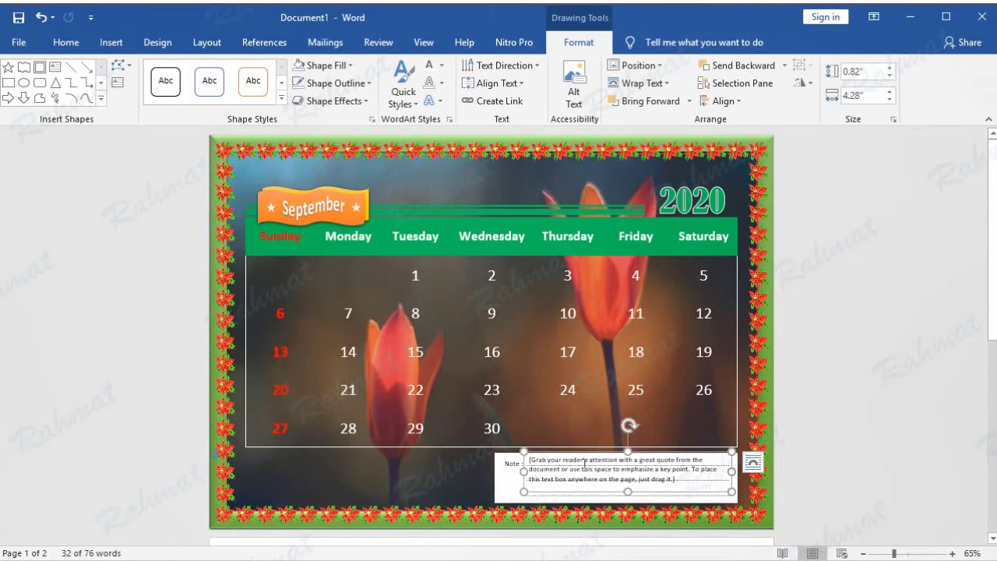
{"action": "left_click", "coordinate": [585, 463]}
{"action": "type", "text": "25 Andy's"}
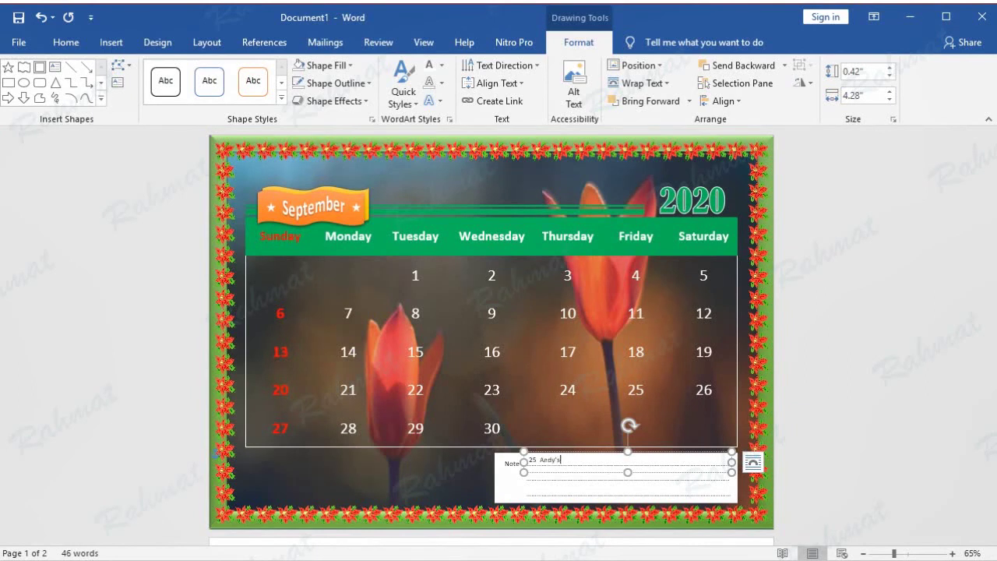
{"action": "type", "text": "irthday"}
{"action": "left_click", "coordinate": [894, 431]}
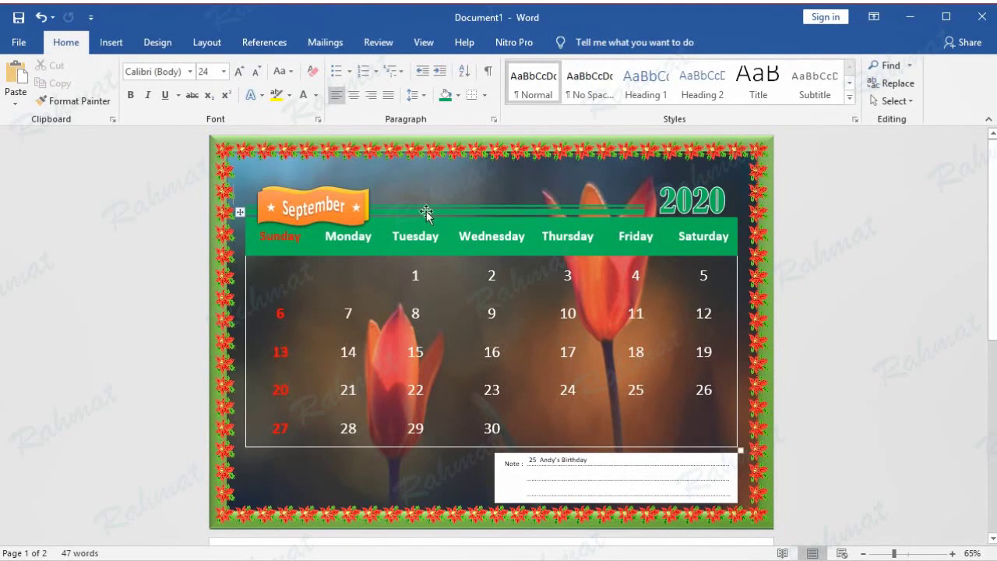
{"action": "left_click", "coordinate": [113, 44]}
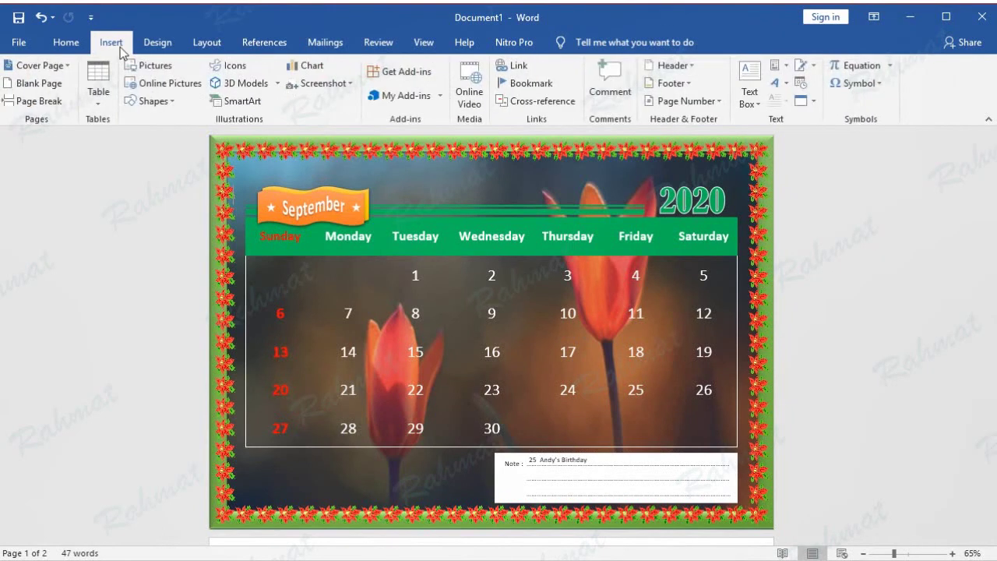
{"action": "left_click", "coordinate": [168, 100]}
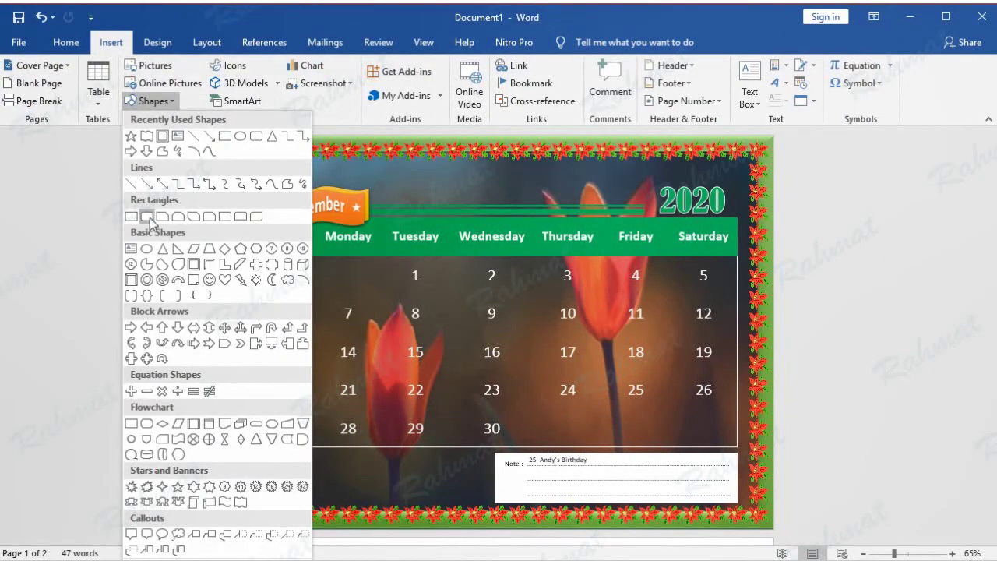
Draw a rectangle above the weekday headers sized 0.38" high by 1.17" wide.
{"action": "left_click", "coordinate": [152, 218]}
{"action": "left_click_drag", "start_coordinate": [401, 189], "coordinate": [462, 225]}
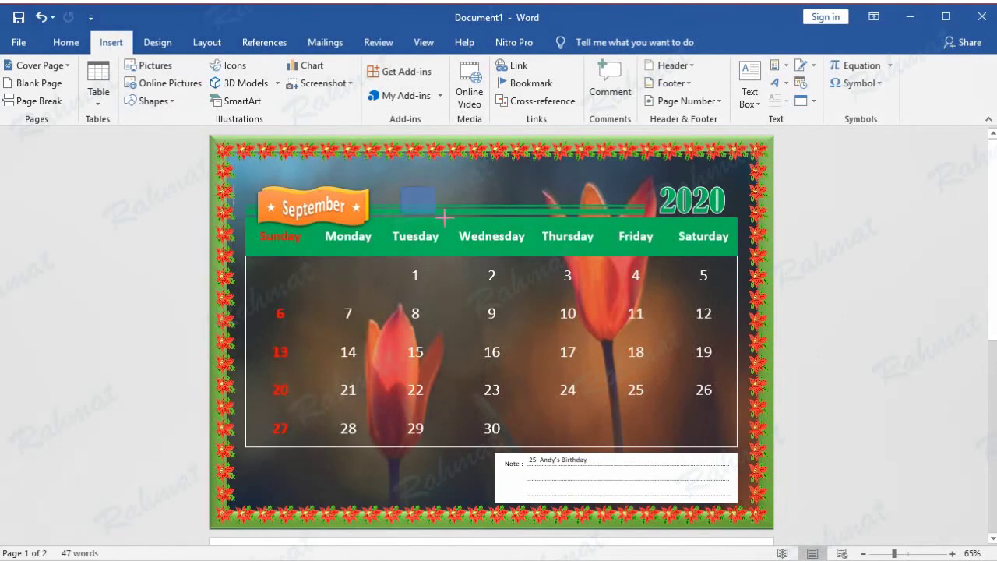
{"action": "left_click", "coordinate": [876, 70]}
{"action": "left_click", "coordinate": [875, 70]}
{"action": "type", "text": "0.38"}
{"action": "left_click", "coordinate": [870, 96]}
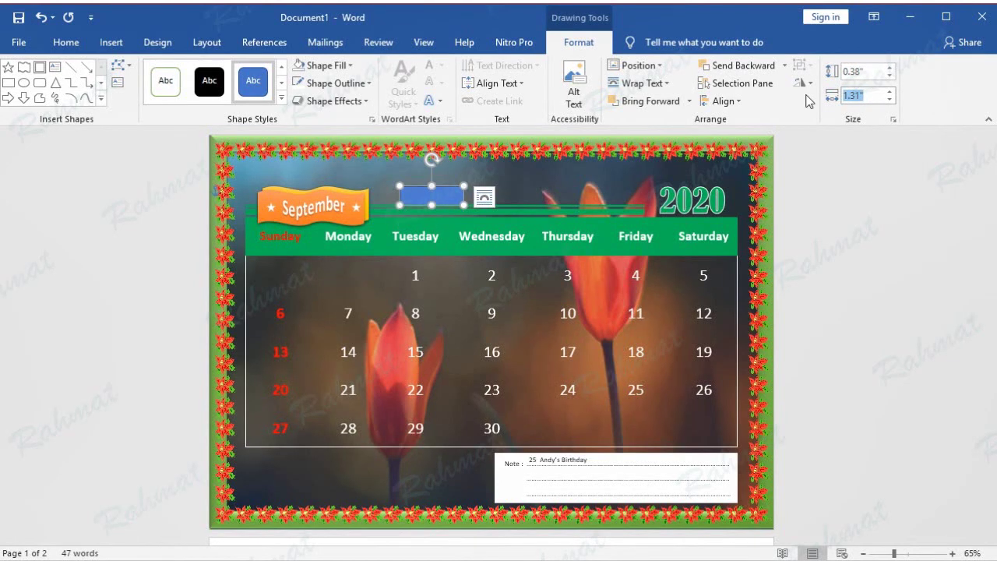
{"action": "type", "text": "1"}
{"action": "type", "text": "7"}
{"action": "key", "text": "Return"}
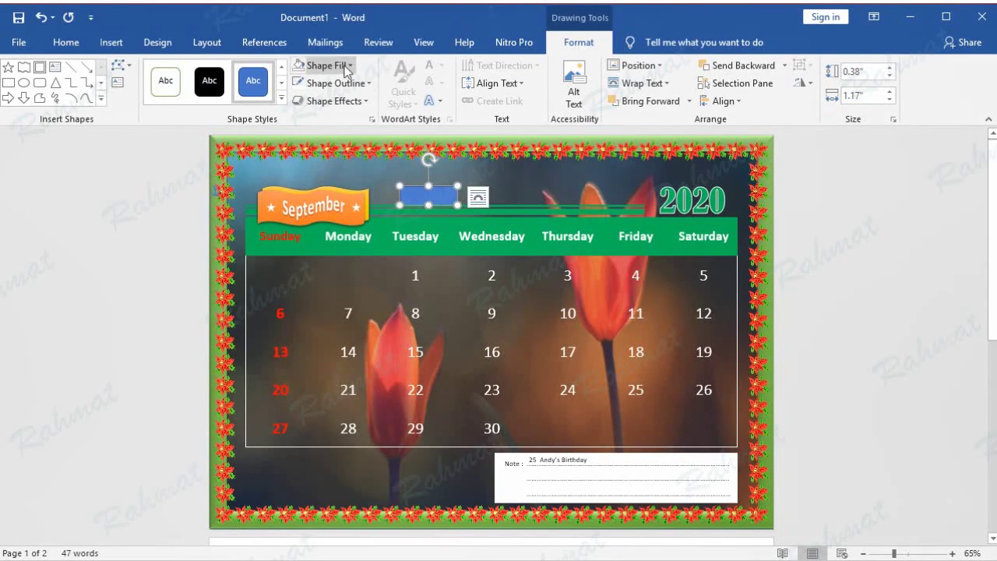
Give the rectangle no fill and a white dashed outline.
{"action": "left_click", "coordinate": [347, 66]}
{"action": "left_click", "coordinate": [331, 199]}
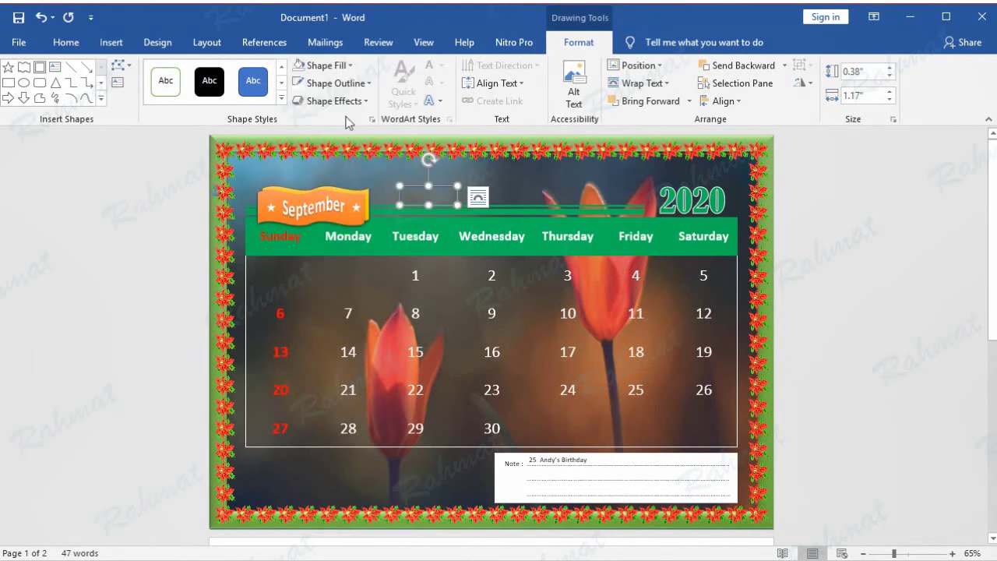
{"action": "left_click", "coordinate": [335, 83]}
{"action": "mouse_move", "coordinate": [398, 257]}
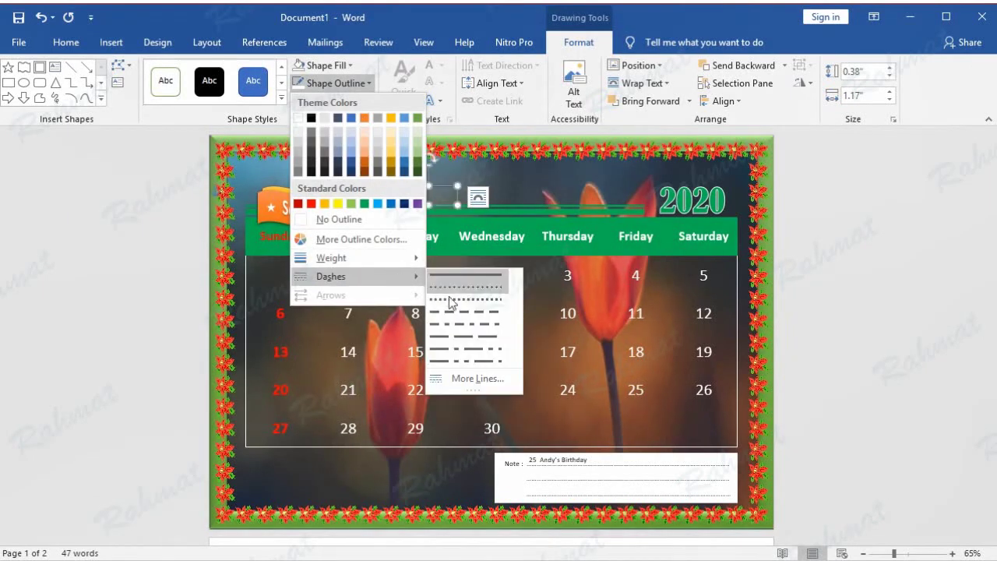
{"action": "left_click", "coordinate": [452, 299]}
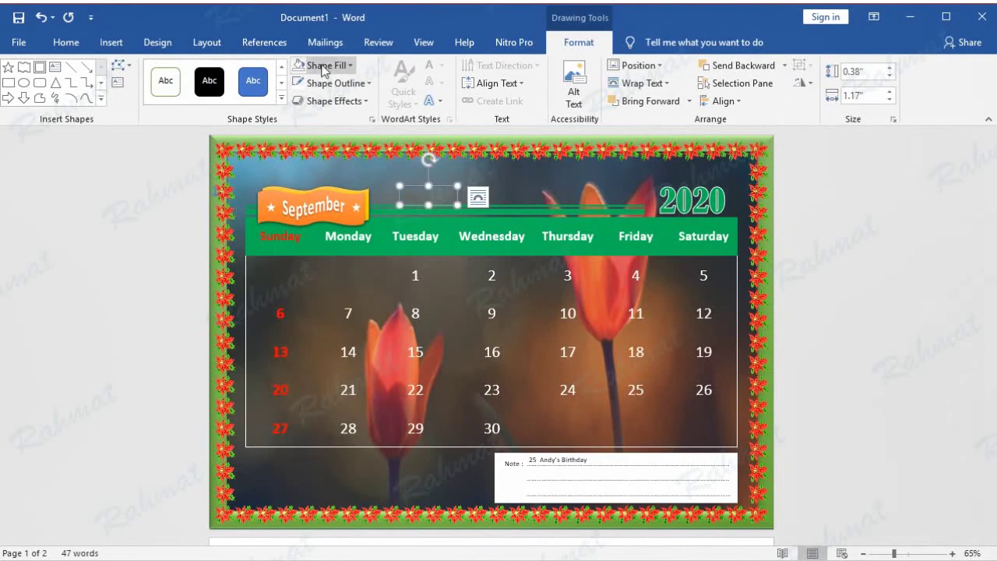
{"action": "left_click", "coordinate": [331, 100]}
{"action": "left_click", "coordinate": [333, 83]}
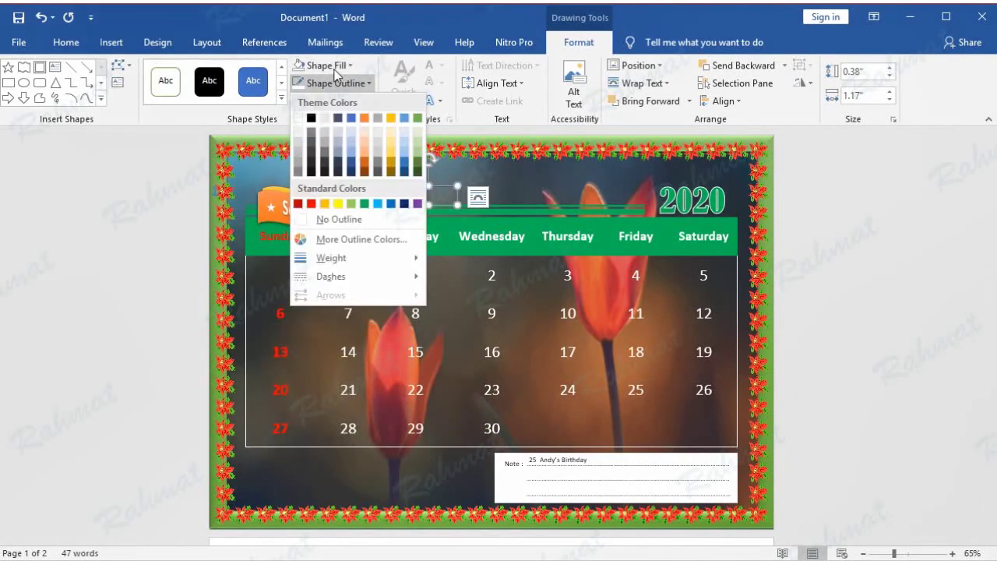
{"action": "left_click", "coordinate": [300, 118]}
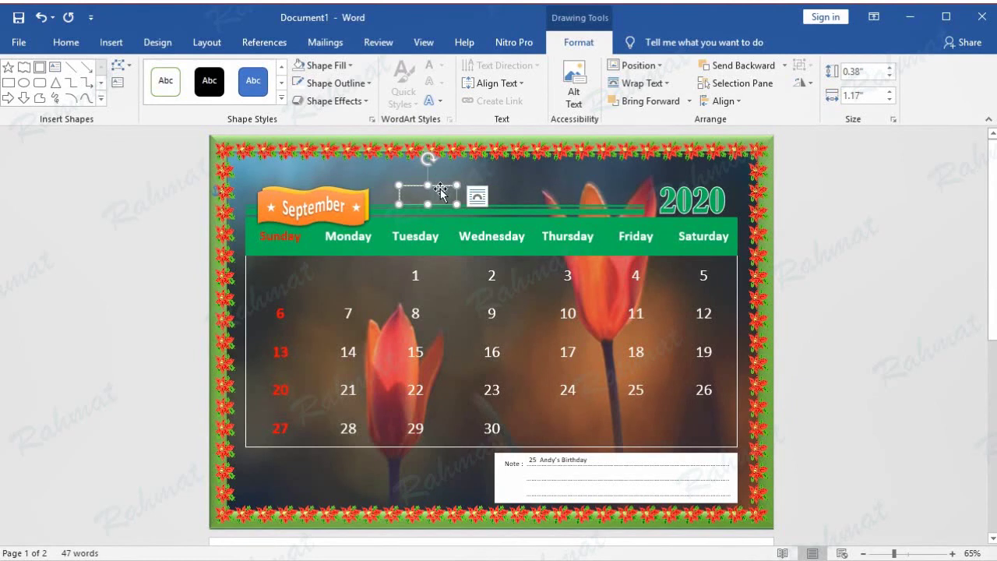
Move the white dashed box down so it frames the Sunday weekday header.
{"action": "left_click_drag", "start_coordinate": [440, 191], "coordinate": [451, 173]}
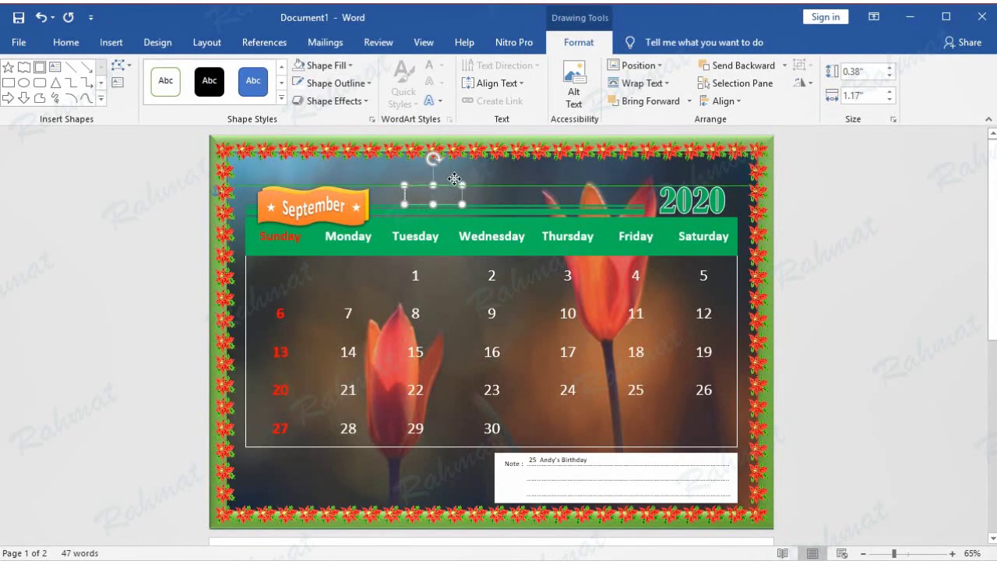
{"action": "left_click", "coordinate": [837, 240]}
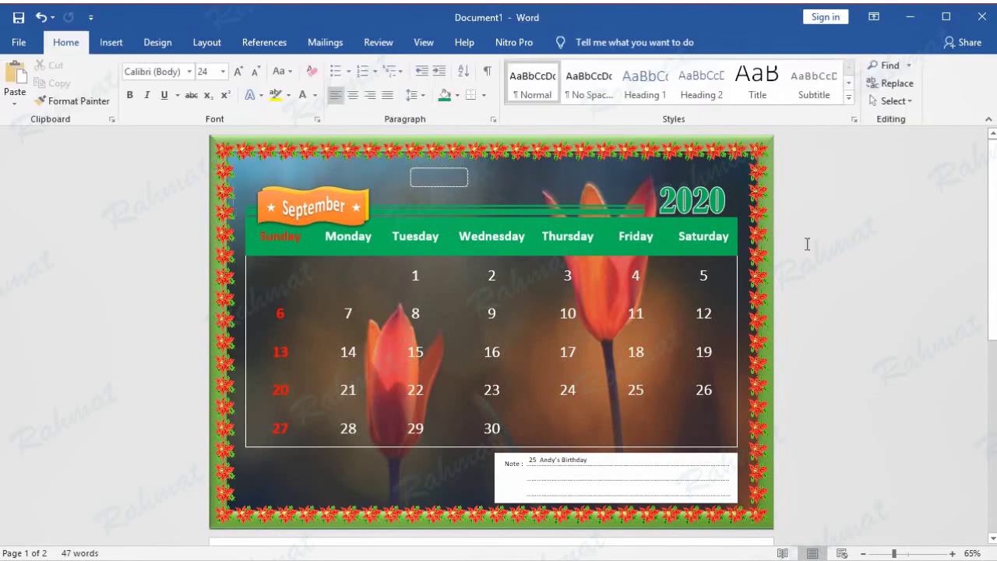
{"action": "left_click", "coordinate": [465, 175]}
{"action": "left_click_drag", "start_coordinate": [457, 167], "coordinate": [300, 227]}
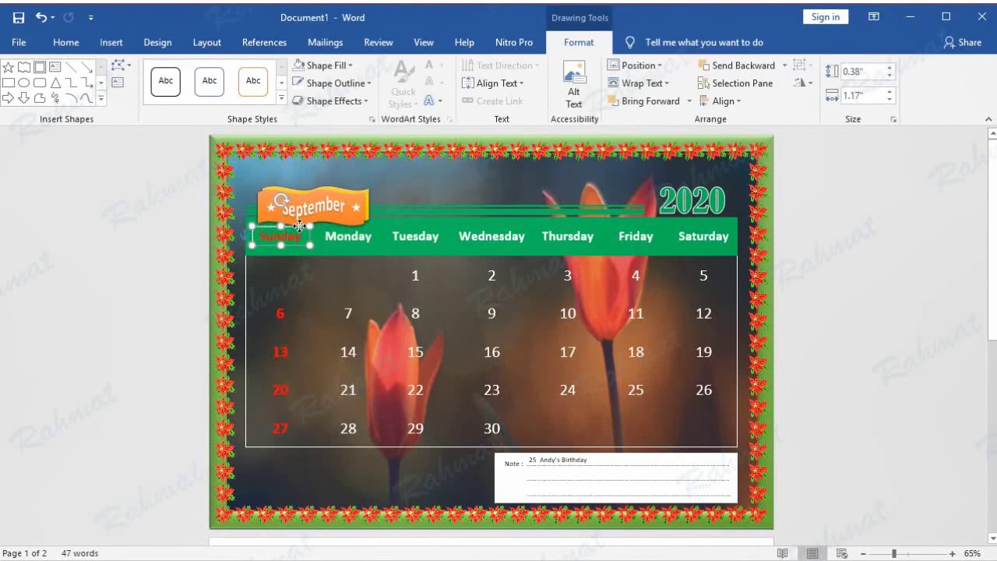
{"action": "left_click_drag", "start_coordinate": [299, 227], "coordinate": [300, 227]}
{"action": "left_click", "coordinate": [901, 269]}
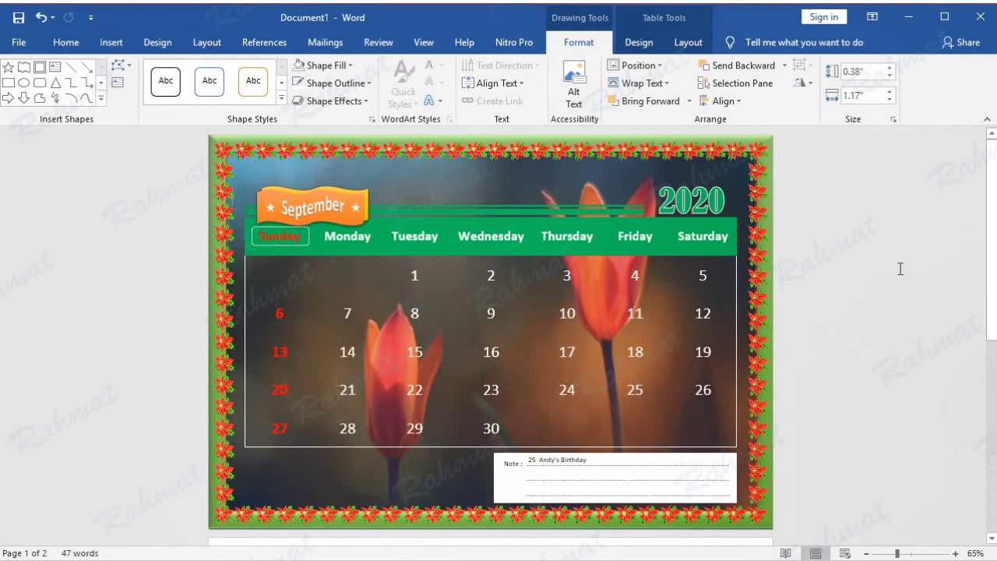
{"action": "left_click", "coordinate": [305, 241]}
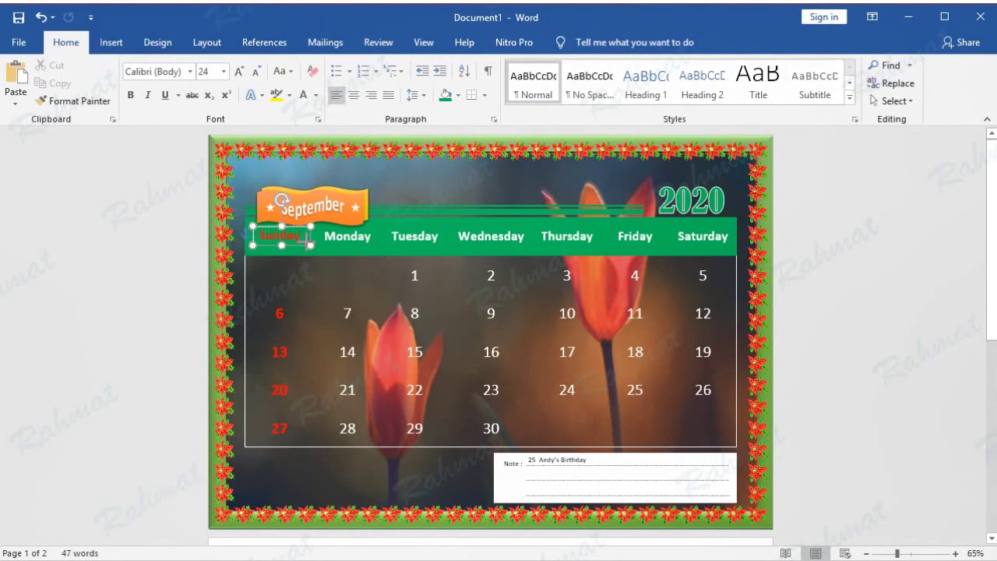
{"action": "left_click", "coordinate": [885, 247]}
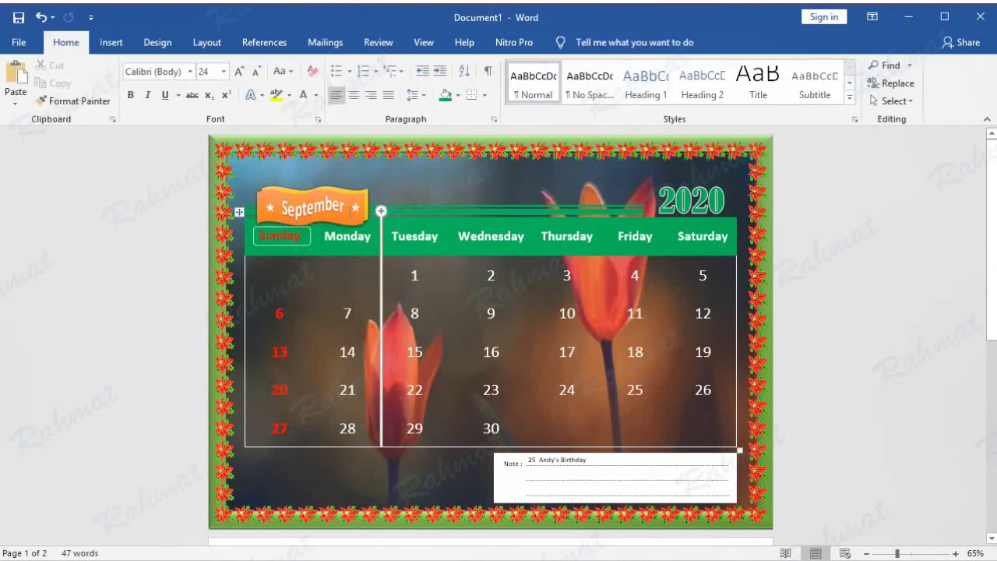
{"action": "left_click", "coordinate": [274, 192]}
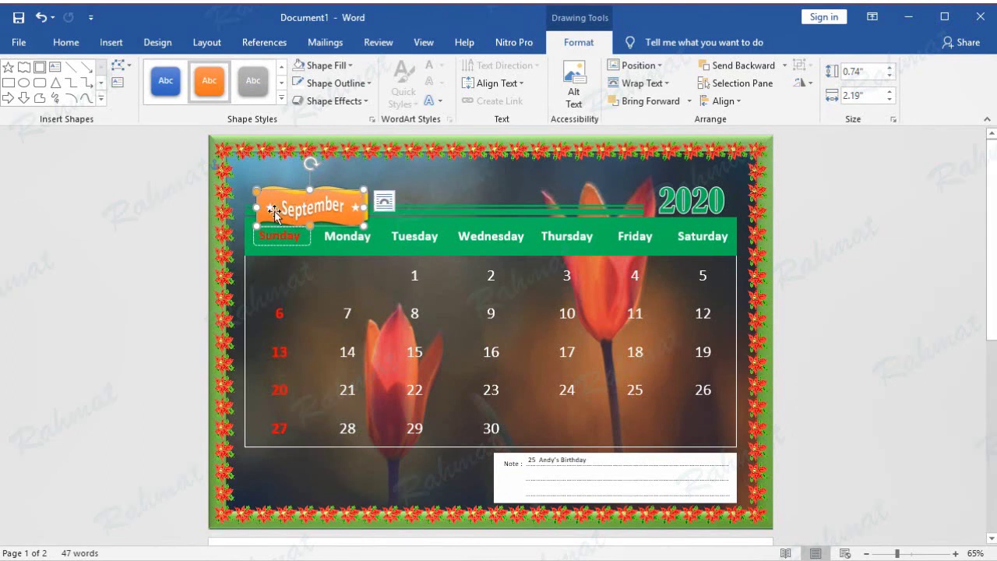
Select the September banner together with the Sunday box and nudge them up slightly.
{"action": "left_click", "coordinate": [268, 238], "text": "shift"}
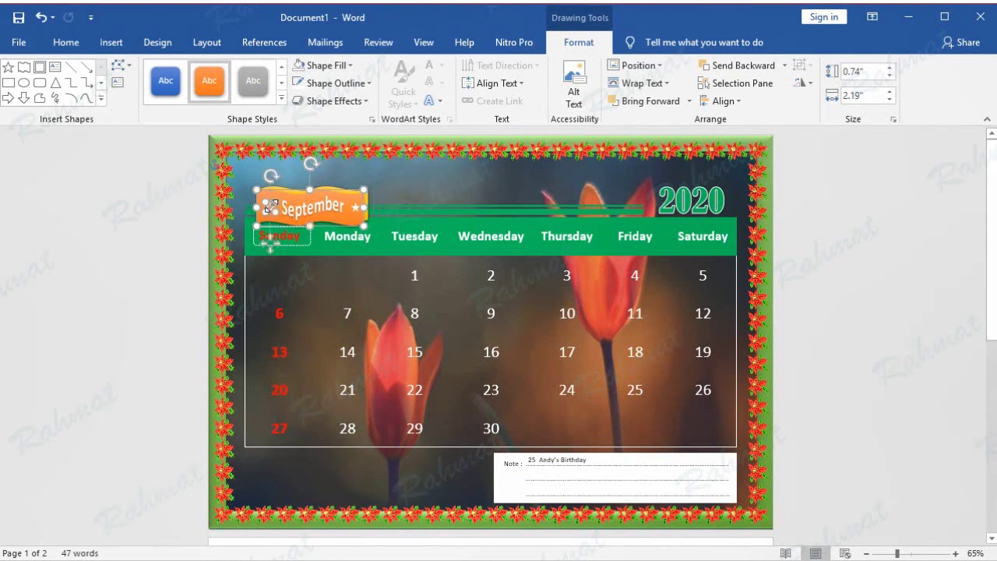
{"action": "left_click", "coordinate": [357, 205], "text": "shift"}
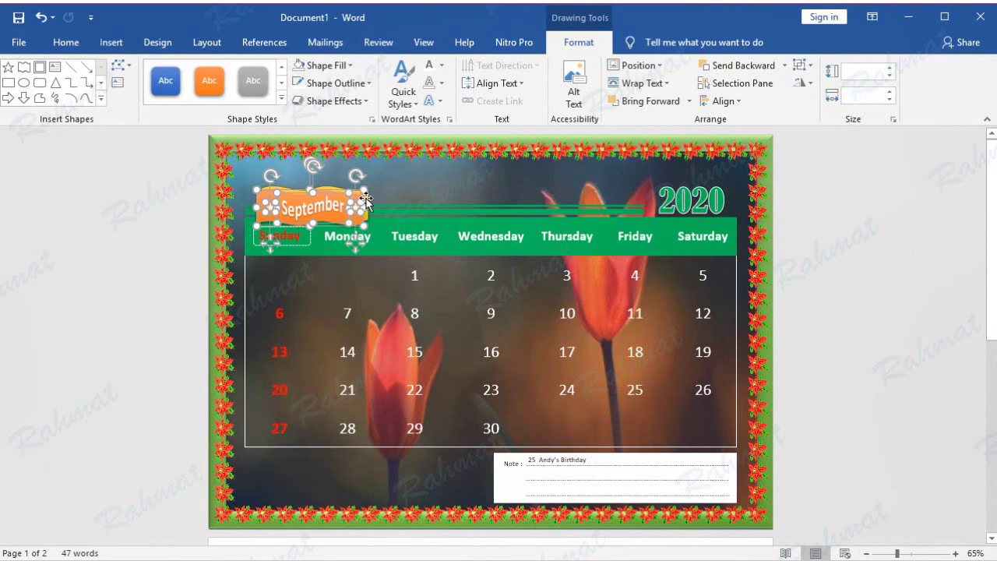
{"action": "left_click", "coordinate": [367, 200], "text": "shift"}
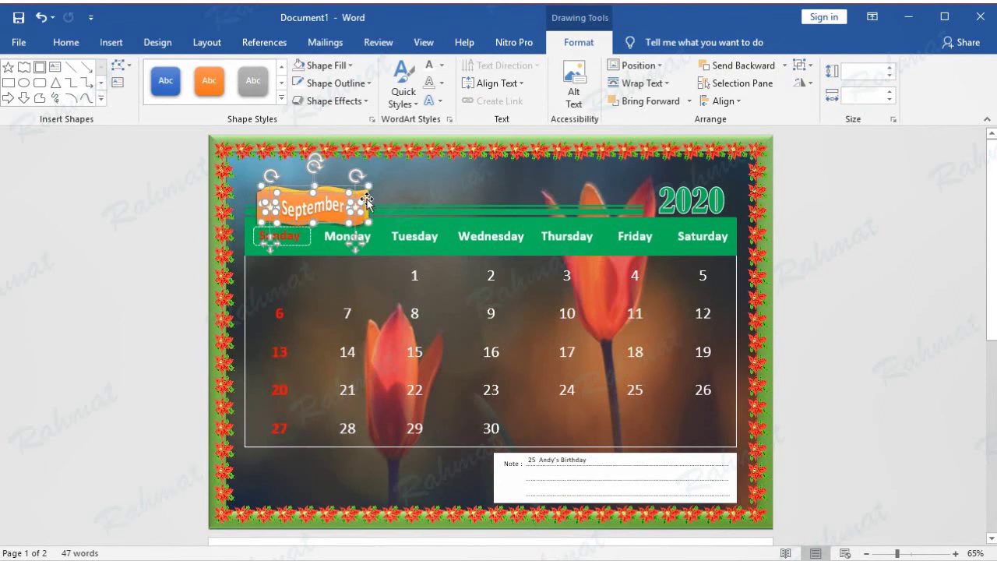
{"action": "left_click", "coordinate": [257, 199], "text": "shift"}
{"action": "left_click", "coordinate": [262, 195], "text": "shift"}
{"action": "left_click", "coordinate": [367, 200], "text": "shift"}
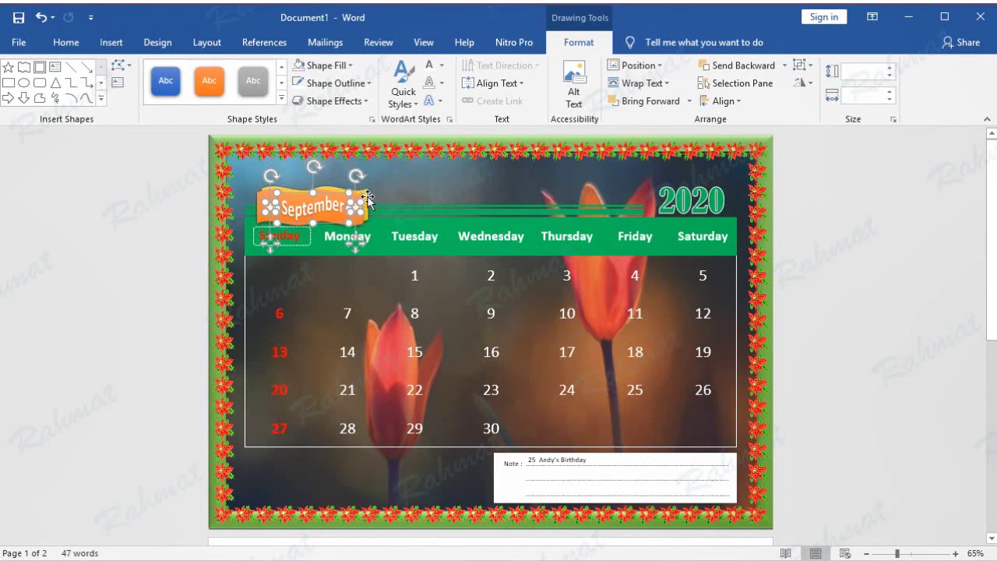
{"action": "left_click", "coordinate": [366, 196], "text": "shift"}
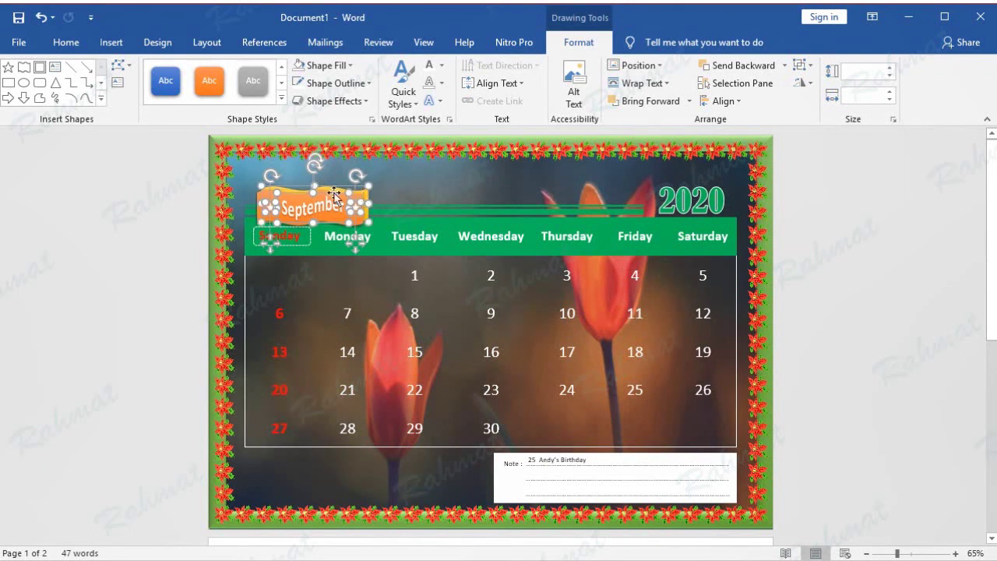
{"action": "left_click", "coordinate": [257, 215], "text": "shift"}
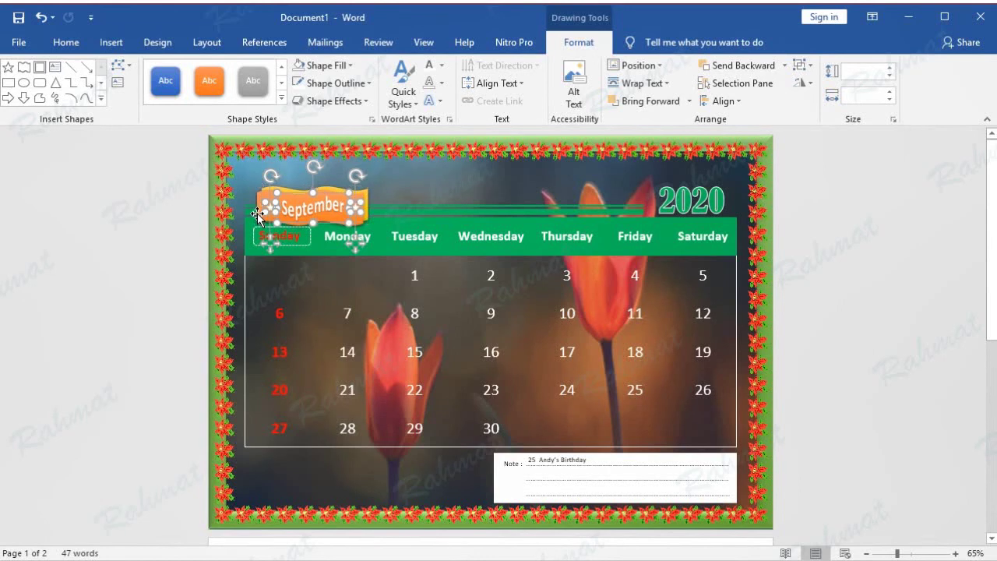
{"action": "left_click", "coordinate": [262, 210], "text": "shift"}
{"action": "left_click", "coordinate": [269, 206], "text": "shift"}
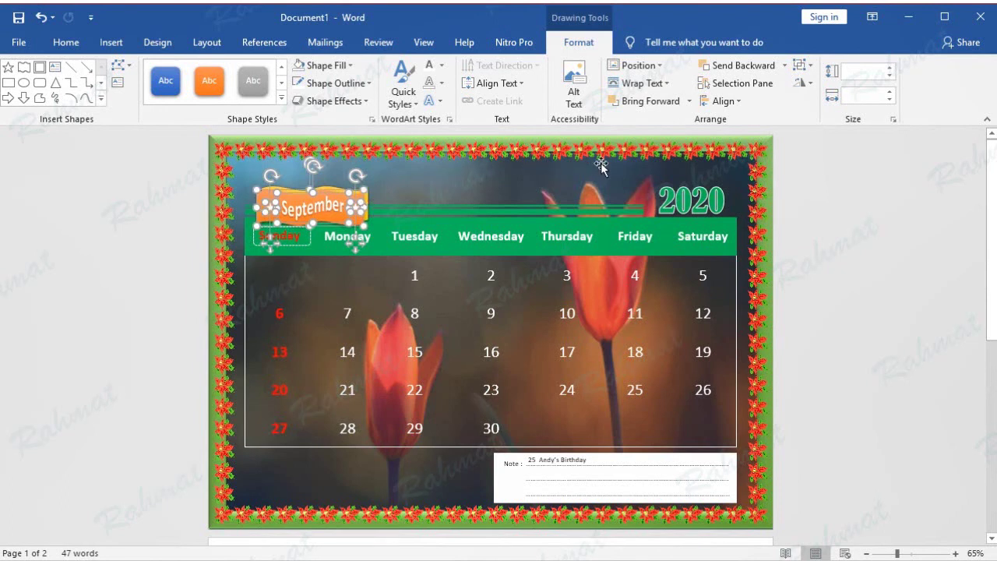
{"action": "key", "text": "Up"}
{"action": "key", "text": "Up"}
{"action": "key", "text": "Up"}
{"action": "key", "text": "Up"}
{"action": "key", "text": "Up"}
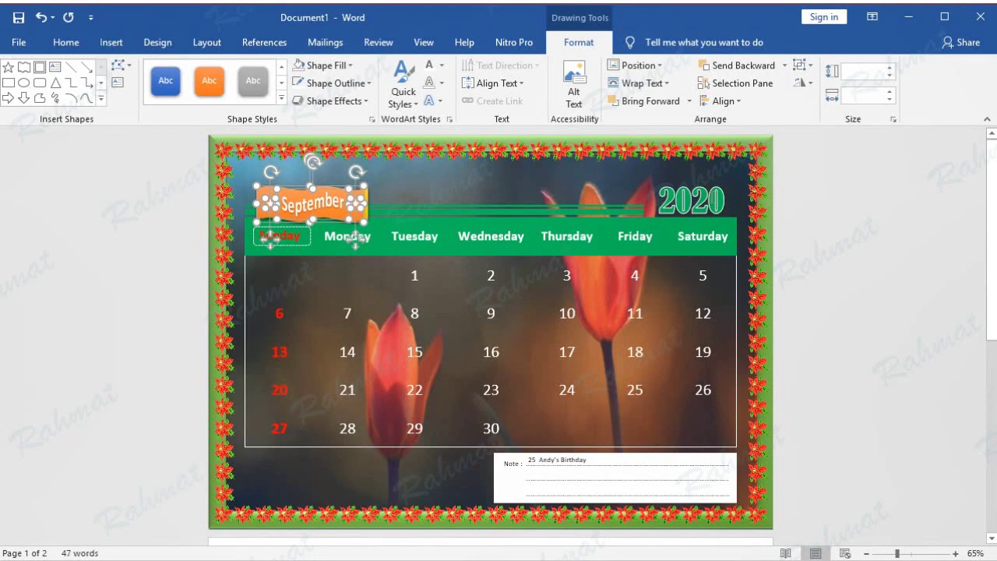
Nudge the September banner alone up a little more above the Sunday box.
{"action": "left_click", "coordinate": [826, 209]}
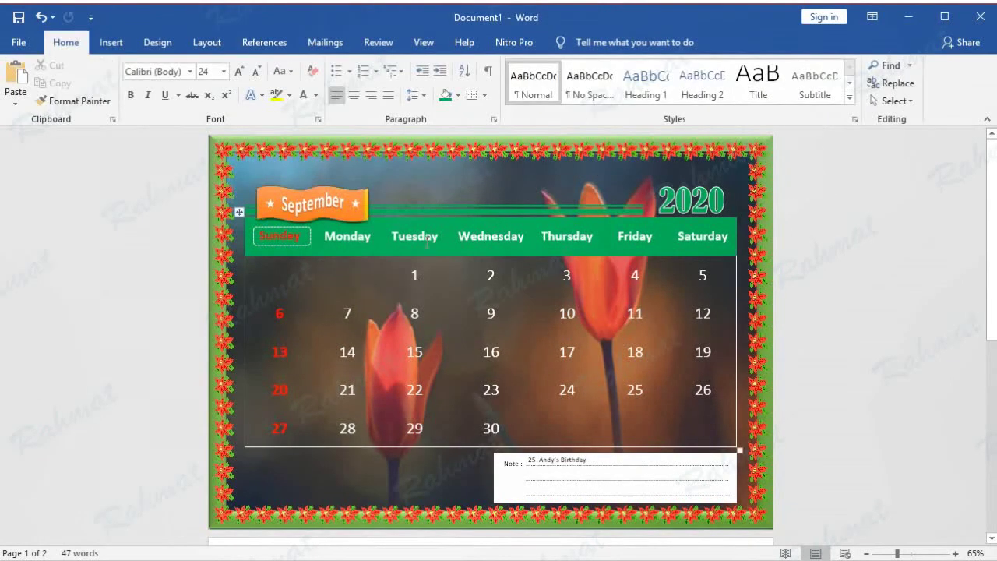
{"action": "left_click", "coordinate": [365, 198]}
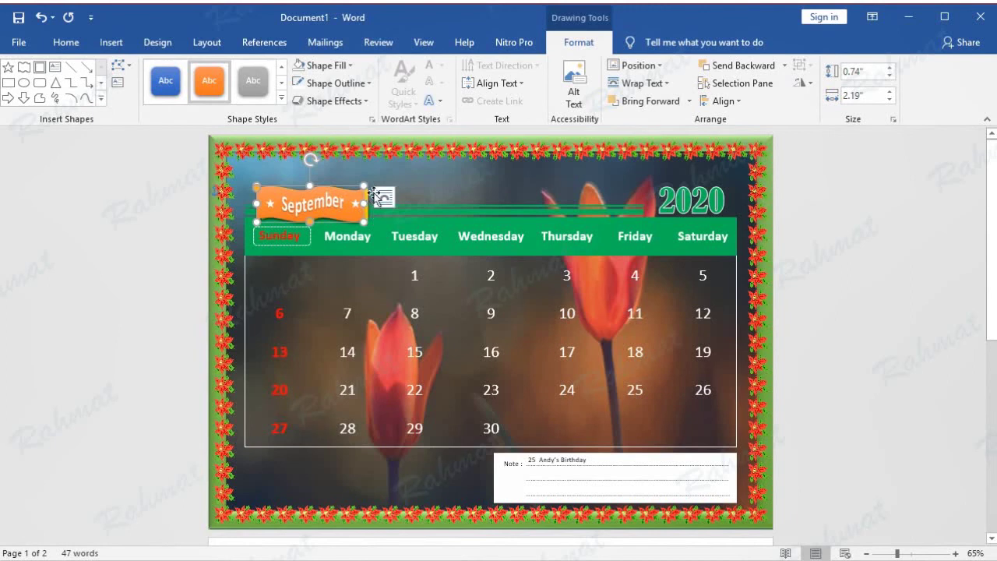
{"action": "key", "text": "Up"}
{"action": "key", "text": "Up"}
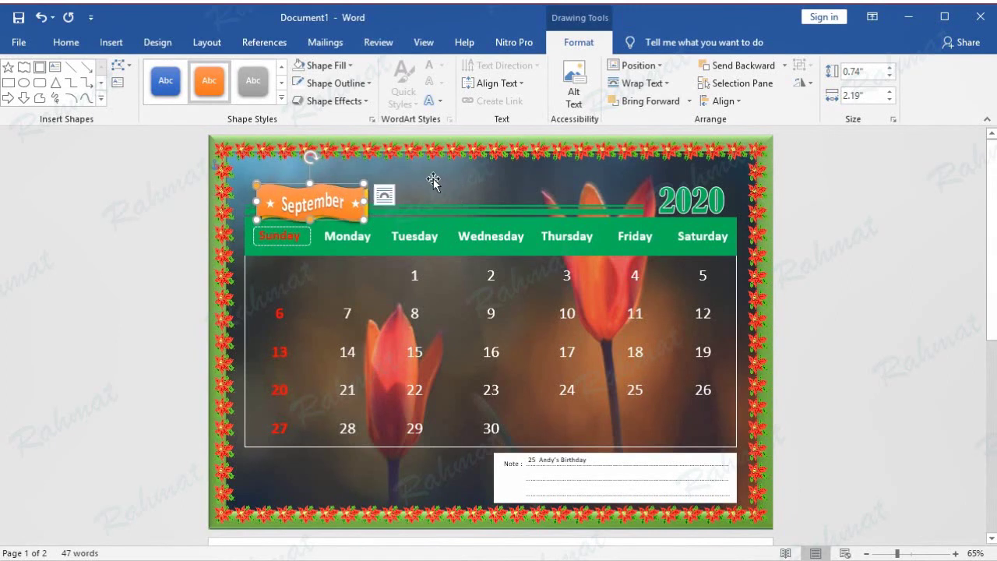
{"action": "left_click", "coordinate": [912, 269]}
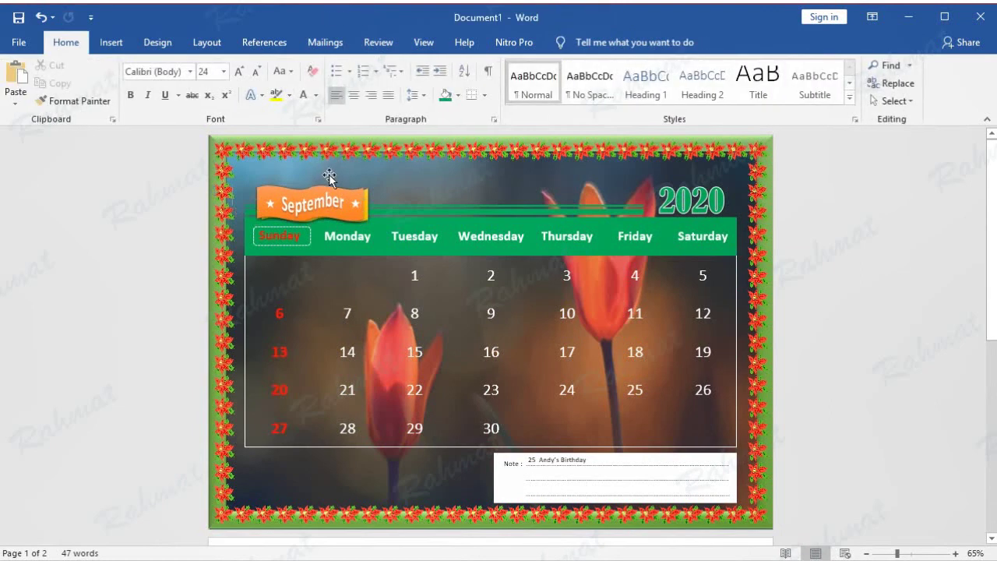
{"action": "left_click", "coordinate": [366, 201]}
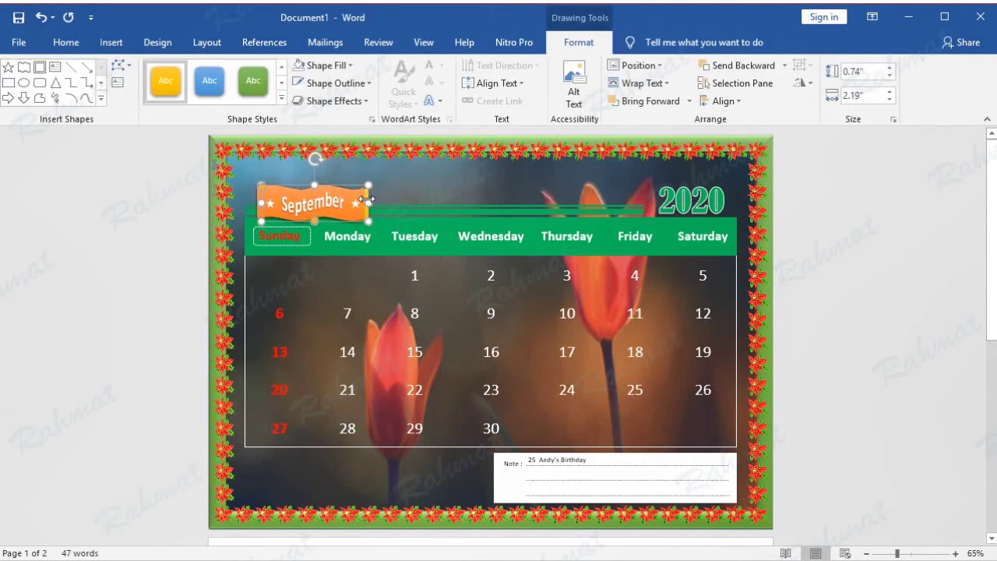
{"action": "left_click", "coordinate": [859, 242]}
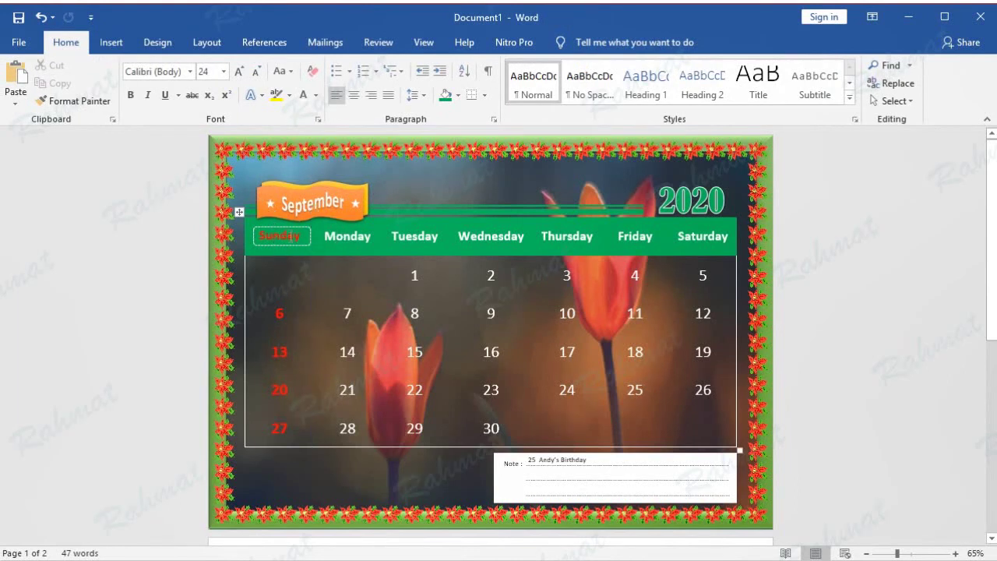
Nudge the dashed Sunday box down, right and slightly left to frame the Sunday heading.
{"action": "left_click", "coordinate": [309, 235]}
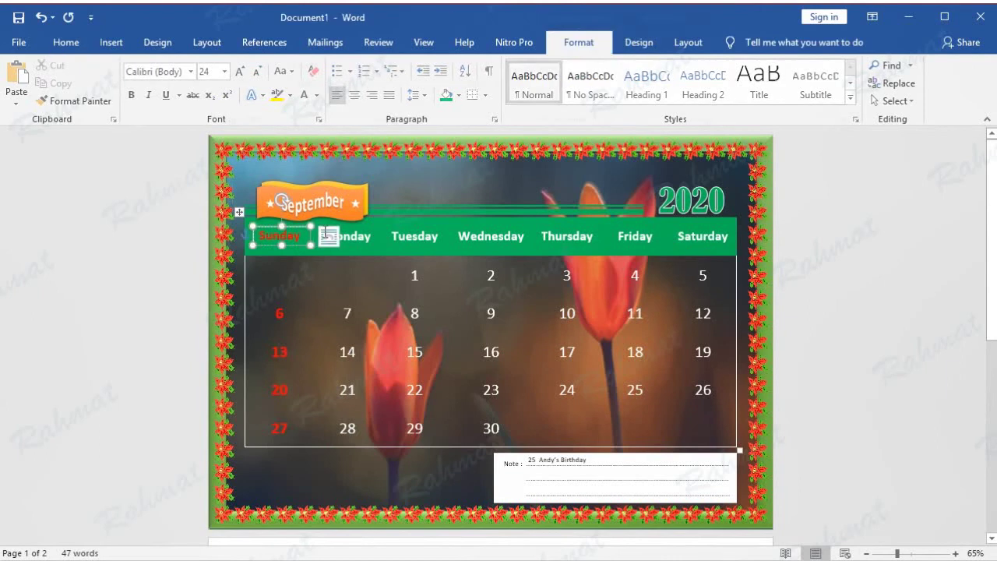
{"action": "left_click", "coordinate": [843, 274]}
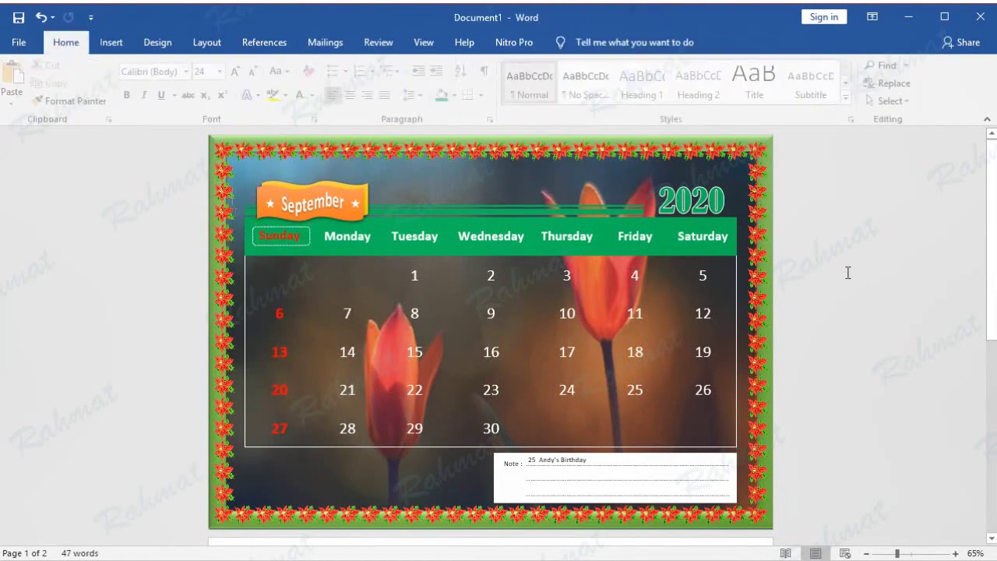
{"action": "left_click", "coordinate": [310, 230]}
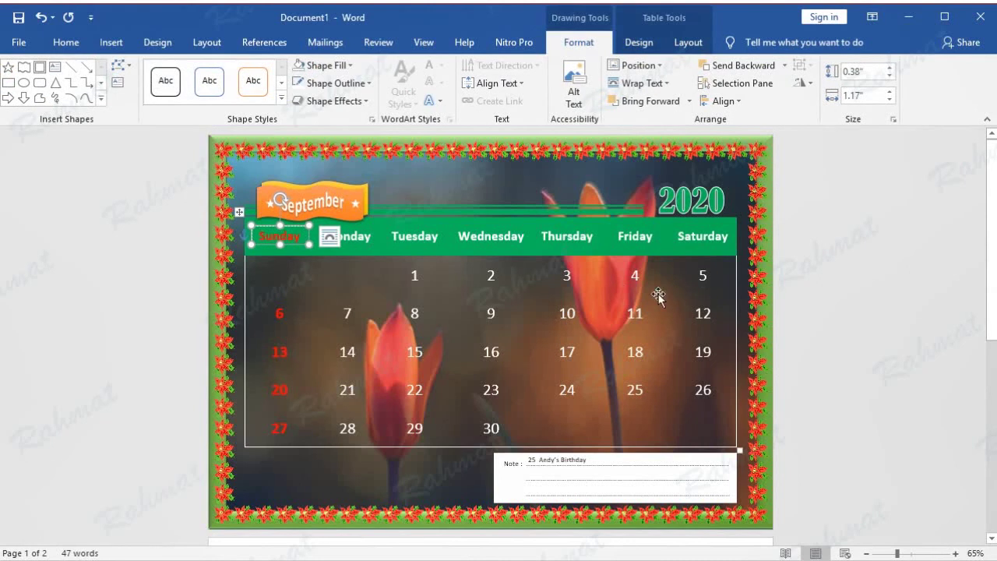
{"action": "left_click", "coordinate": [841, 276]}
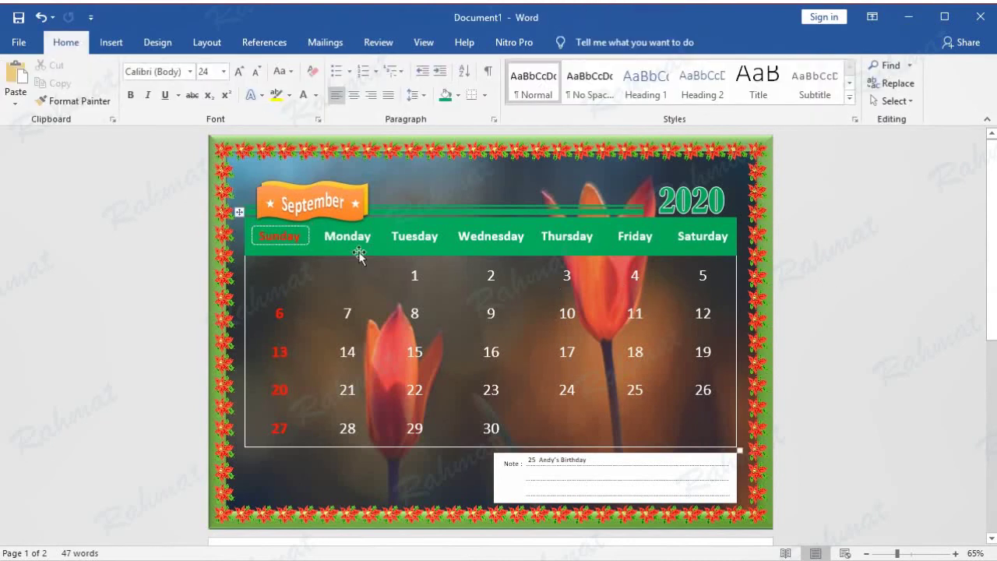
{"action": "left_click", "coordinate": [308, 230]}
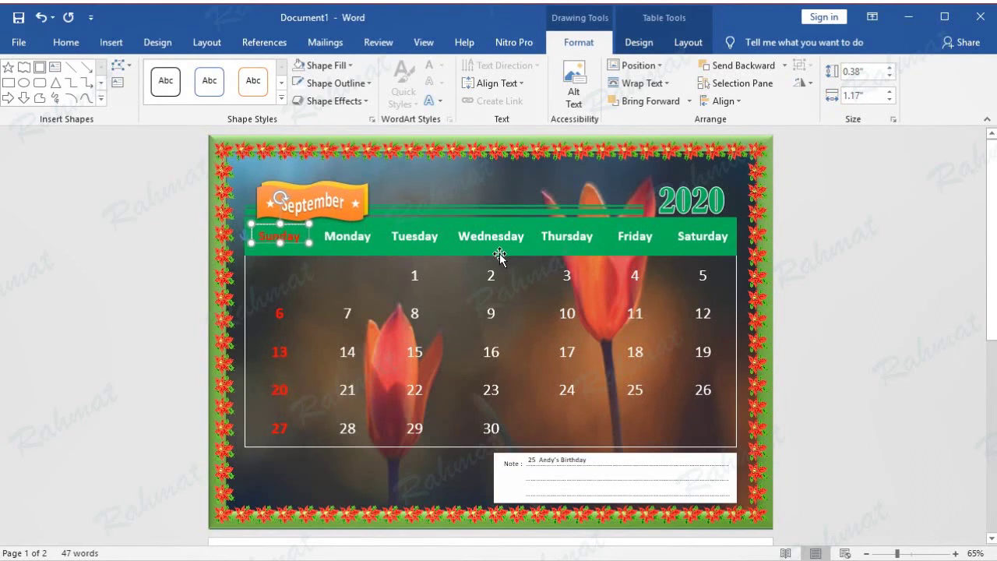
{"action": "key", "text": "Down"}
{"action": "key", "text": "Right"}
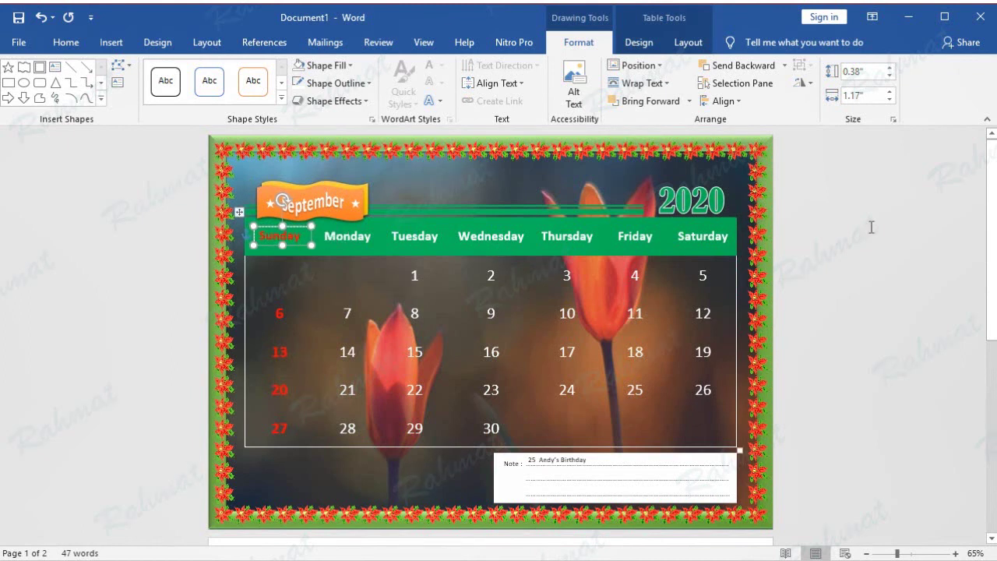
{"action": "left_click", "coordinate": [787, 246]}
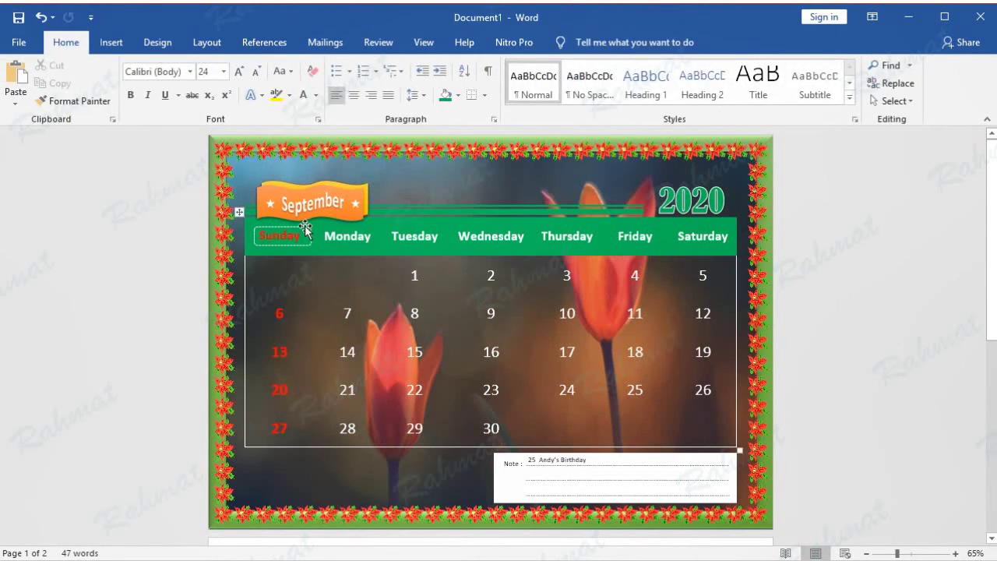
{"action": "left_click_drag", "start_coordinate": [305, 228], "coordinate": [306, 219]}
{"action": "left_click", "coordinate": [41, 17]}
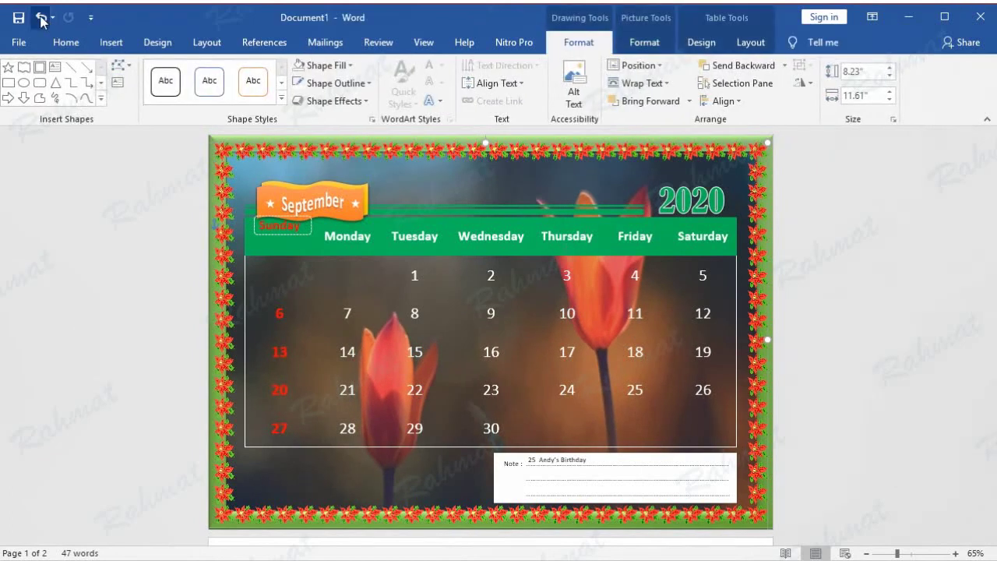
{"action": "left_click", "coordinate": [287, 228]}
{"action": "left_click_drag", "start_coordinate": [290, 226], "coordinate": [285, 226]}
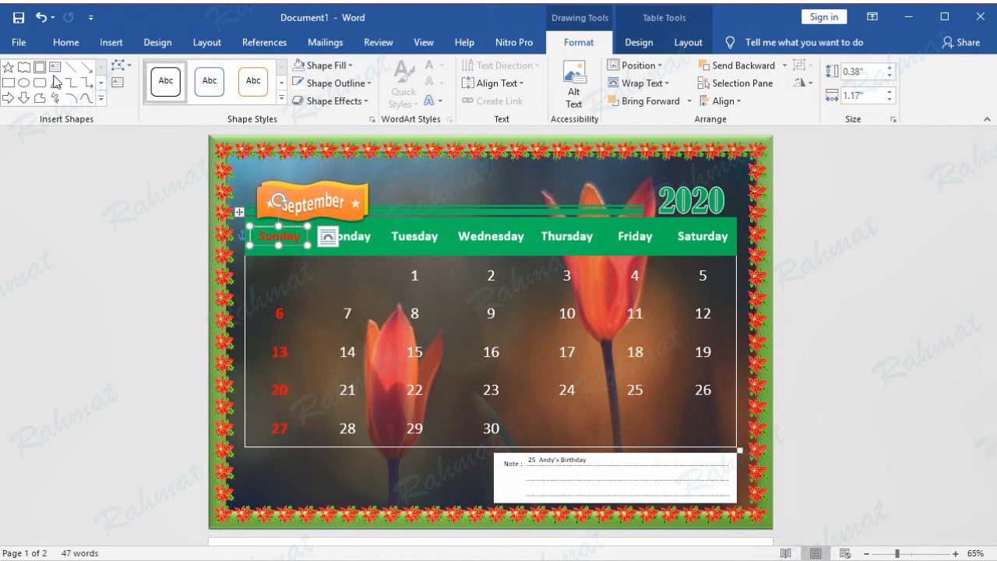
Paste a copy of the dashed box and place it over the Monday heading.
{"action": "left_click", "coordinate": [64, 41]}
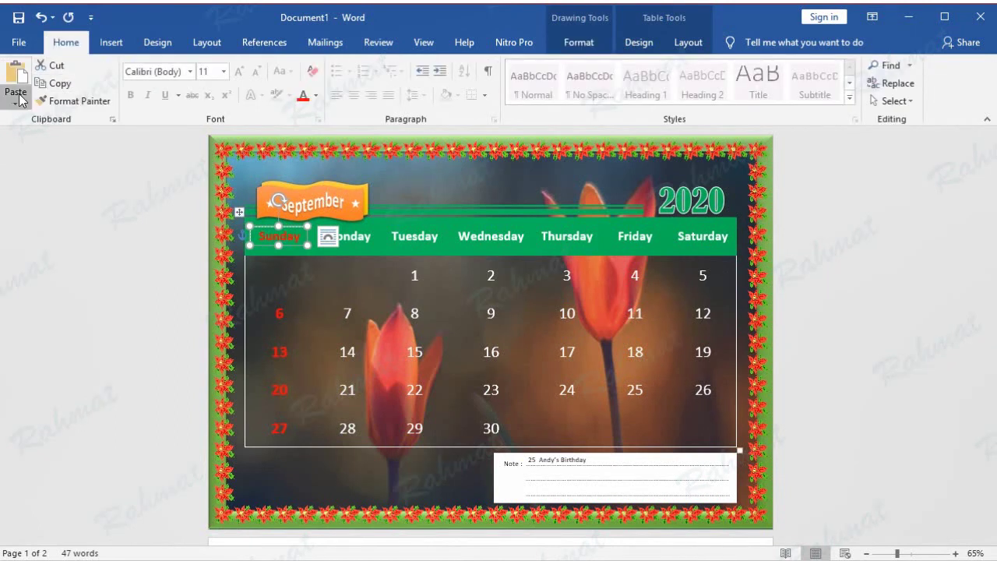
{"action": "left_click", "coordinate": [15, 97]}
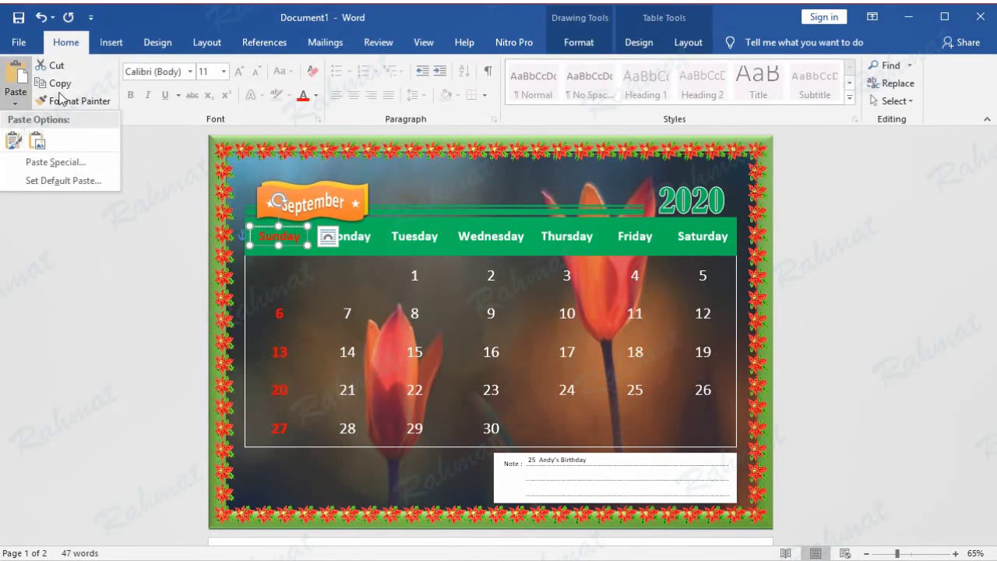
{"action": "left_click", "coordinate": [21, 86]}
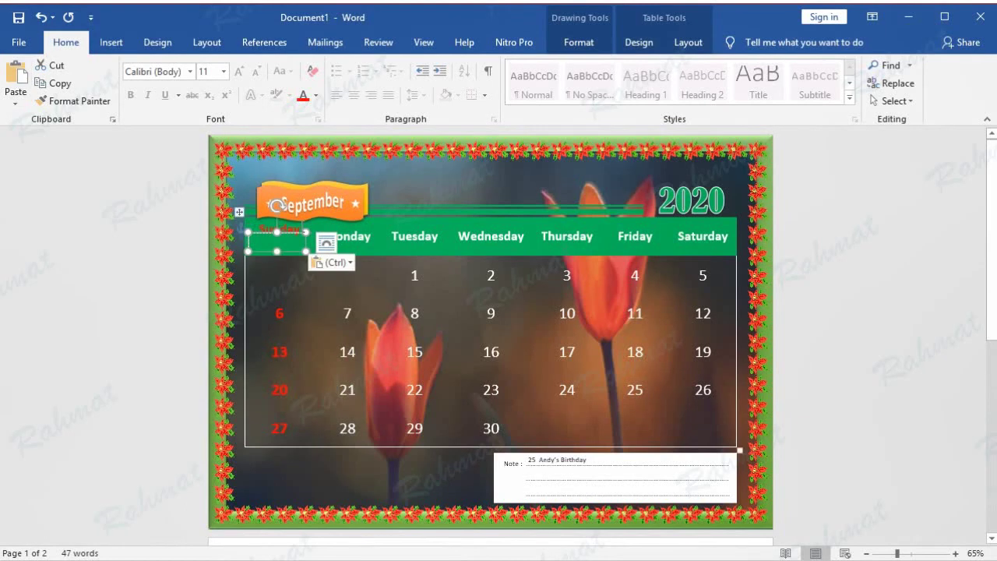
{"action": "left_click", "coordinate": [39, 16]}
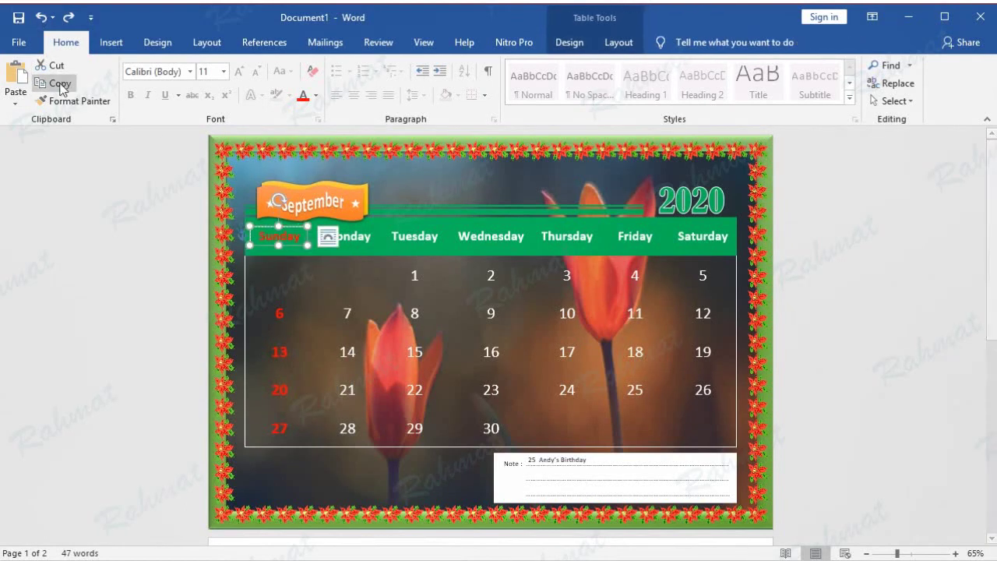
{"action": "left_click", "coordinate": [836, 254]}
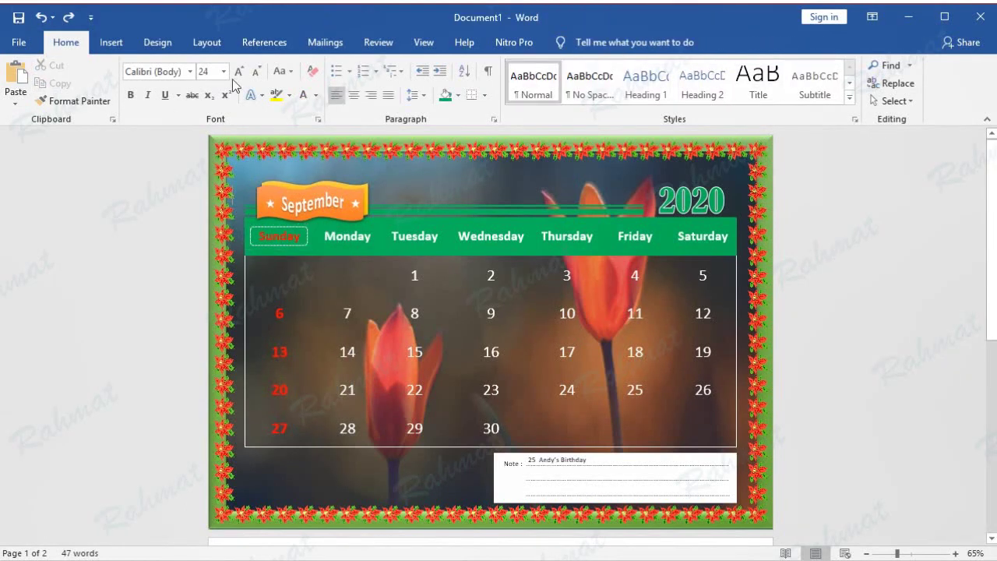
{"action": "left_click", "coordinate": [14, 74]}
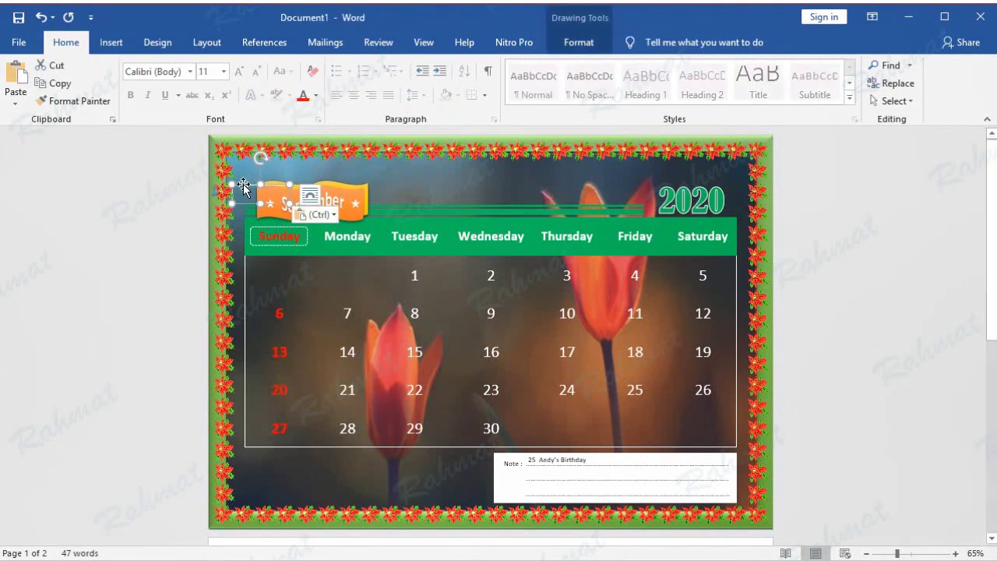
{"action": "left_click_drag", "start_coordinate": [243, 186], "coordinate": [332, 226]}
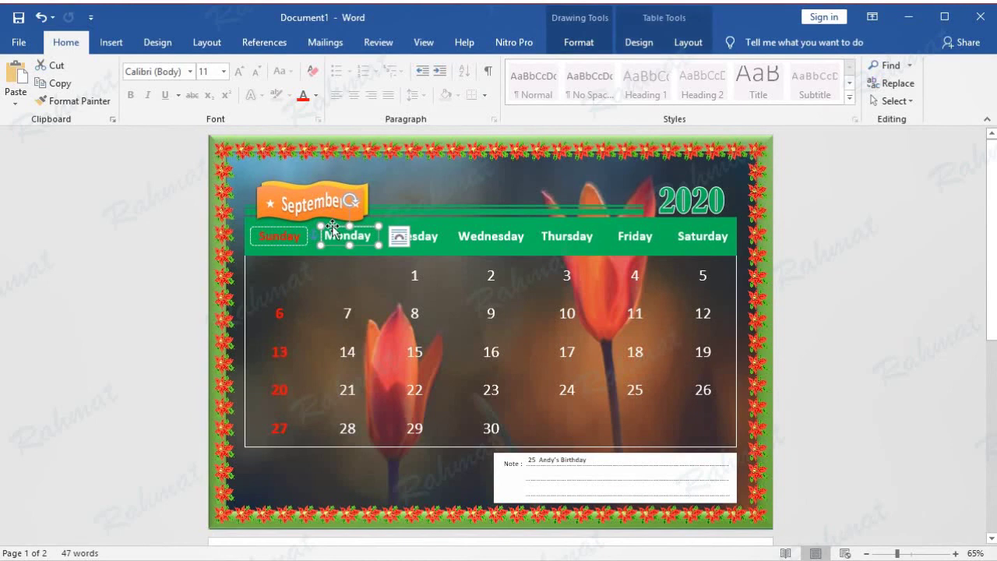
{"action": "left_click_drag", "start_coordinate": [332, 227], "coordinate": [329, 225]}
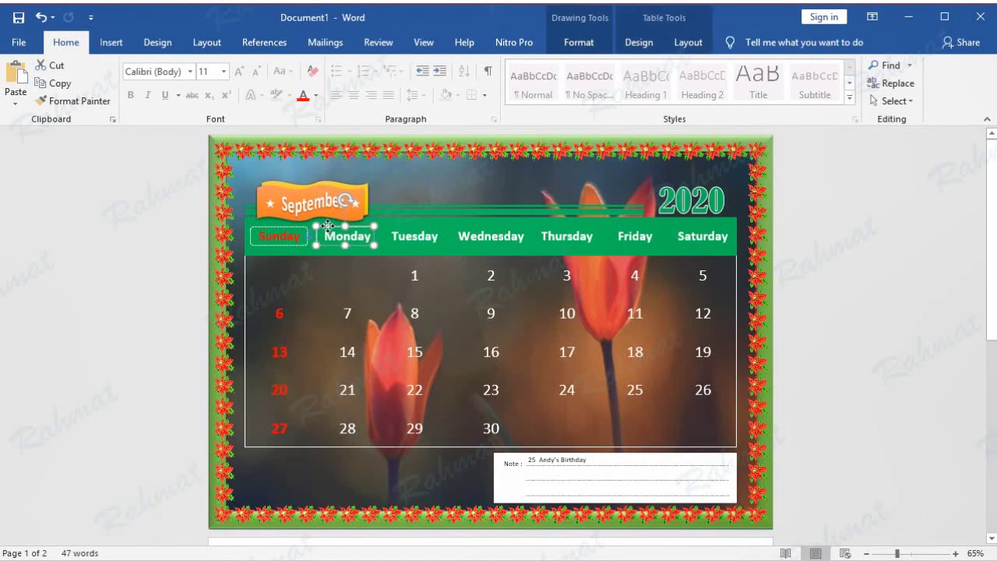
{"action": "left_click", "coordinate": [824, 261]}
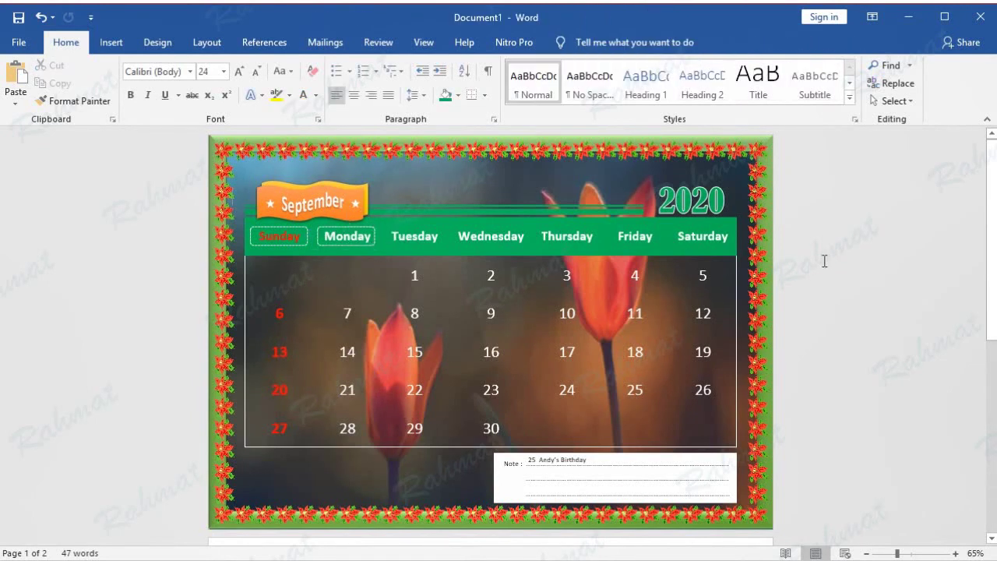
Paste another copy onto the Tuesday heading, then paste one more beside the banner.
{"action": "left_click", "coordinate": [17, 78]}
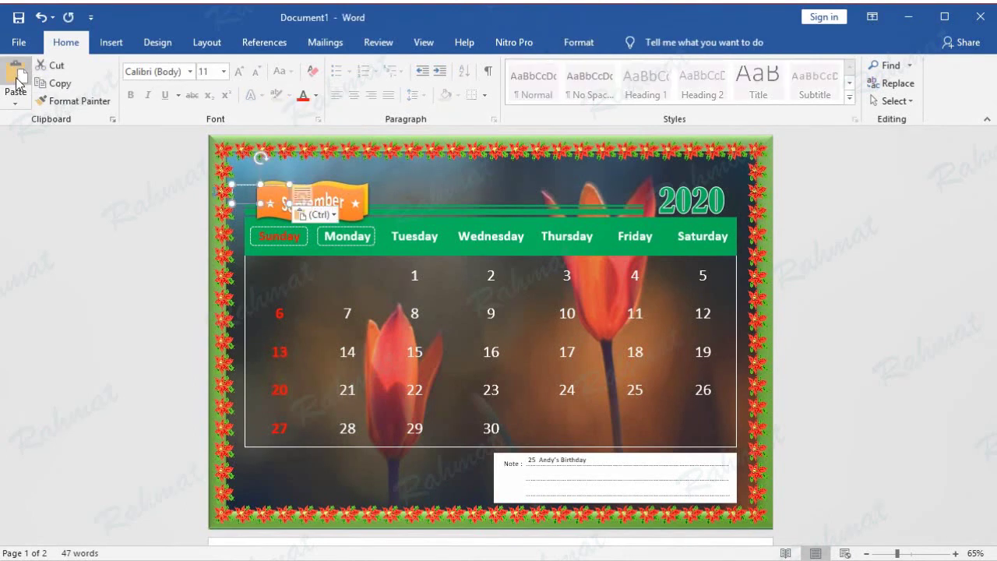
{"action": "left_click_drag", "start_coordinate": [251, 187], "coordinate": [405, 227]}
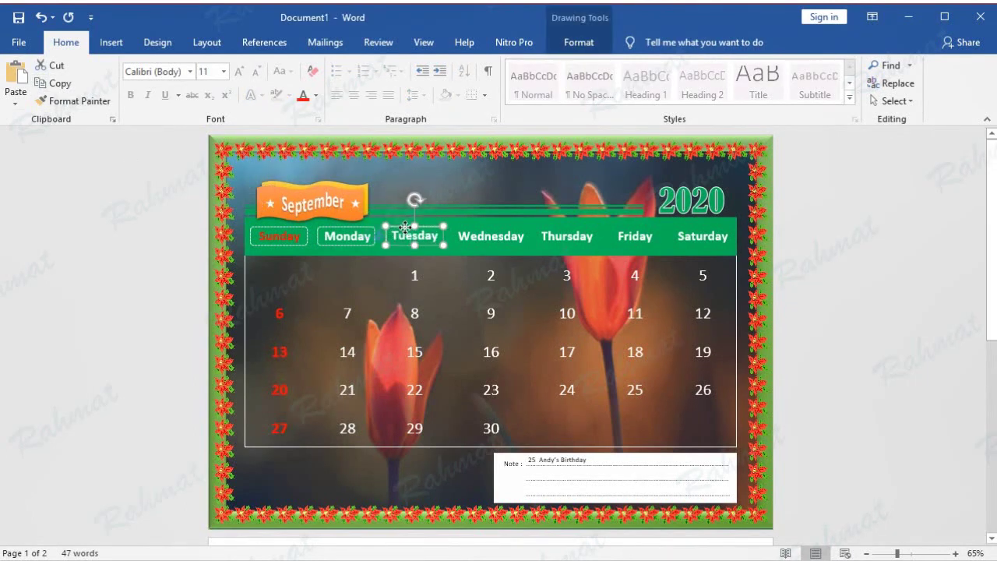
{"action": "left_click", "coordinate": [836, 229]}
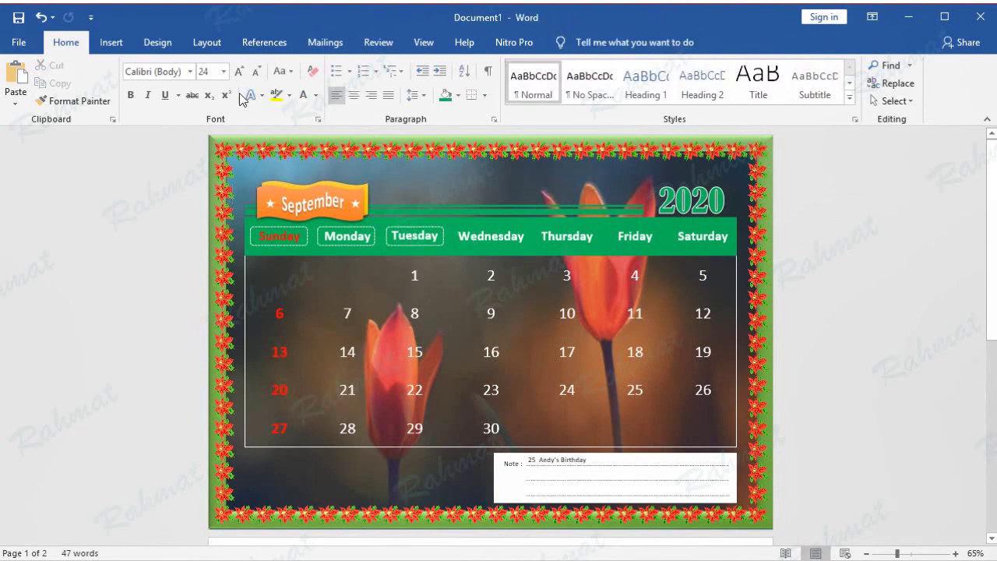
{"action": "left_click", "coordinate": [17, 78]}
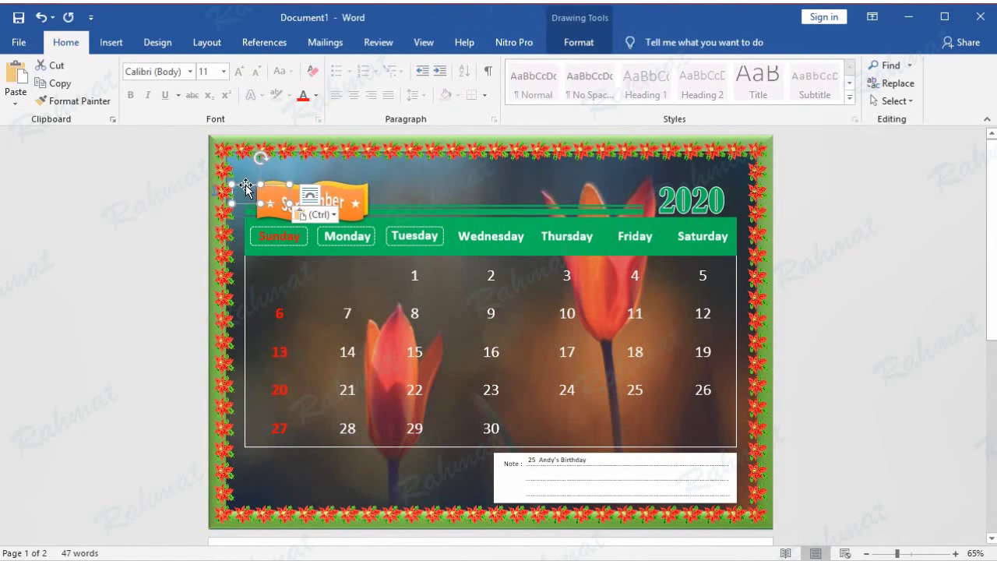
Move the copied dashed box onto the Wednesday heading and widen it to fit the word.
{"action": "left_click_drag", "start_coordinate": [246, 187], "coordinate": [466, 226]}
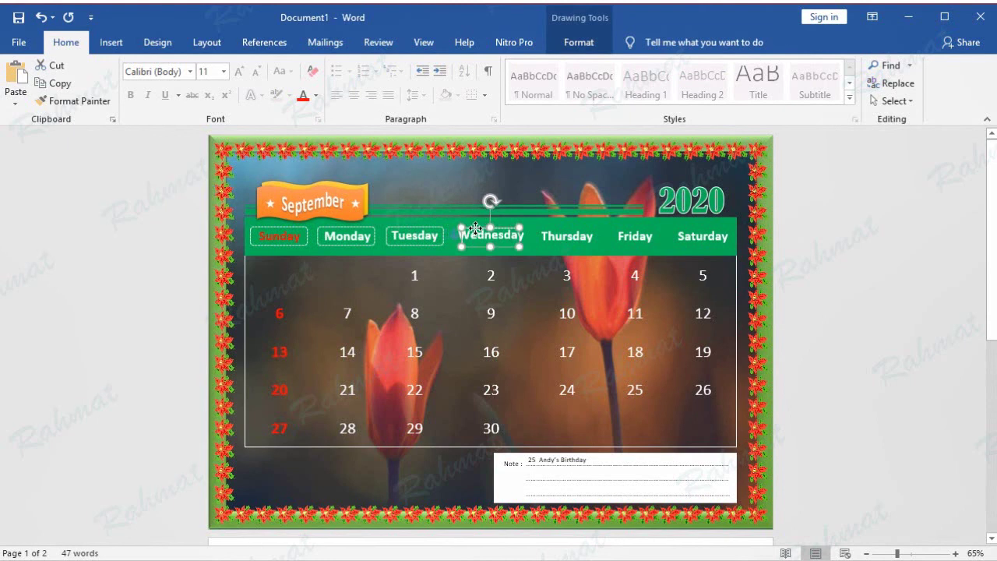
{"action": "left_click_drag", "start_coordinate": [467, 226], "coordinate": [463, 226]}
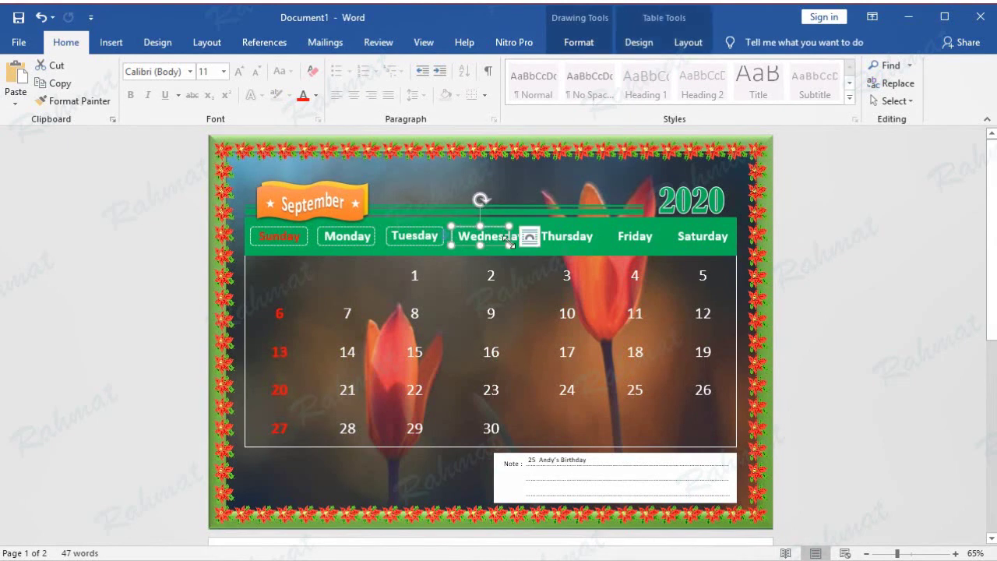
{"action": "left_click", "coordinate": [639, 42]}
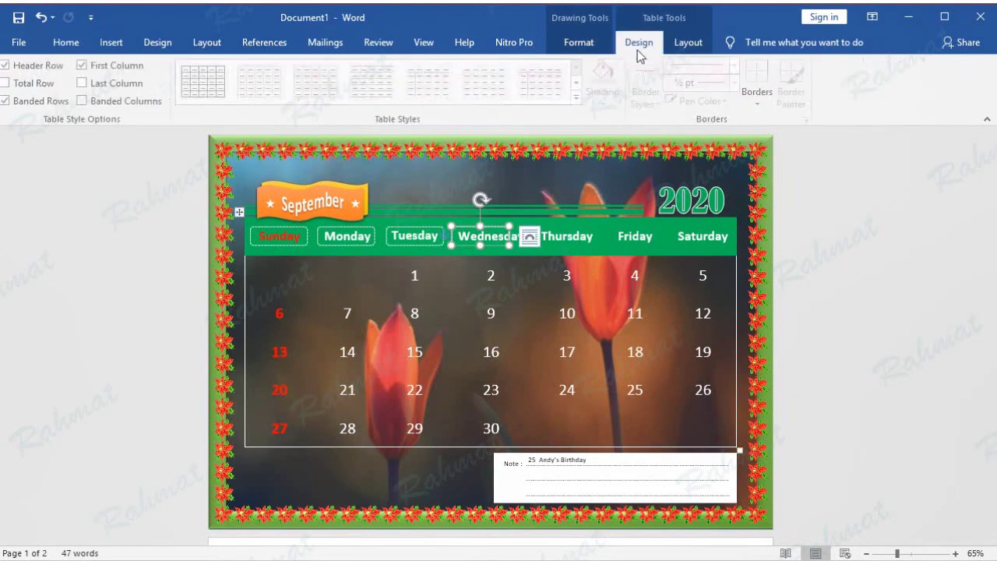
{"action": "left_click", "coordinate": [685, 42]}
{"action": "left_click", "coordinate": [590, 48]}
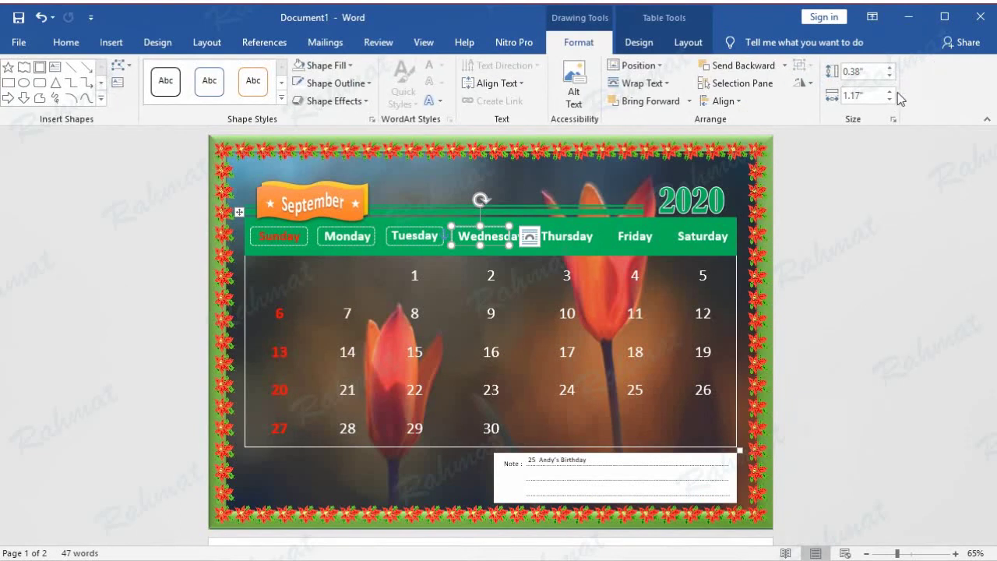
{"action": "left_click", "coordinate": [891, 92]}
{"action": "left_click", "coordinate": [892, 92]}
{"action": "left_click", "coordinate": [891, 92]}
{"action": "left_click", "coordinate": [892, 92]}
{"action": "left_click", "coordinate": [891, 92]}
Line the Wednesday box up with the others and paste another dashed copy over Thursday.
{"action": "left_click", "coordinate": [859, 247]}
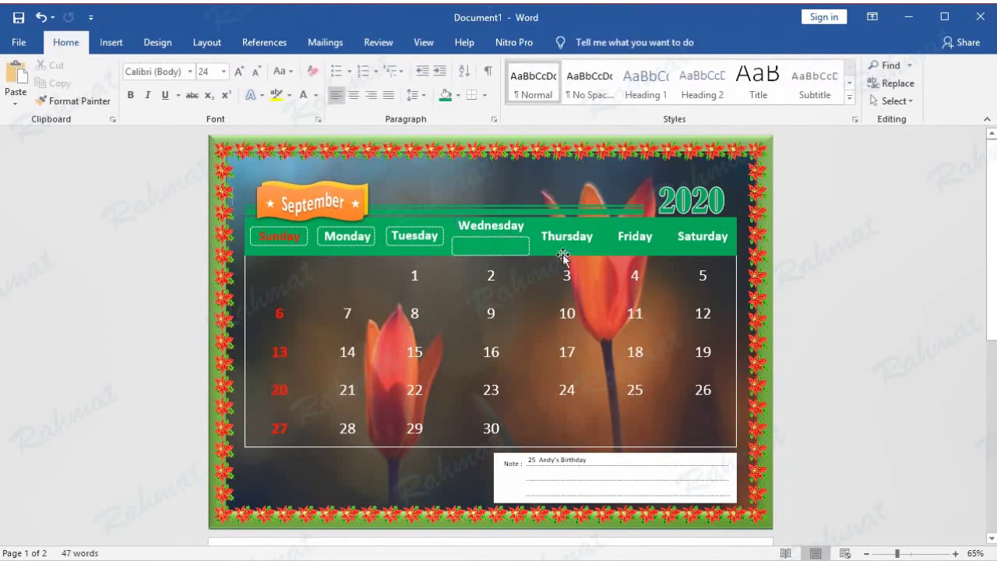
{"action": "left_click", "coordinate": [512, 239]}
{"action": "left_click_drag", "start_coordinate": [512, 240], "coordinate": [513, 228]}
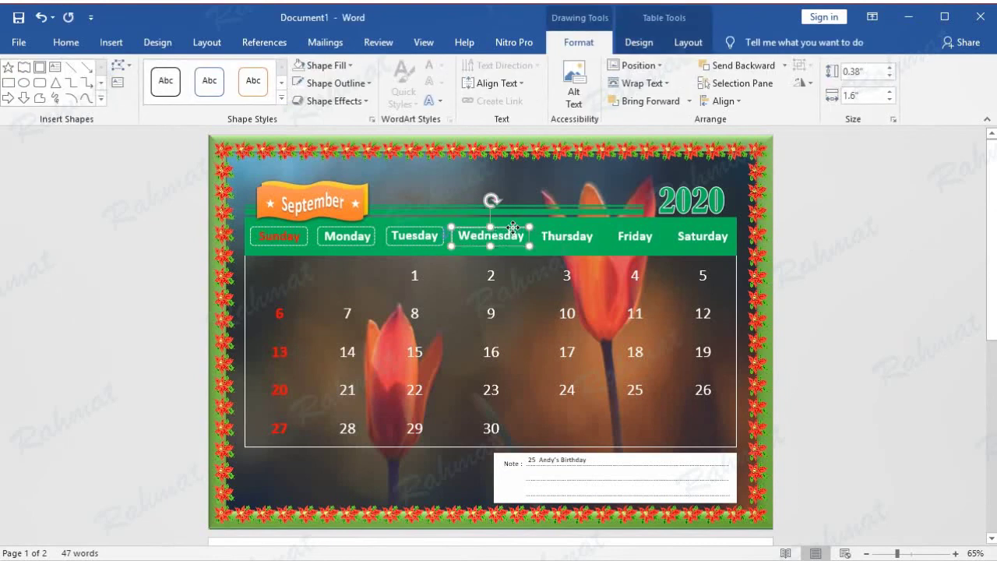
{"action": "left_click", "coordinate": [796, 245]}
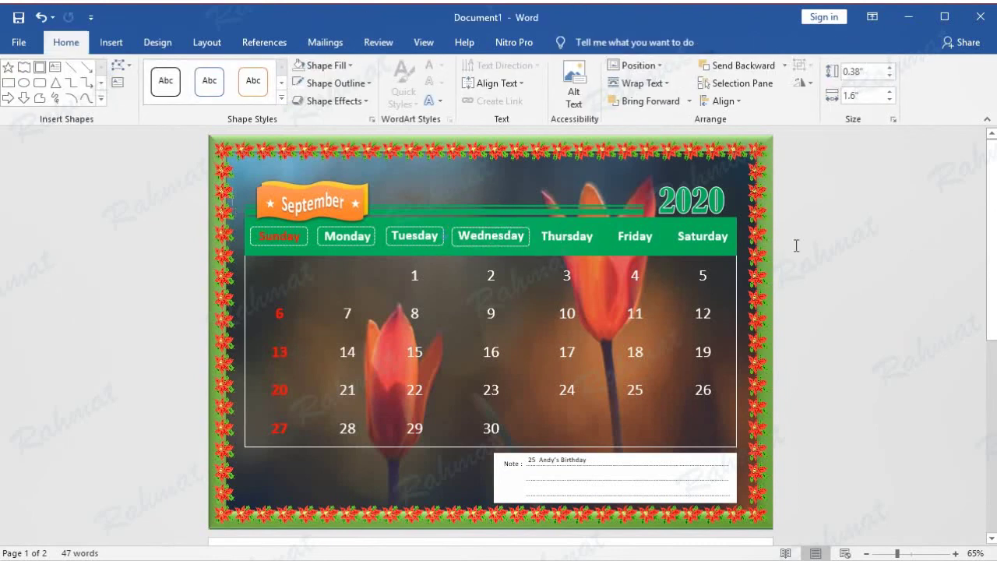
{"action": "left_click", "coordinate": [498, 227]}
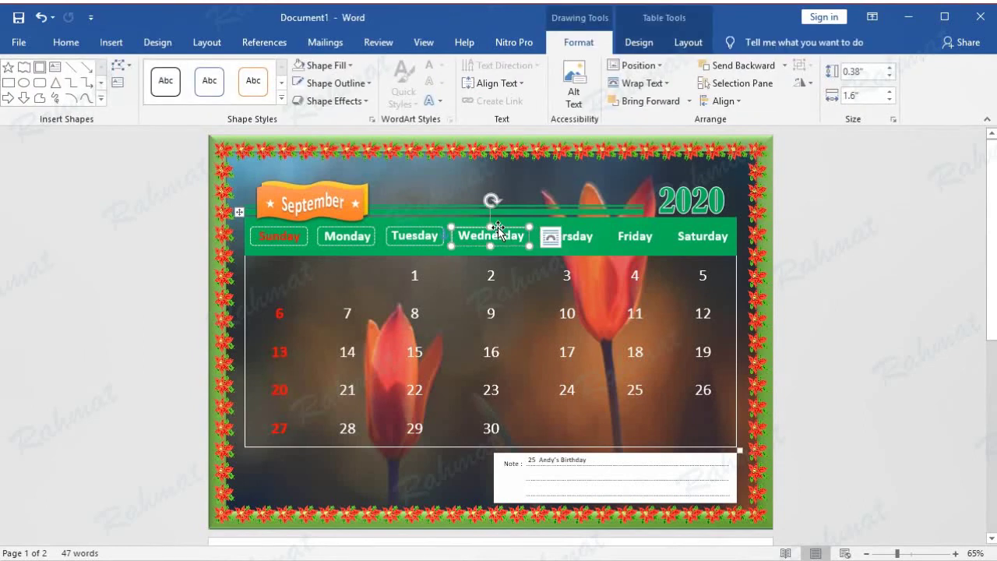
{"action": "left_click", "coordinate": [803, 247]}
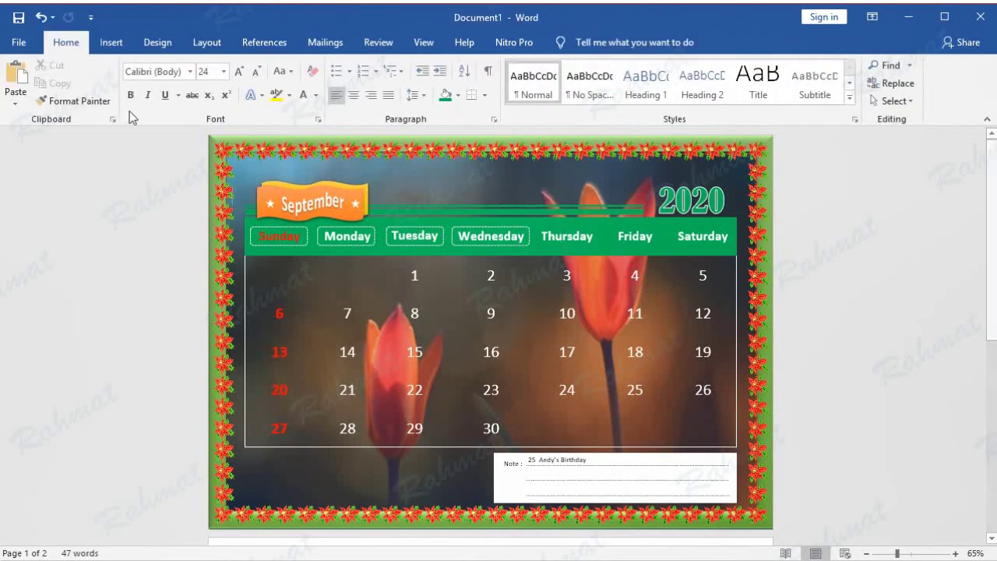
{"action": "left_click", "coordinate": [17, 78]}
{"action": "left_click_drag", "start_coordinate": [243, 188], "coordinate": [548, 228]}
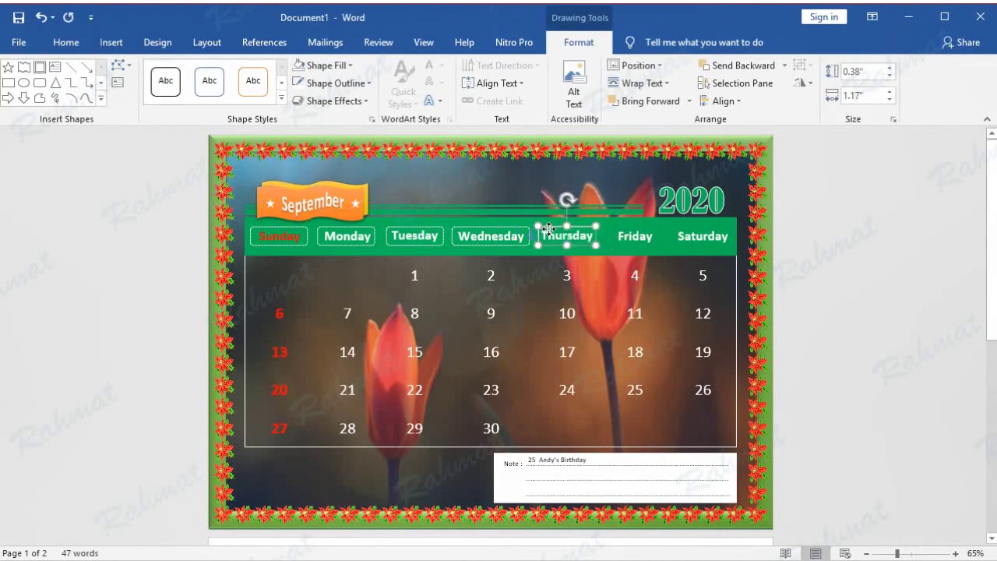
Widen the Thursday dashed box to 1.3 inches and nudge its position.
{"action": "left_click", "coordinate": [837, 246]}
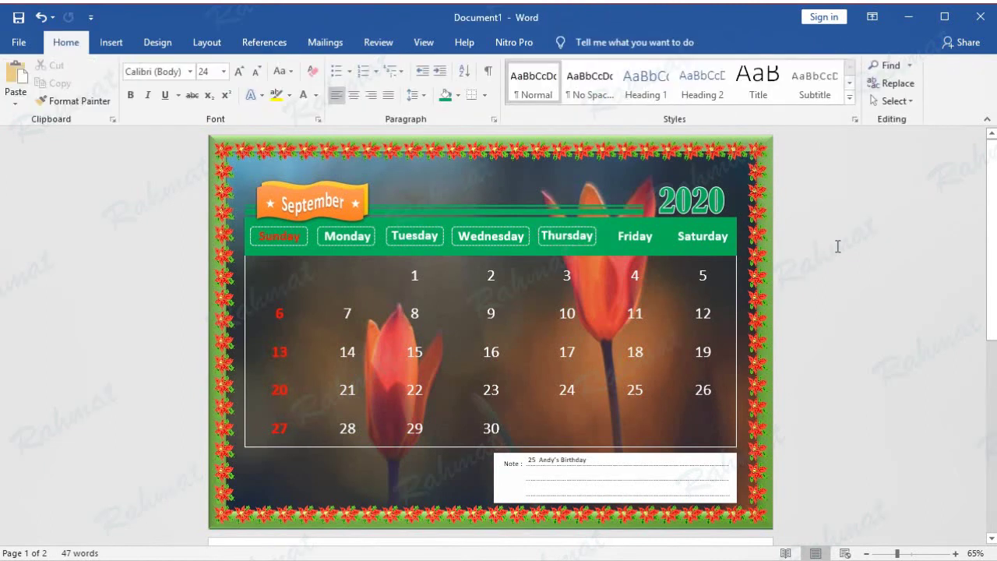
{"action": "left_click", "coordinate": [585, 226]}
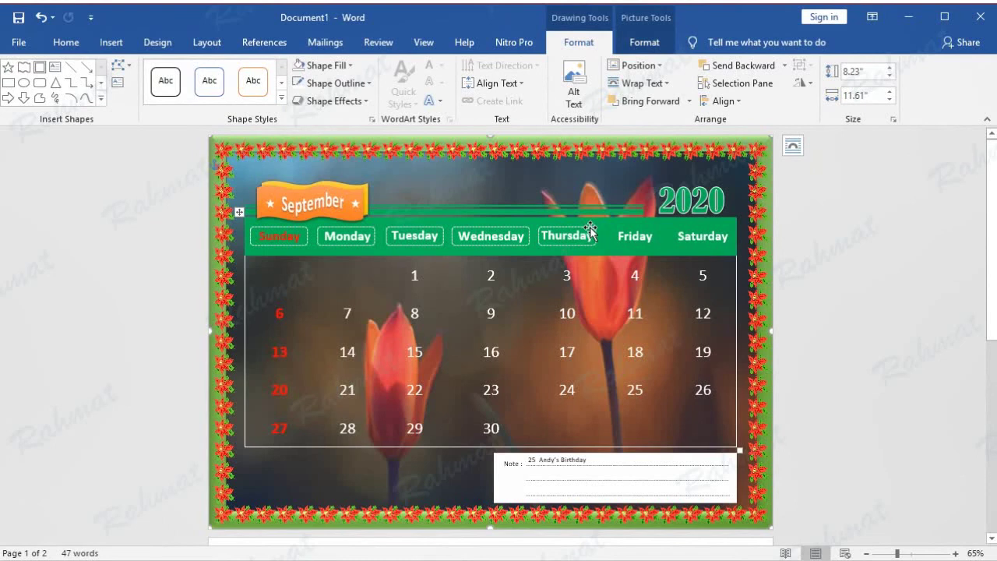
{"action": "left_click", "coordinate": [590, 229]}
{"action": "left_click", "coordinate": [889, 91]}
{"action": "left_click", "coordinate": [889, 91]}
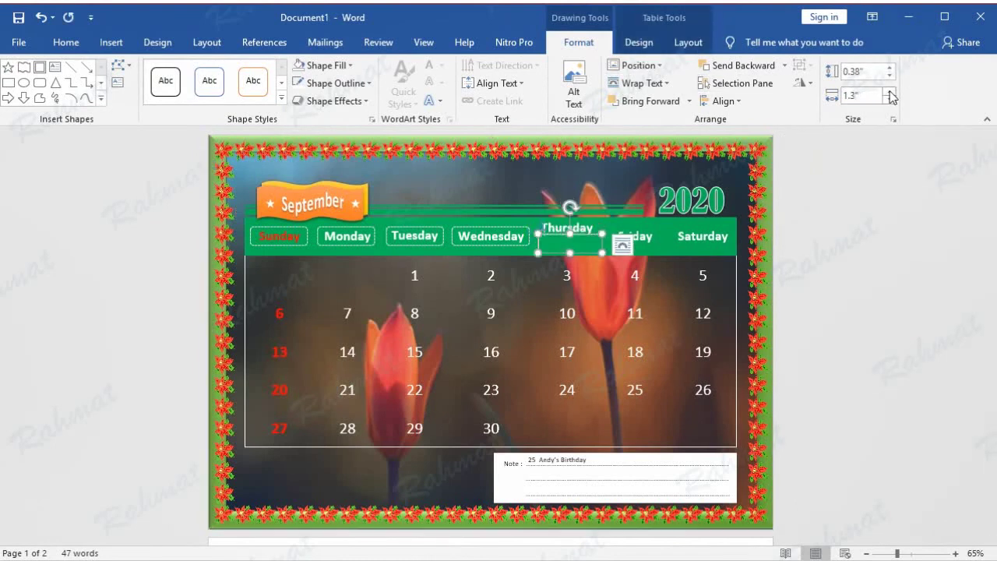
{"action": "left_click", "coordinate": [896, 219]}
{"action": "left_click", "coordinate": [592, 234]}
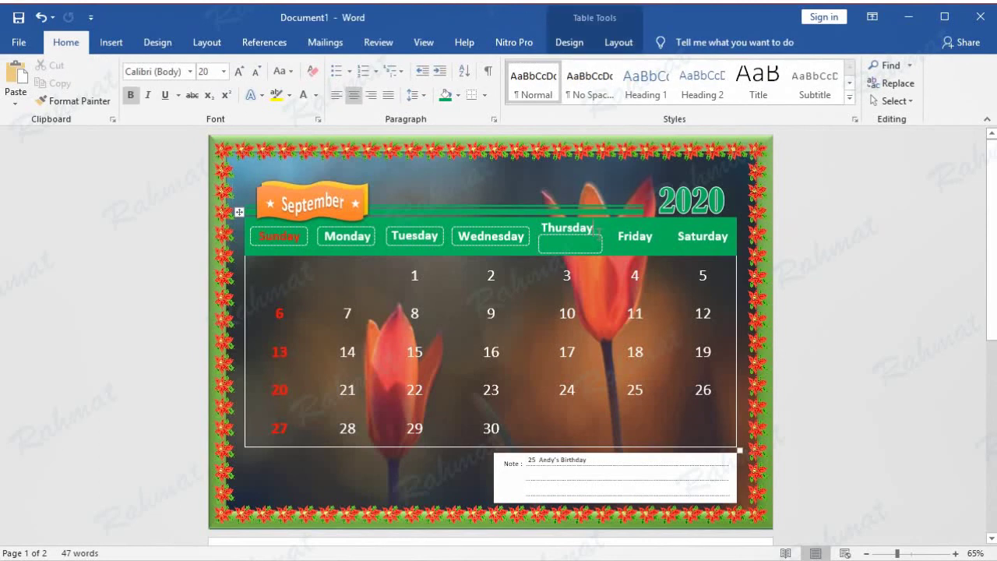
{"action": "left_click", "coordinate": [601, 239]}
{"action": "key", "text": "Down"}
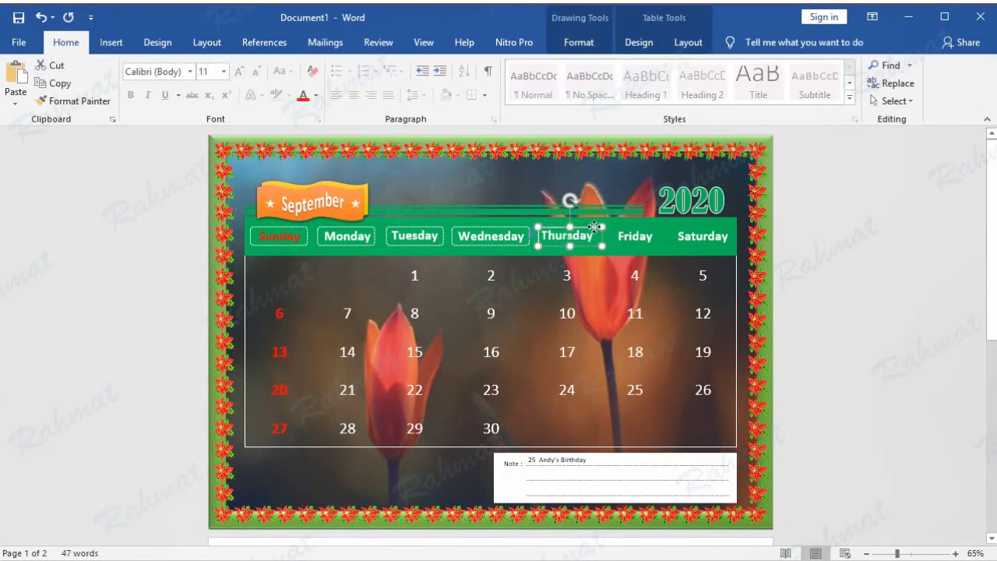
{"action": "key", "text": "Up"}
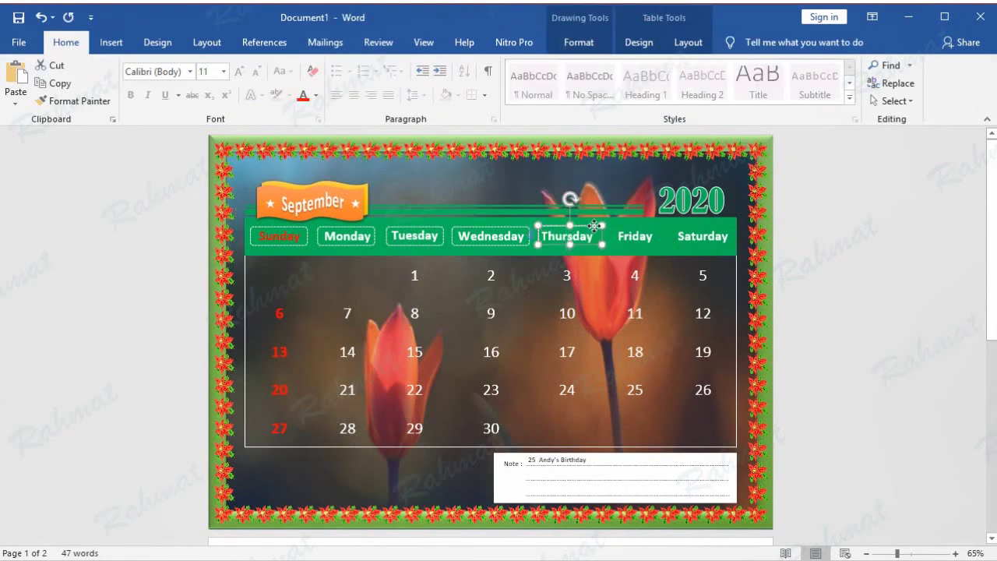
{"action": "left_click", "coordinate": [857, 241]}
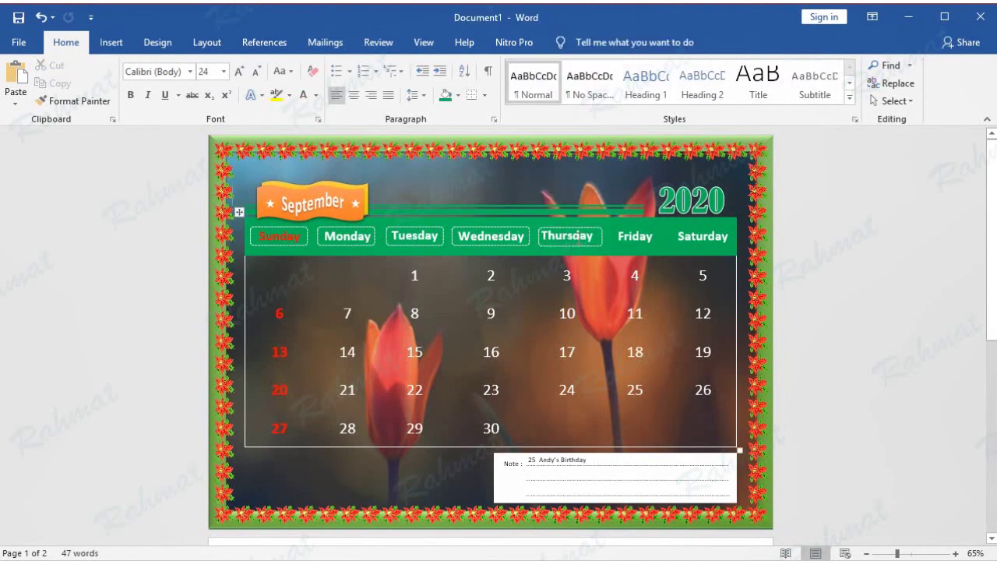
Narrow the Thursday box to 1.2 inches, raise it into the day-name row, and paste a copy over Friday.
{"action": "left_click", "coordinate": [586, 230]}
{"action": "left_click", "coordinate": [588, 231]}
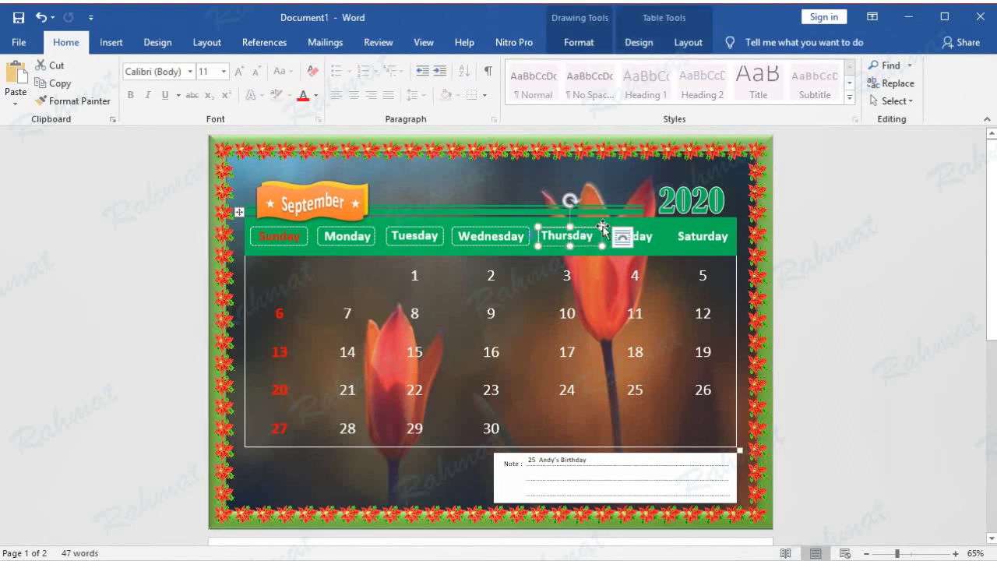
{"action": "left_click", "coordinate": [628, 46]}
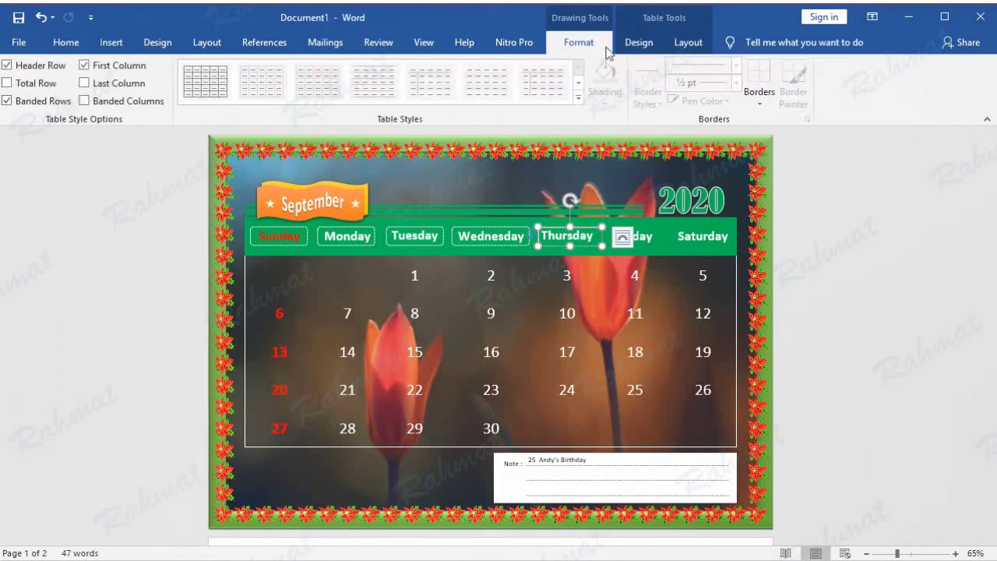
{"action": "left_click", "coordinate": [580, 42]}
{"action": "left_click", "coordinate": [888, 99]}
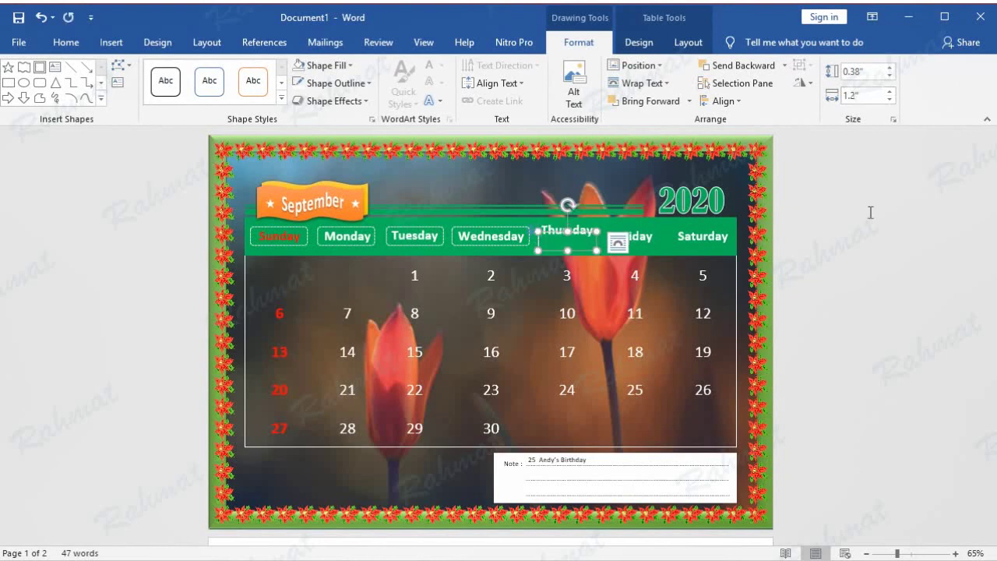
{"action": "left_click", "coordinate": [831, 242]}
{"action": "left_click", "coordinate": [593, 243]}
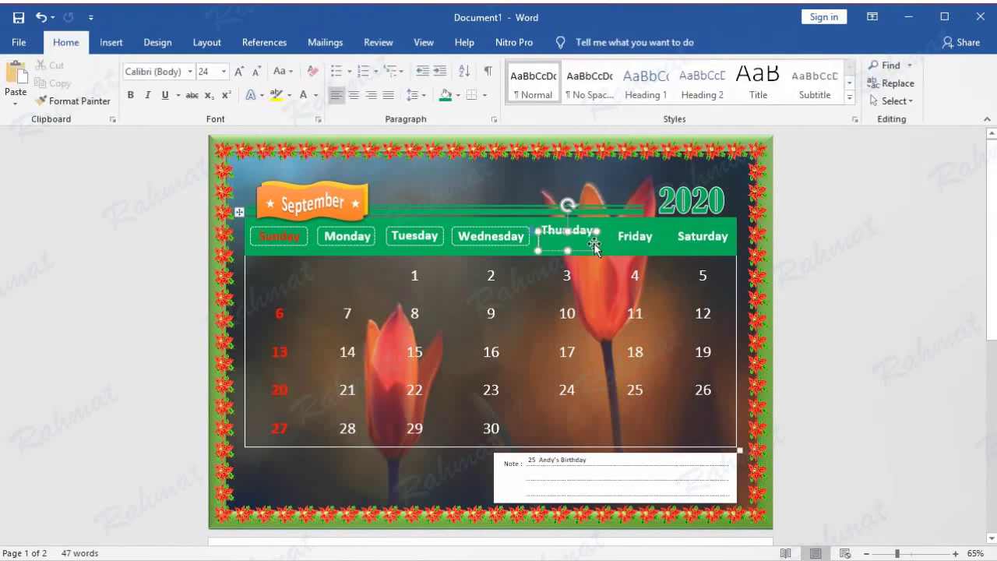
{"action": "left_click_drag", "start_coordinate": [588, 228], "coordinate": [587, 225]}
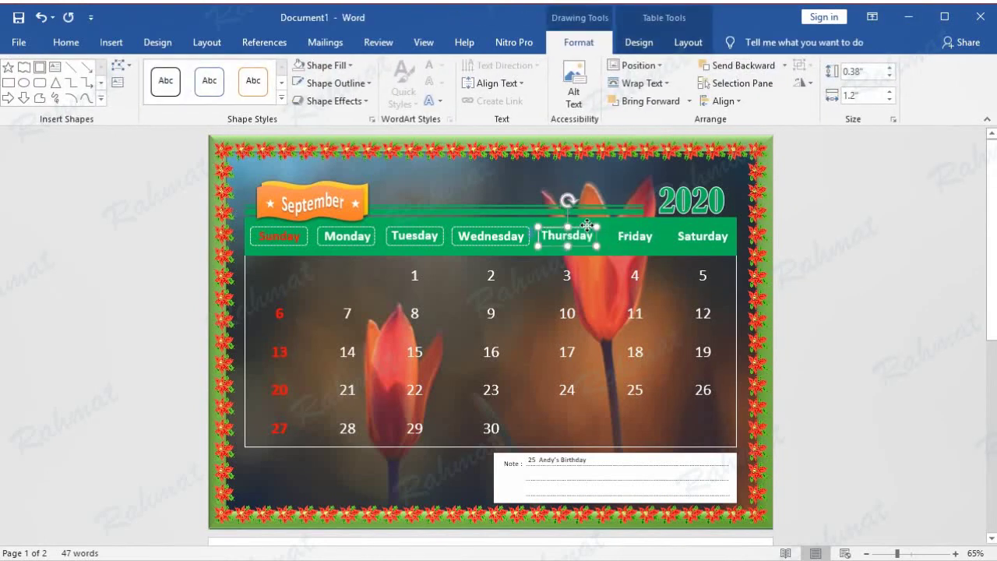
{"action": "left_click", "coordinate": [901, 257]}
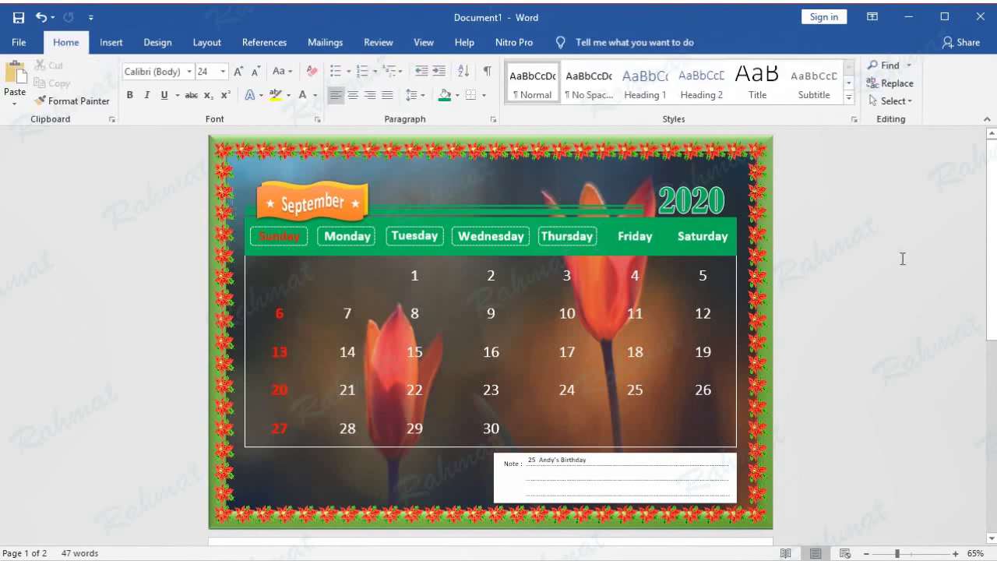
{"action": "left_click", "coordinate": [17, 77]}
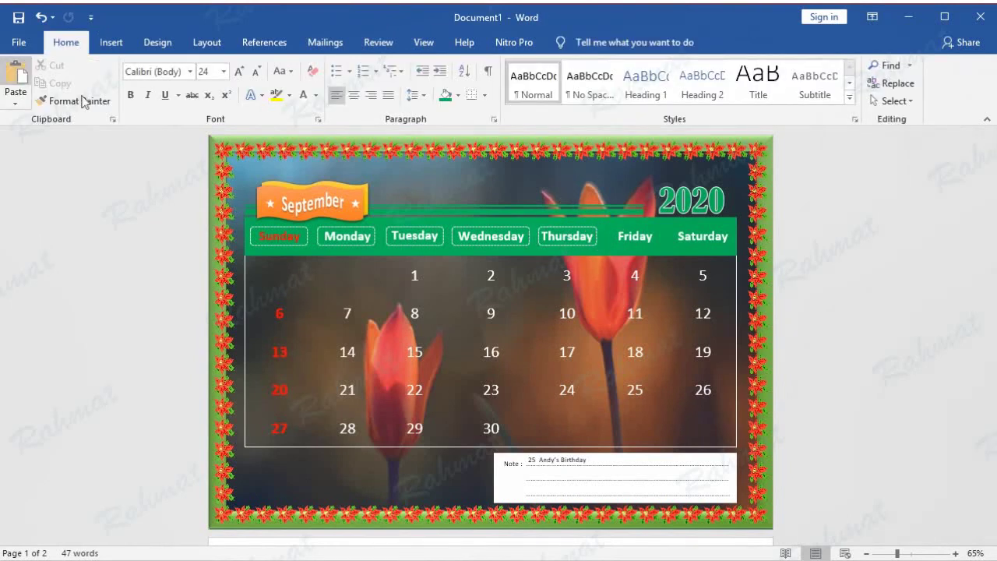
{"action": "left_click_drag", "start_coordinate": [238, 188], "coordinate": [612, 227]}
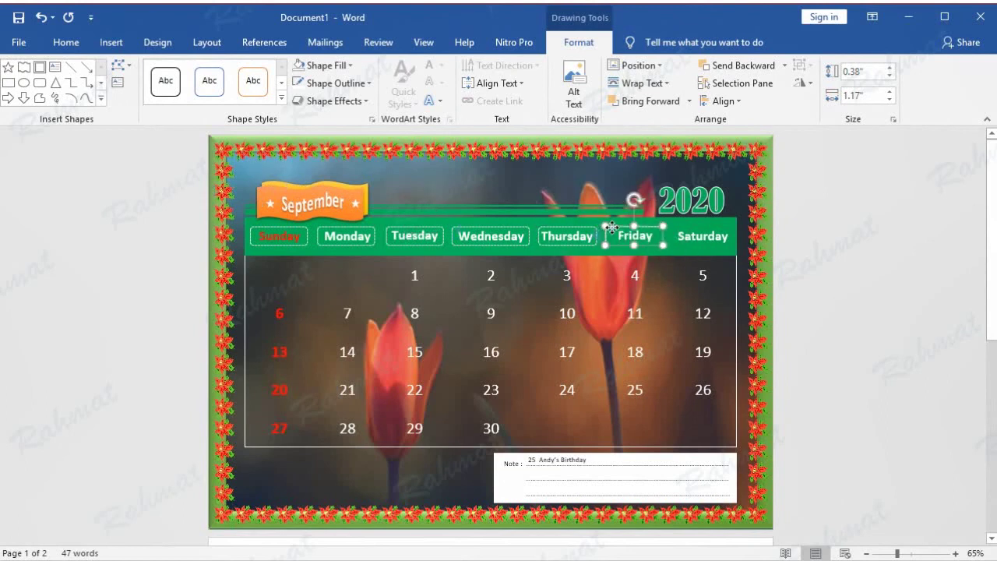
Copy the Thursday dashed box and place a pasted copy over the Saturday heading.
{"action": "left_click", "coordinate": [874, 261]}
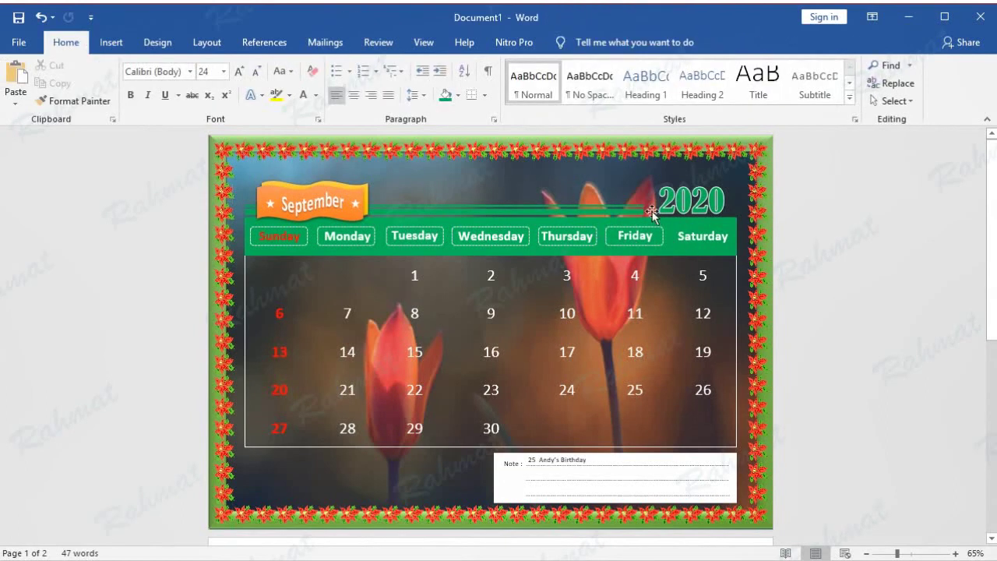
{"action": "left_click", "coordinate": [580, 226]}
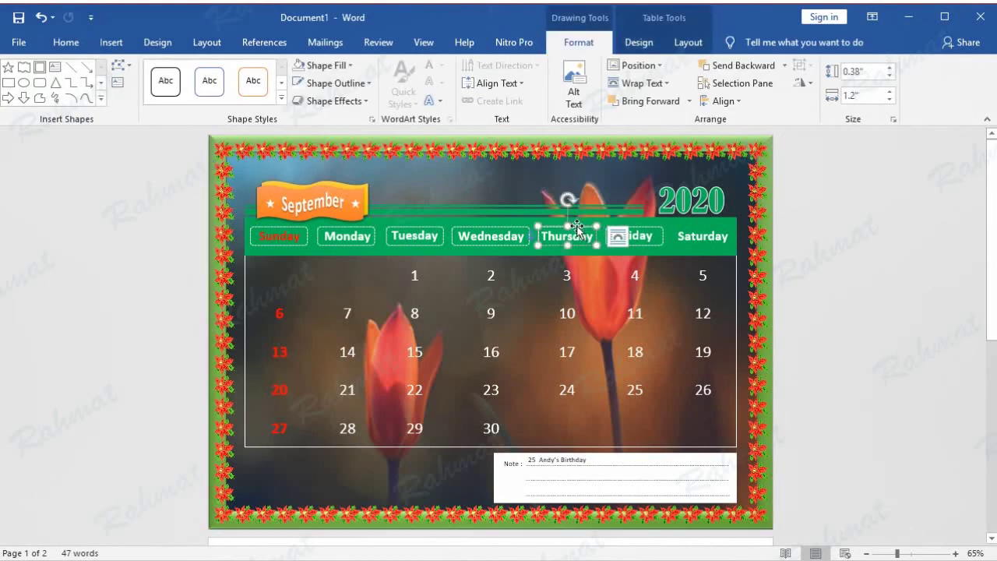
{"action": "left_click", "coordinate": [64, 43]}
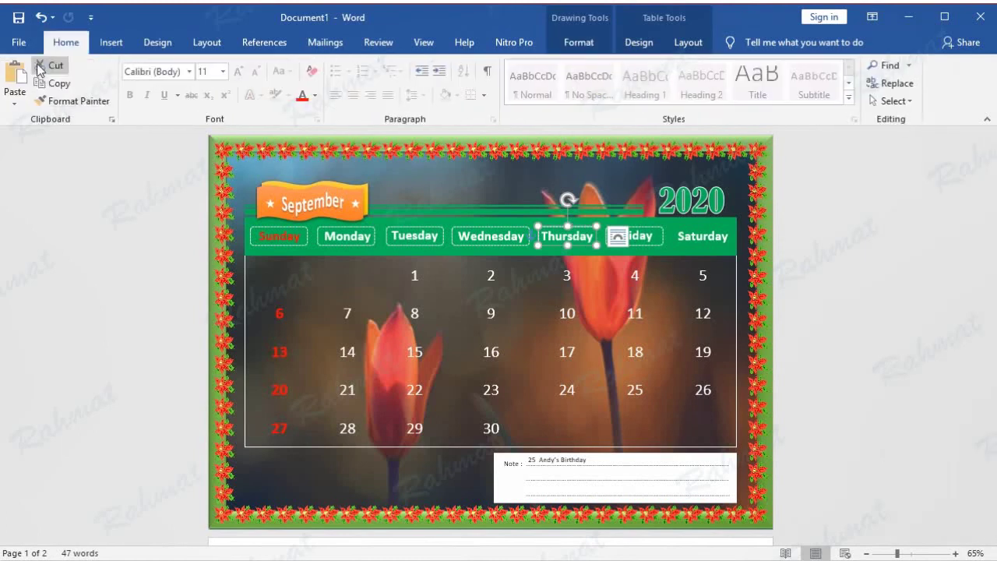
{"action": "left_click", "coordinate": [49, 83]}
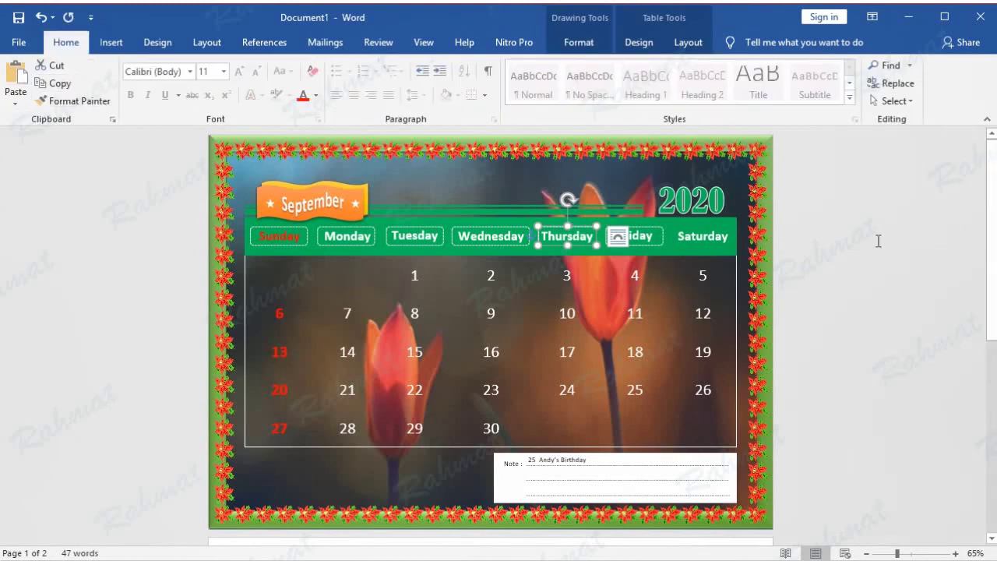
{"action": "left_click", "coordinate": [878, 241]}
{"action": "left_click", "coordinate": [16, 78]}
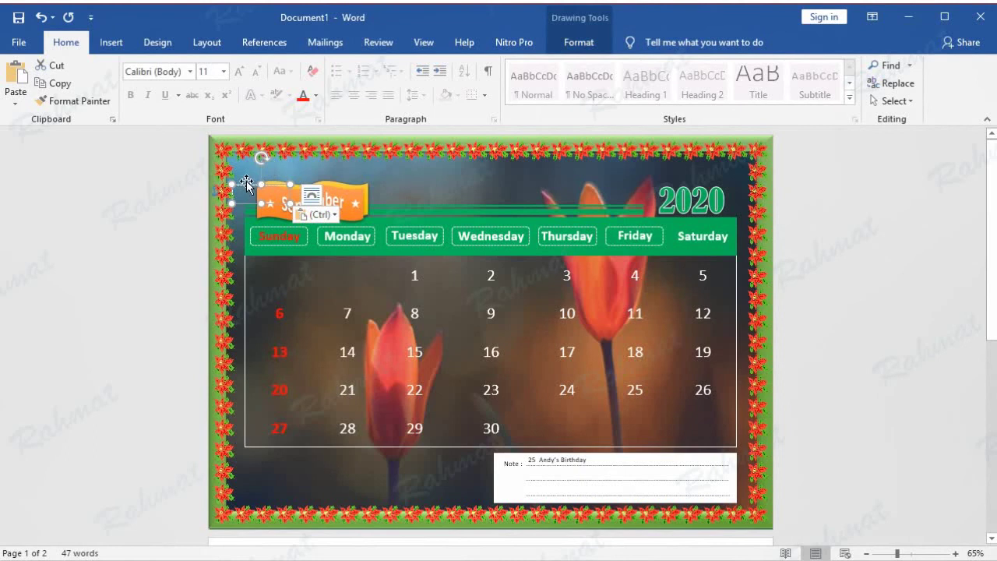
{"action": "left_click_drag", "start_coordinate": [246, 187], "coordinate": [685, 226]}
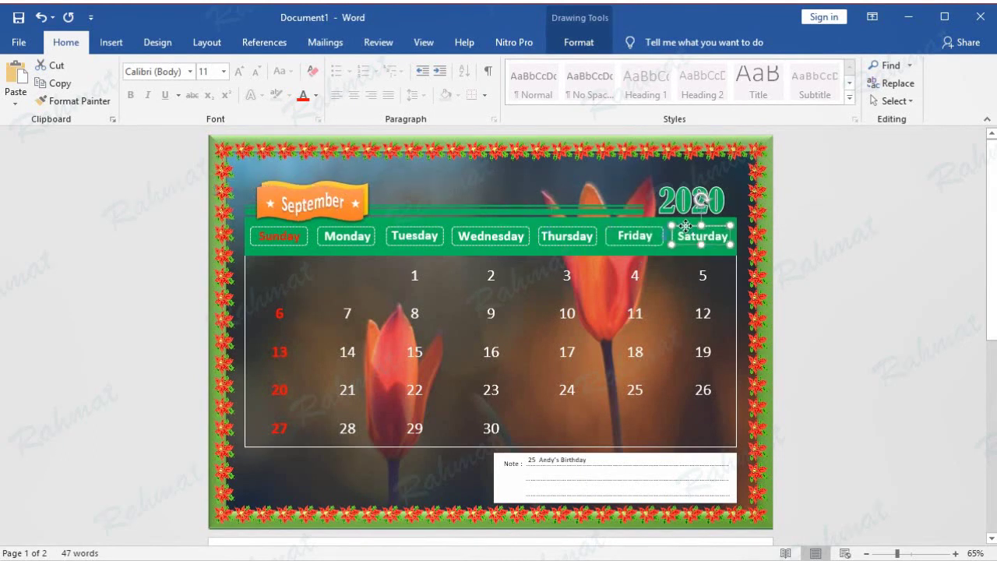
{"action": "left_click", "coordinate": [856, 254]}
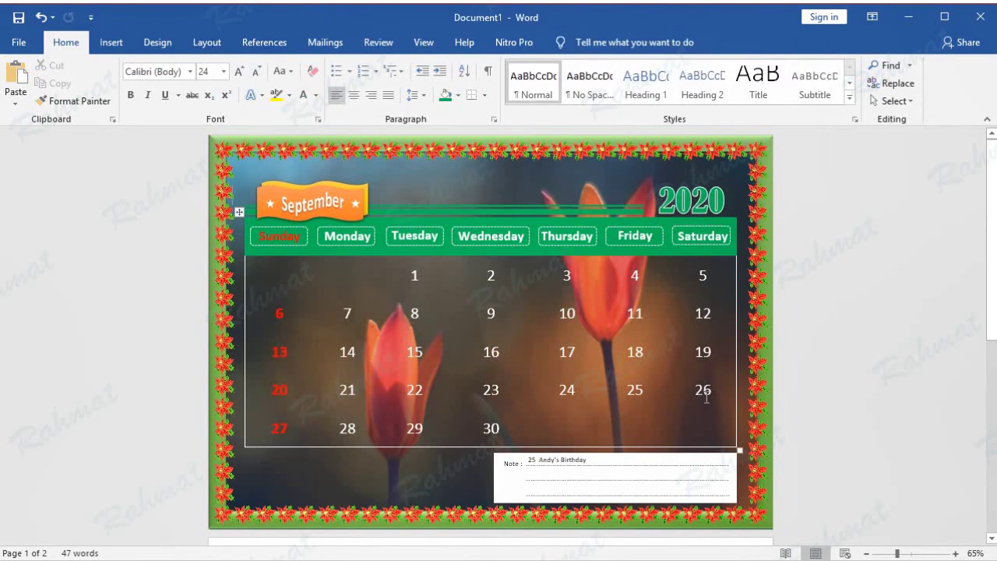
{"action": "left_click", "coordinate": [18, 42]}
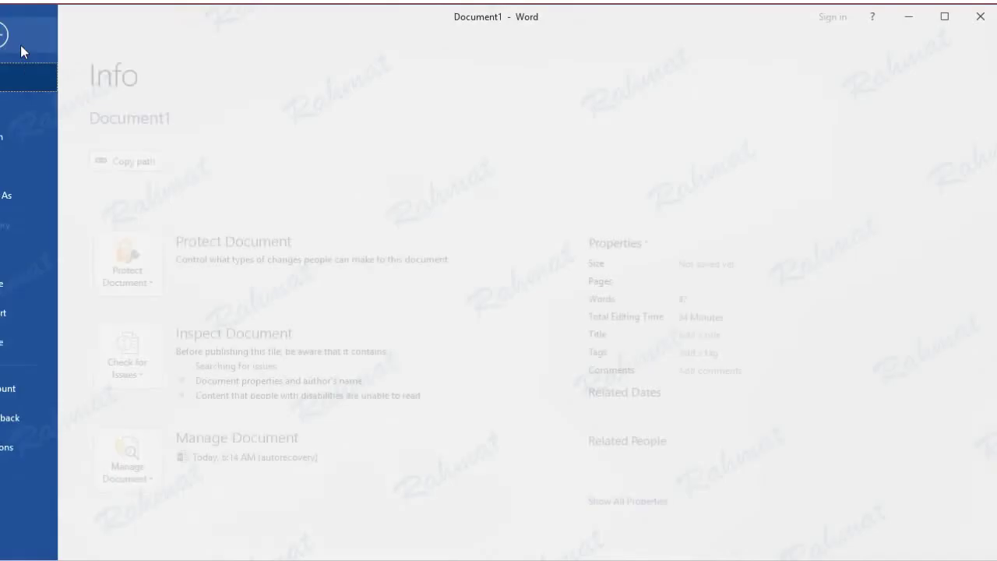
{"action": "left_click", "coordinate": [29, 256]}
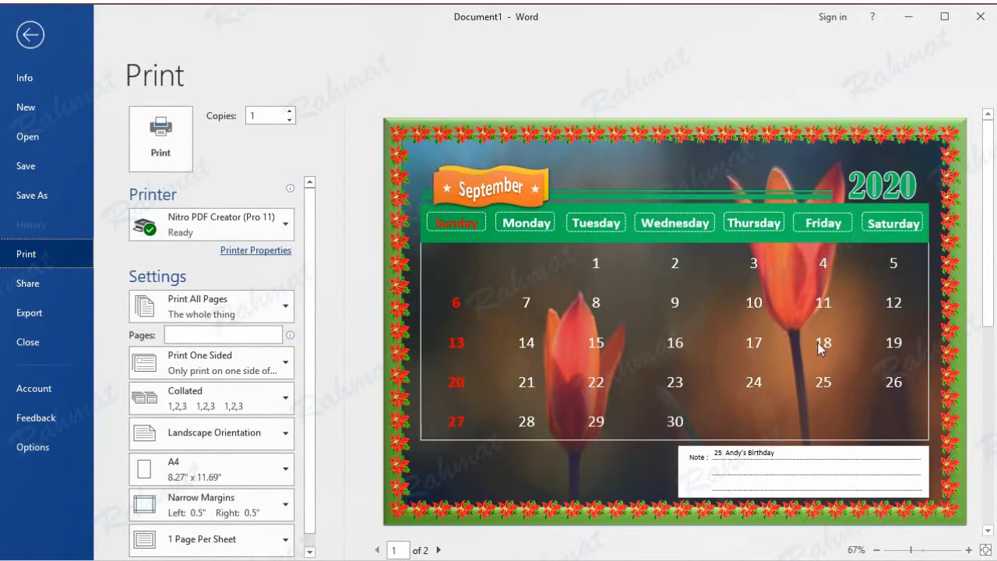
{"action": "left_click", "coordinate": [29, 35]}
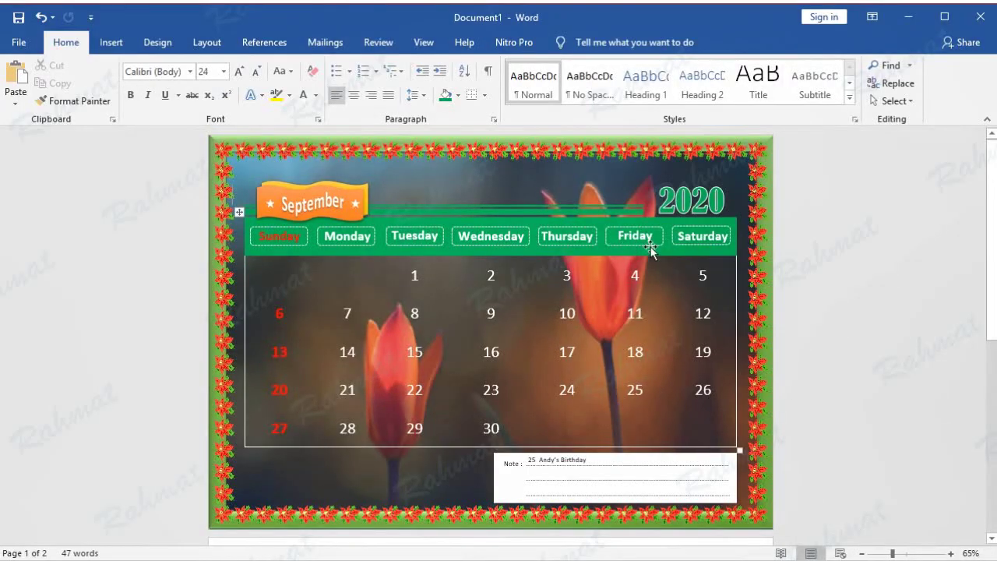